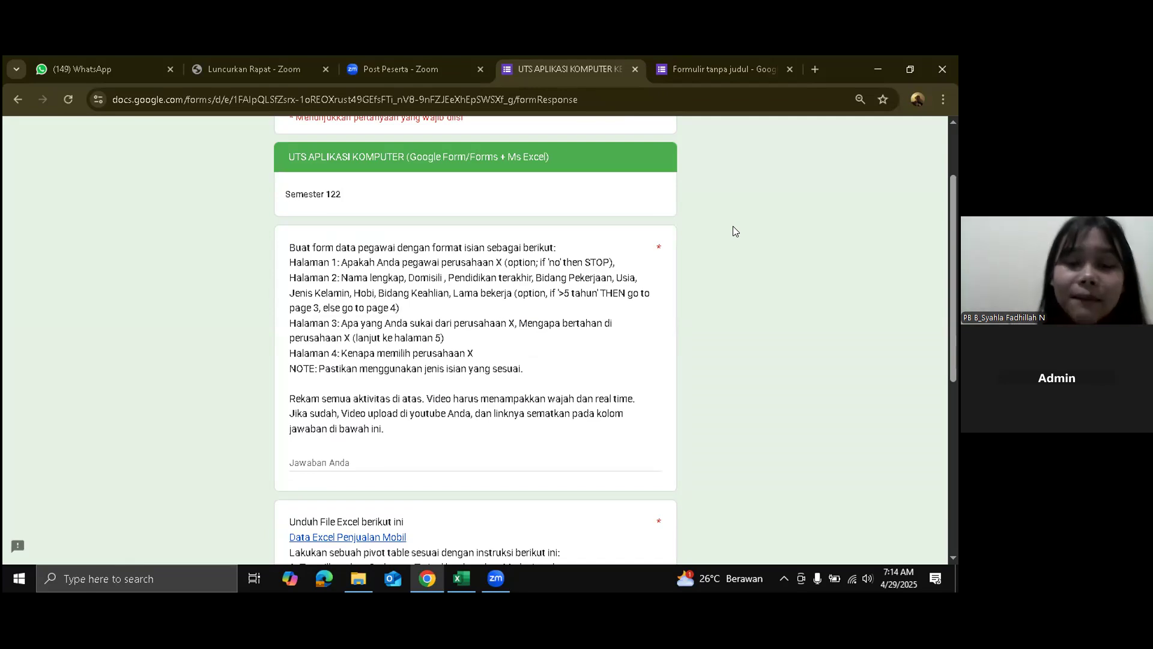
- Review the assignment's page-by-page requirements for the employee data form and look at the blank form
scroll(732, 226, up, 2)
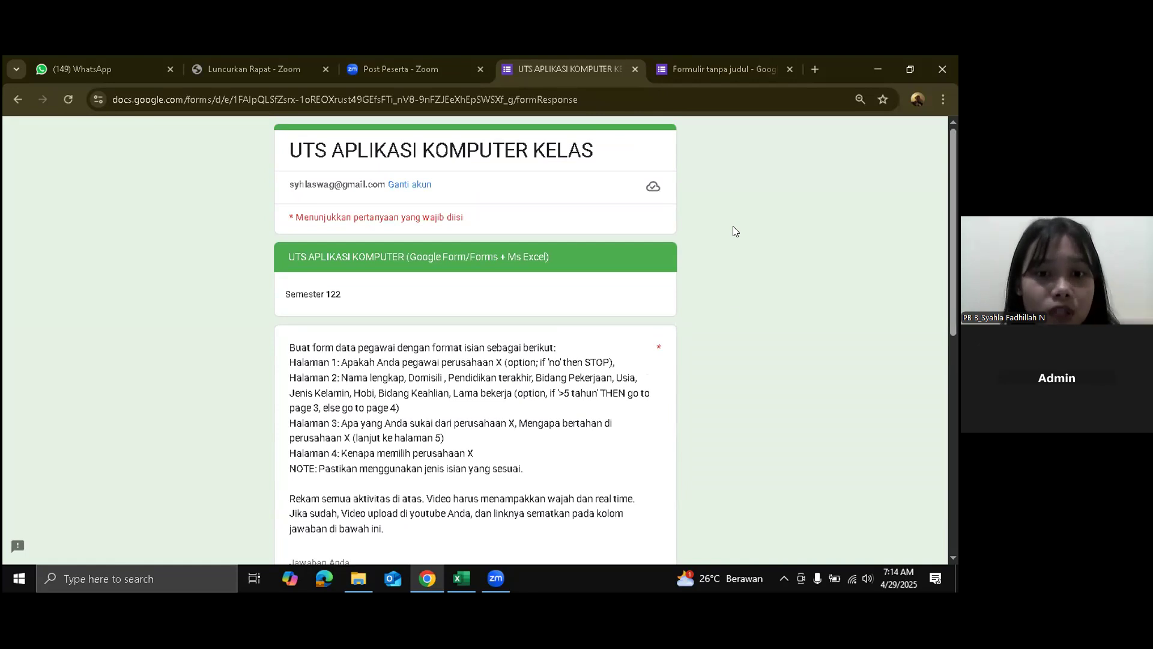
scroll(730, 319, down, 3)
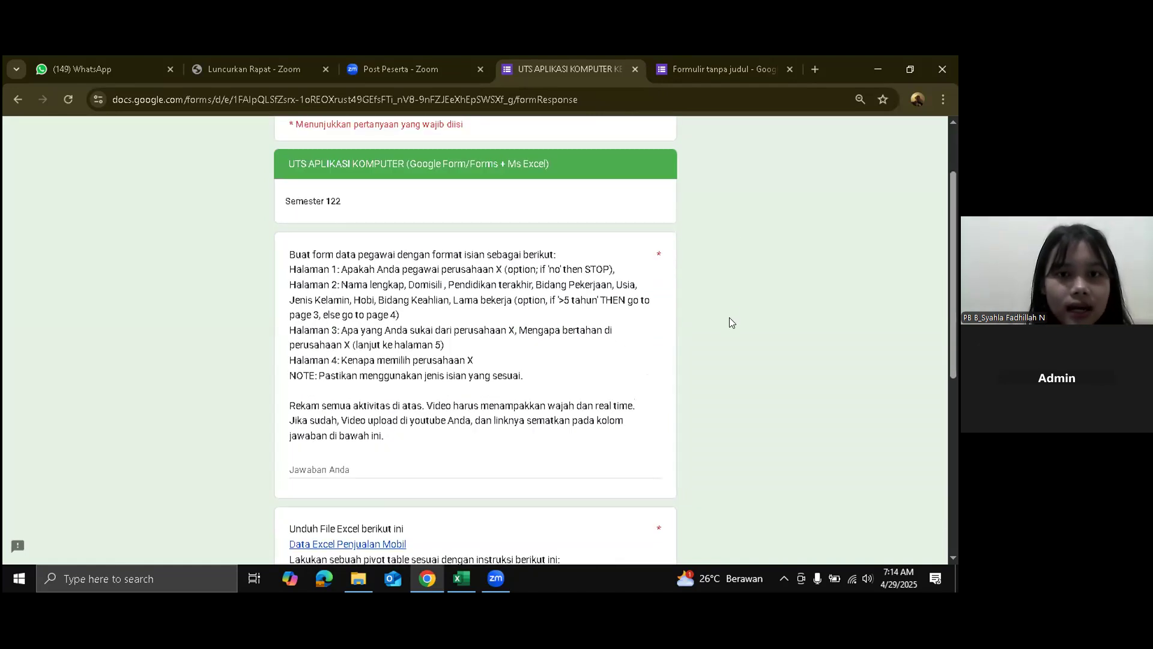
scroll(731, 320, up, 1)
scroll(730, 319, down, 1)
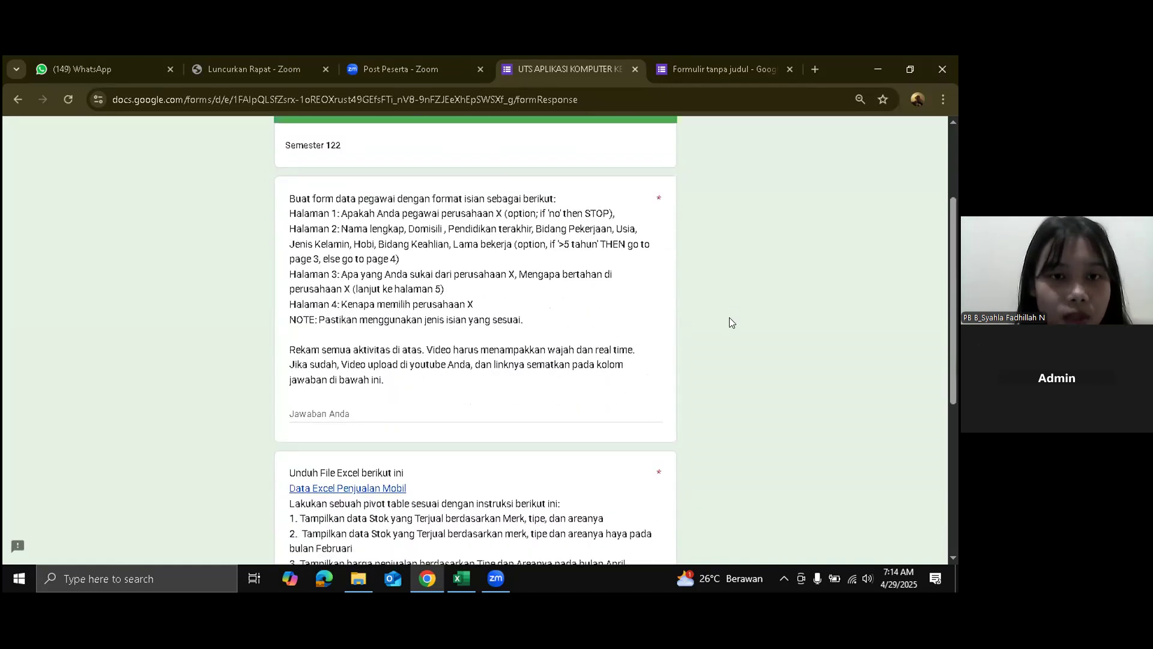
scroll(729, 318, up, 3)
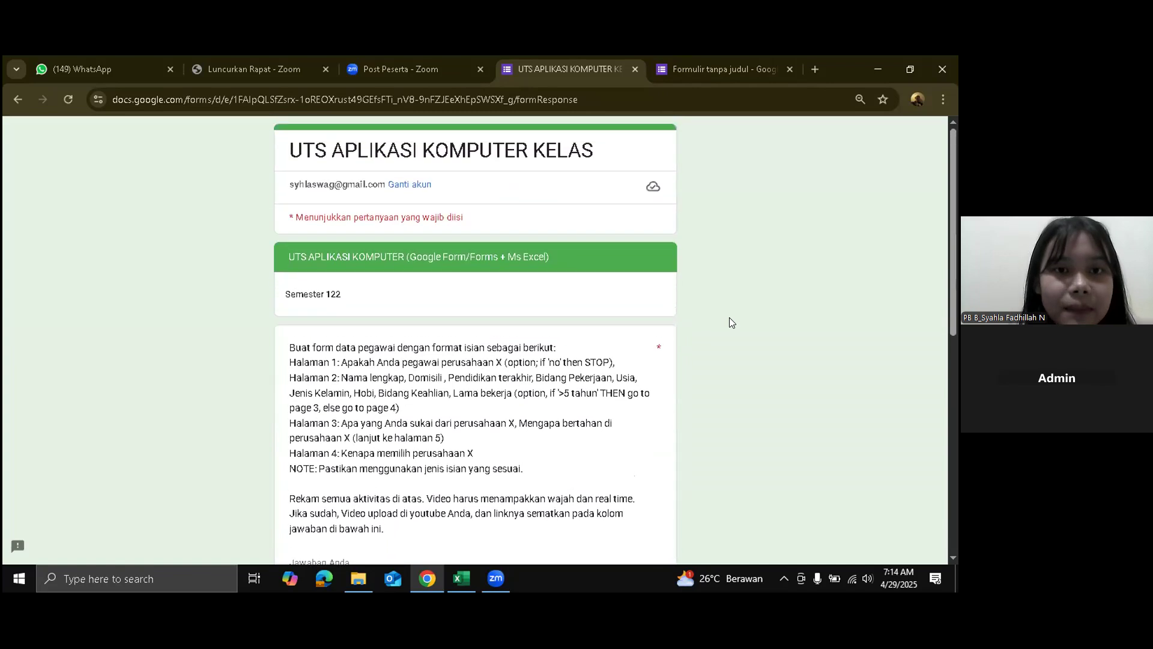
scroll(729, 320, down, 2)
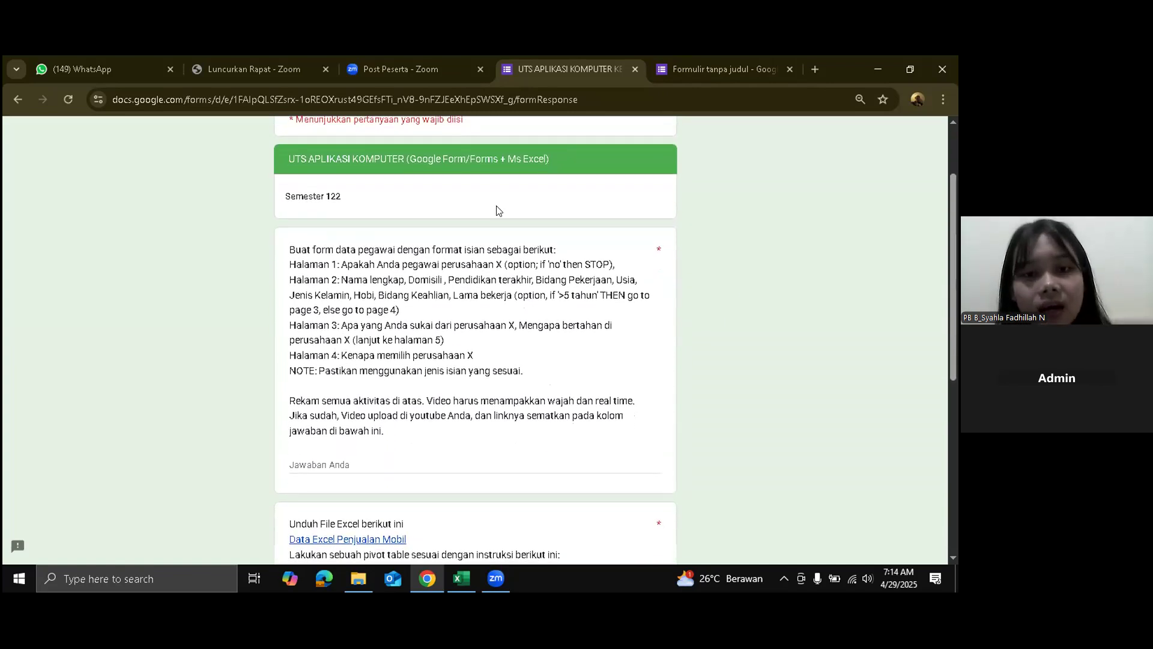
scroll(485, 243, down, 1)
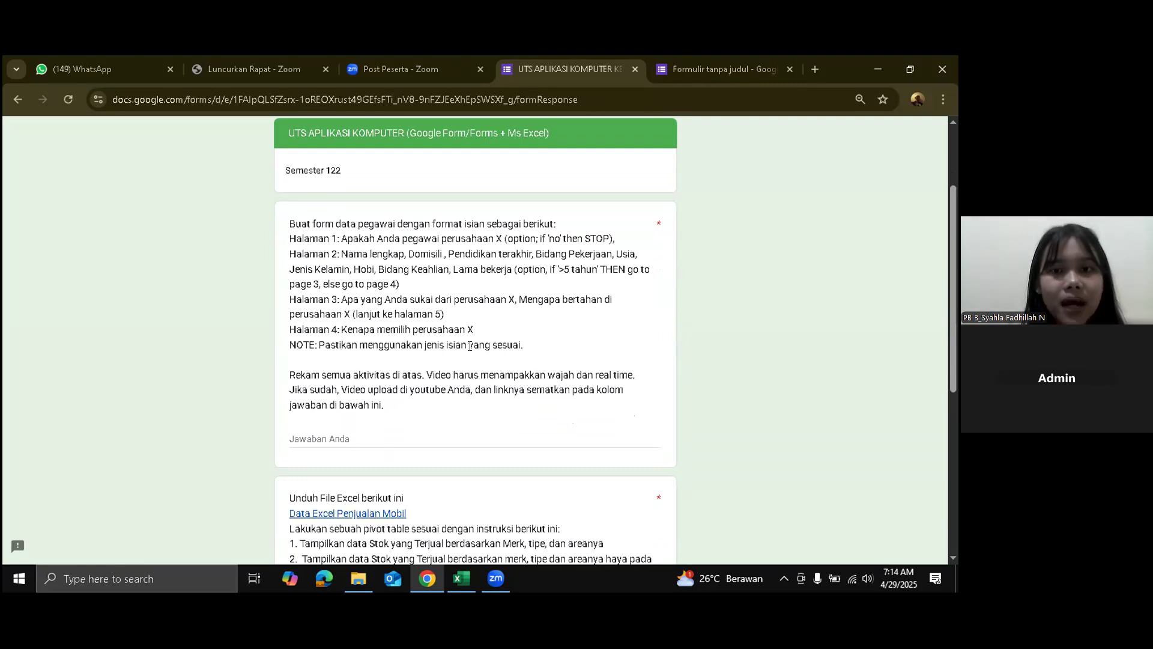
click(719, 57)
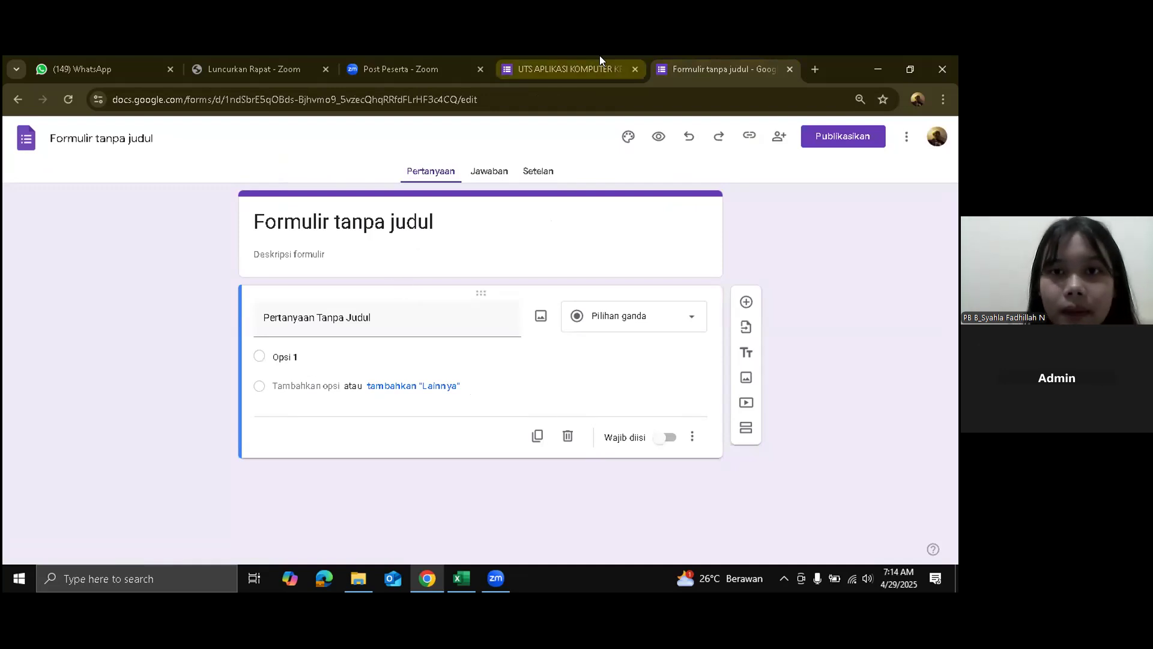
click(581, 57)
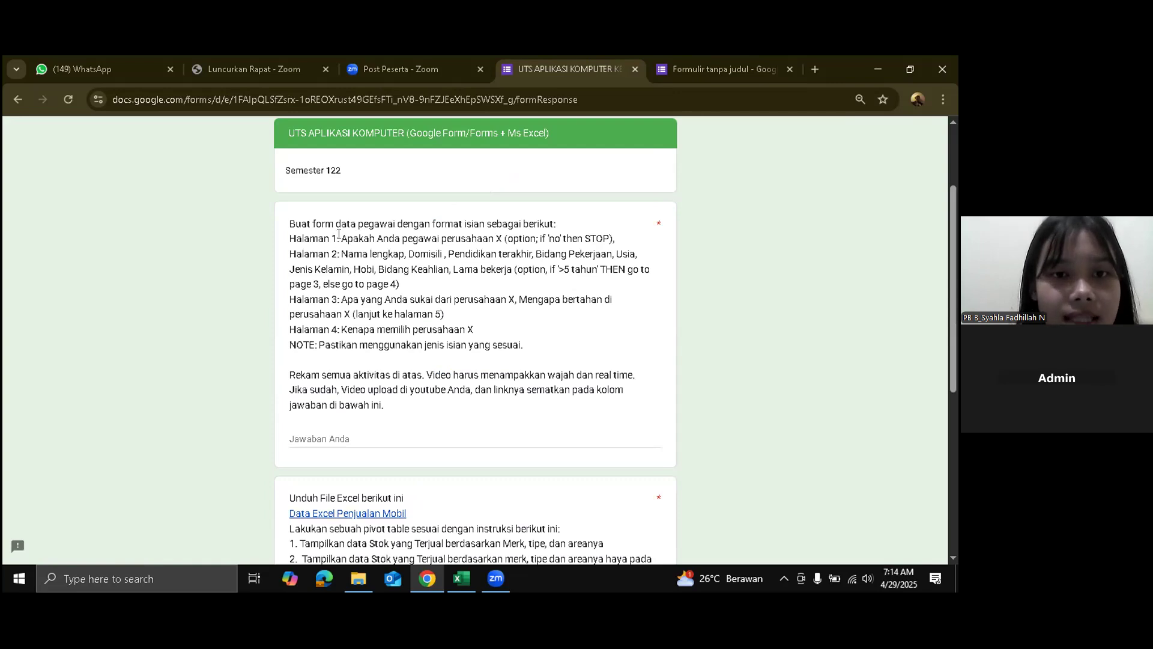
- Copy the Halaman 1 question from the assignment and title the form's first question "Apakah Anda pegawai perusahaan X?"
drag(340, 236, 502, 241)
key(ctrl+c)
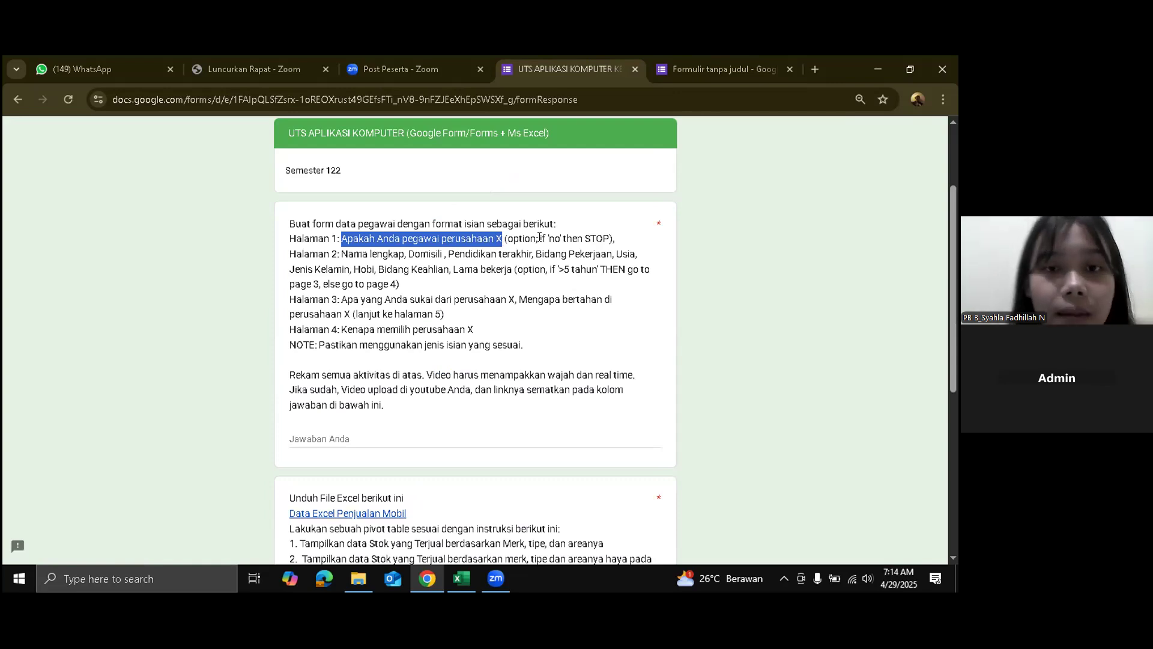
click(688, 57)
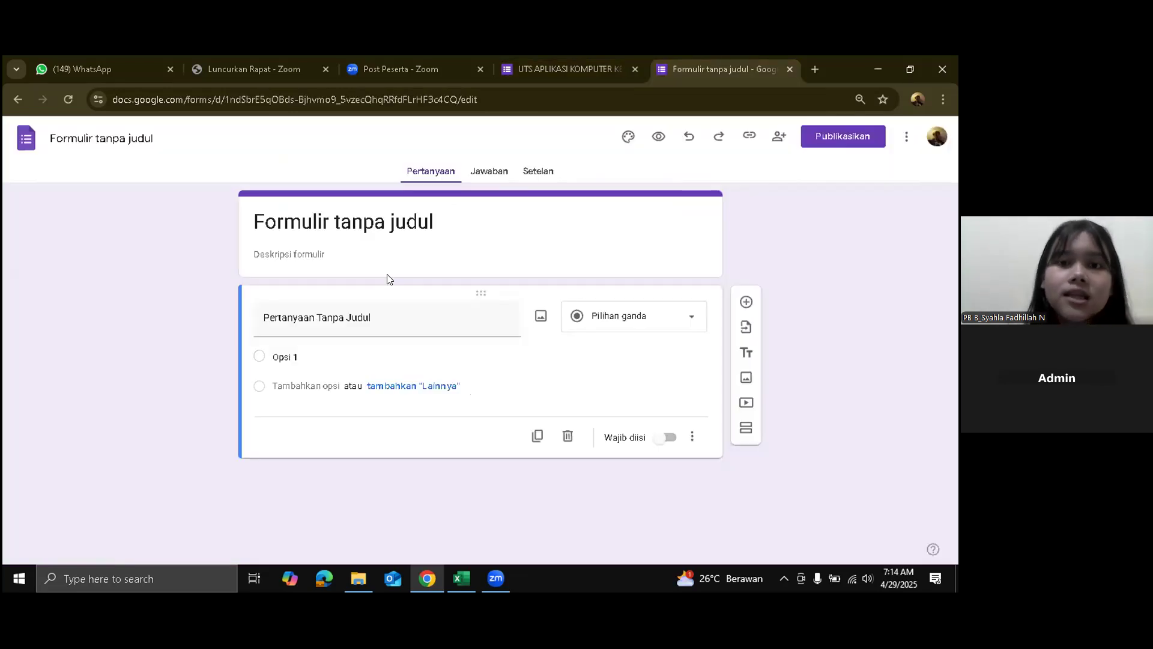
click(376, 316)
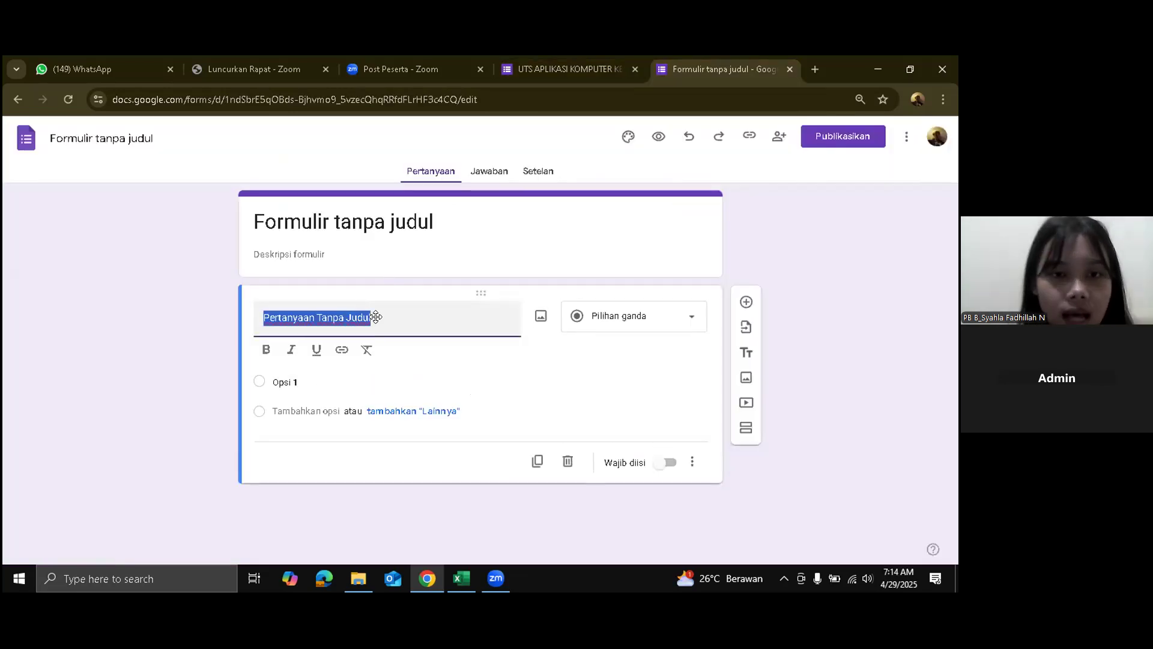
key(ctrl+v)
text(?)
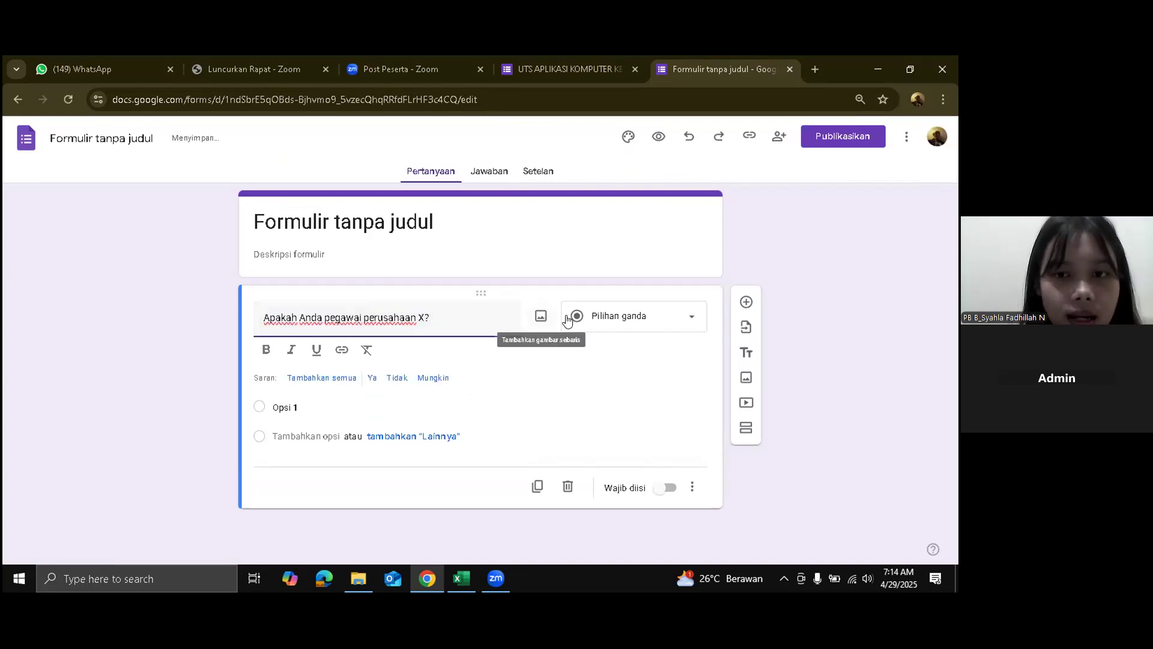
- Give the first question the two answer options YES and NO
click(347, 399)
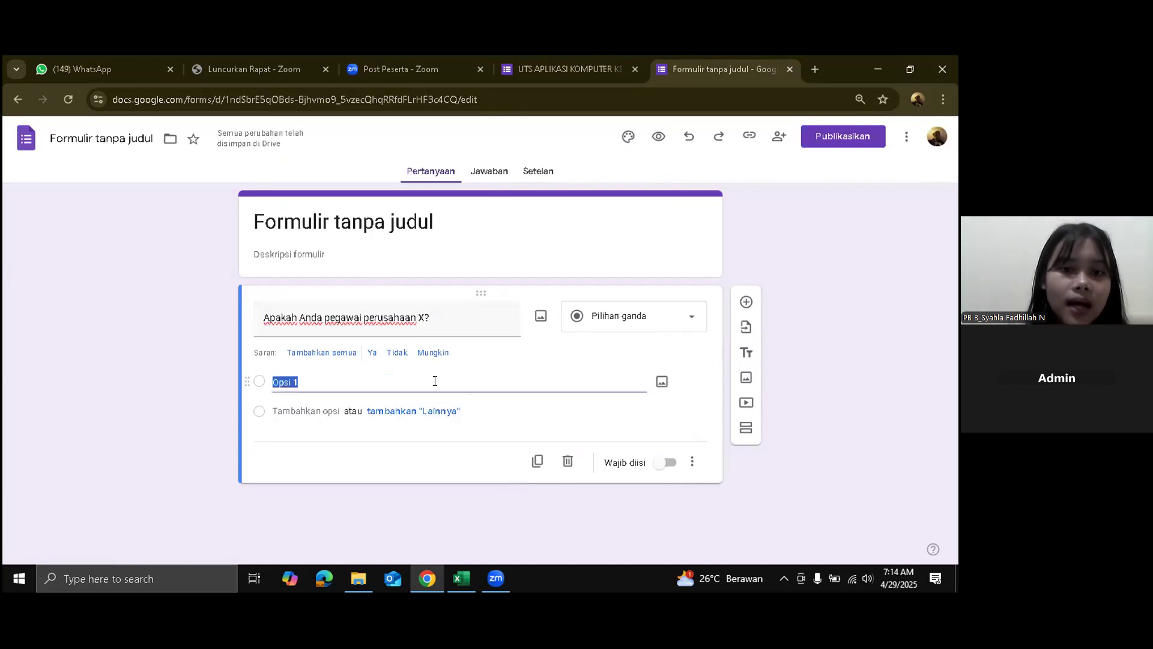
key(BackSpace)
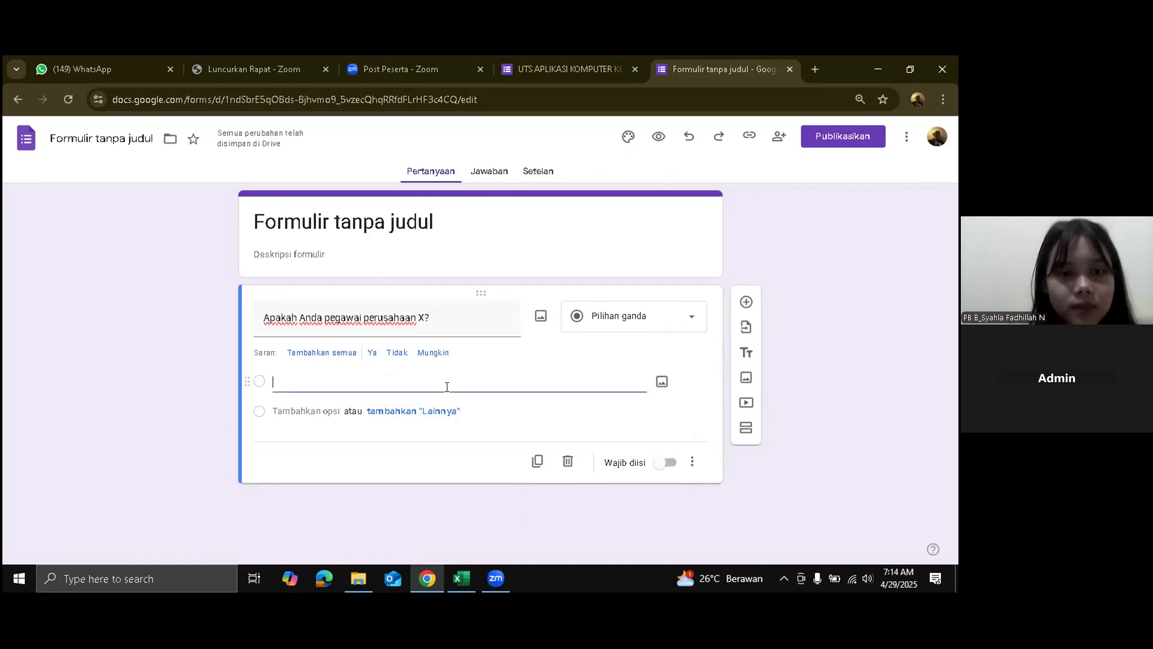
text(YE)
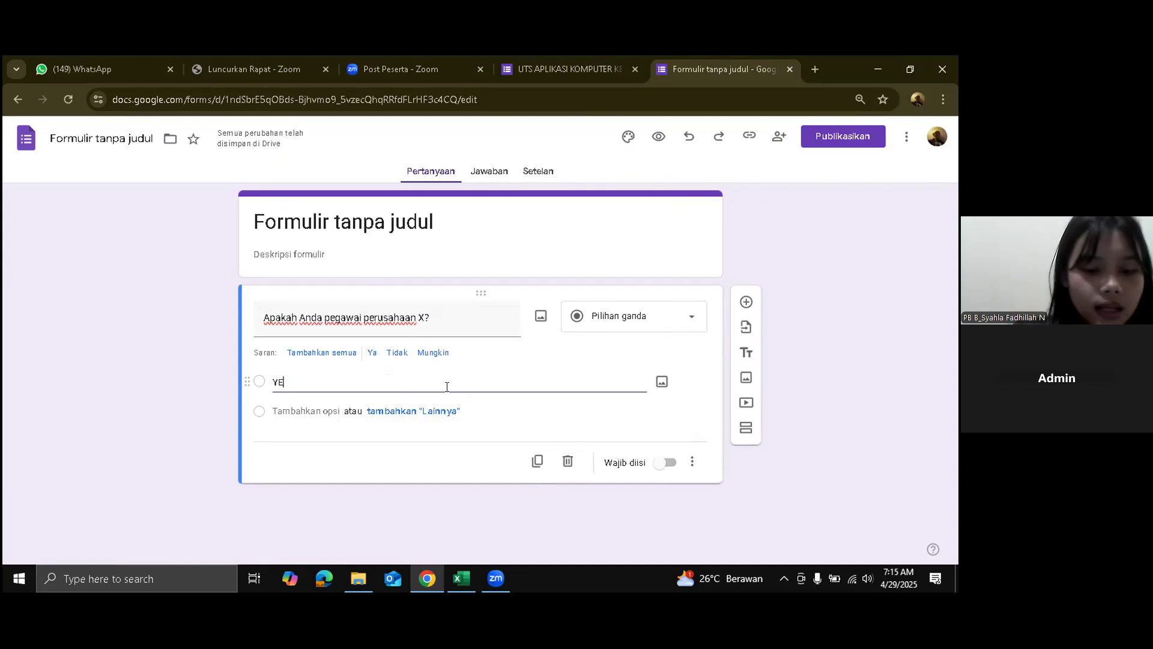
text(S)
key(Return)
text(NO)
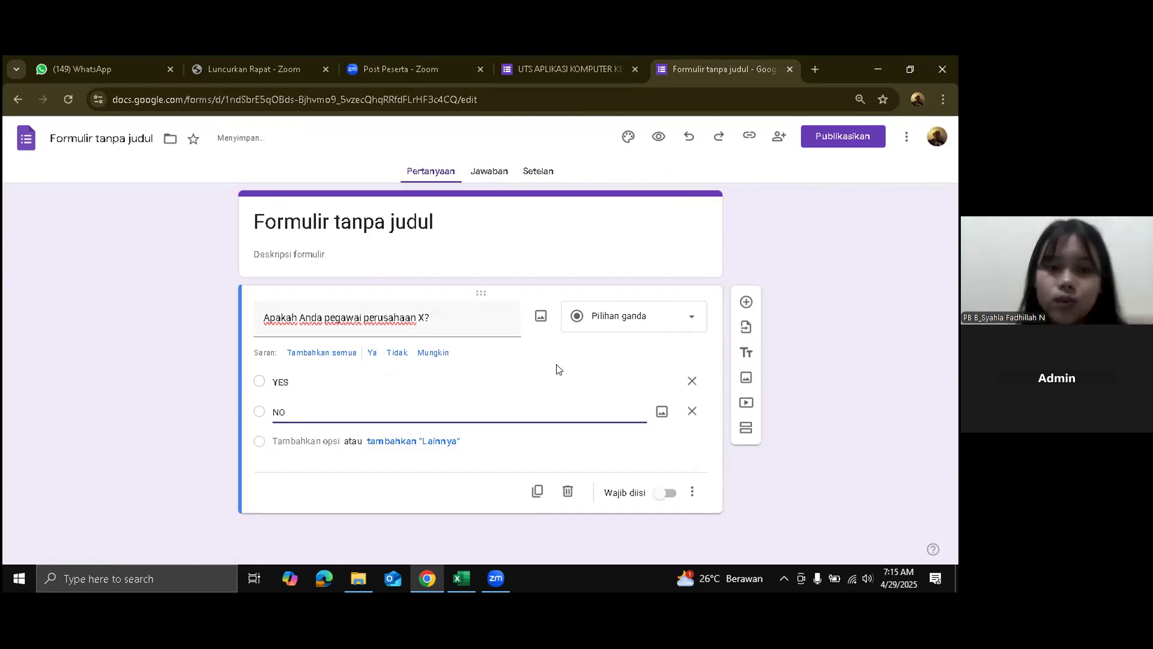
- Add a second section and use the assignment's Halaman 2 field list, from Nama lengkap to Lama bekerja, as its description
click(566, 57)
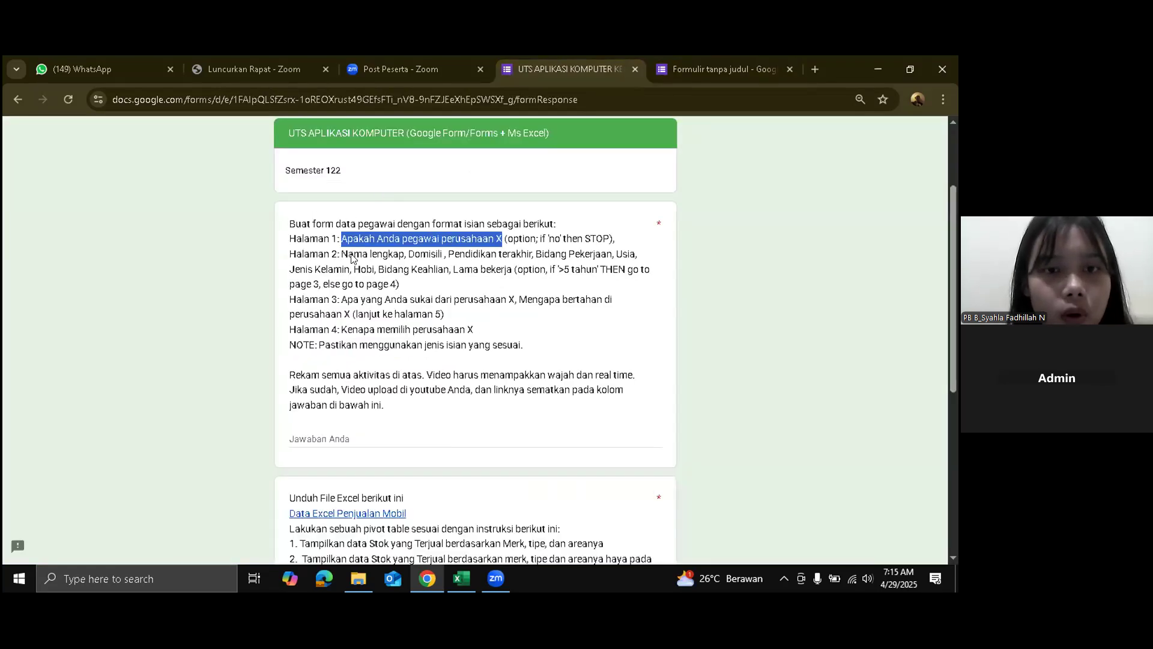
drag(343, 257, 509, 271)
key(ctrl+c)
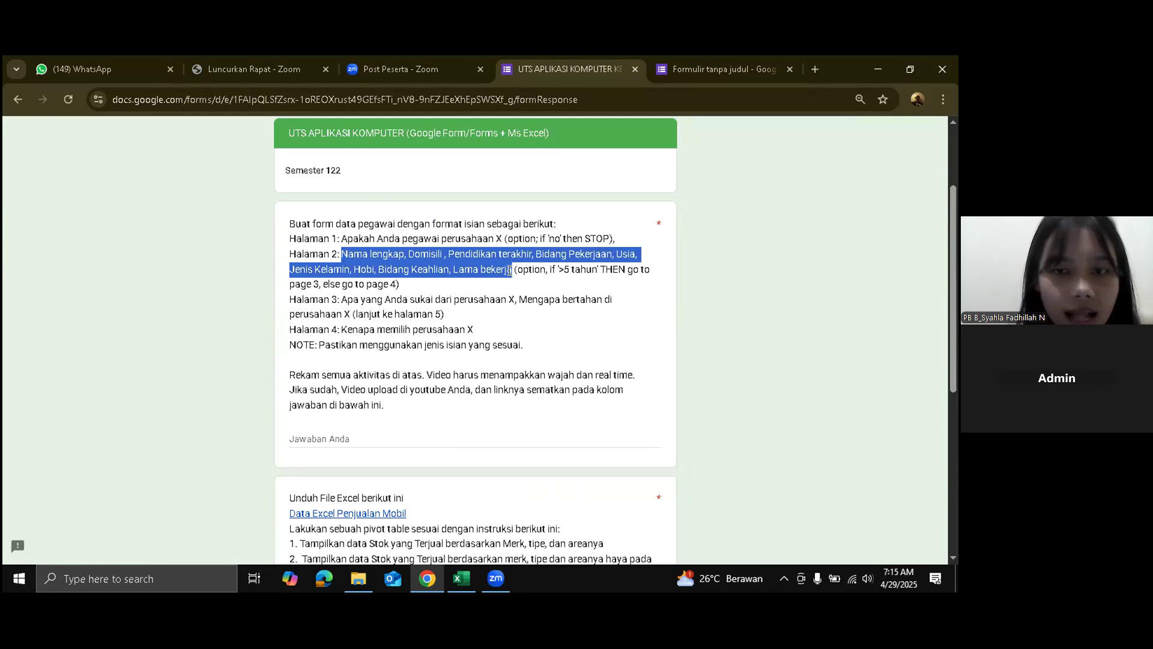
click(691, 67)
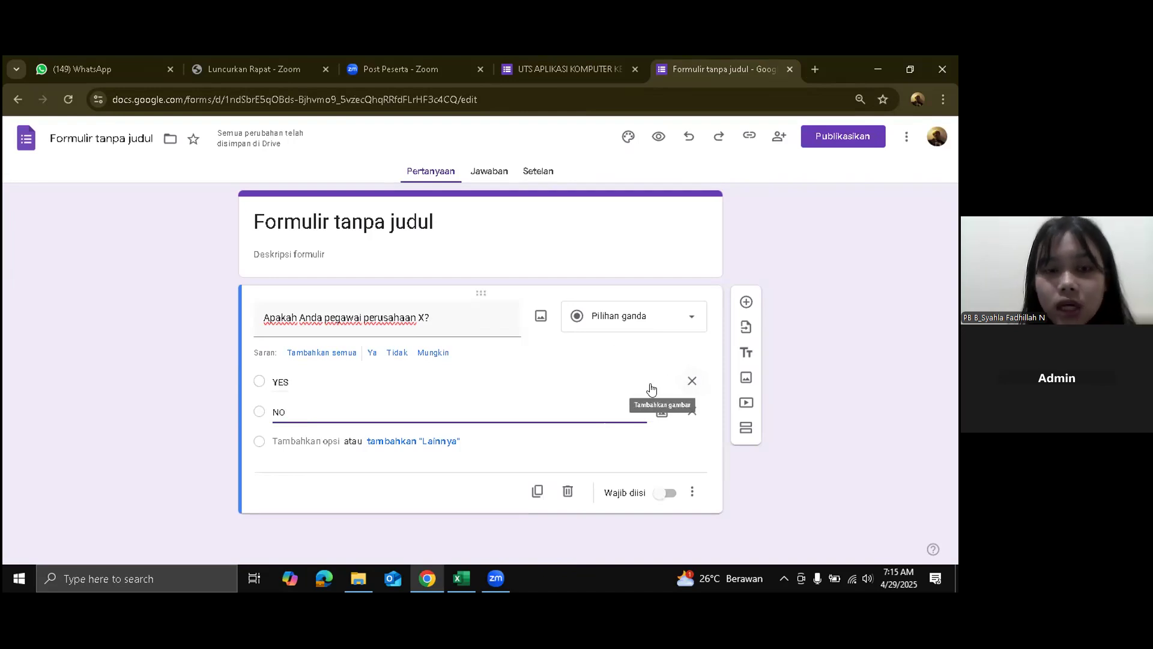
click(746, 429)
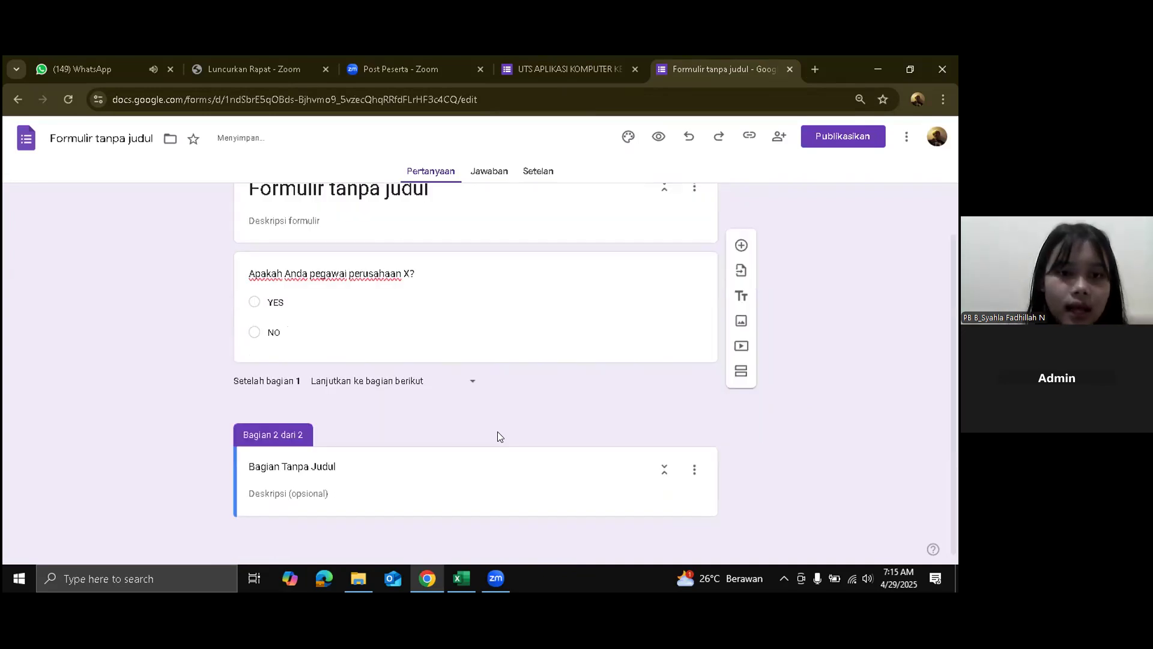
click(283, 490)
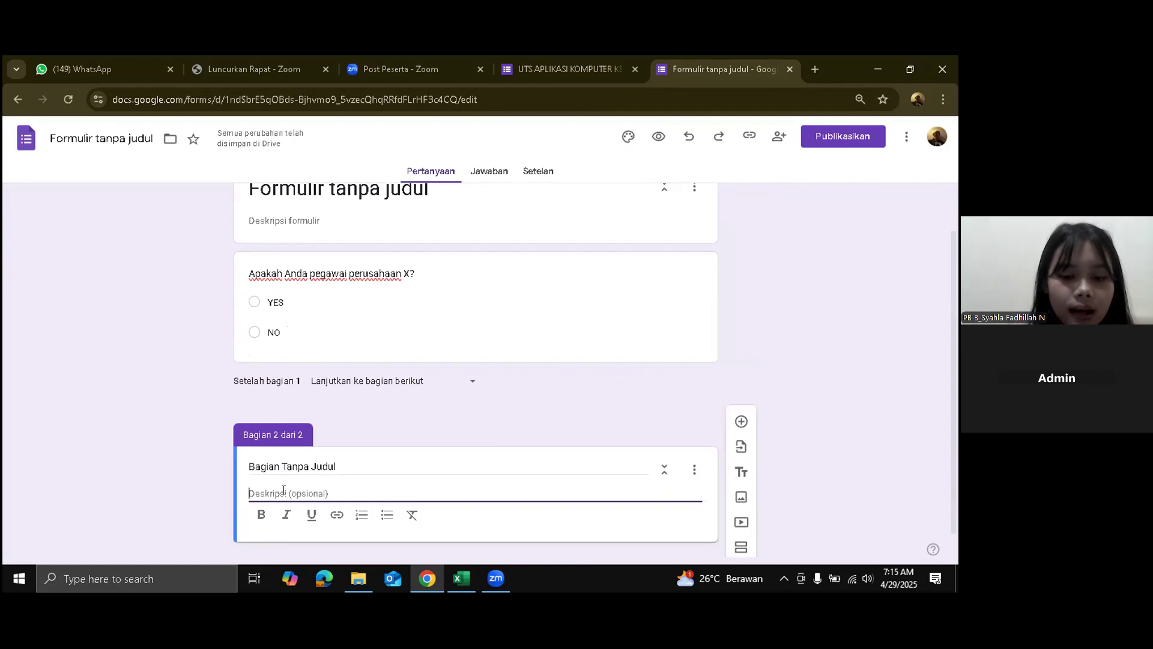
key(ctrl+v)
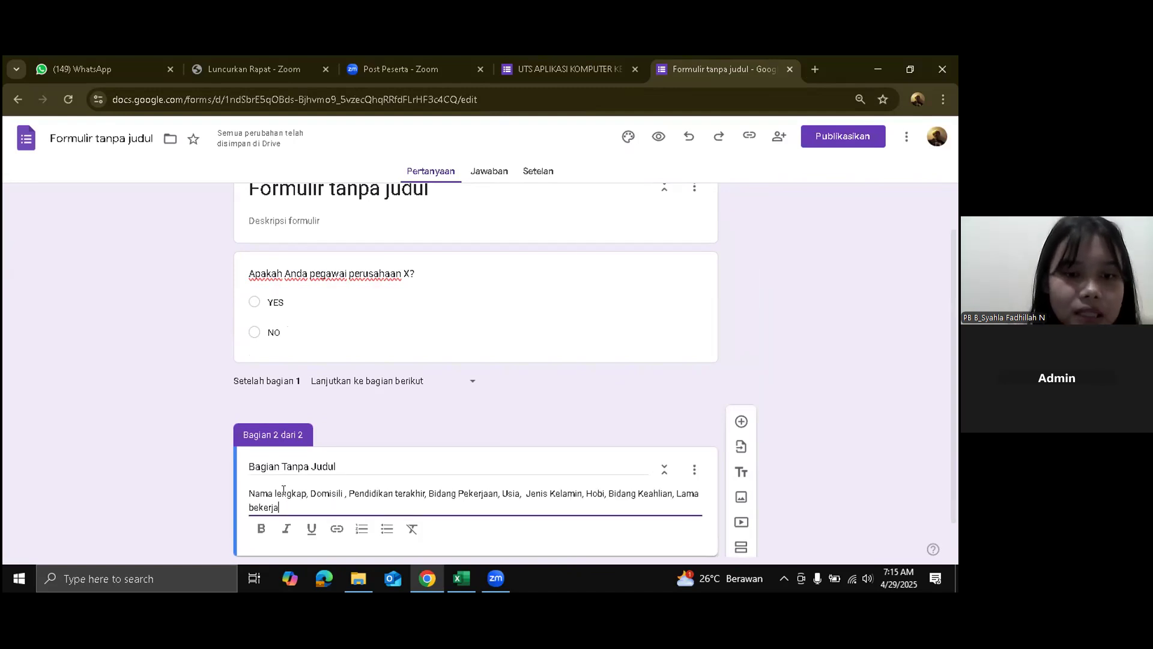
- Add two short-answer questions to section 2, titled "Nama lengkap" and "Domisili"
scroll(285, 494, down, 1)
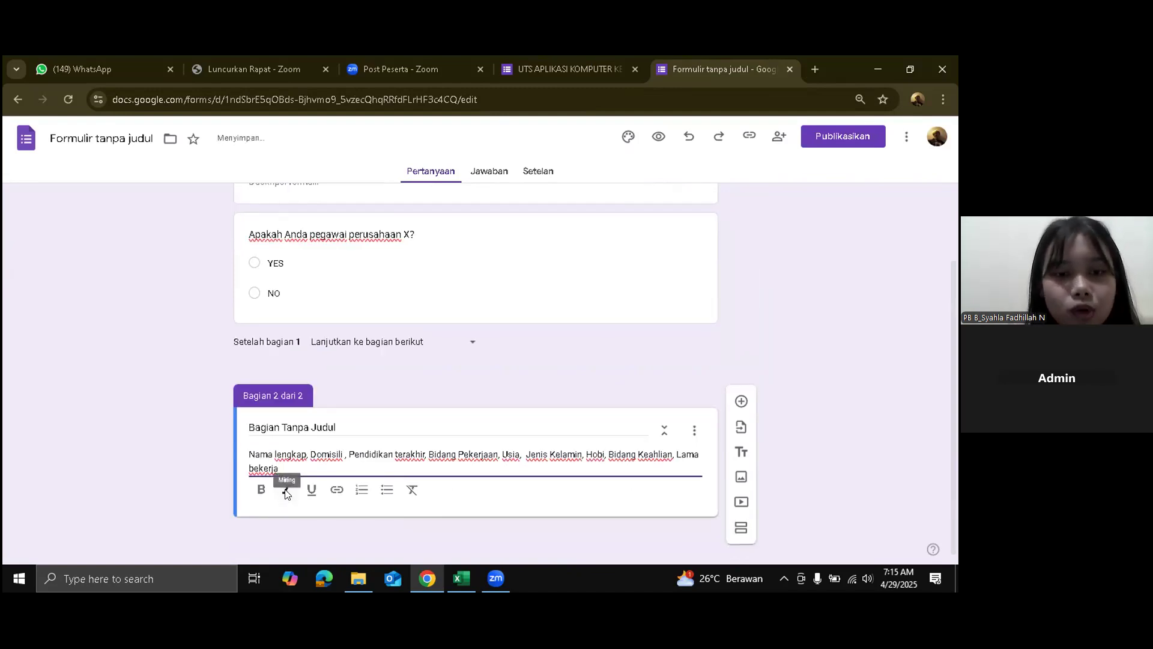
click(741, 400)
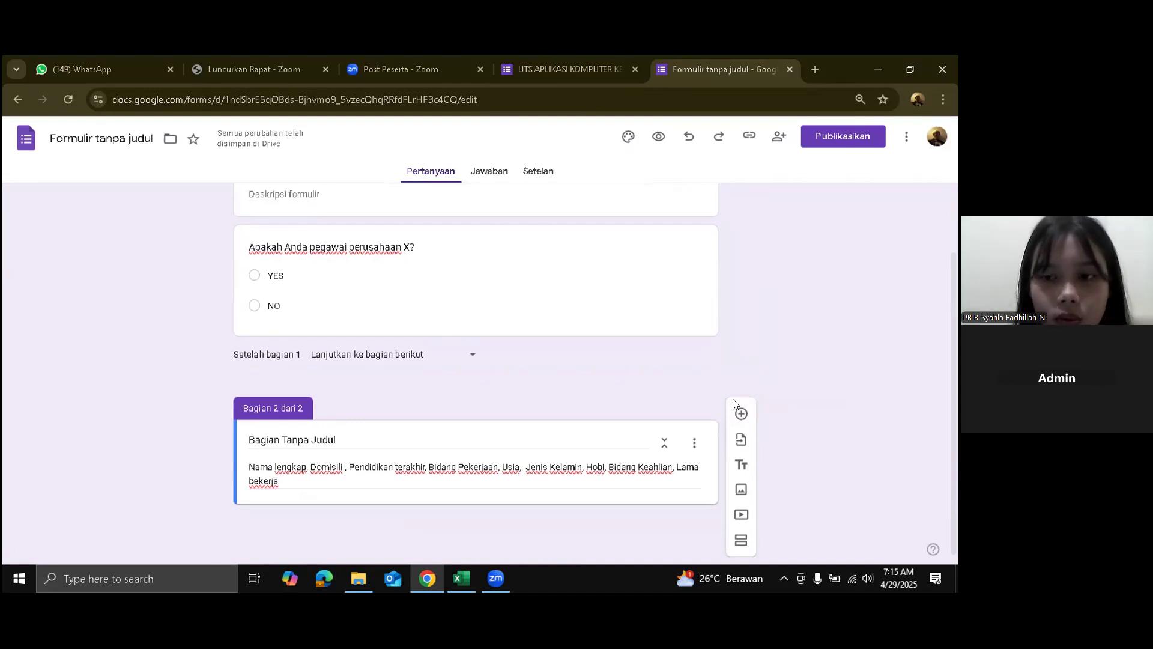
click(741, 415)
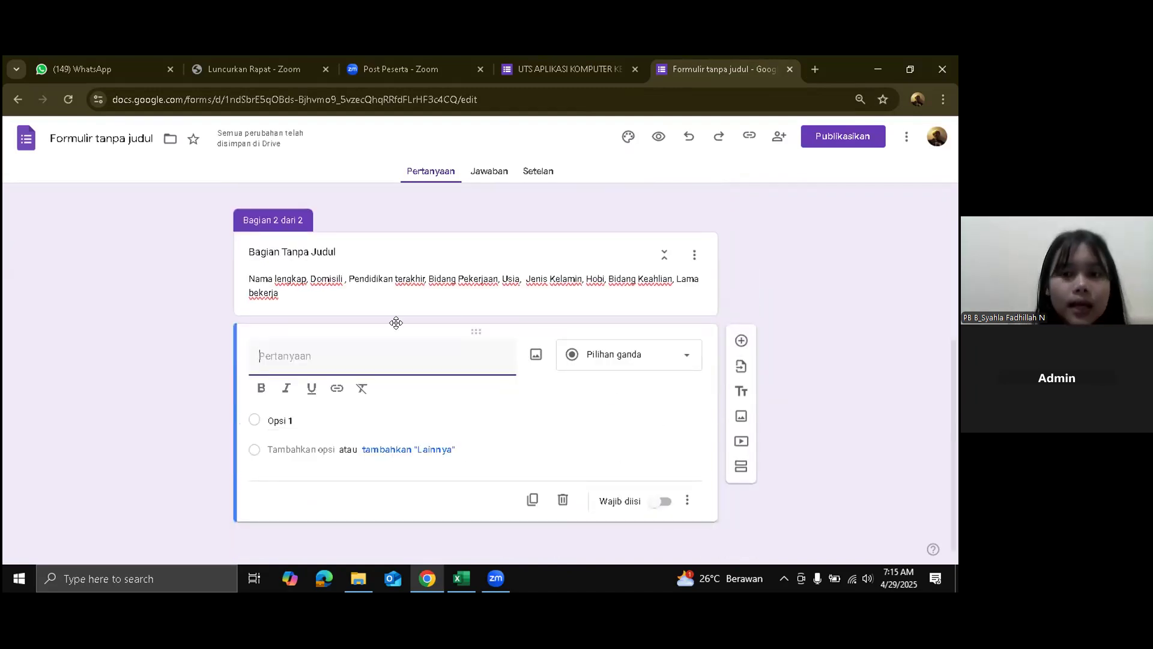
text(Nama)
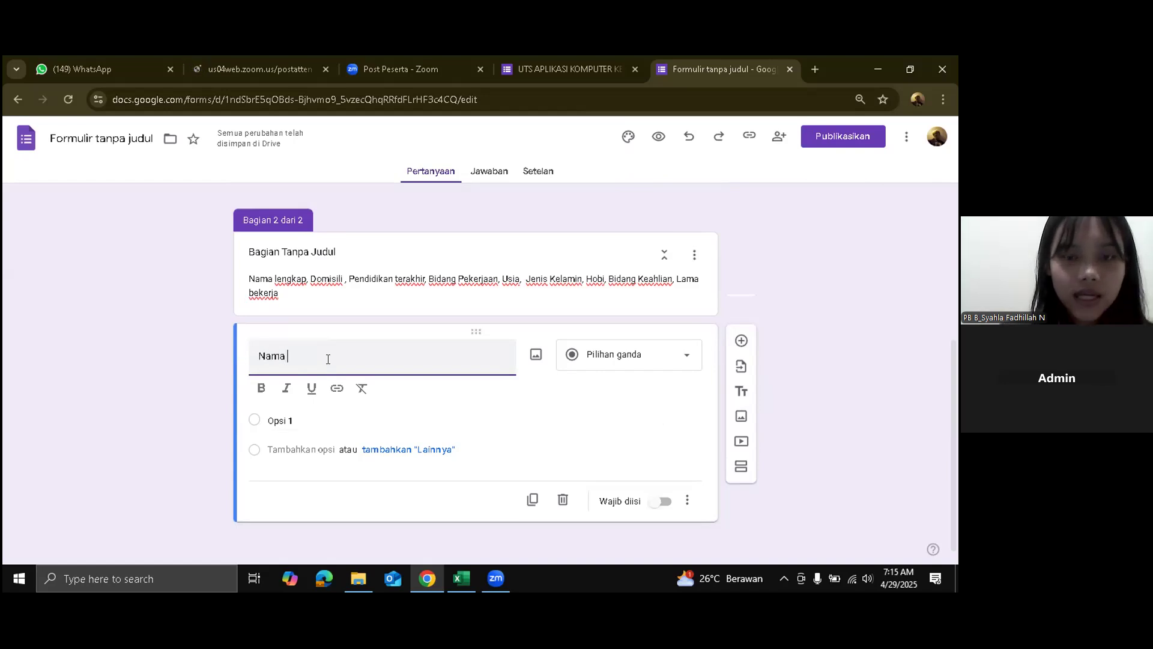
text( lengkap)
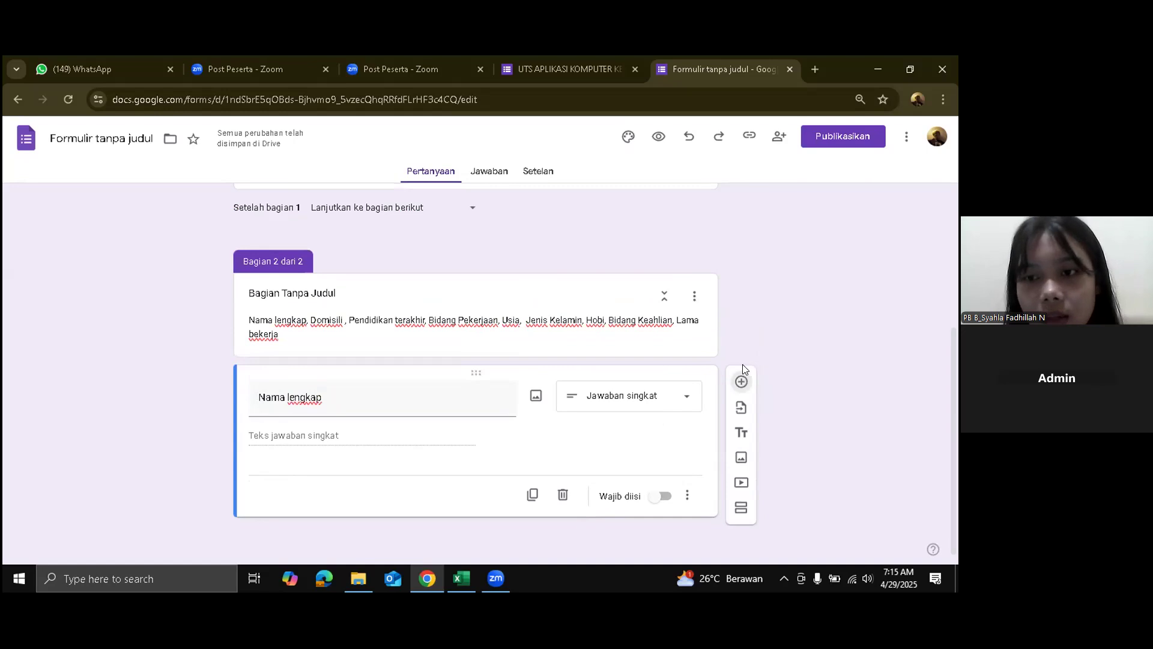
click(741, 381)
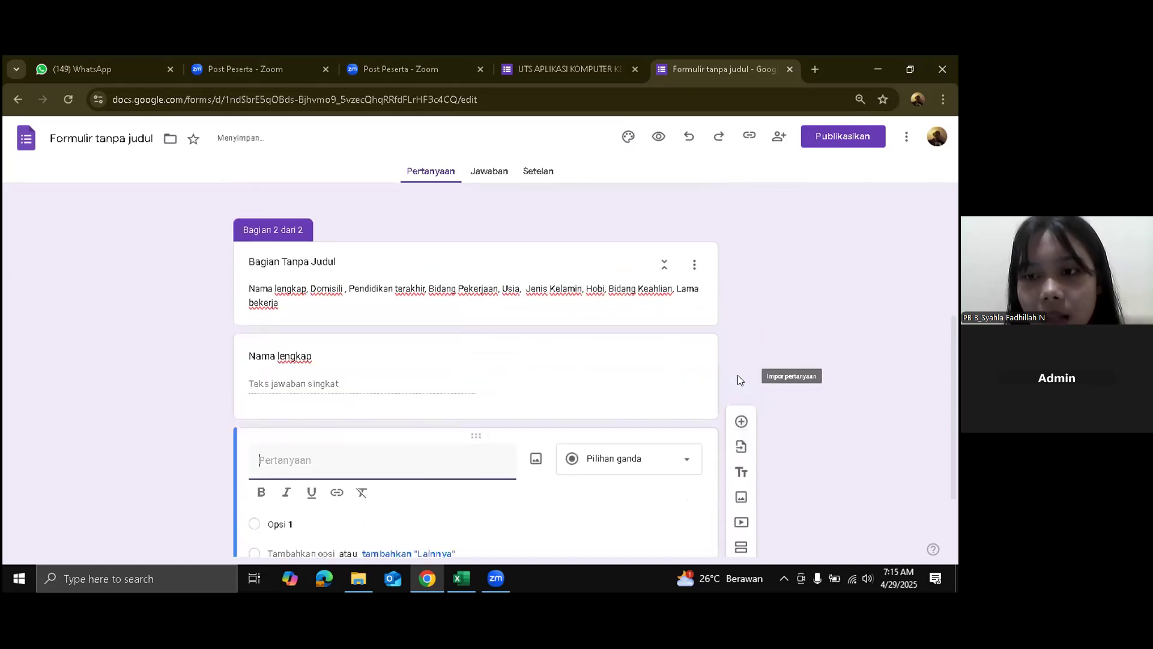
text(Domisili)
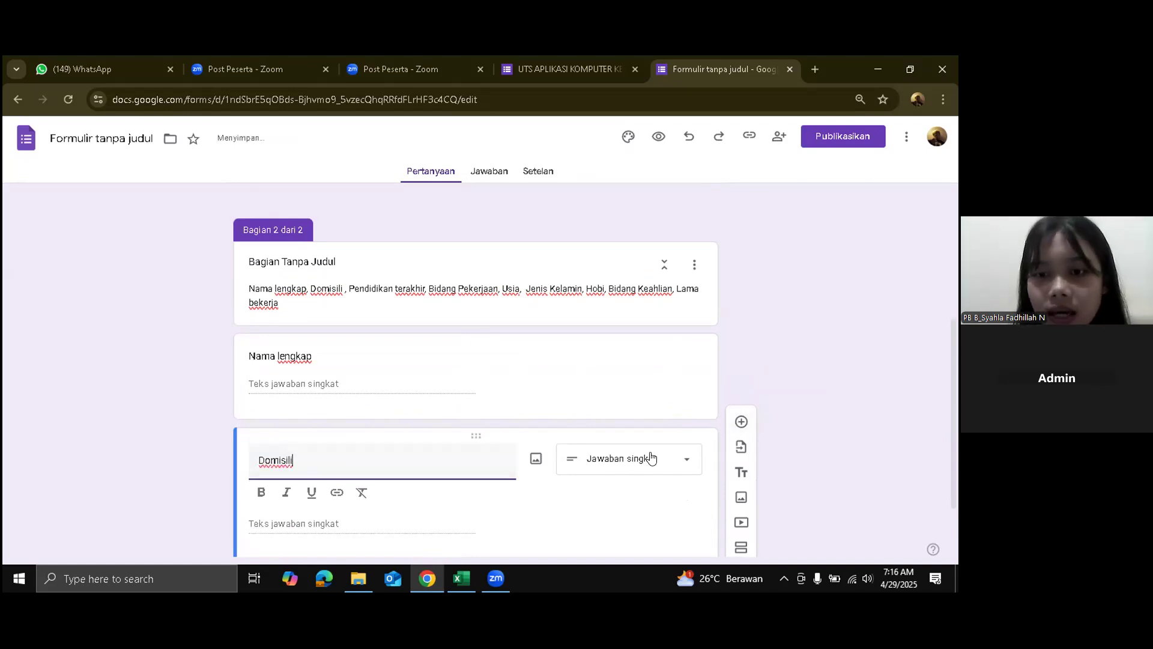
- Add a multiple-choice question titled "Pendidikan terakhir" below Domisili
scroll(652, 458, down, 2)
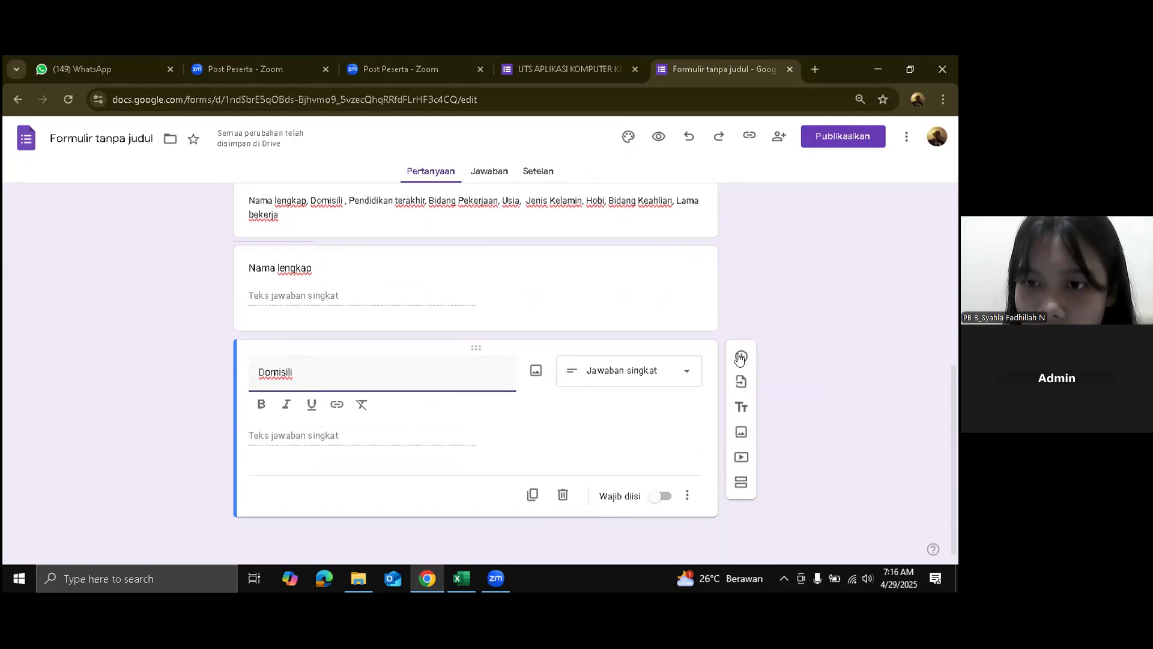
click(740, 355)
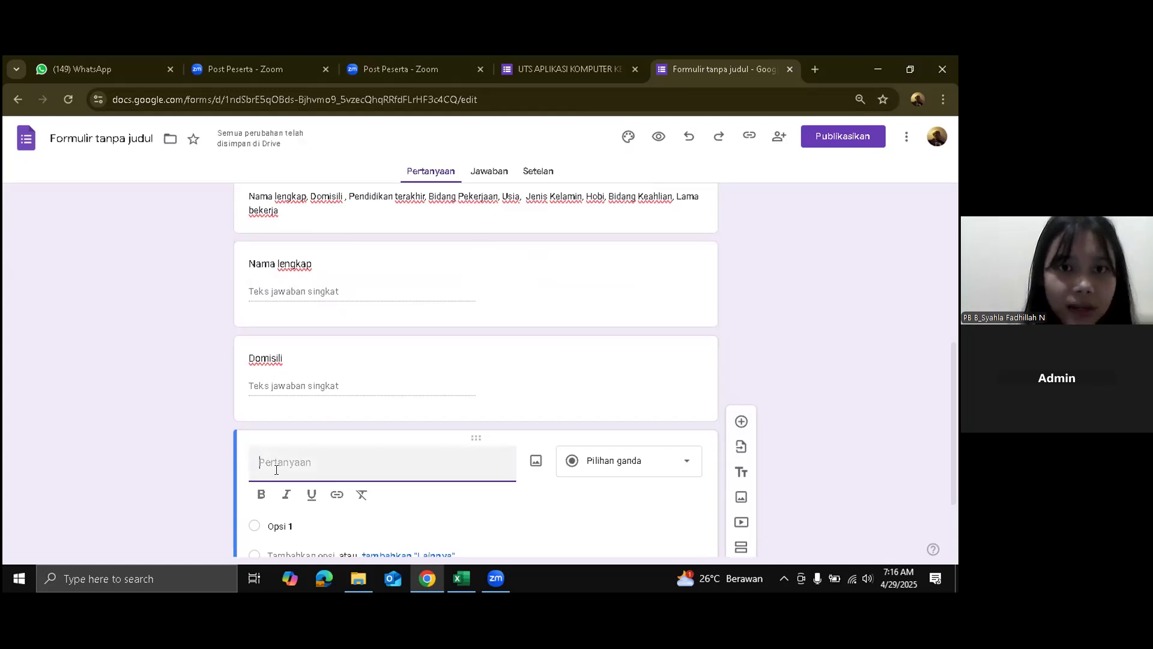
text(Pend)
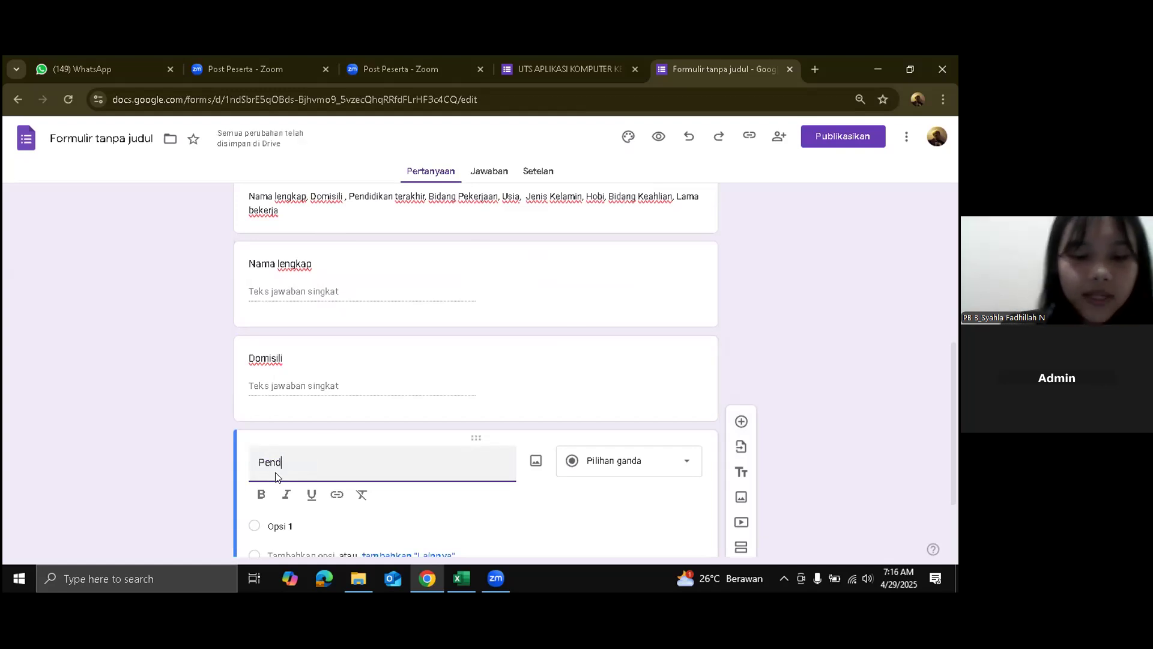
text(idikan ter)
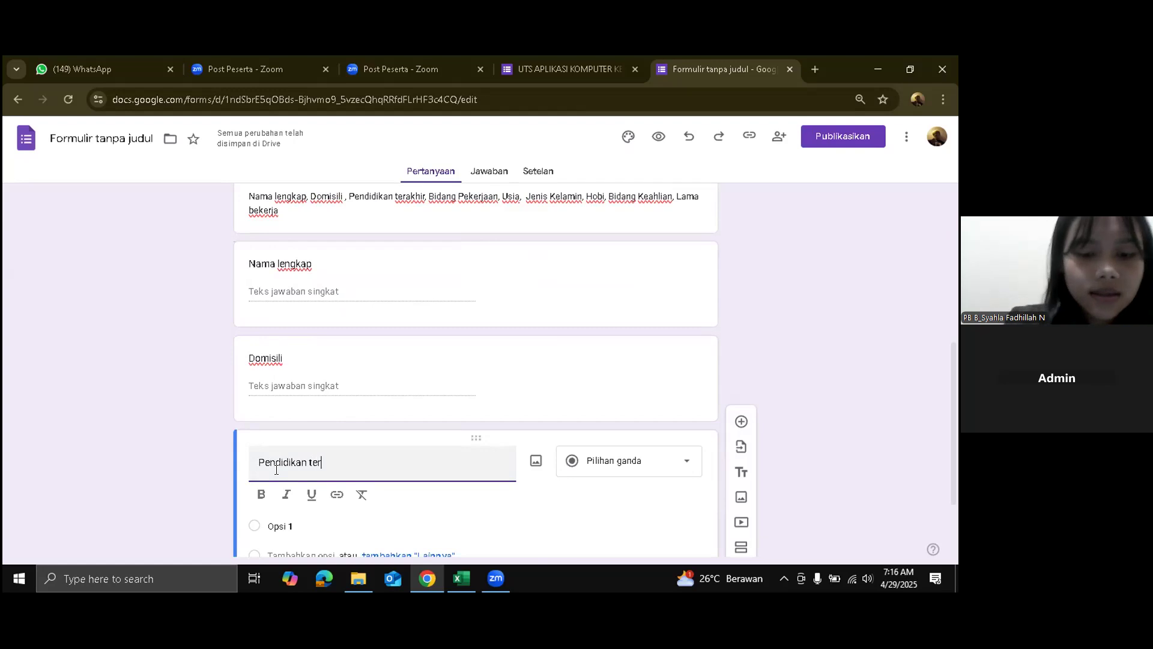
text(akhir)
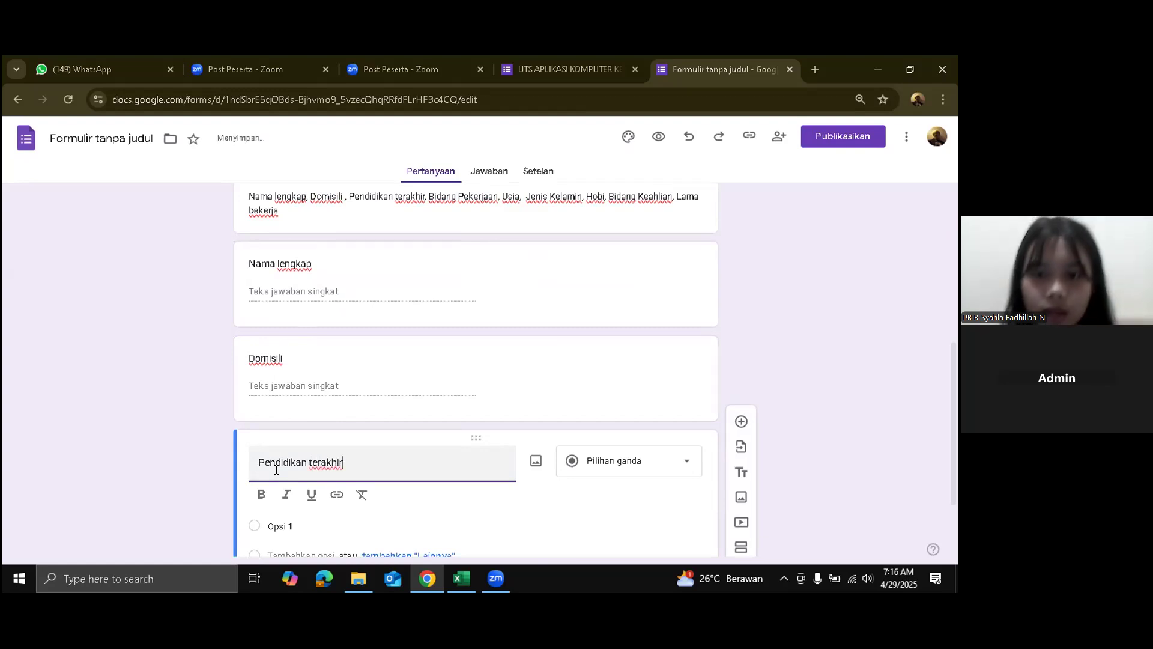
scroll(681, 394, down, 1)
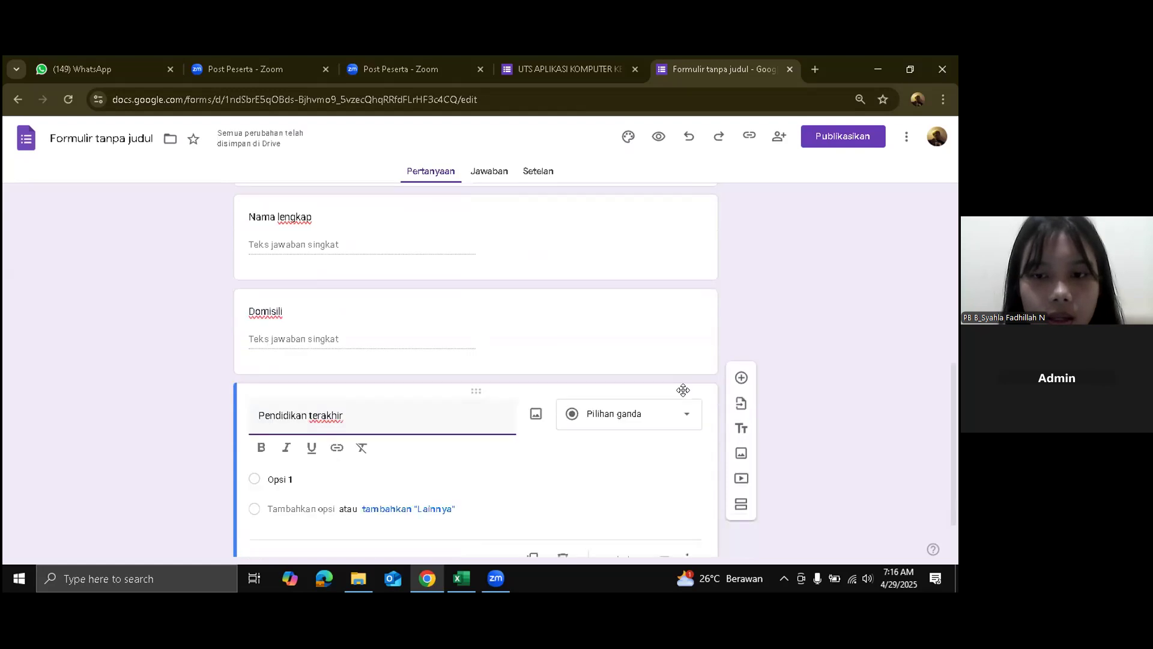
- Change "Pendidikan terakhir" to a short-answer question and add a short-answer question titled "Bidang pekerjaan" below it
click(676, 412)
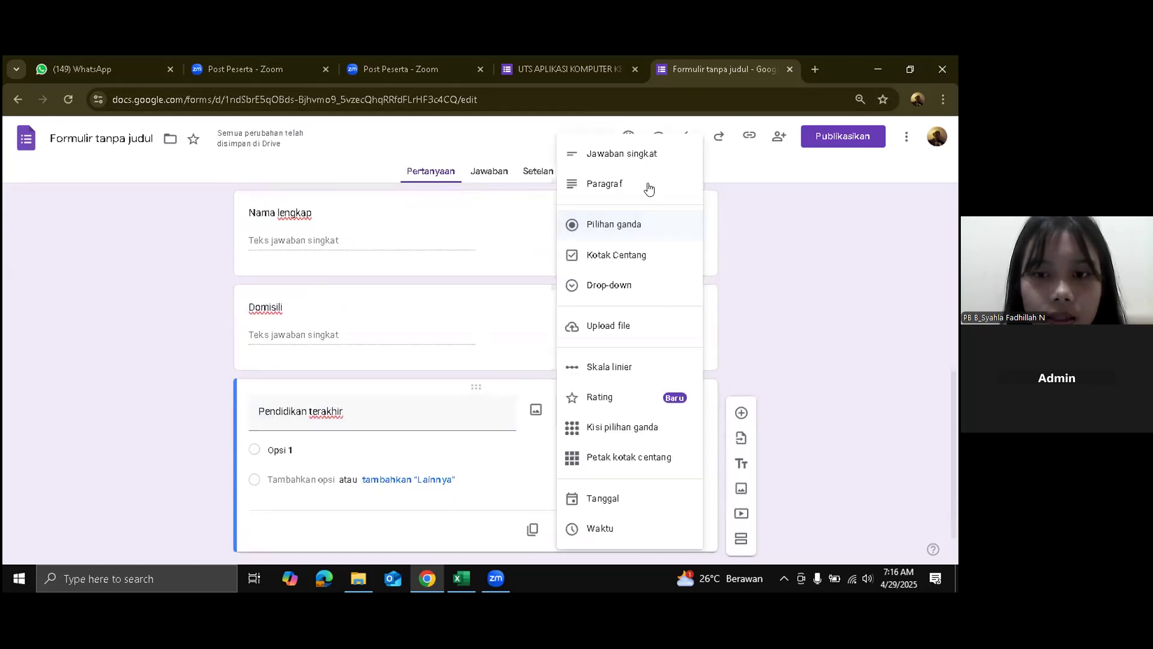
click(643, 154)
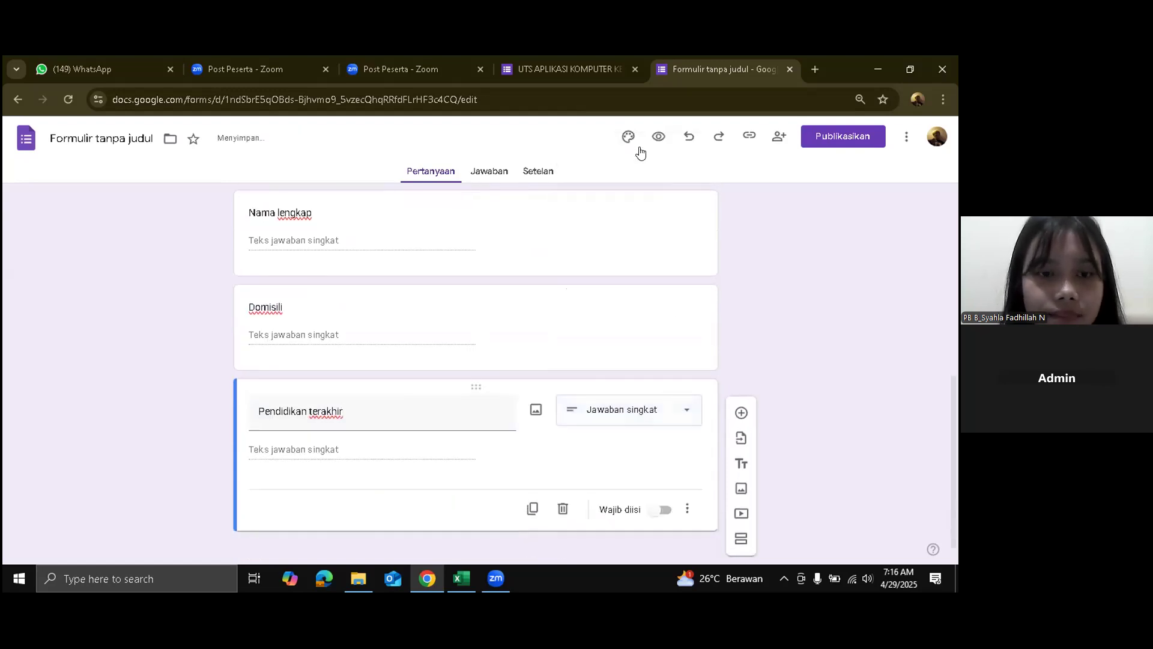
click(741, 412)
scroll(552, 369, up, 4)
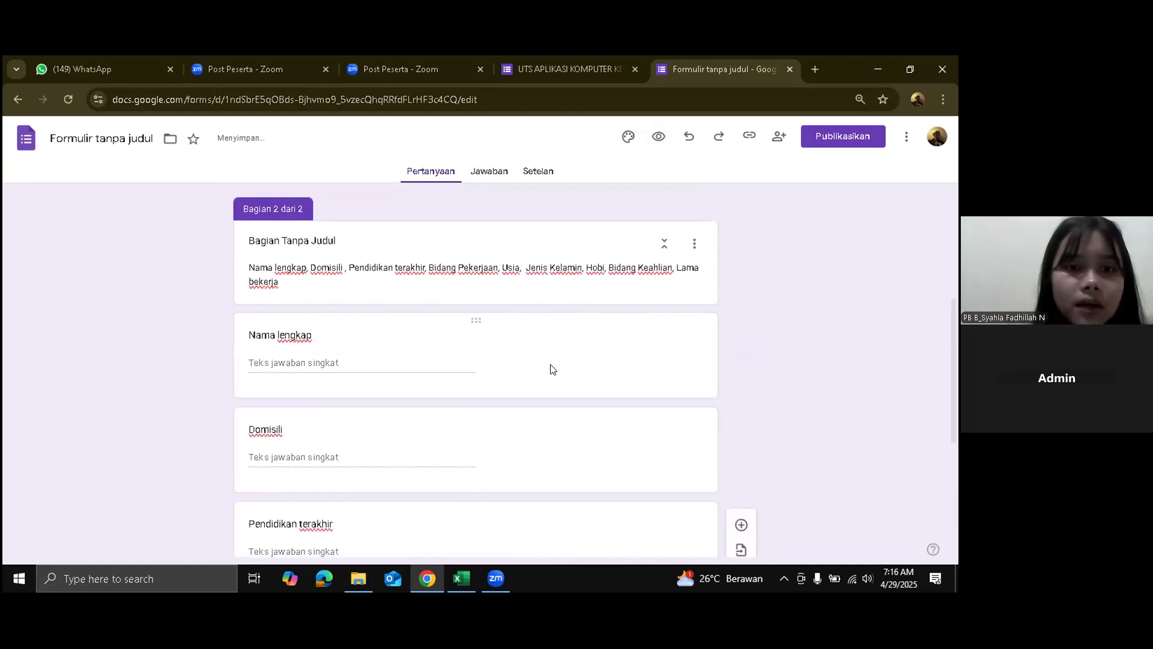
scroll(553, 368, down, 4)
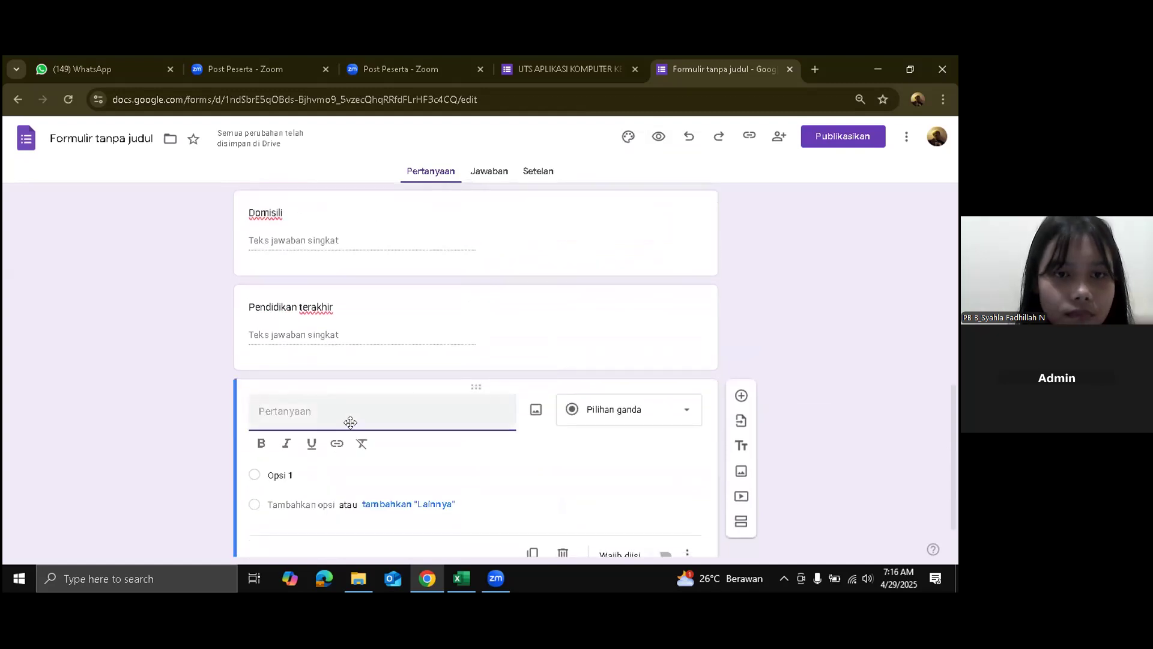
text(Bidang pek)
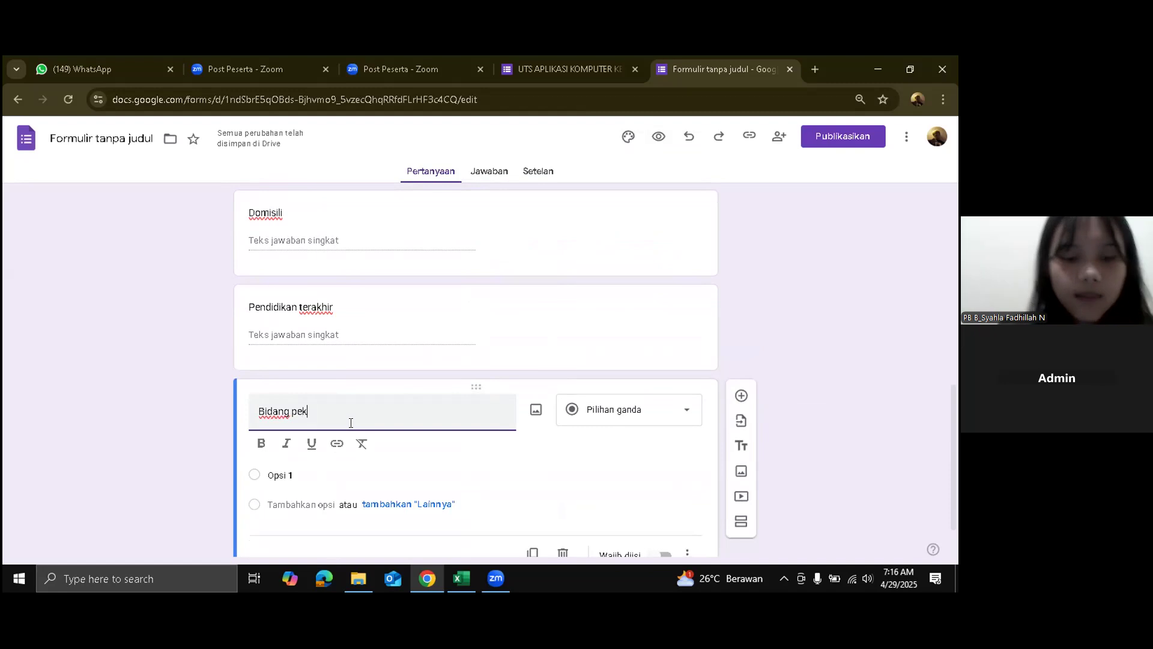
text(erjaan)
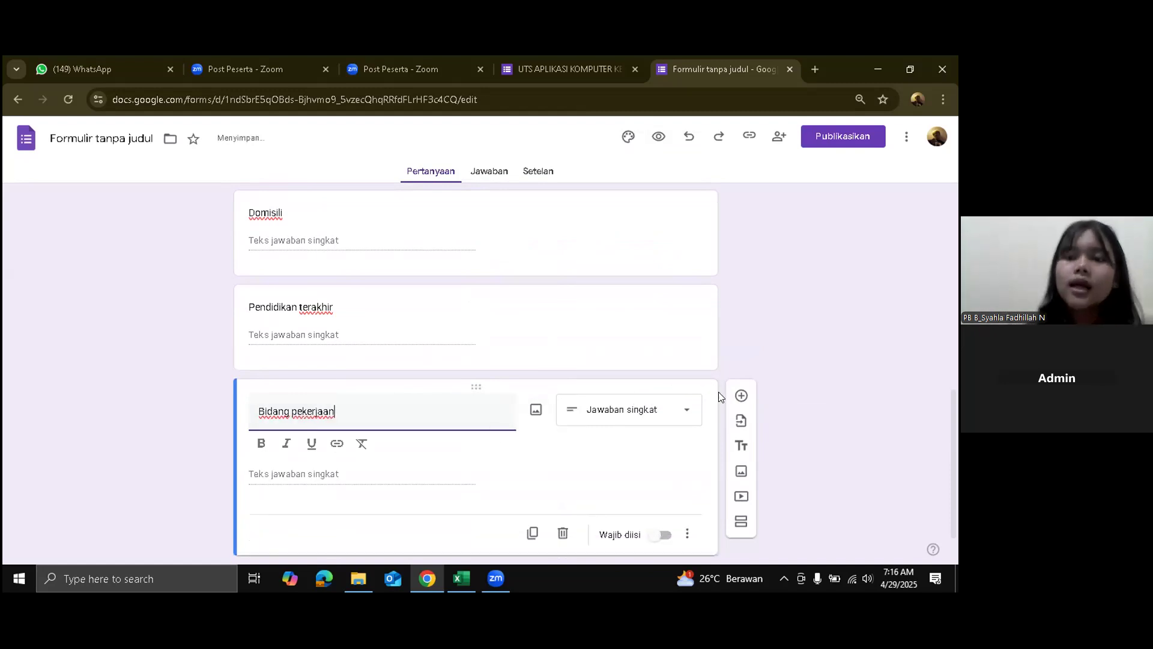
- Add a short-answer question titled "Usia" below Bidang pekerjaan, following the field list in the section description
click(742, 395)
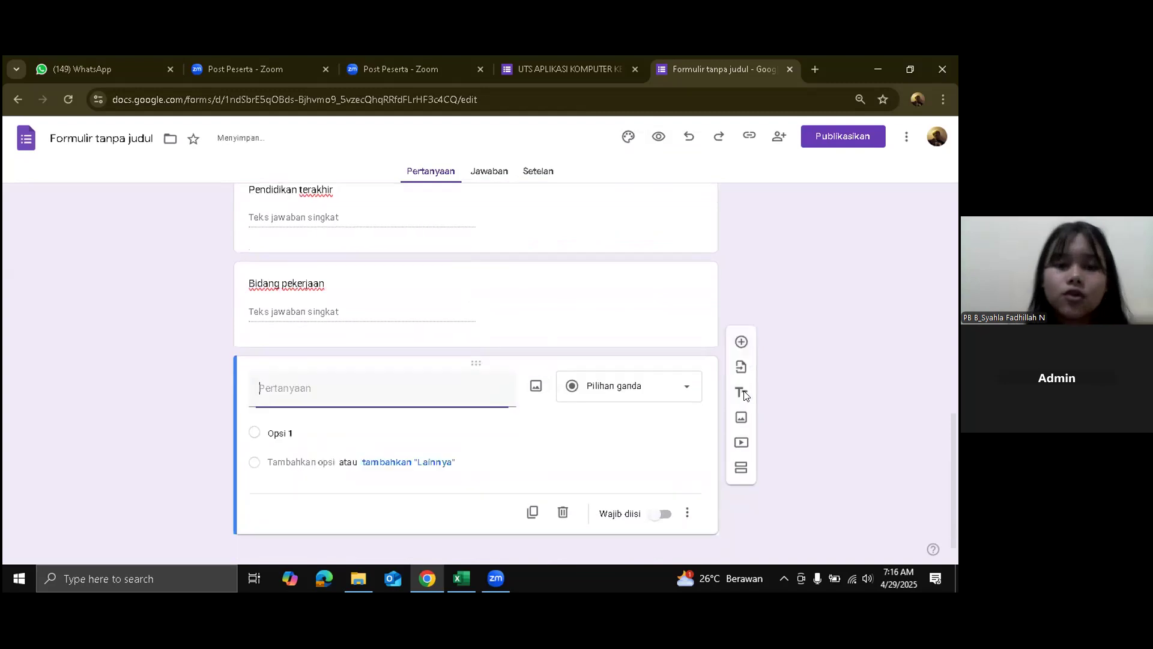
scroll(659, 322, up, 5)
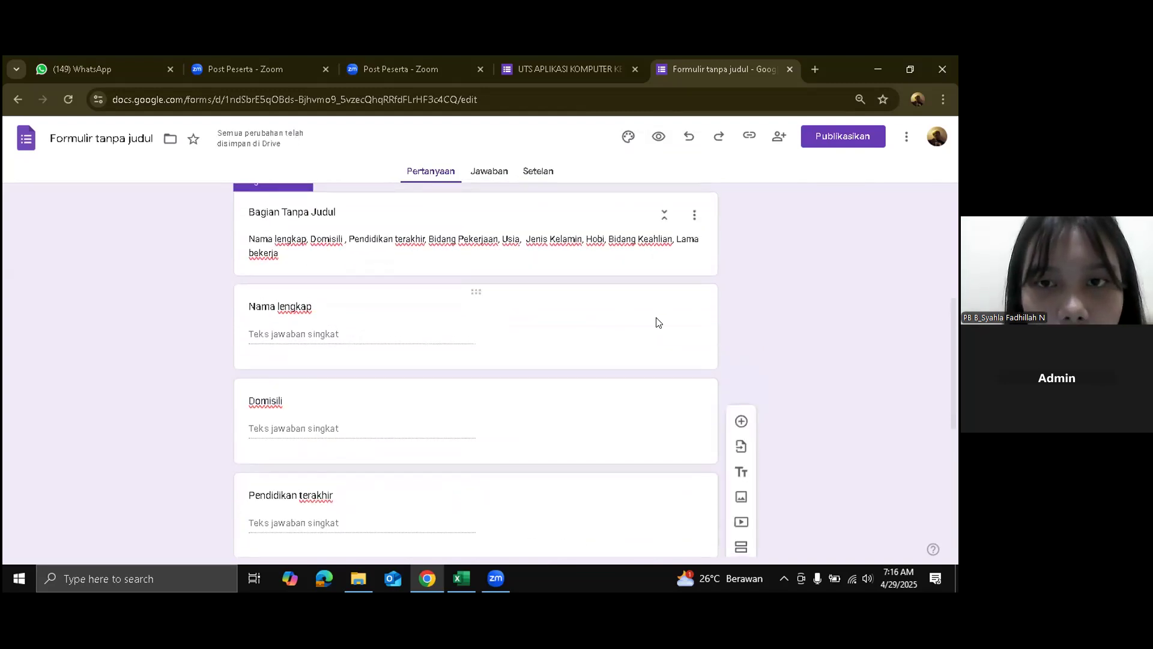
scroll(658, 322, down, 5)
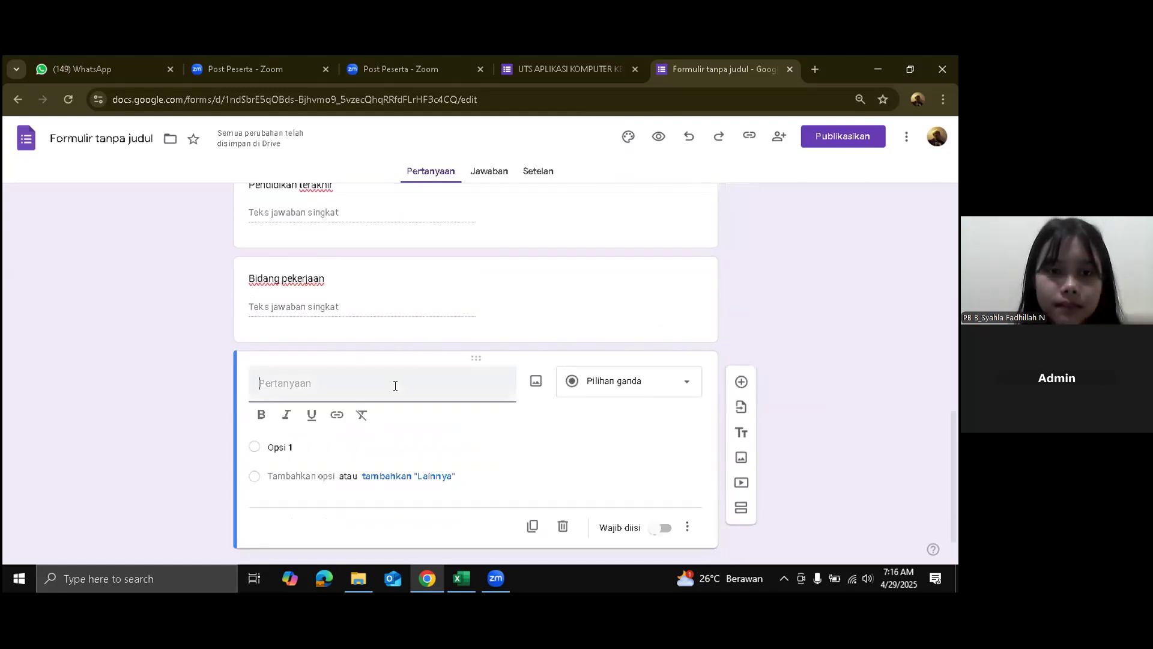
text(Usia)
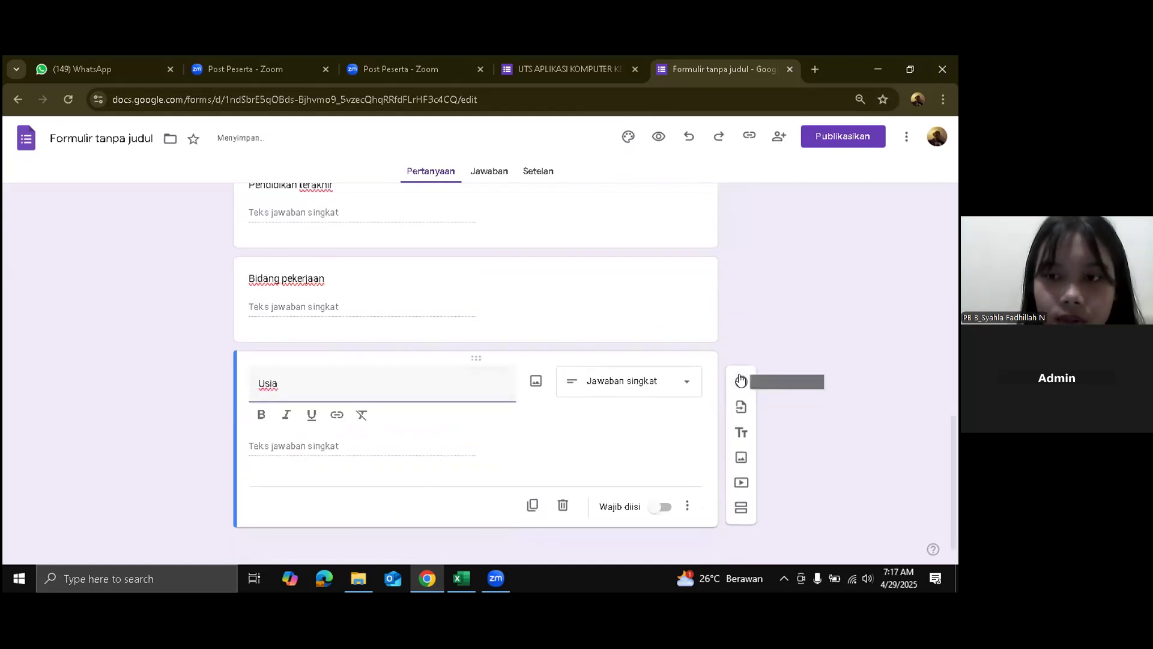
- Add a multiple-choice question titled "Jenis kelamin" with the answer options Perempuan and Laki-laki
click(741, 380)
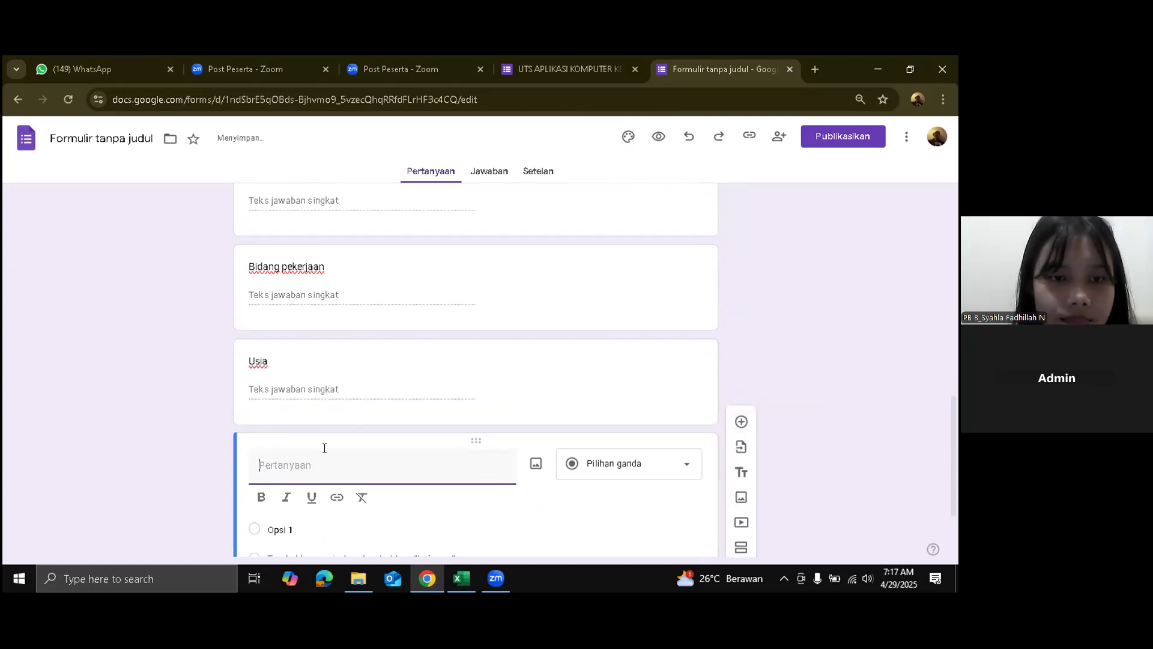
text(Jen)
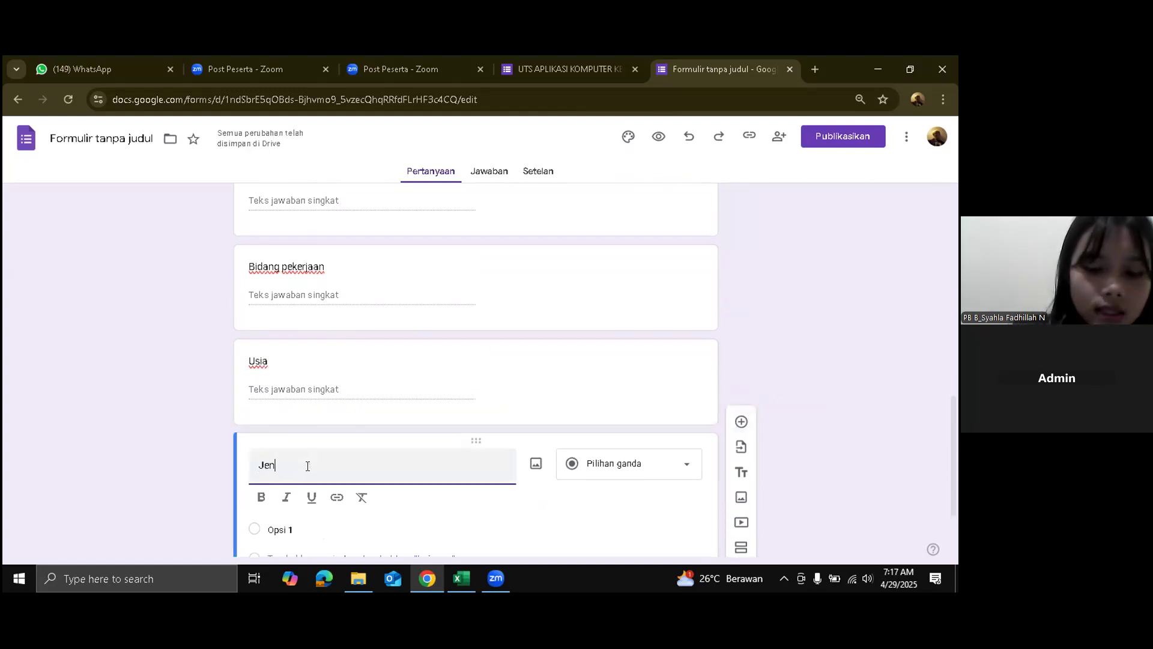
text(is kelamin)
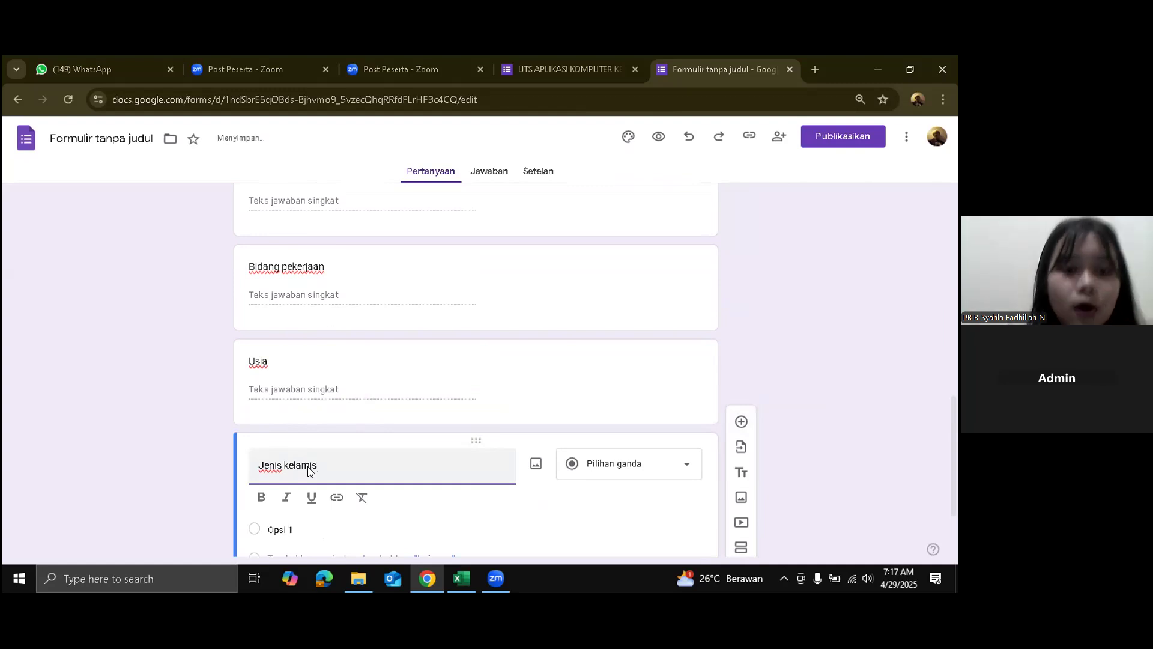
scroll(308, 467, down, 2)
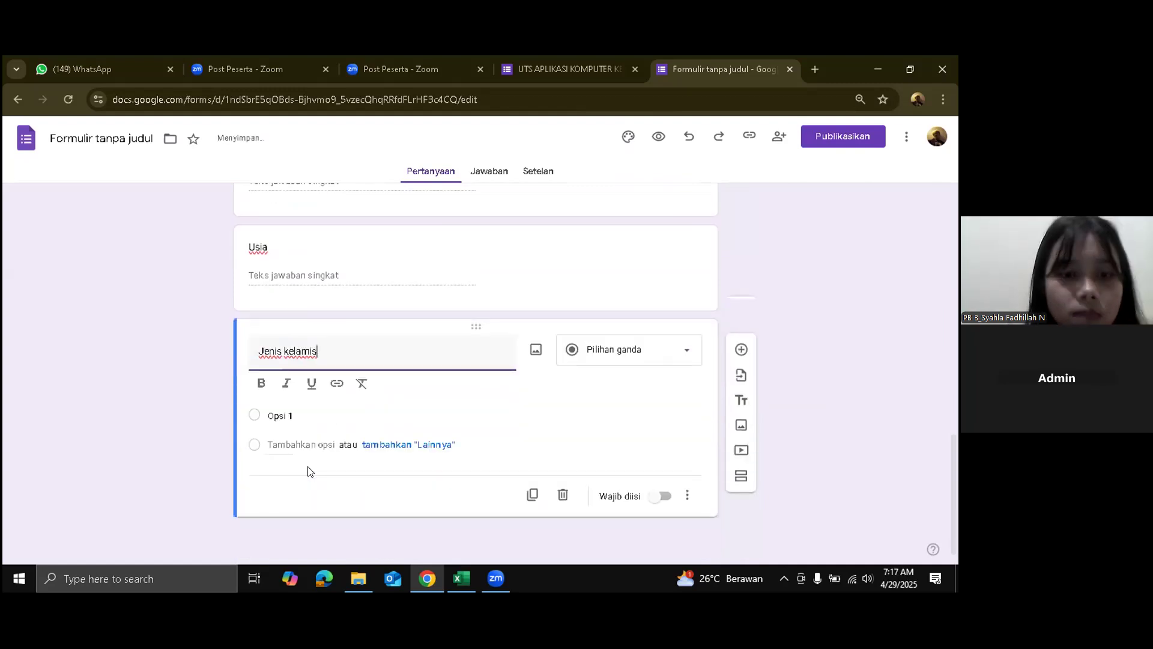
click(304, 413)
text(Perempuan)
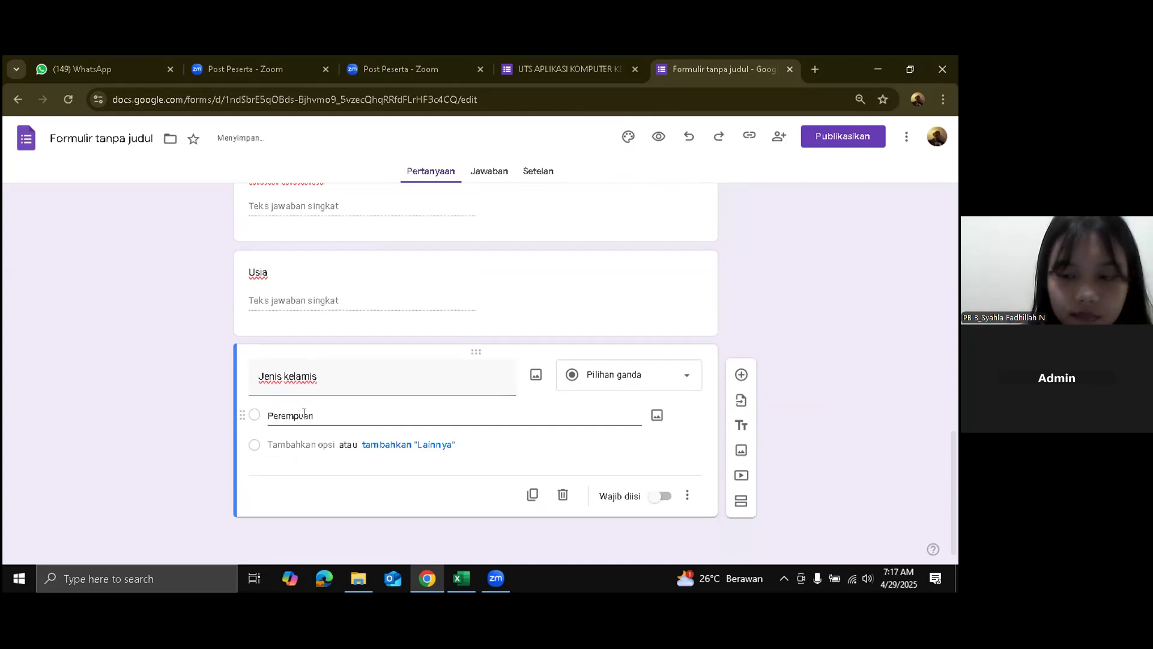
key(Return)
text(Laki-laki)
triple_click(324, 379)
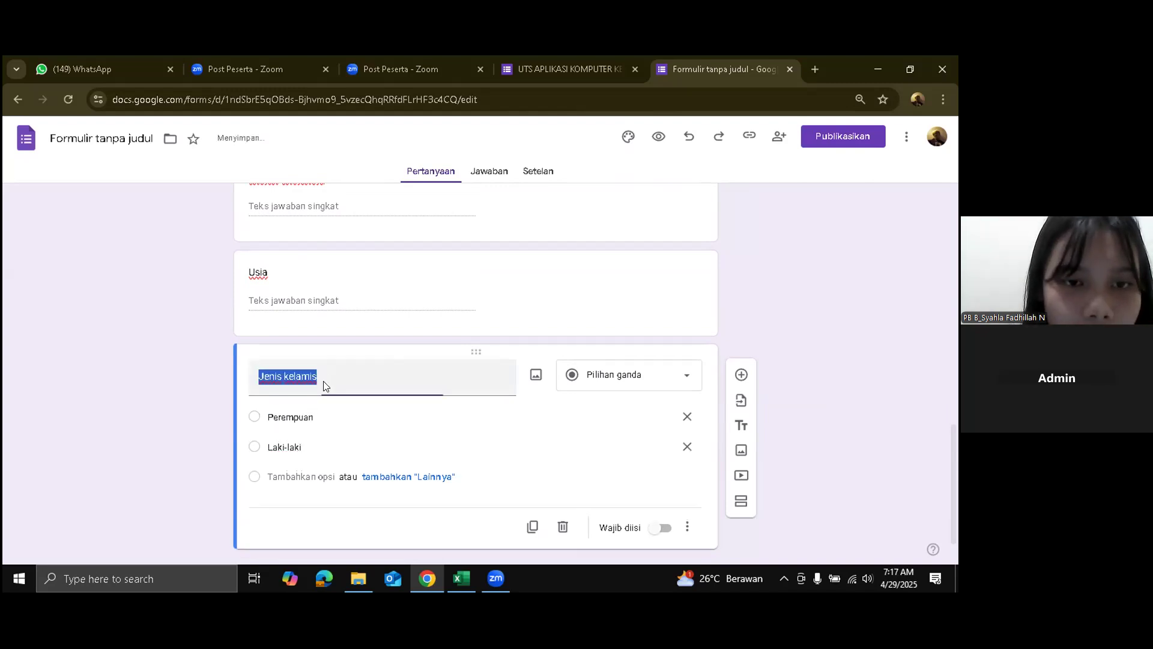
click(325, 380)
key(BackSpace)
text(n)
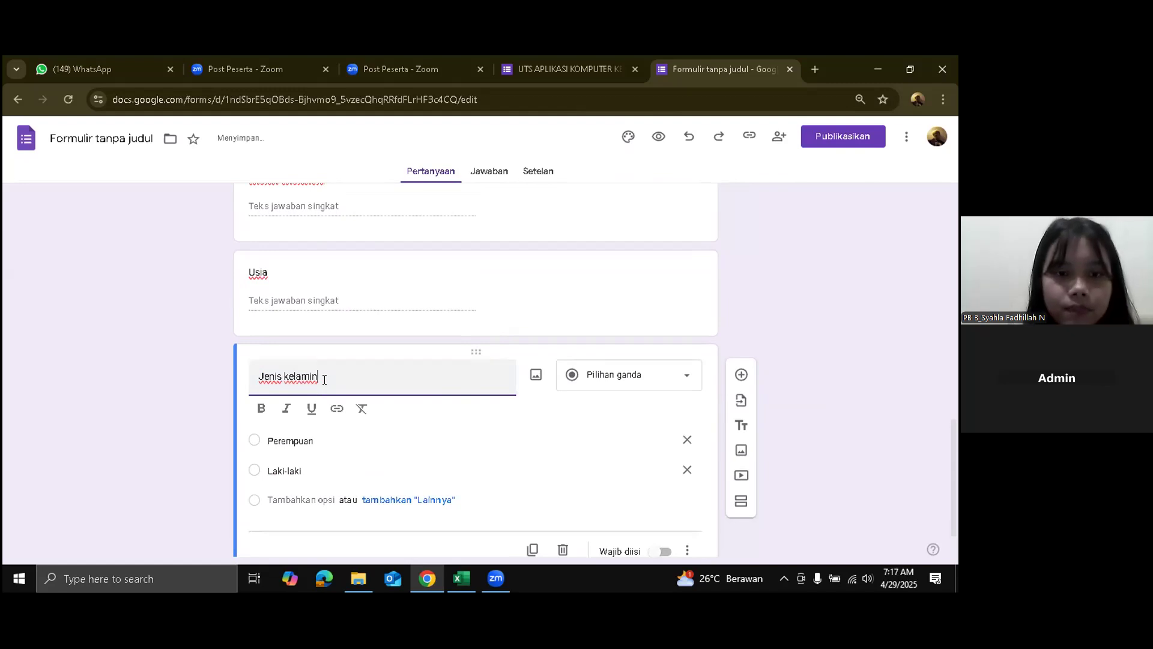
- Check the field list in the section 2 description and add a short-answer question titled "Hobi" below Jenis kelamin
scroll(324, 379, down, 1)
scroll(324, 379, up, 10)
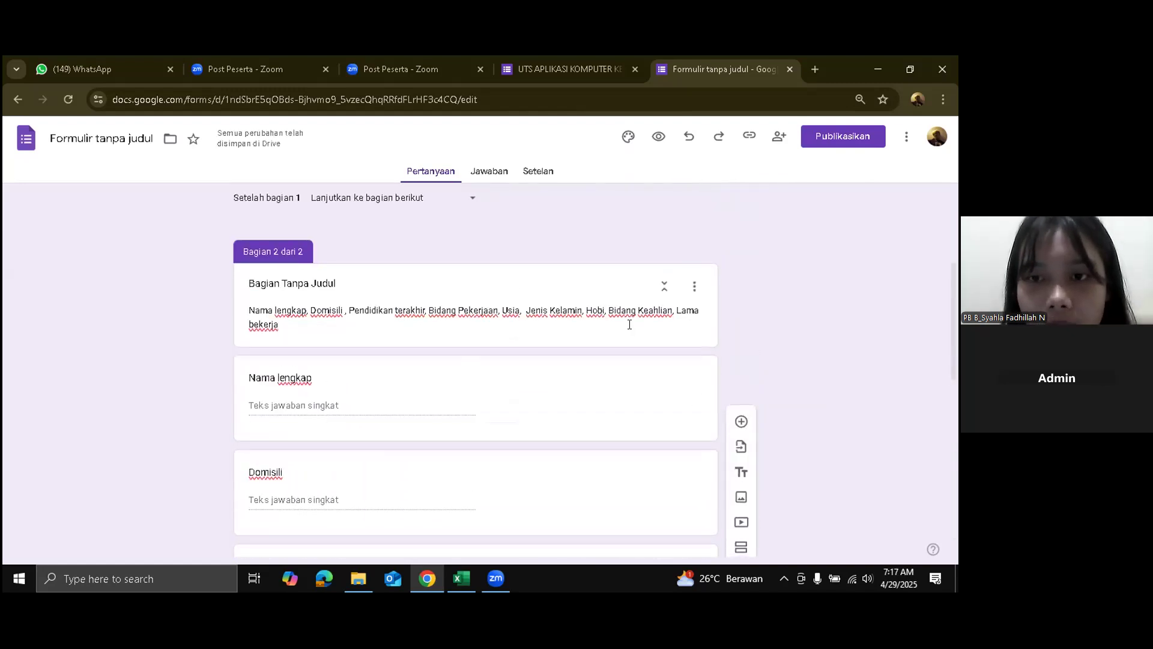
scroll(630, 325, down, 10)
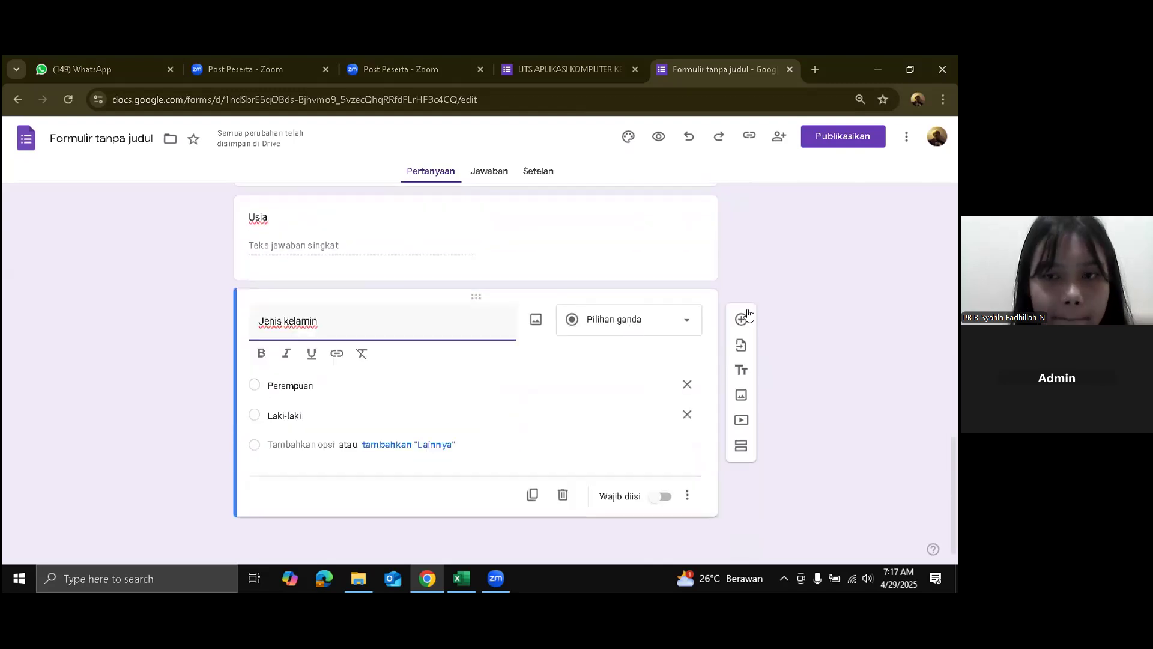
click(739, 319)
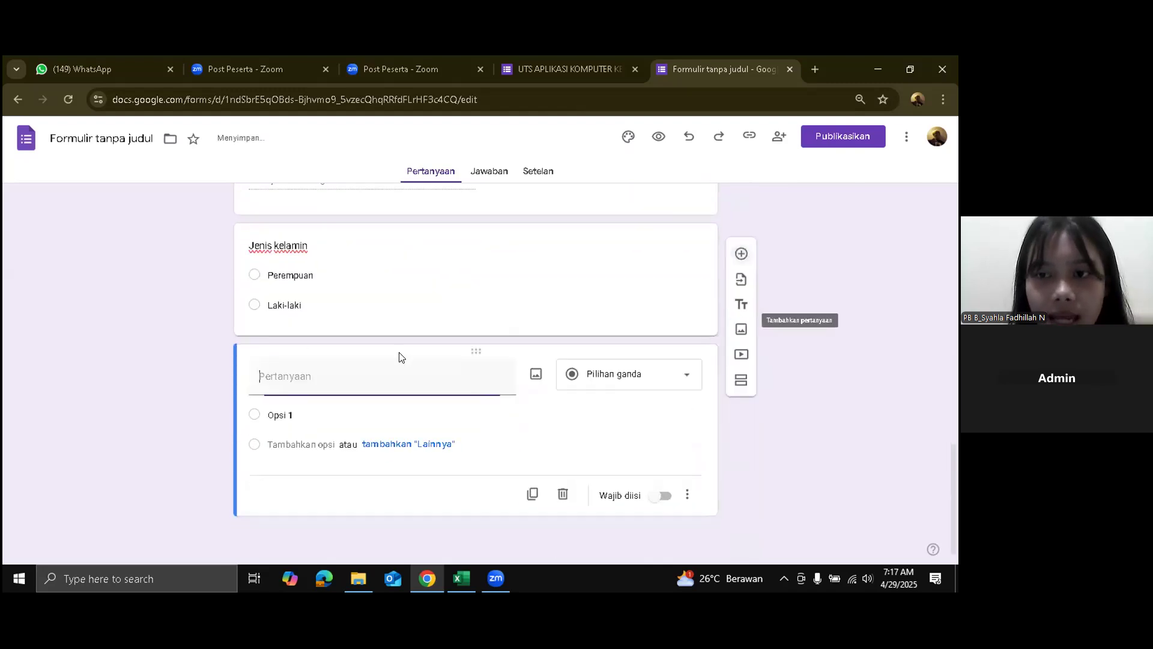
text(Hobi)
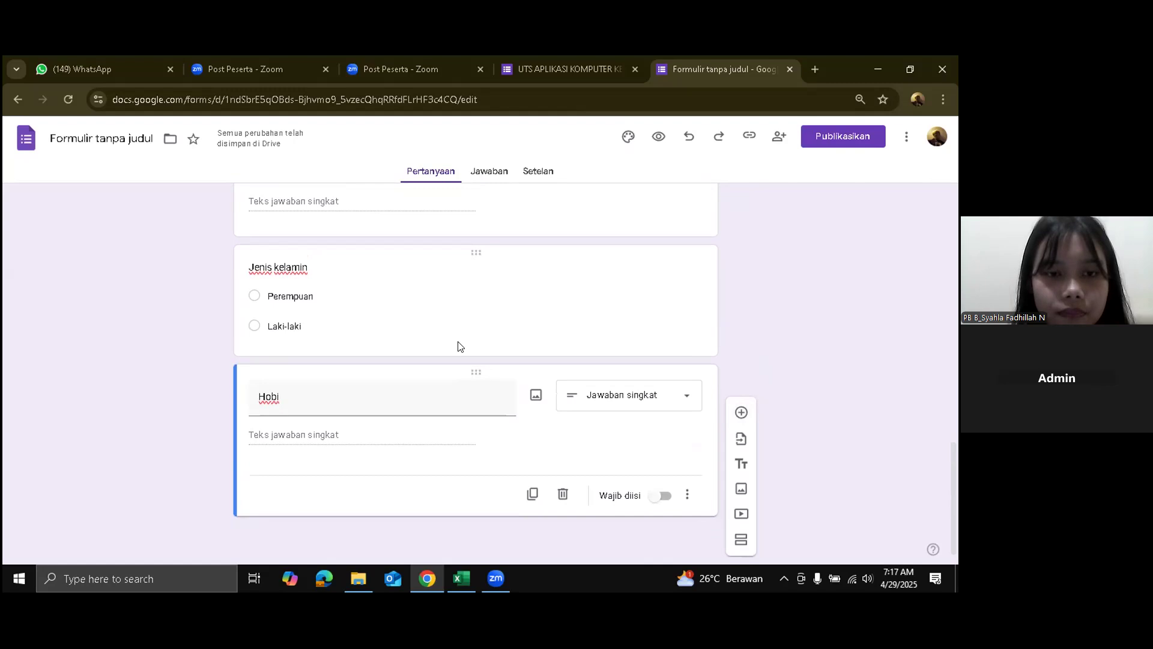
- Add a short-answer question titled "Bidang pekerjaan" below Hobi
click(740, 412)
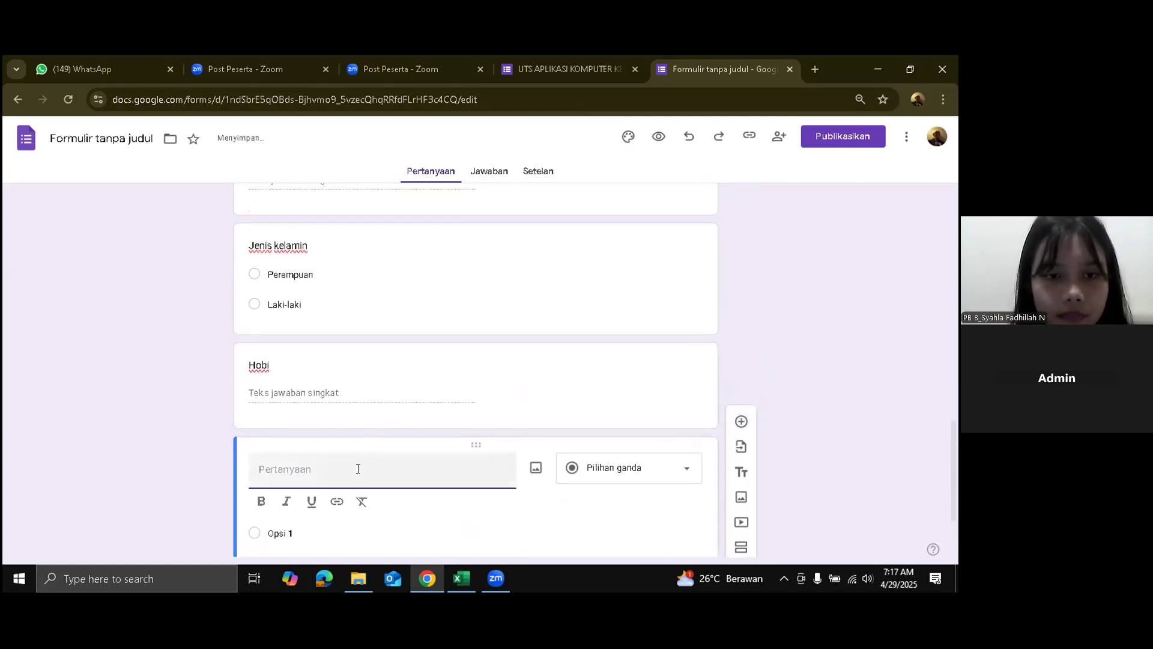
text(Bidang pek)
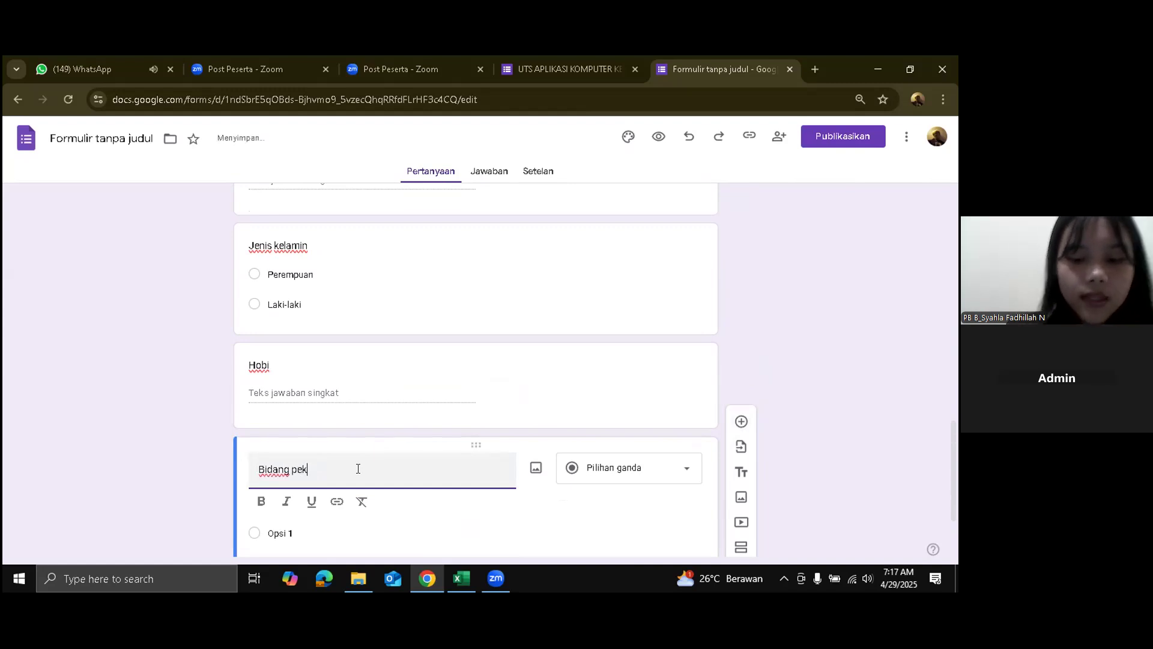
text(erjaan)
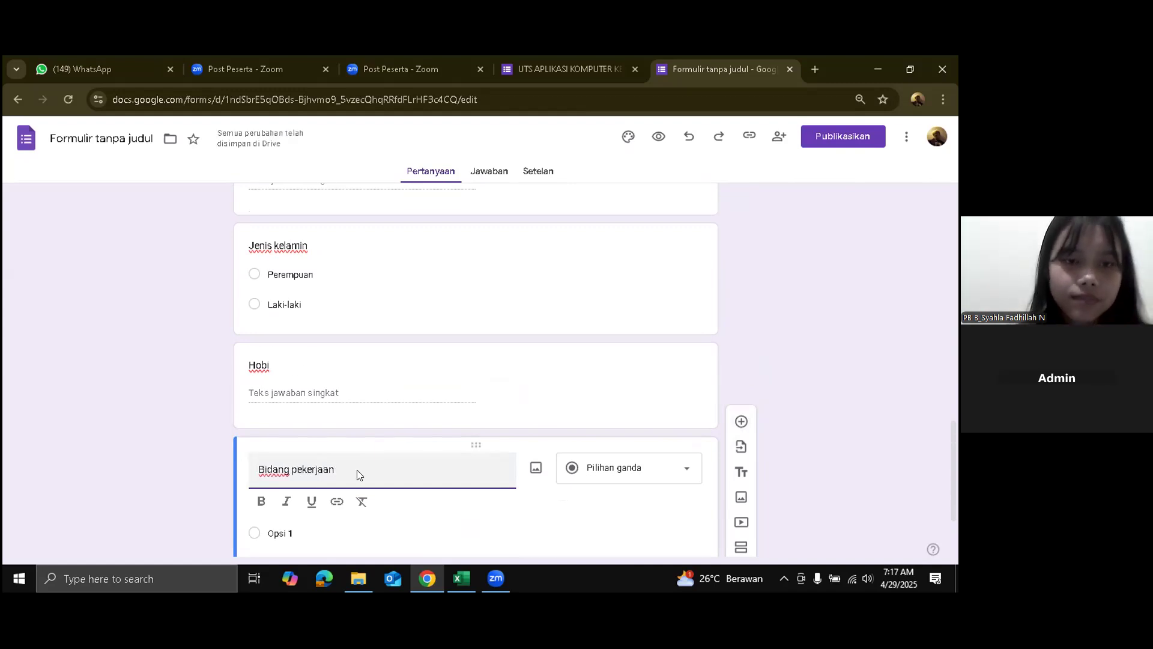
- Check the section description's field list and retitle the question below Hobi as "Bidang keahlian"
scroll(357, 470, up, 15)
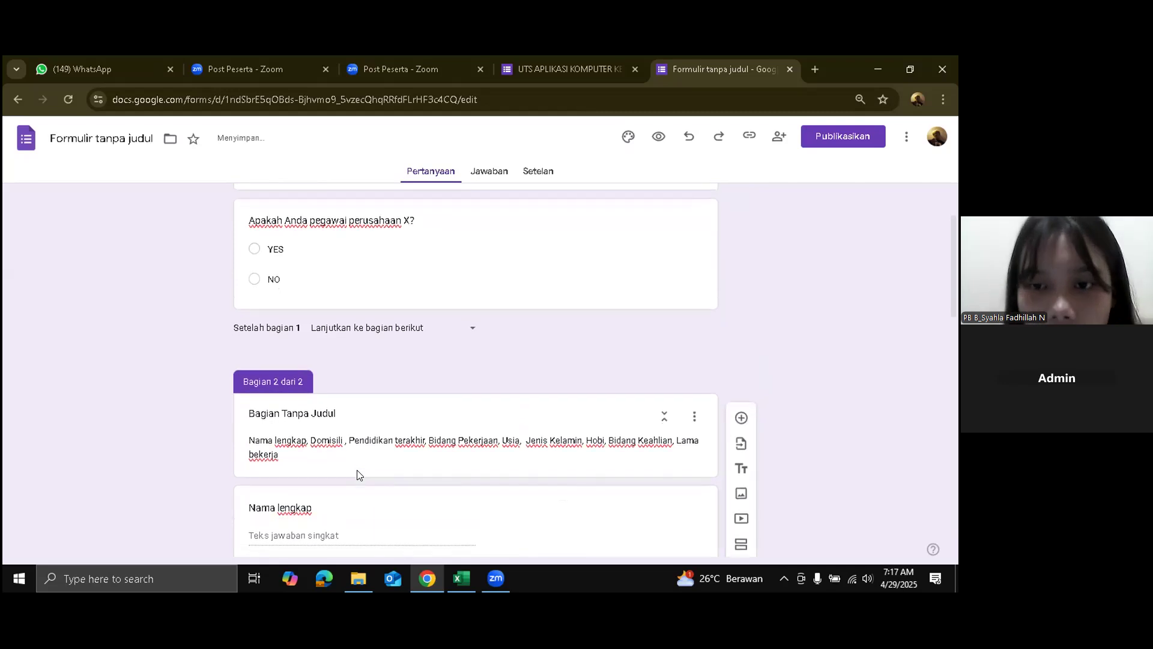
scroll(358, 472, down, 2)
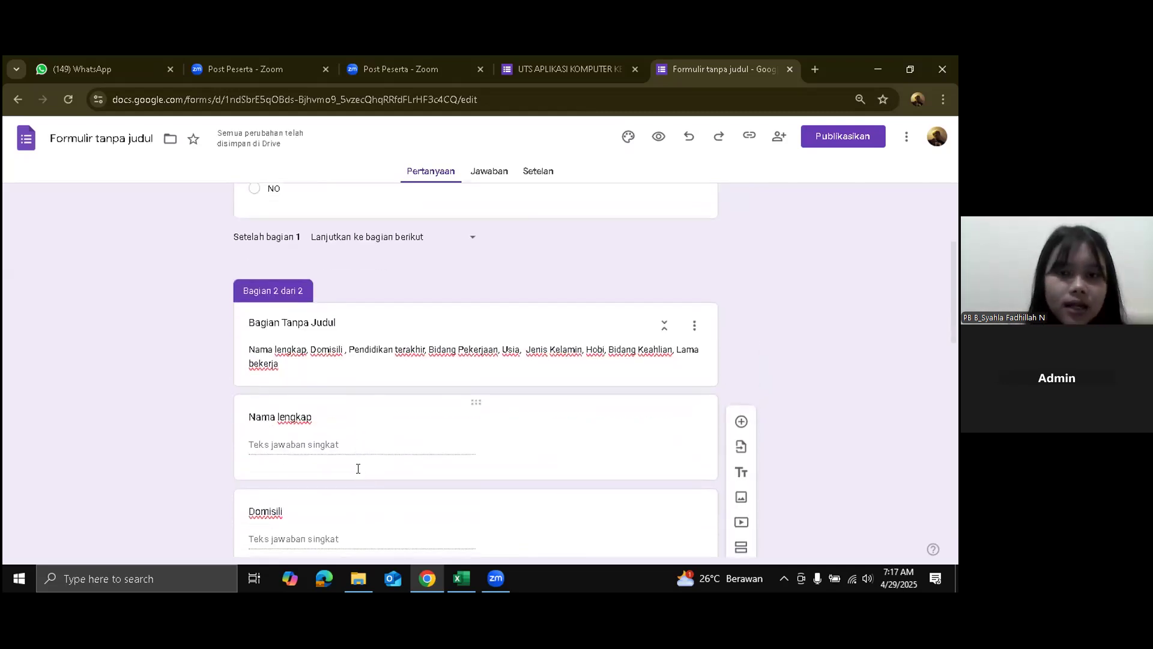
scroll(358, 468, down, 1)
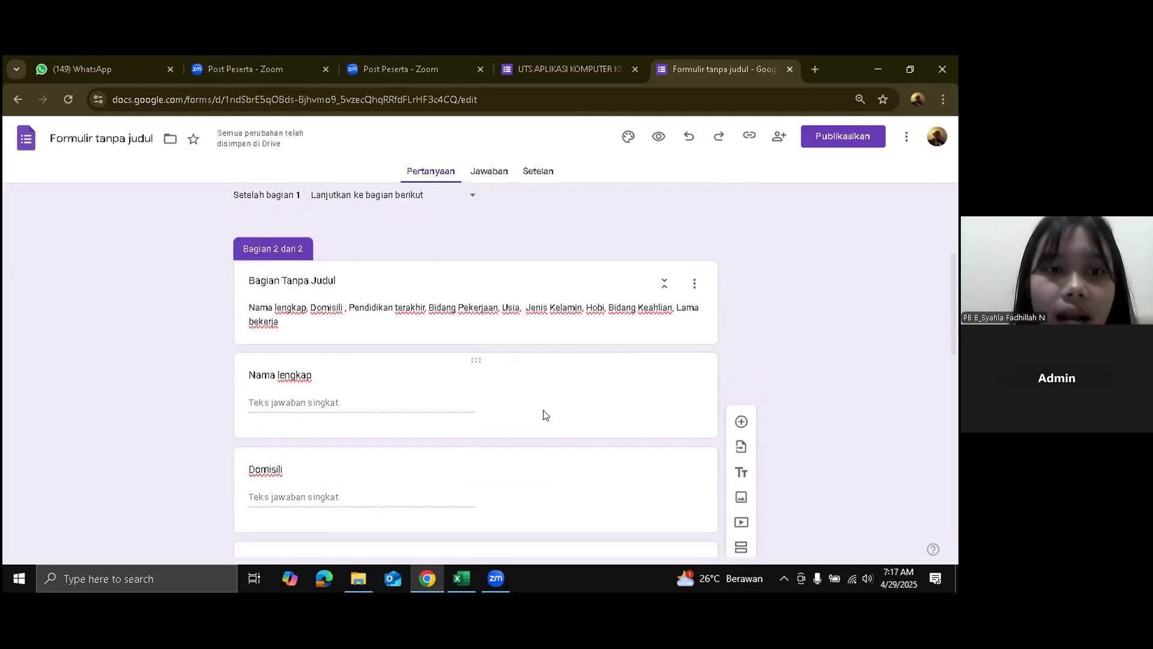
scroll(538, 440, down, 10)
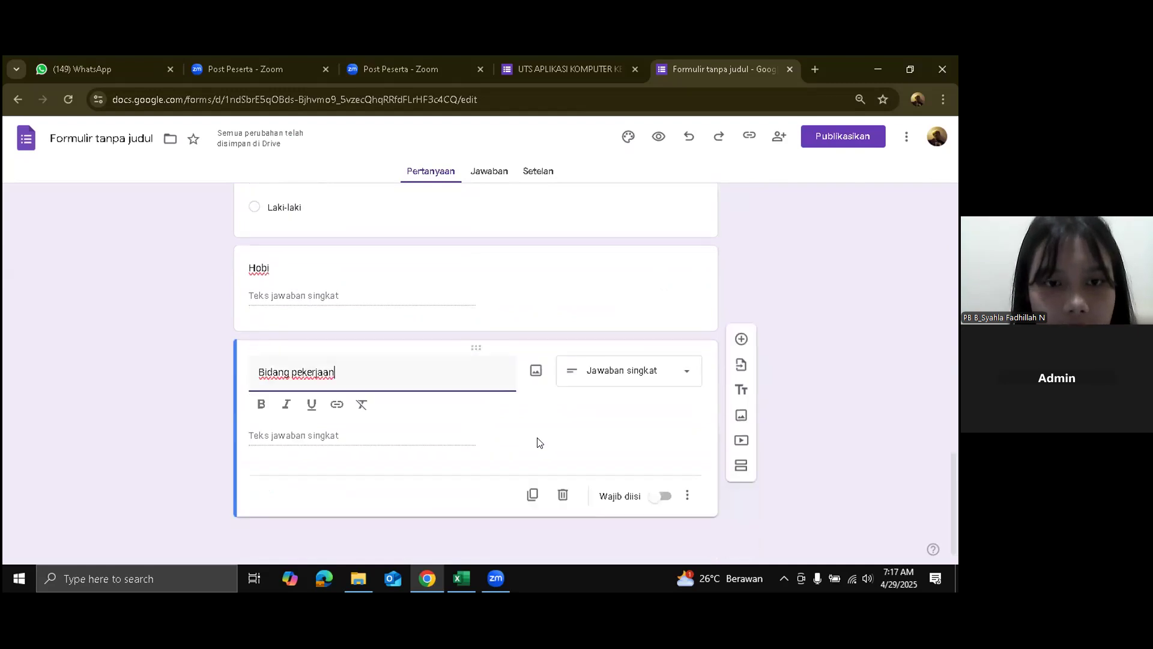
key(BackSpace)
key(BackSpace)
key(BackSpace)
key(BackSpace)
key(BackSpace)
key(BackSpace)
key(BackSpace)
key(BackSpace)
key(BackSpace)
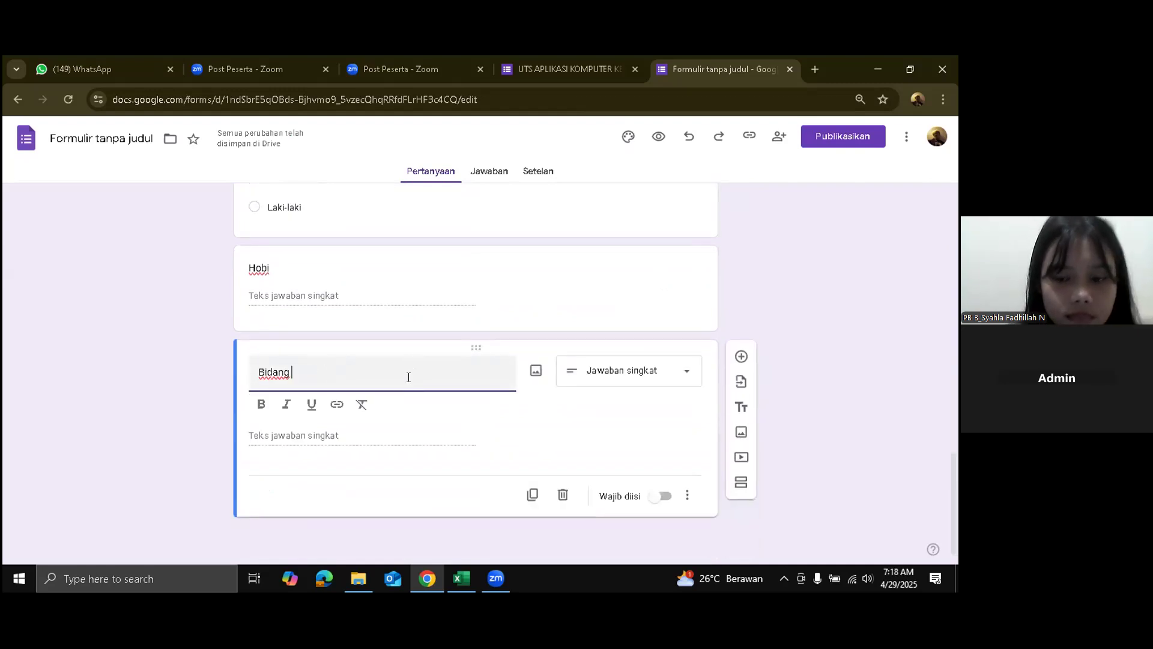
text(eahlia)
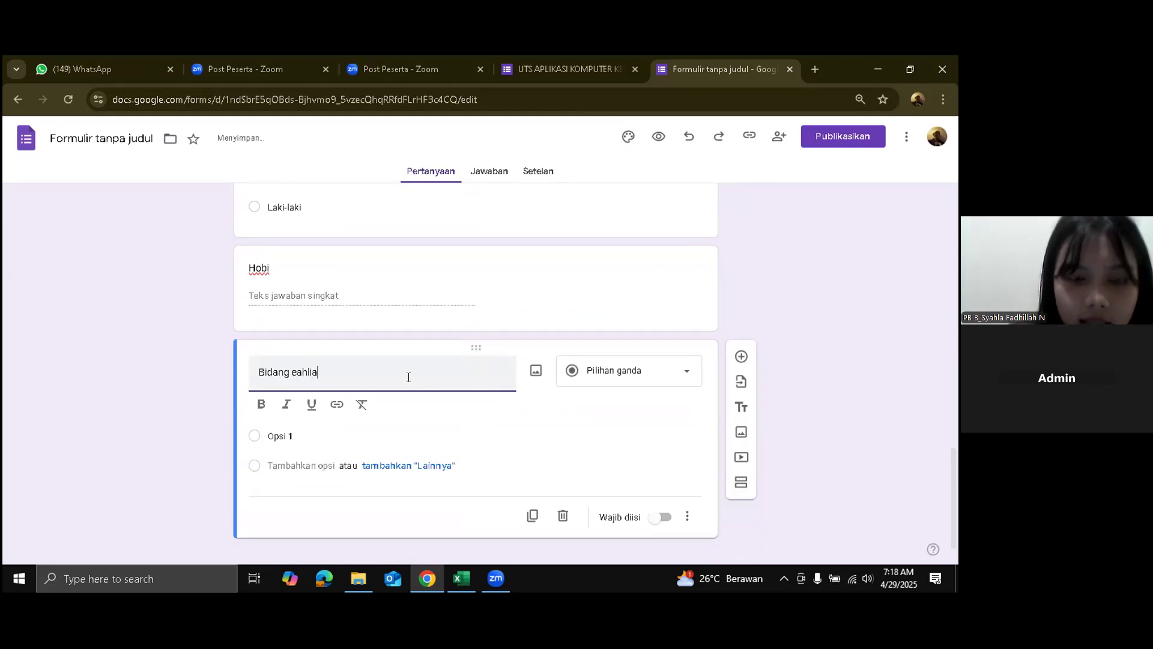
text(n)
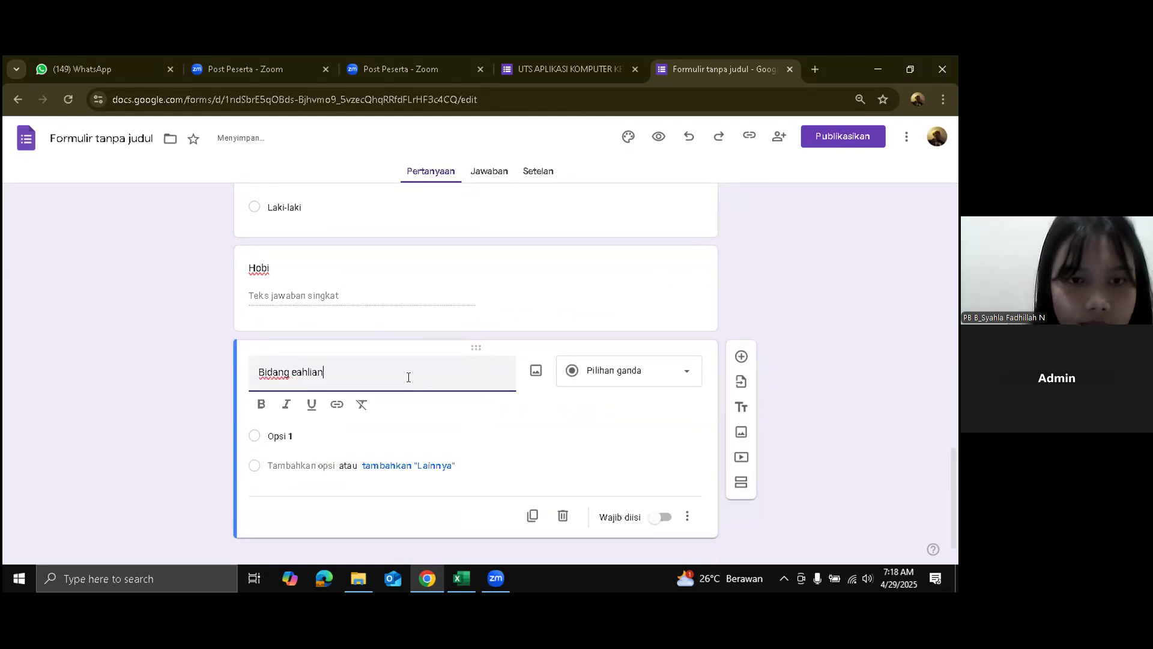
click(292, 372)
text(k)
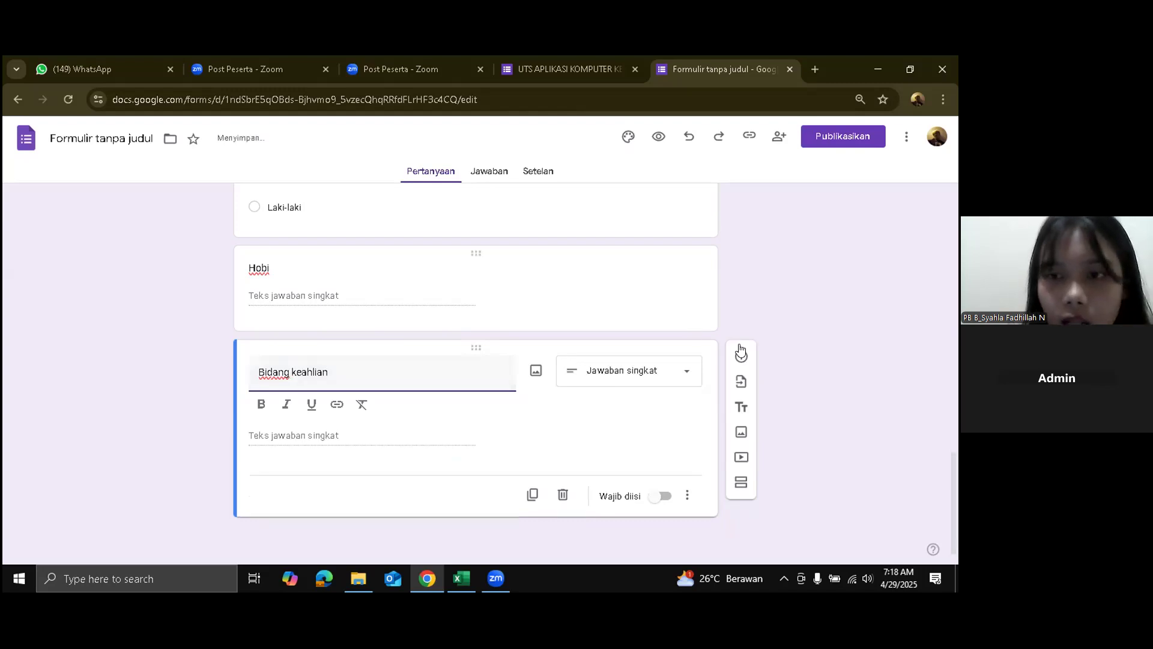
click(481, 360)
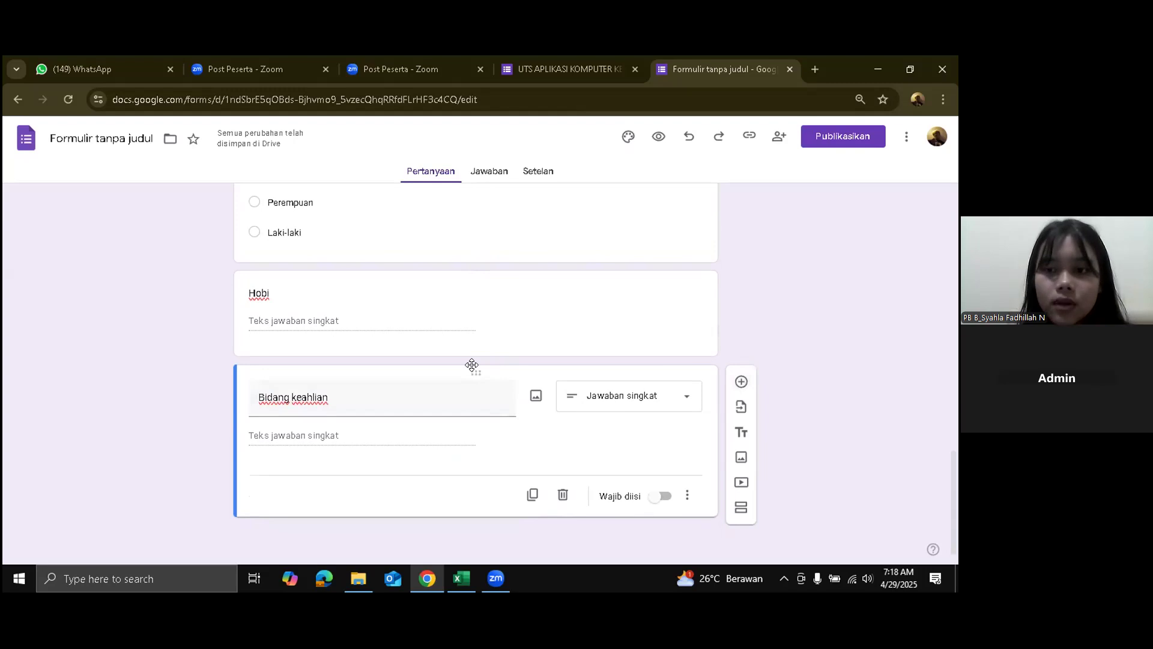
- Add a question titled "Lama bekerja" below Bidang keahlian
click(741, 381)
text(Lama beketrtja)
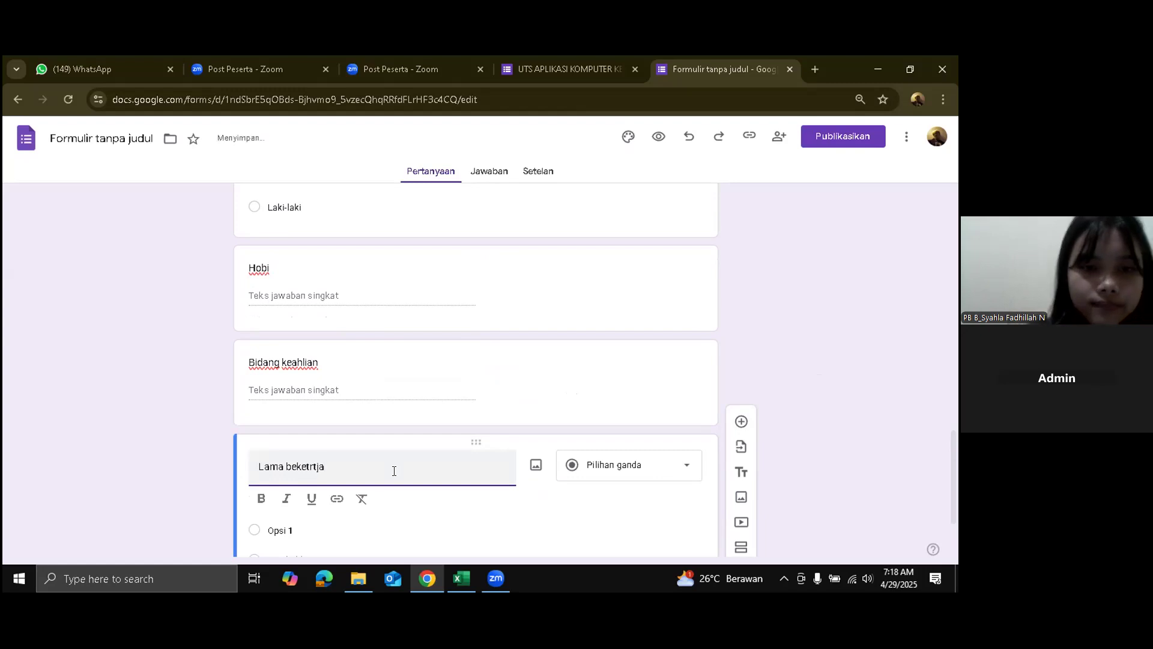
key(BackSpace)
key(BackSpace)
key(BackSpace)
key(BackSpace)
key(BackSpace)
text(r)
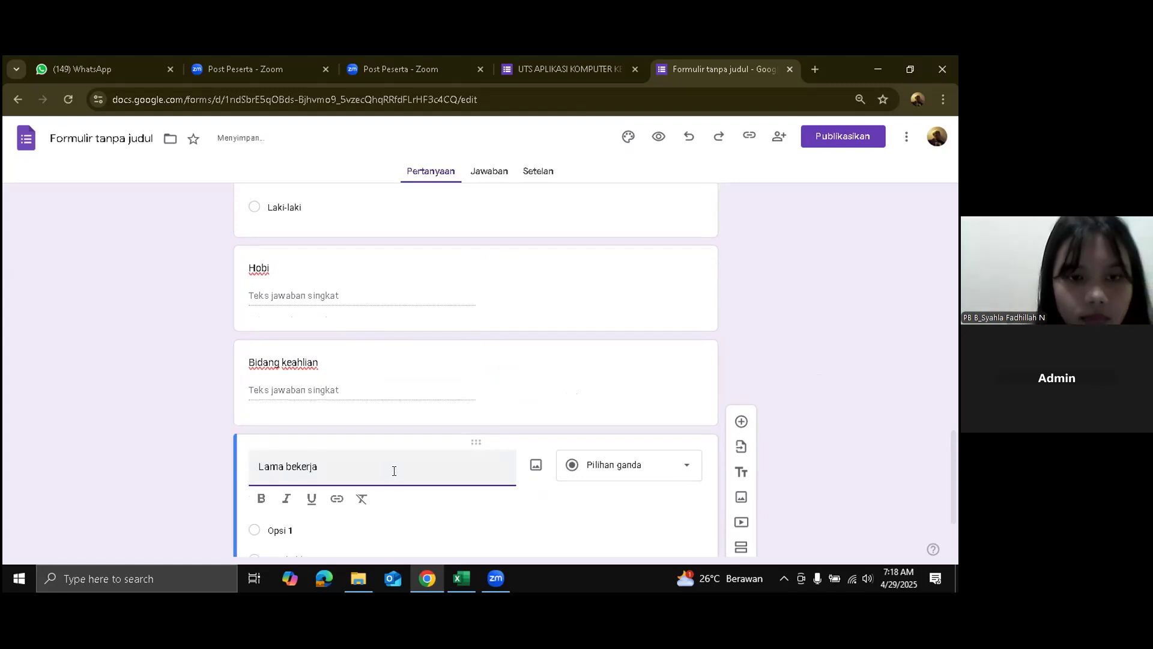
- Delete the pasted field list from the description of section 2
scroll(394, 470, up, 15)
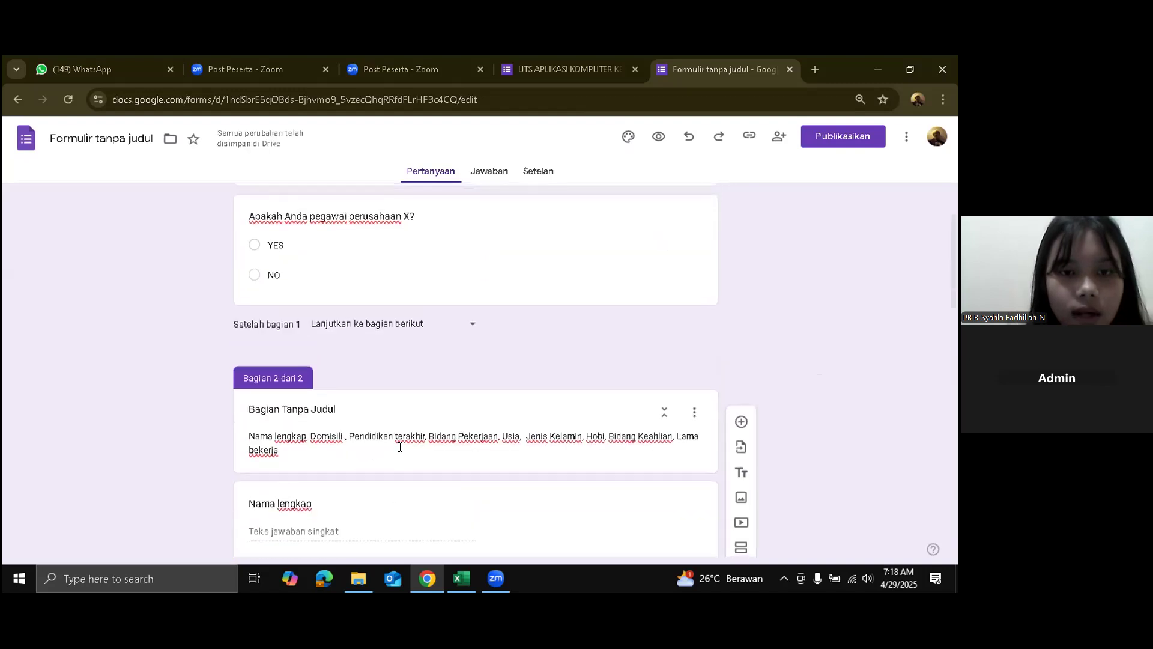
triple_click(400, 446)
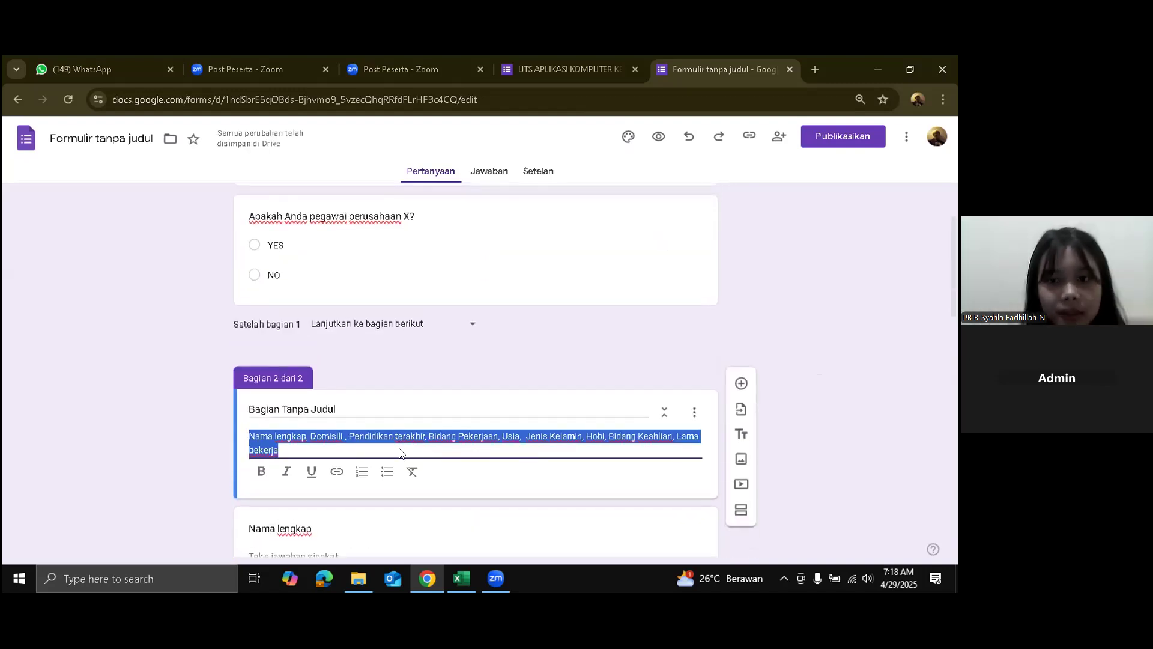
key(BackSpace)
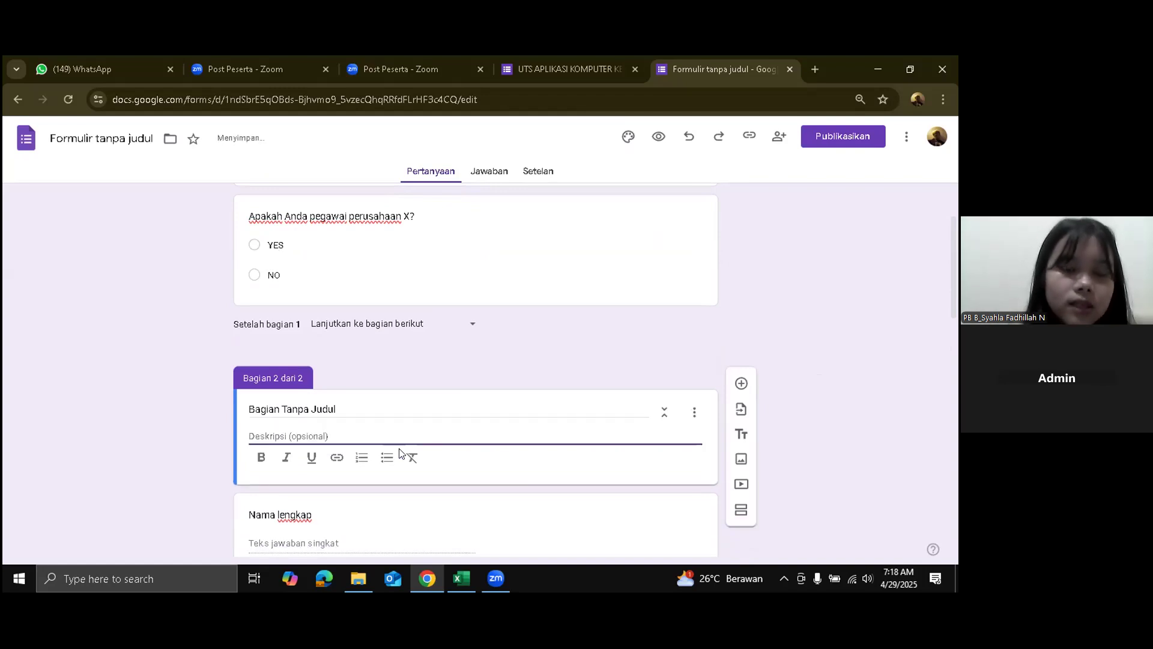
- Check the assignment's rule for Lama bekerja and give that question the options "> 5 tahun" and "< 5 tahun"
scroll(396, 446, down, 10)
scroll(396, 446, down, 3)
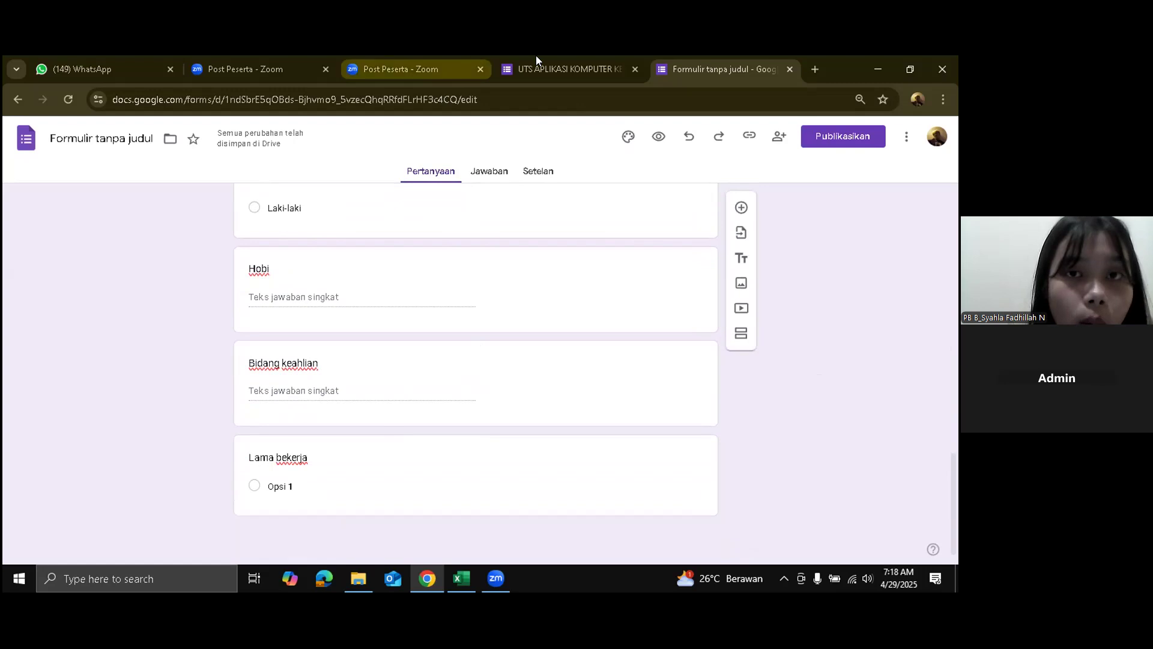
click(566, 56)
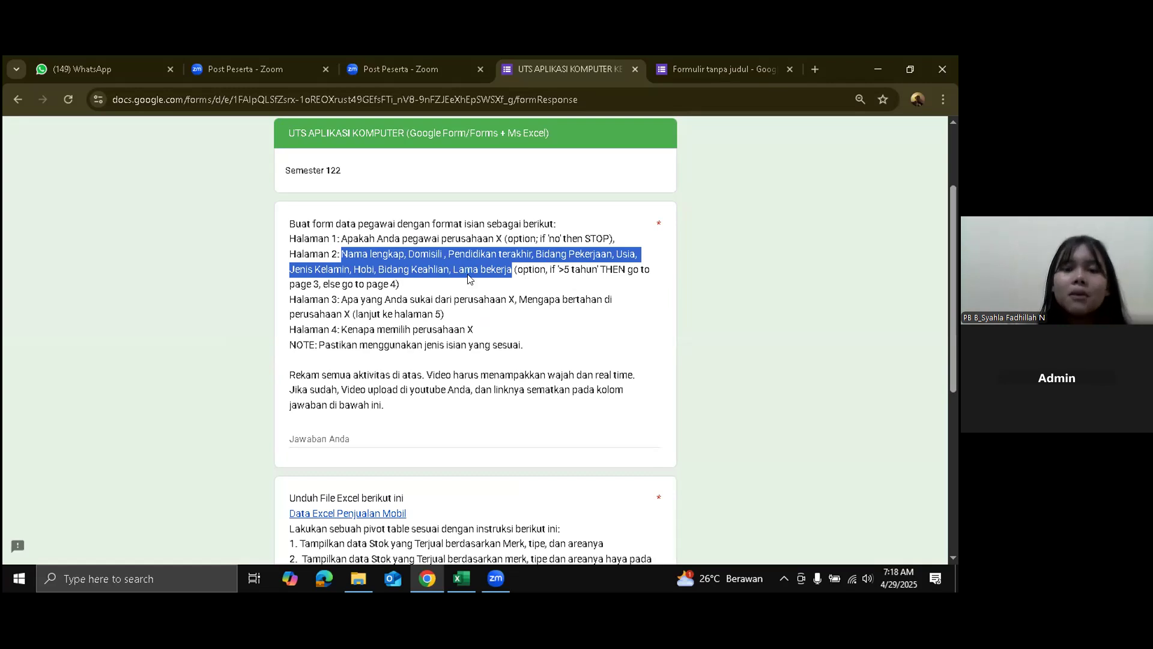
click(696, 60)
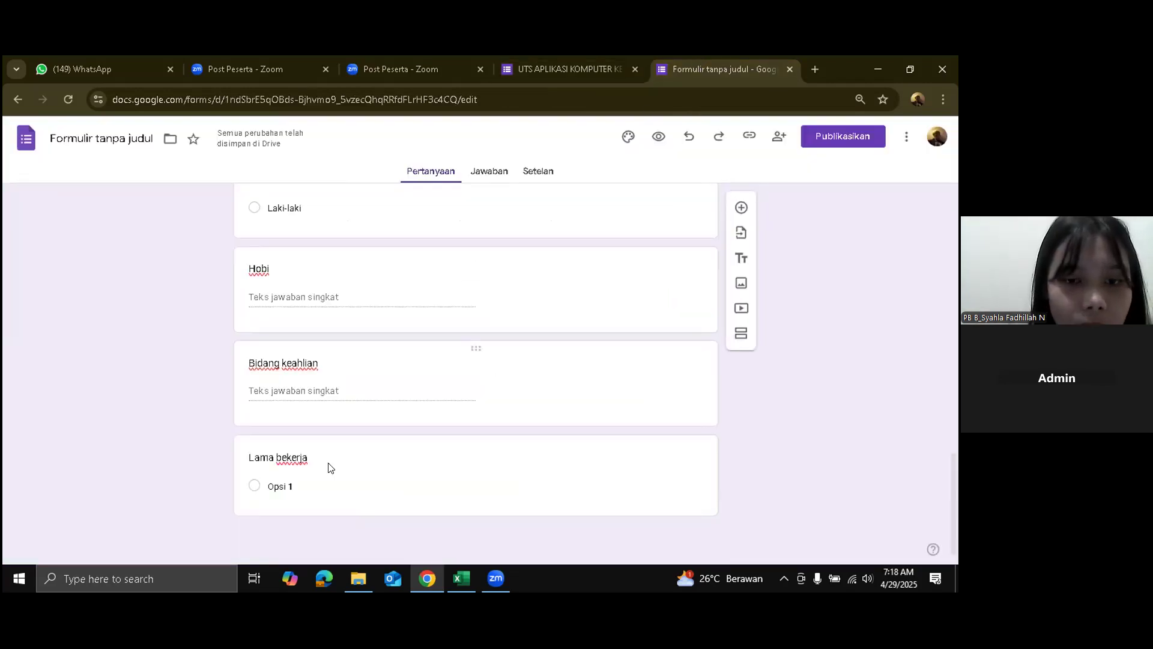
click(406, 456)
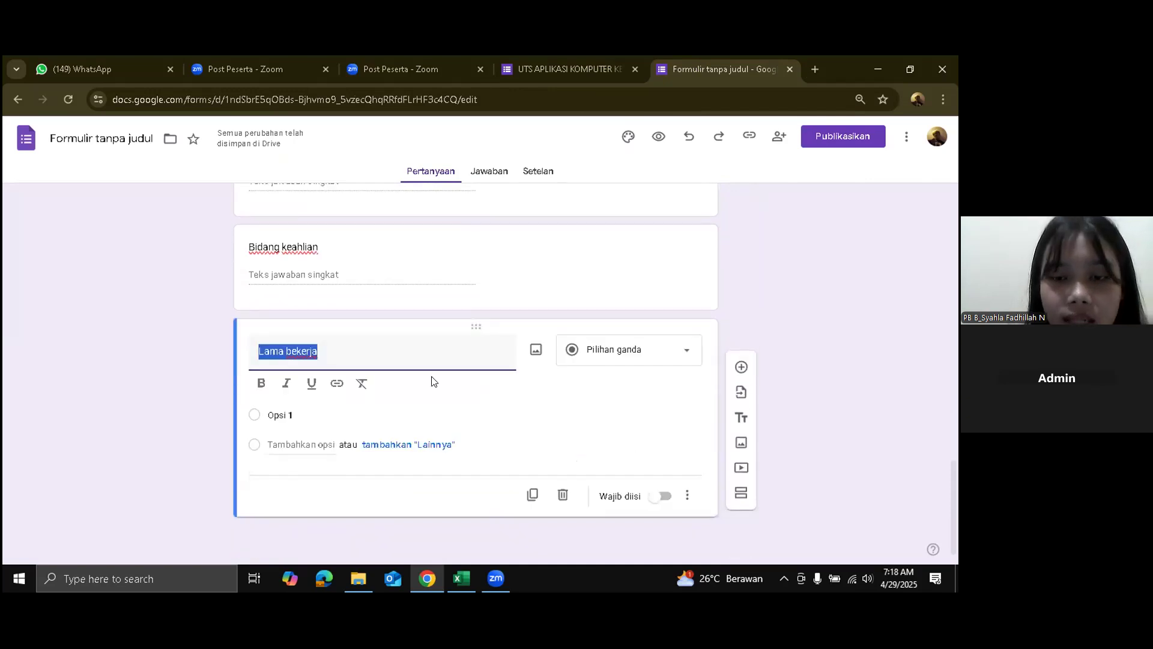
click(317, 413)
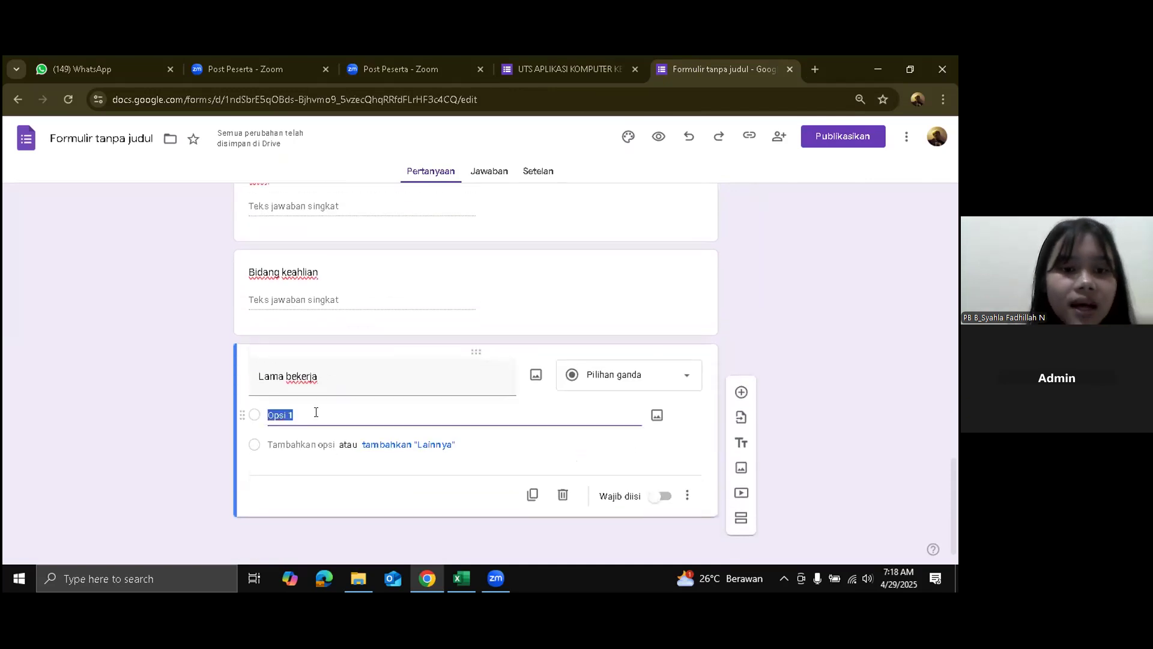
key(BackSpace)
text(>)
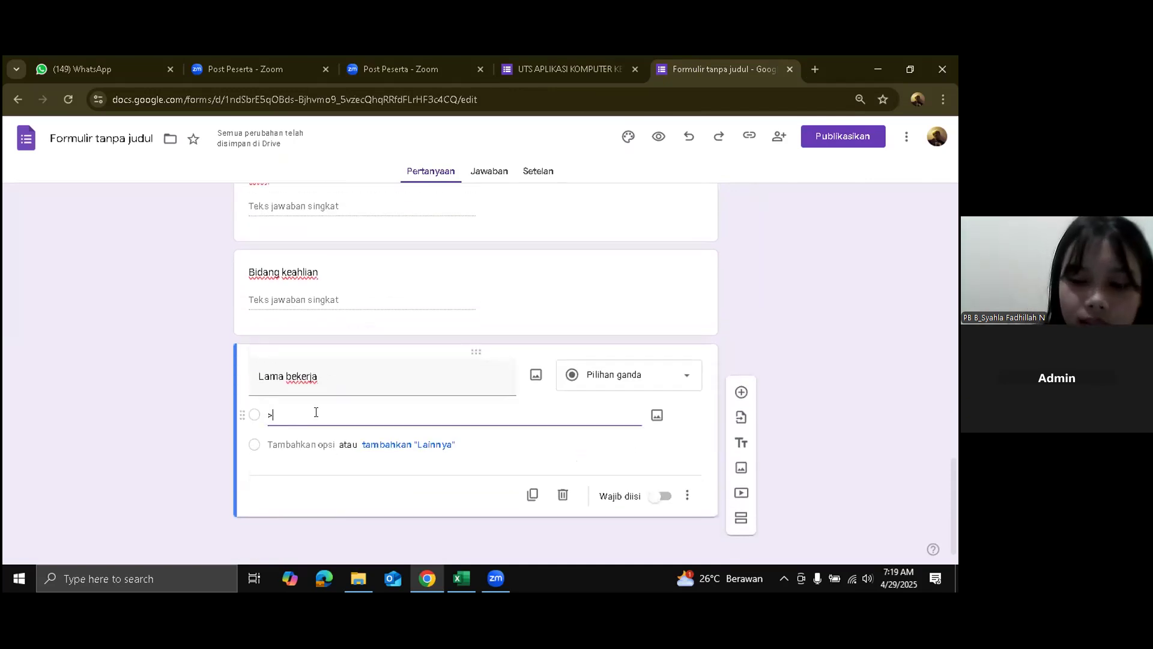
text( 5 ttahun)
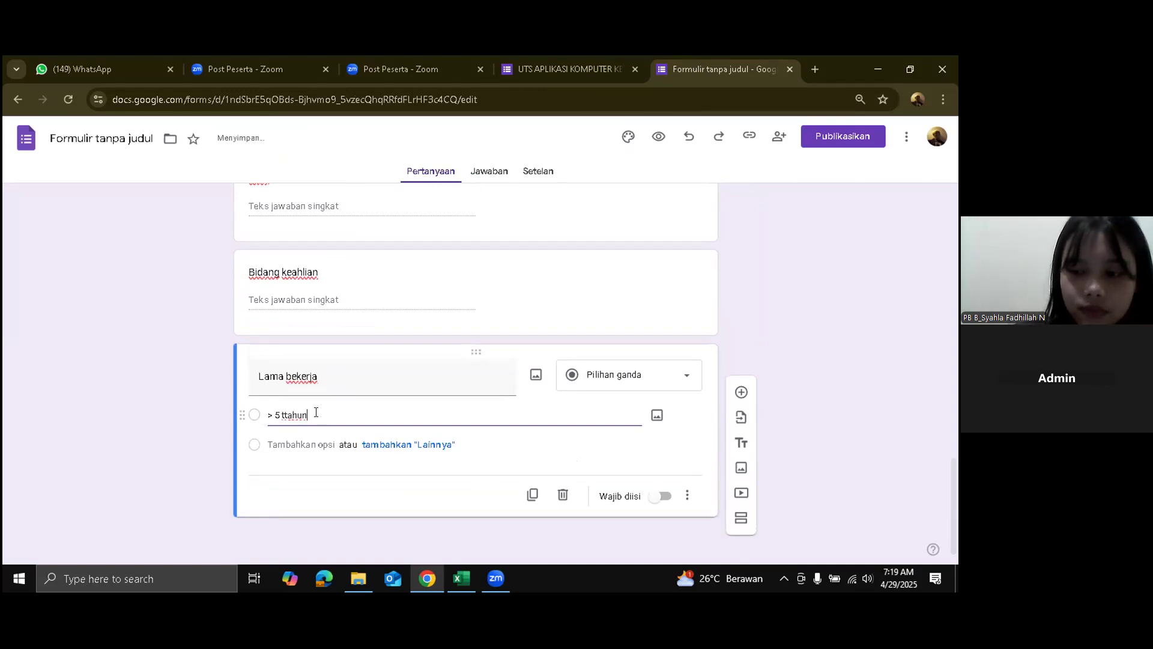
key(Return)
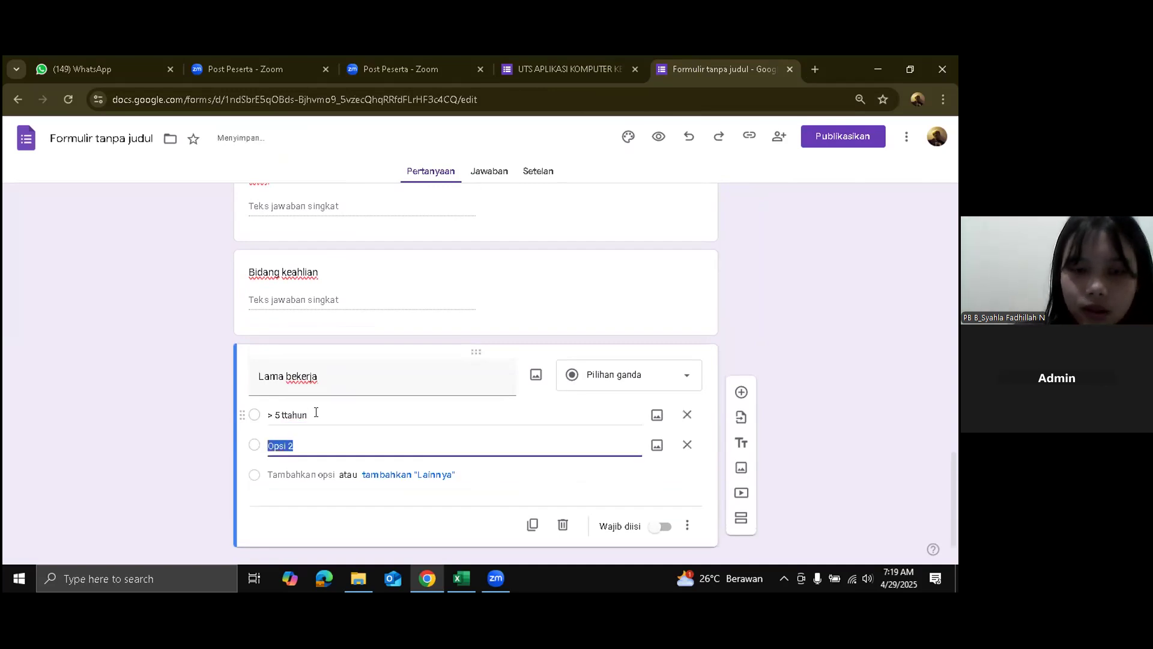
text(< 5 tahun)
click(288, 414)
click(288, 414)
key(BackSpace)
click(337, 442)
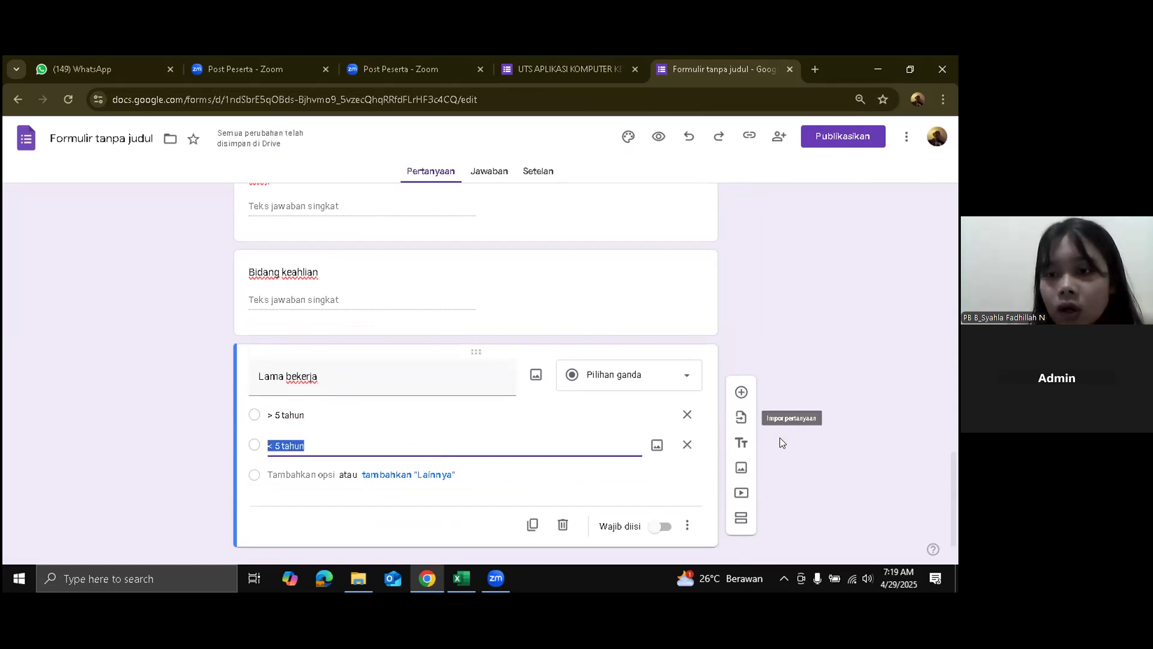
- Add a third section below Lama bekerja and copy the Halaman 3 question text from the UTS assignment
scroll(780, 437, down, 1)
click(741, 488)
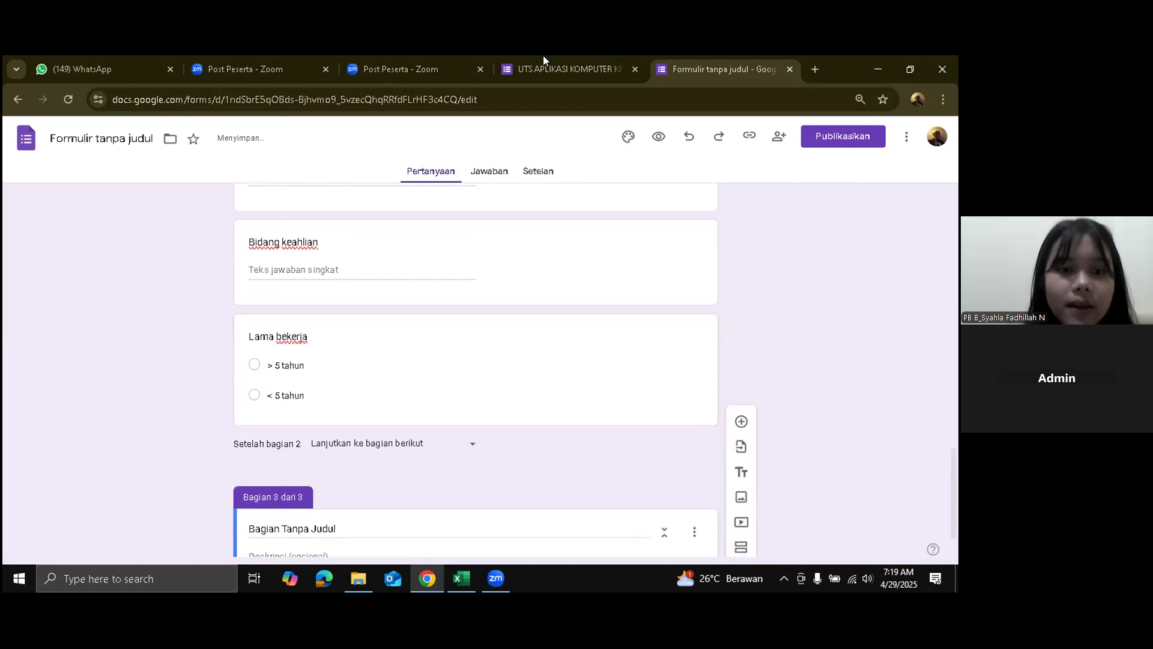
click(539, 56)
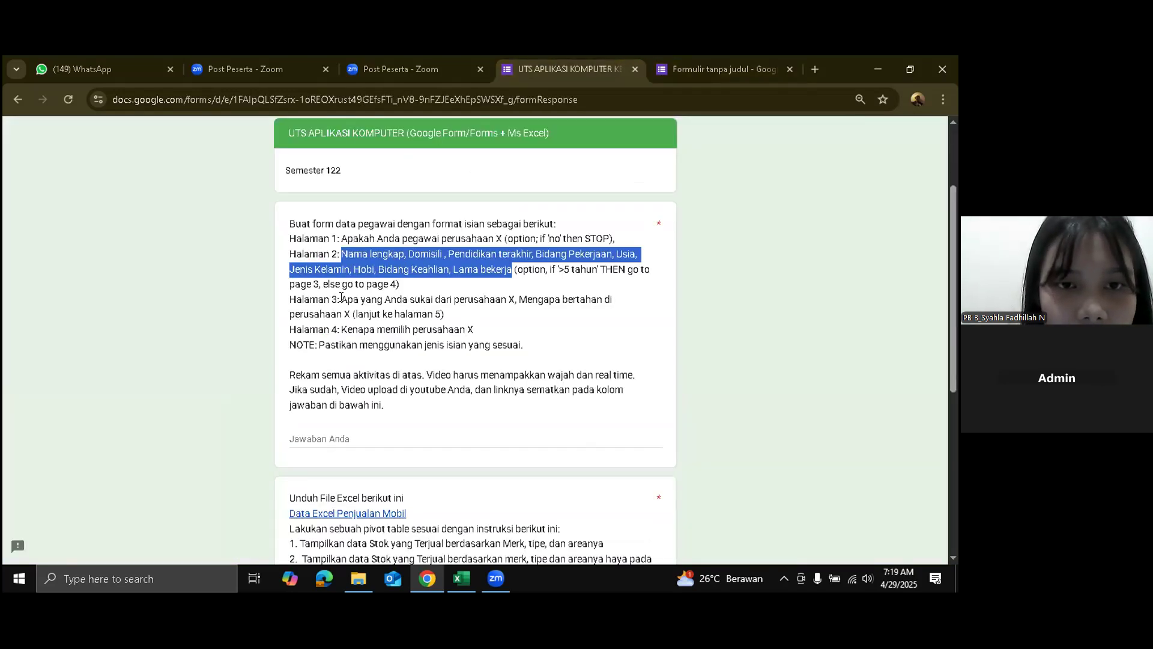
drag(343, 299, 350, 313)
key(ctrl+c)
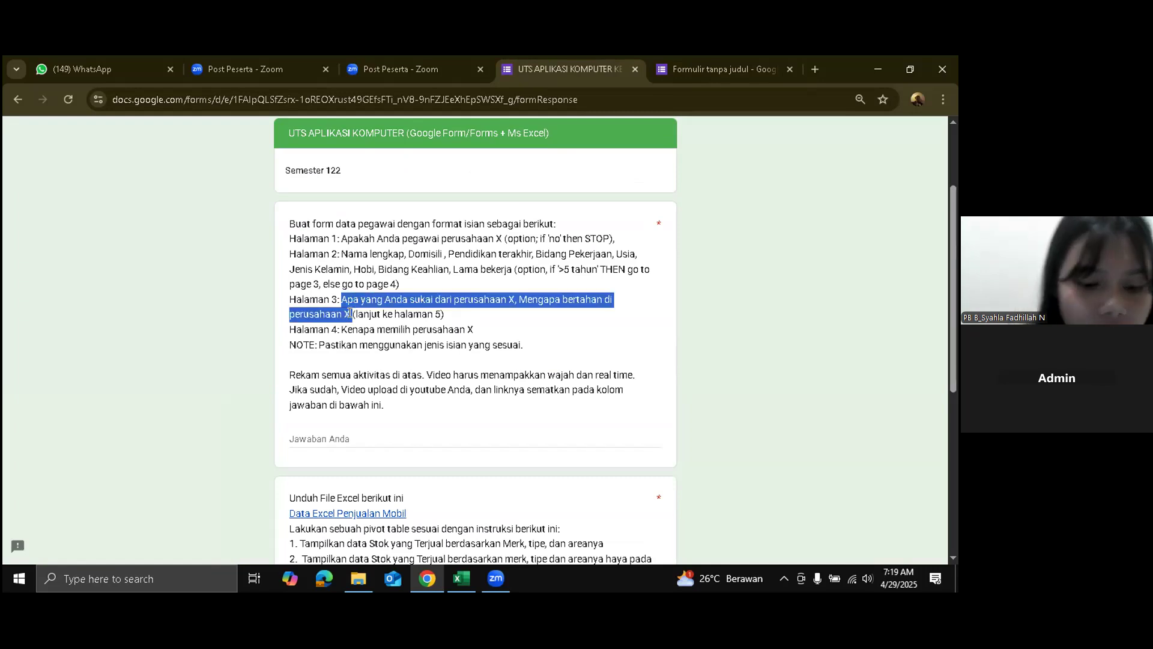
- Add a paragraph question titled "Apa yang Anda sukai dari perusahaan X?" to section 3, moving the pasted second question to the clipboard
click(685, 59)
scroll(588, 241, down, 1)
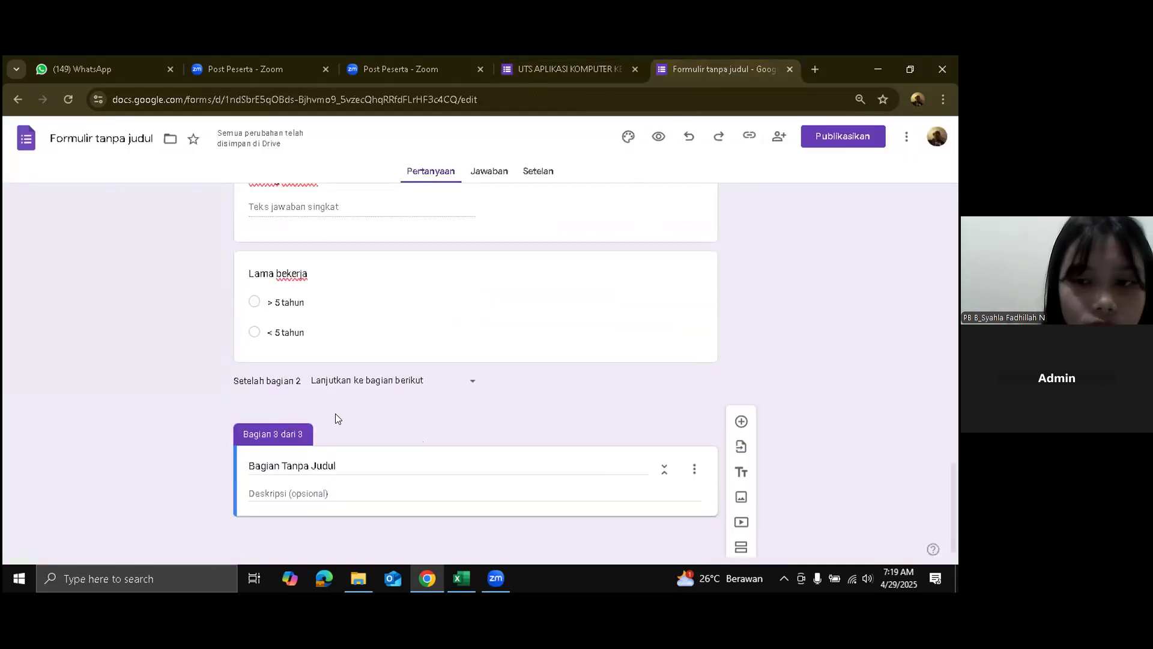
click(740, 421)
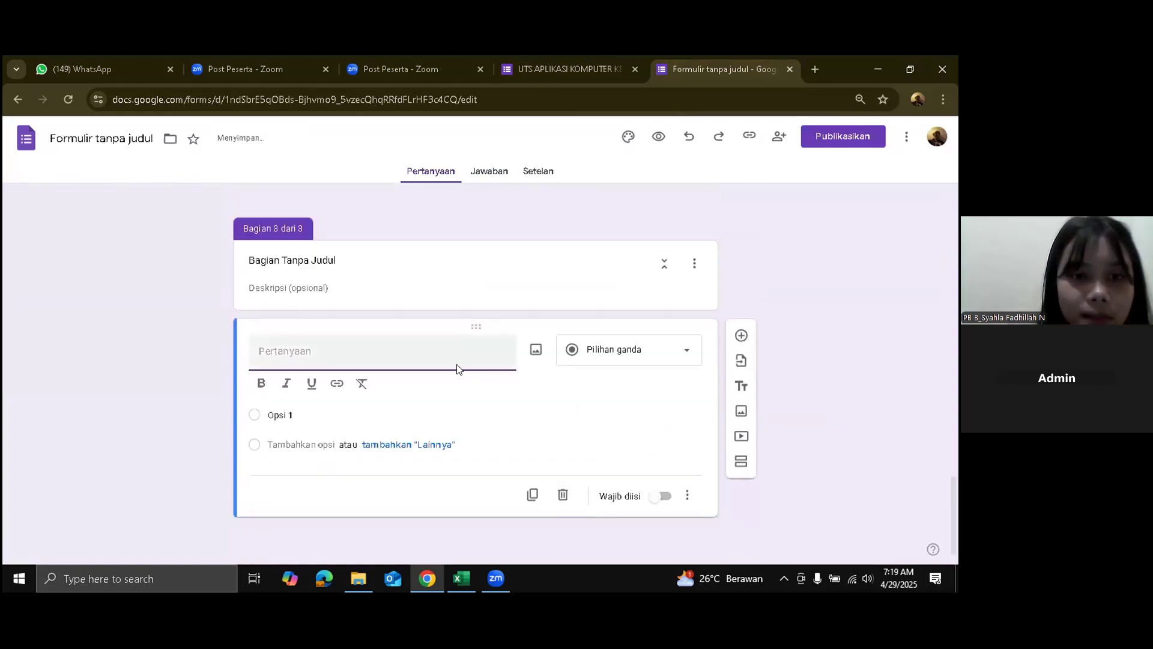
key(ctrl+v)
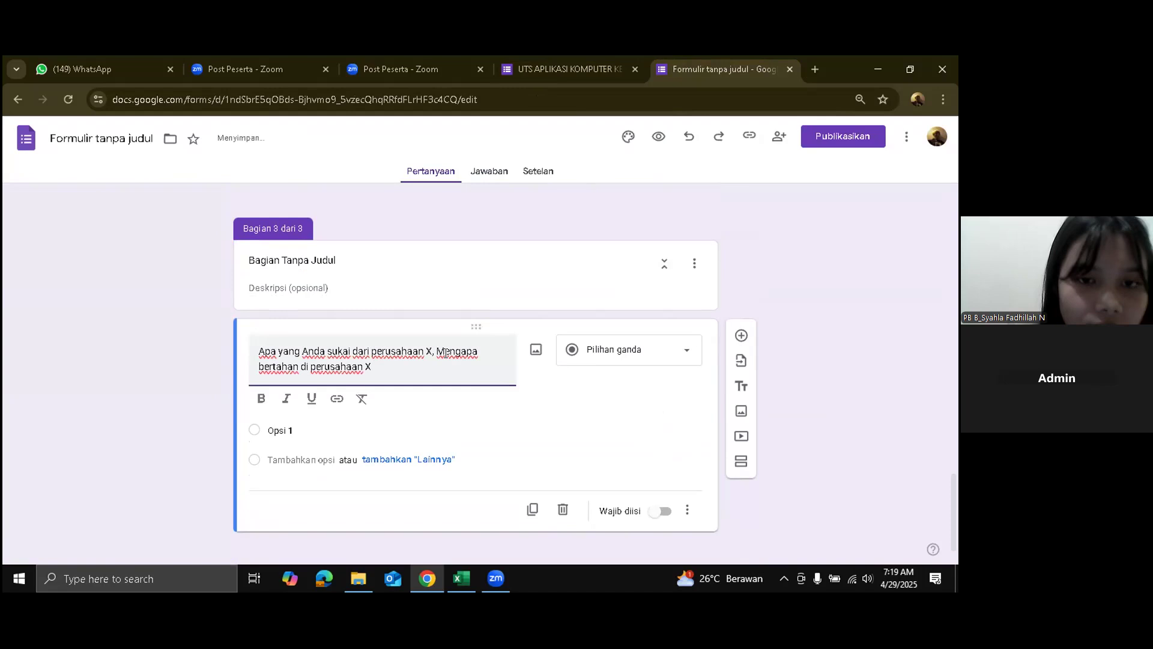
drag(372, 371, 438, 350)
key(ctrl+c)
key(BackSpace)
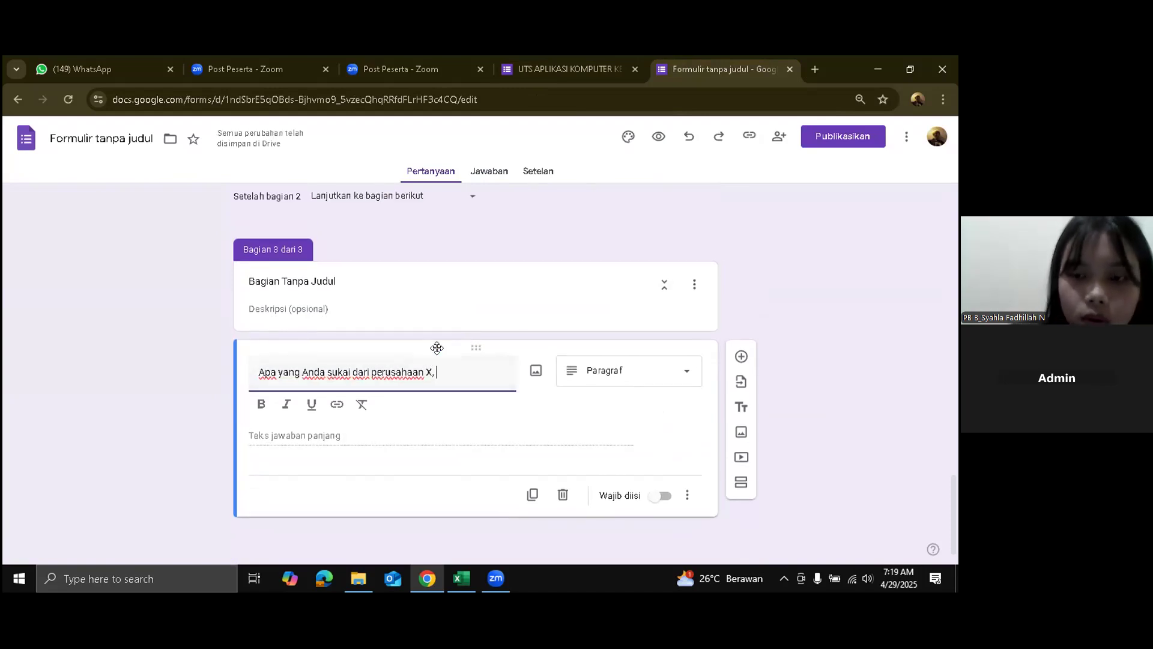
text(?)
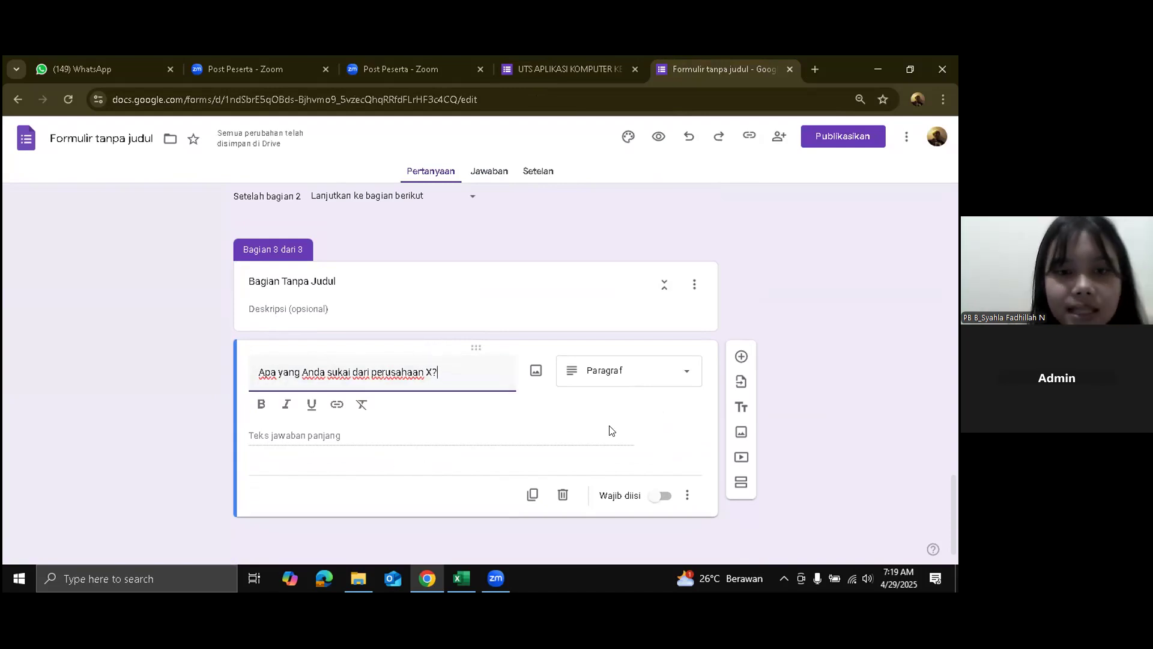
- Add a second question to section 3 titled "Mengapa bertahan di perusahaan X ?" with the Paragraf answer type
click(739, 359)
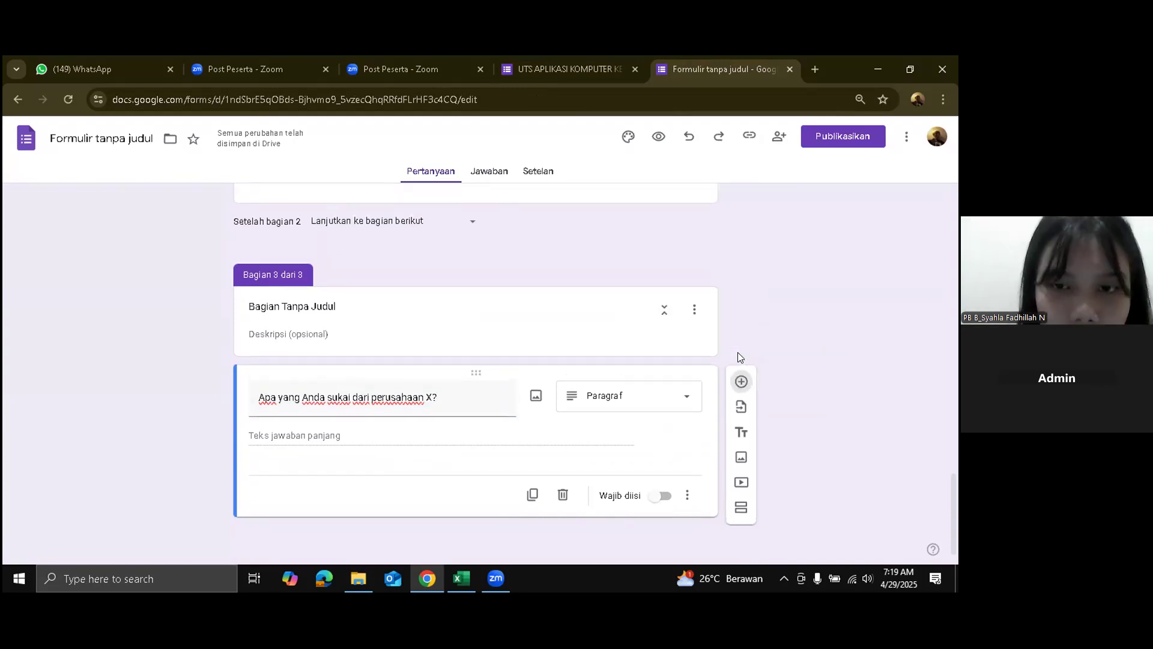
click(739, 382)
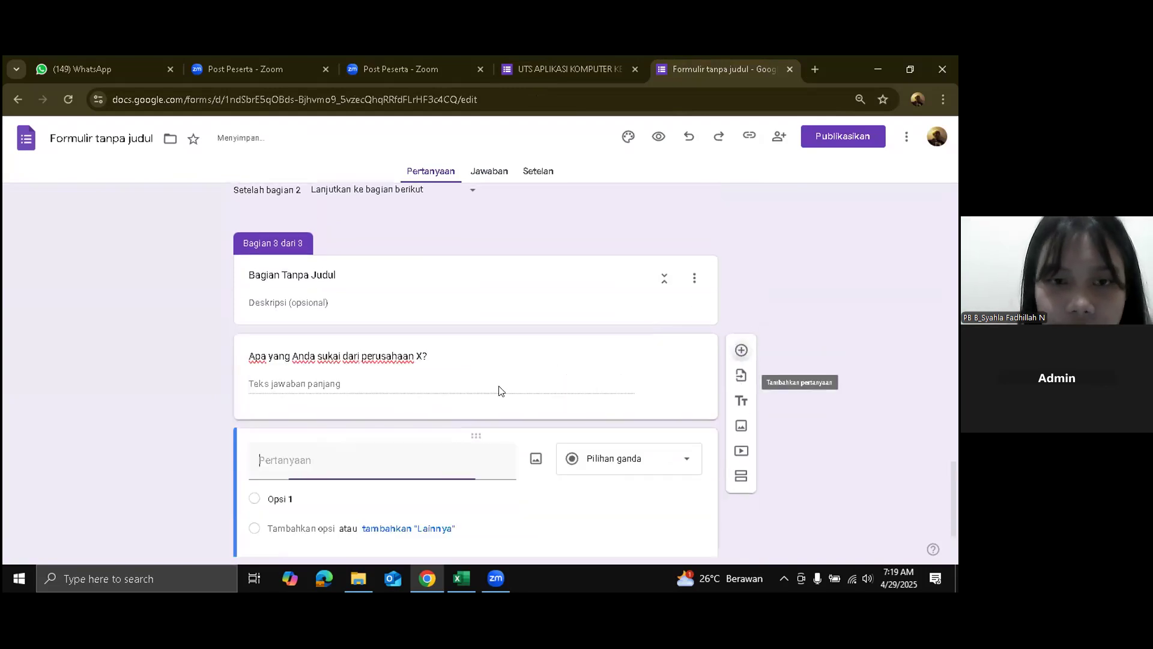
click(368, 457)
key(ctrl+v)
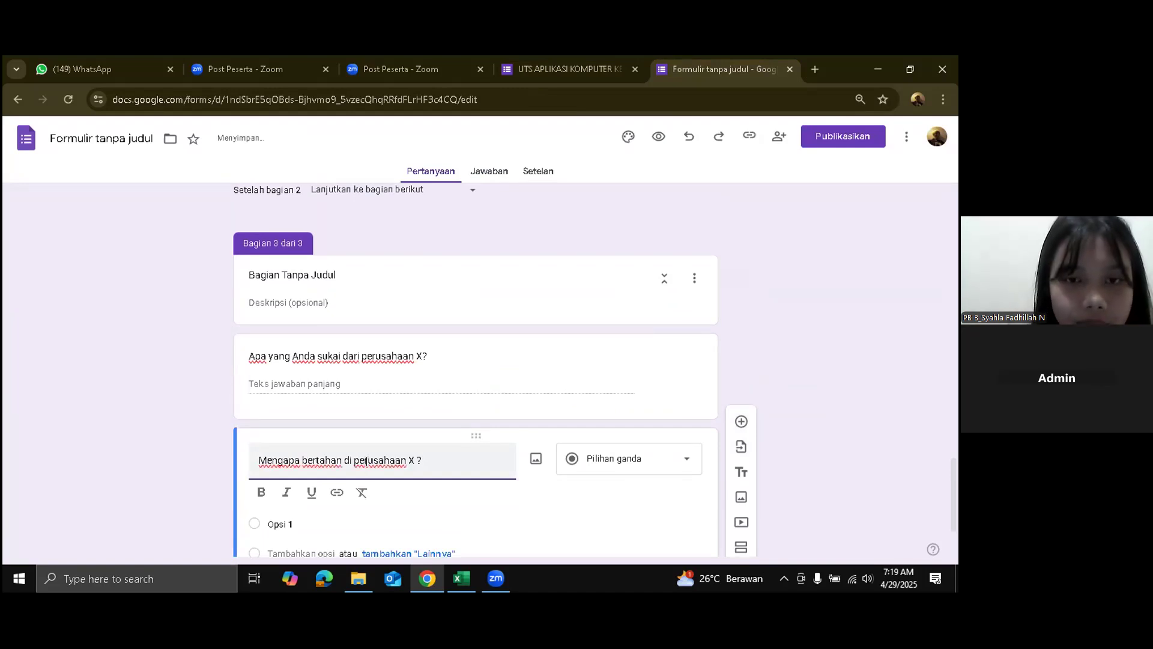
scroll(366, 461, down, 2)
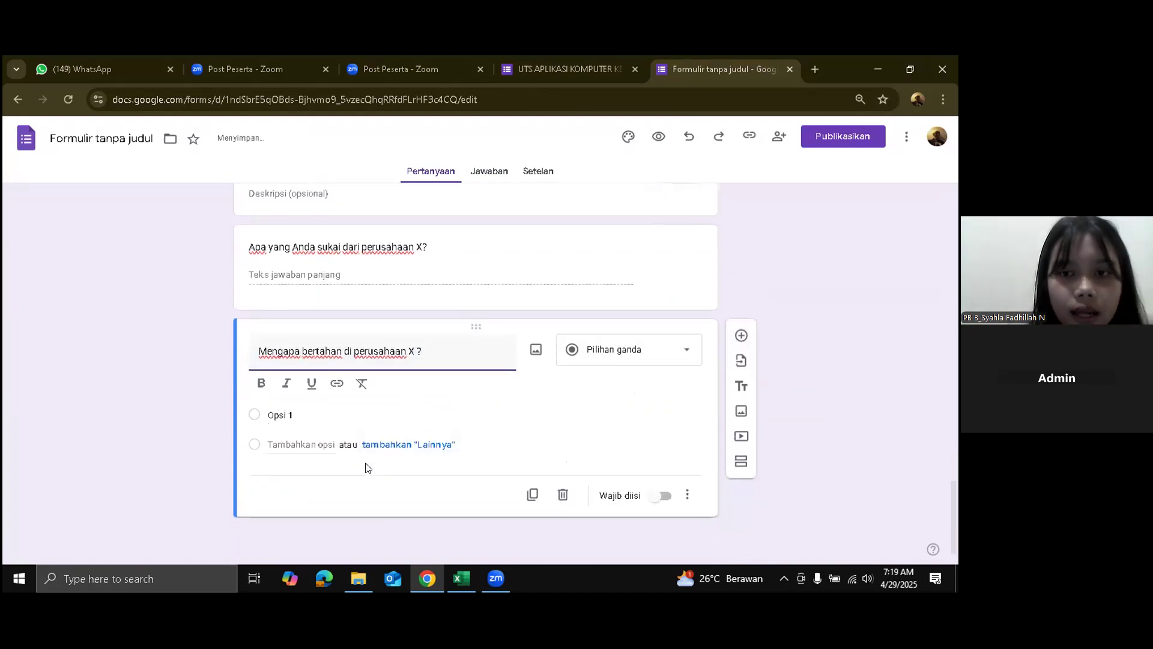
click(610, 348)
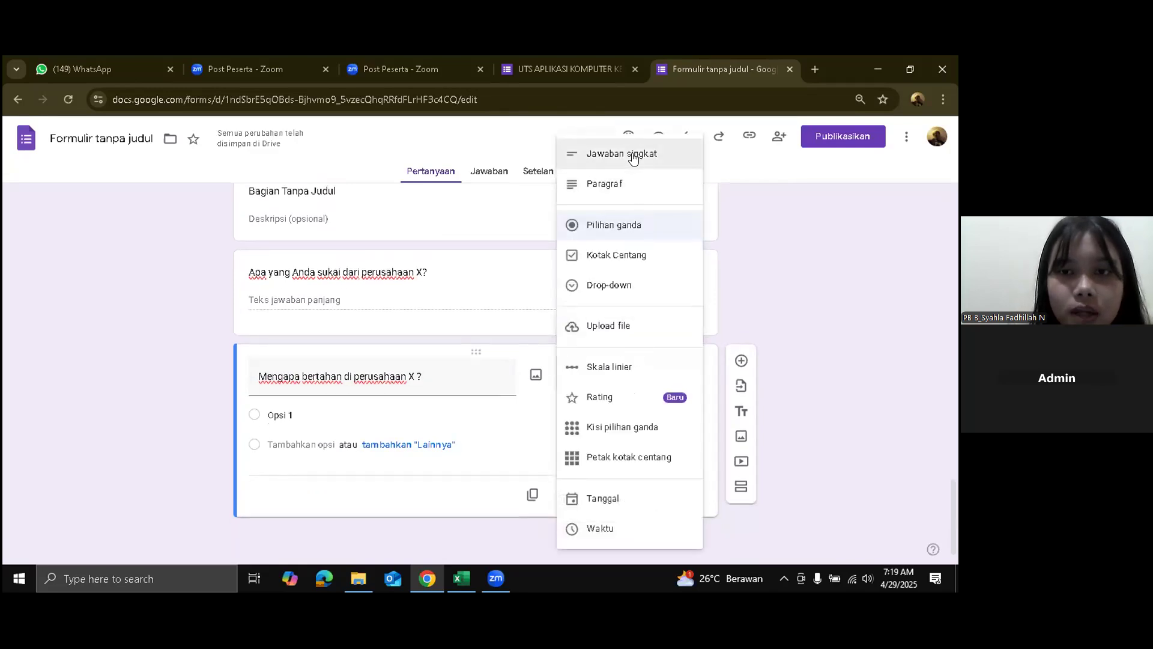
click(623, 181)
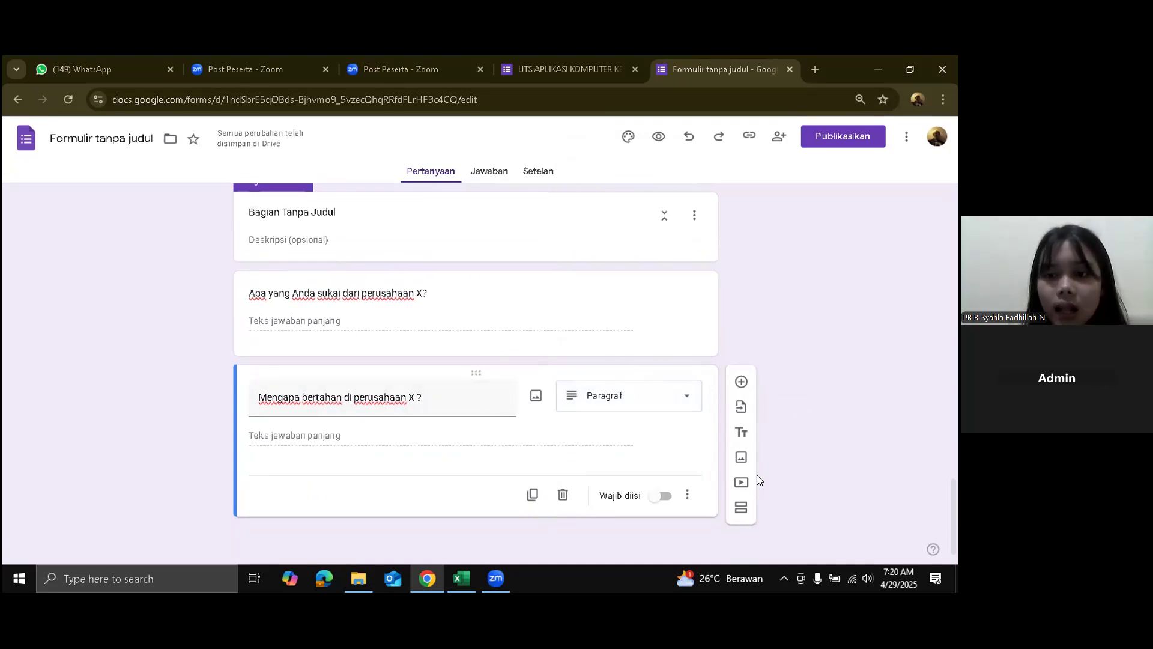
- Add a fourth section with a paragraph question titled "Kenapa memilih perusahaan X?", copying the Halaman 4 text from the assignment
click(741, 507)
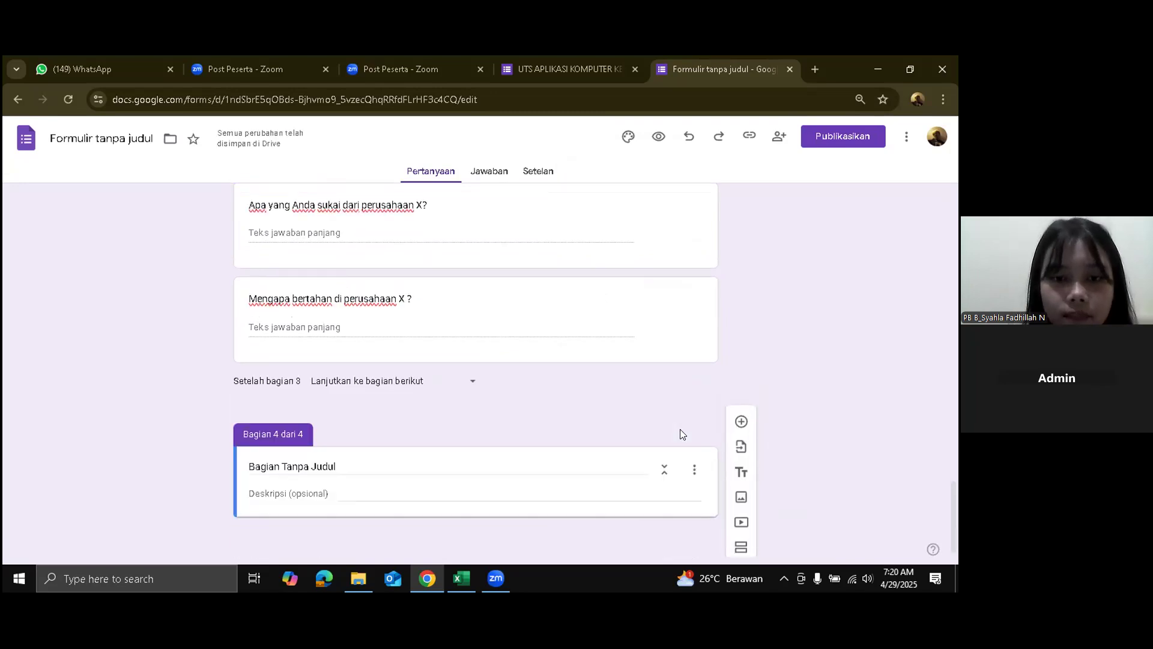
click(537, 55)
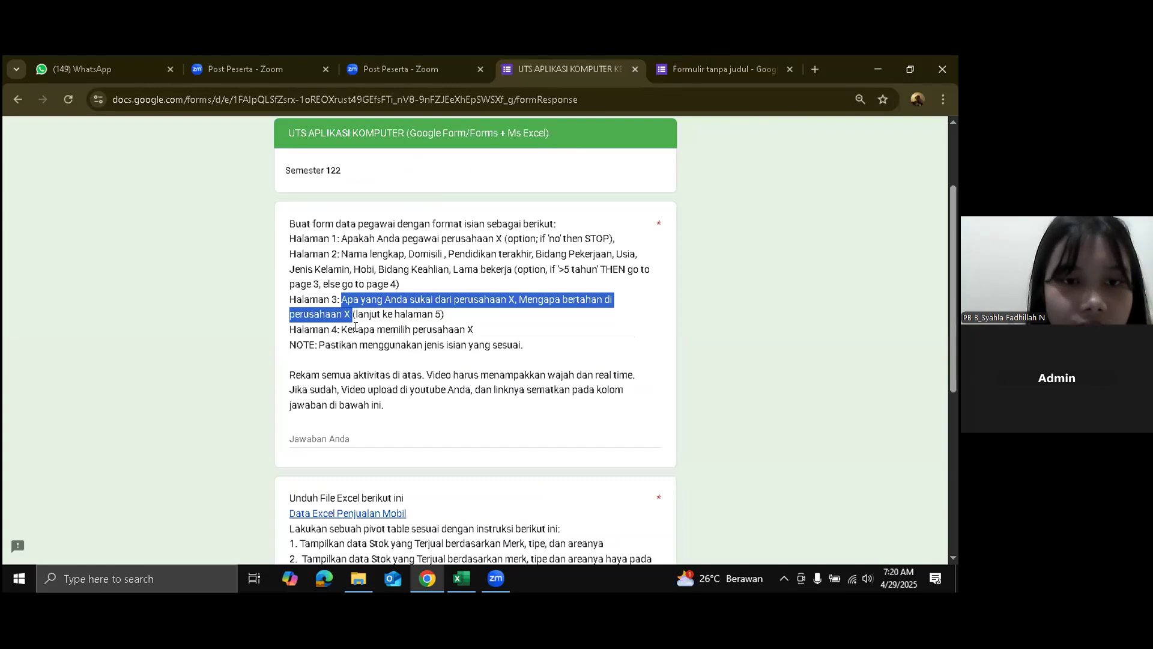
drag(342, 325, 472, 331)
key(ctrl+c)
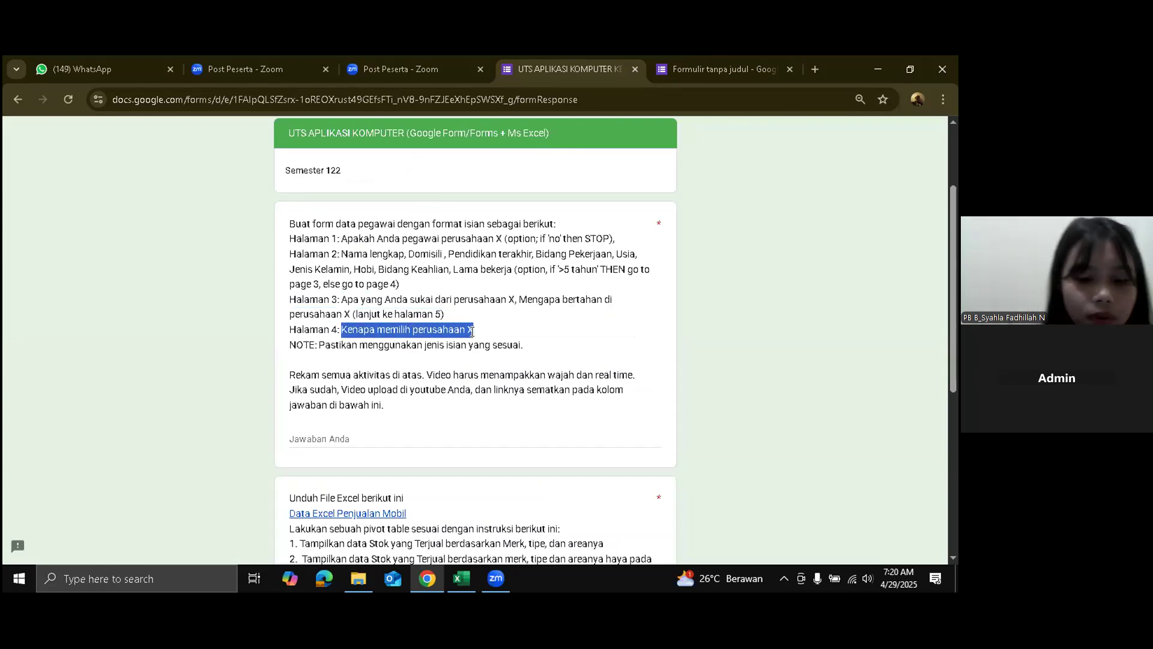
click(694, 63)
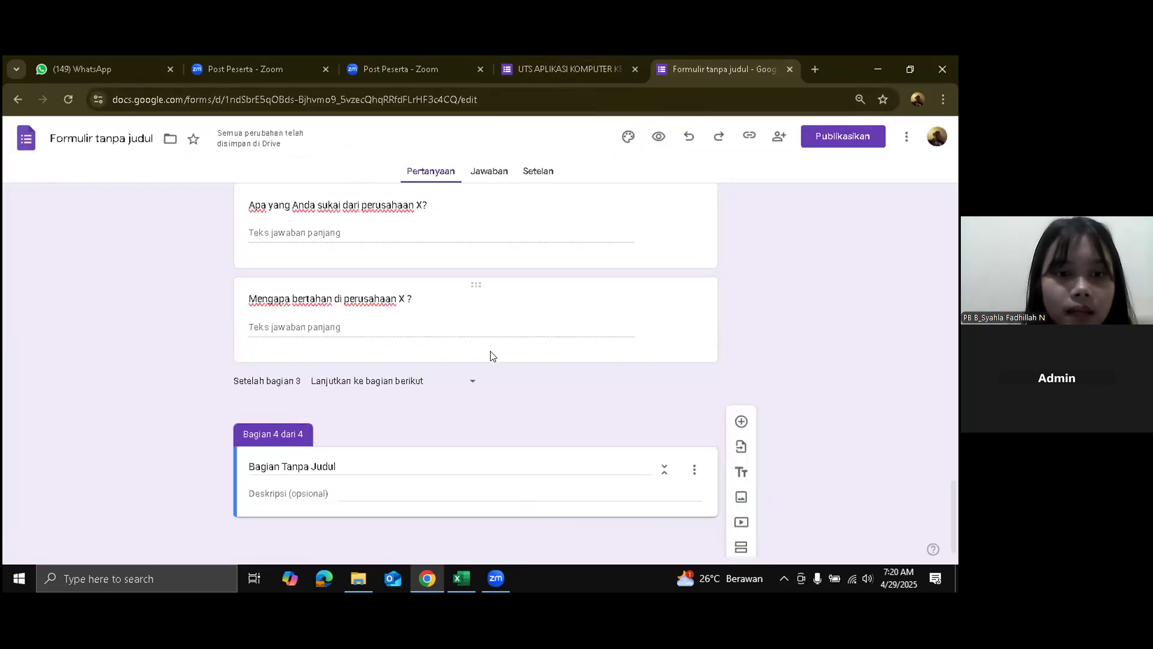
click(741, 420)
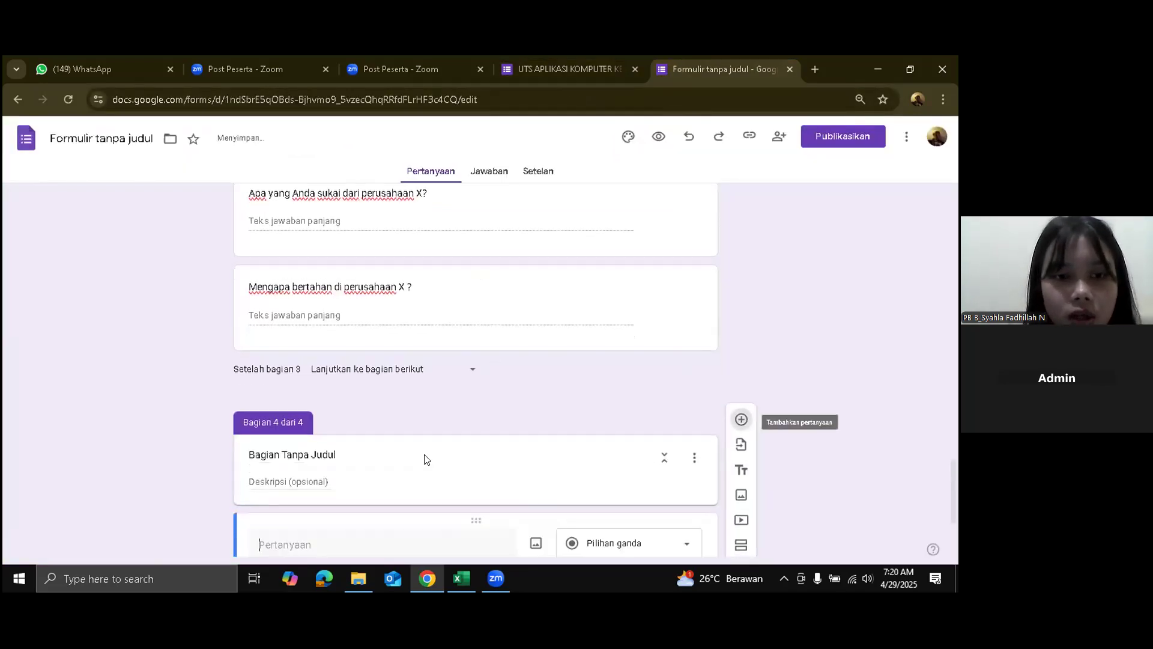
key(ctrl+v)
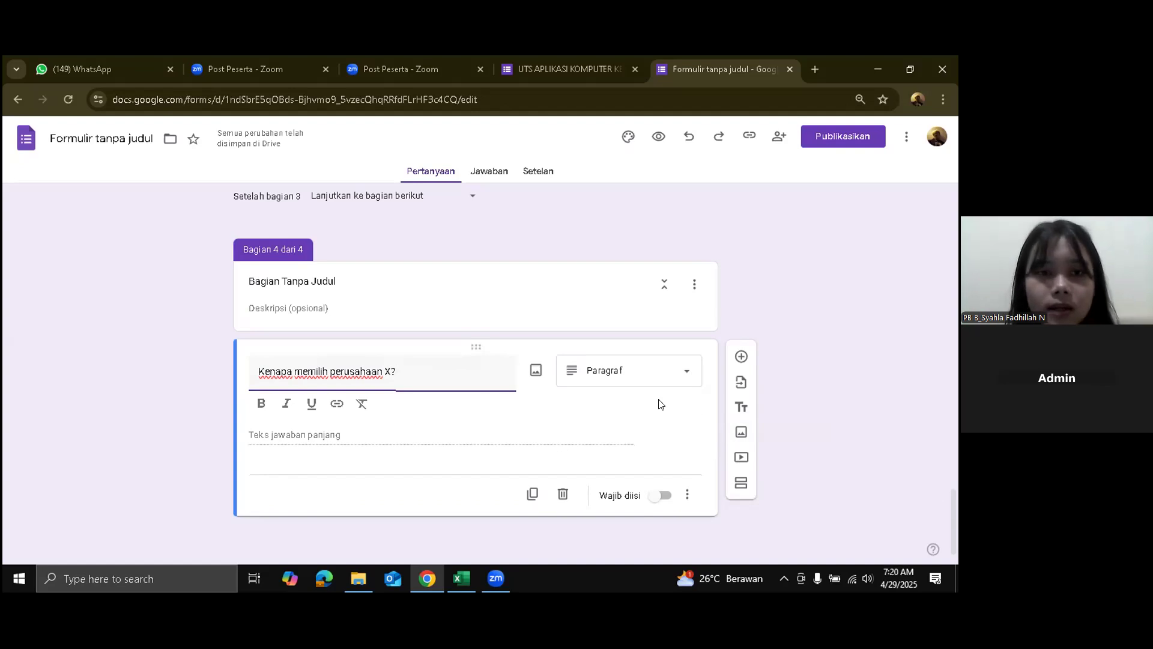
- Add a fifth section with a multiple-choice question titled "Apakah jawaban sudah sesuai dengan pengalaman anda?"
click(741, 484)
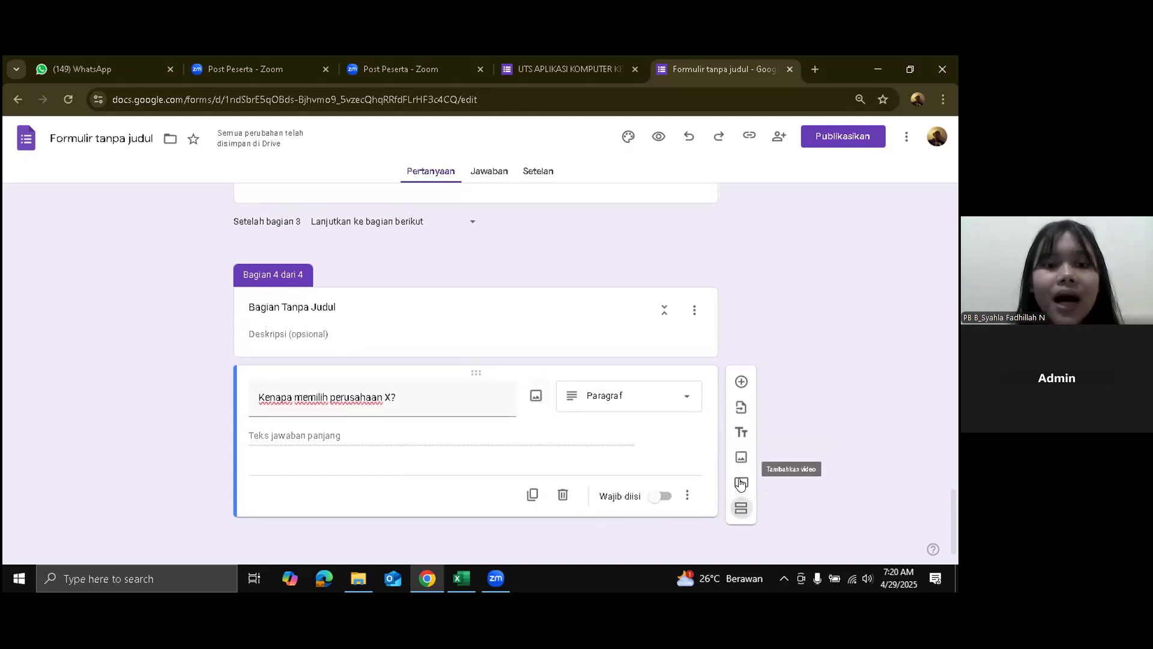
click(738, 494)
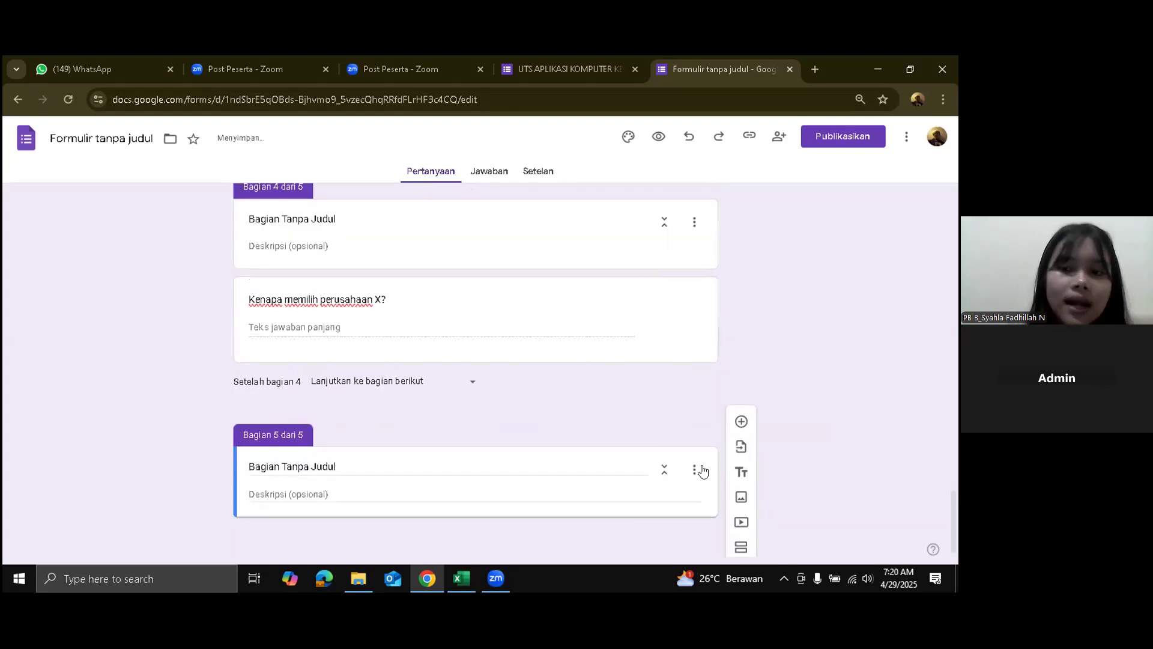
click(740, 421)
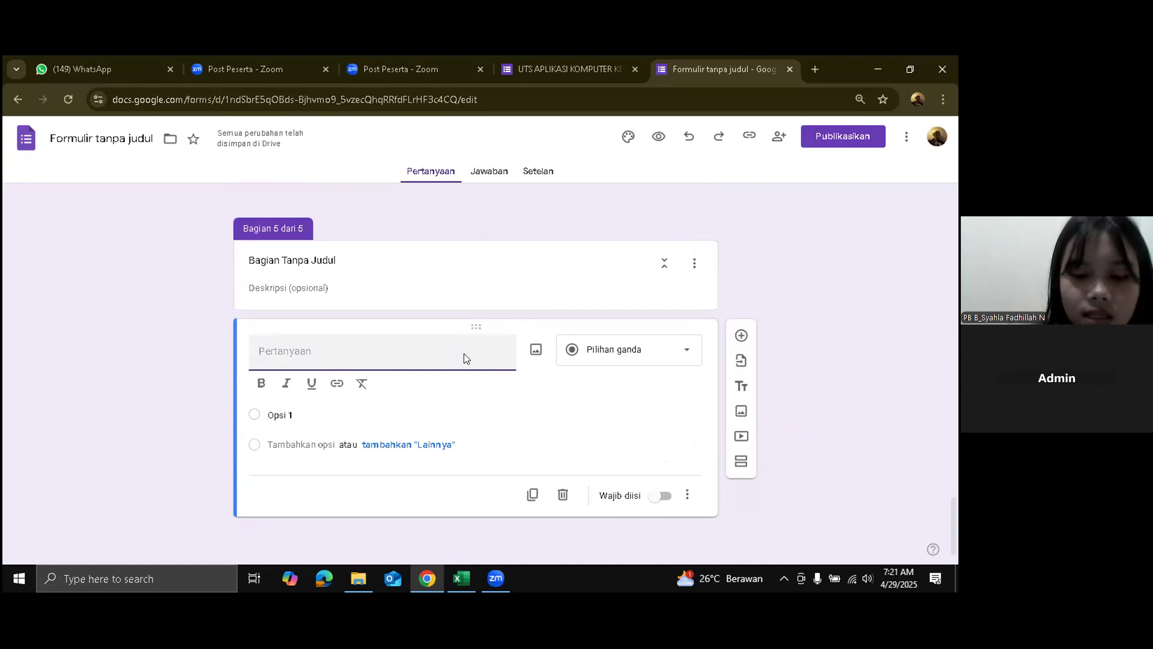
text(Apakah )
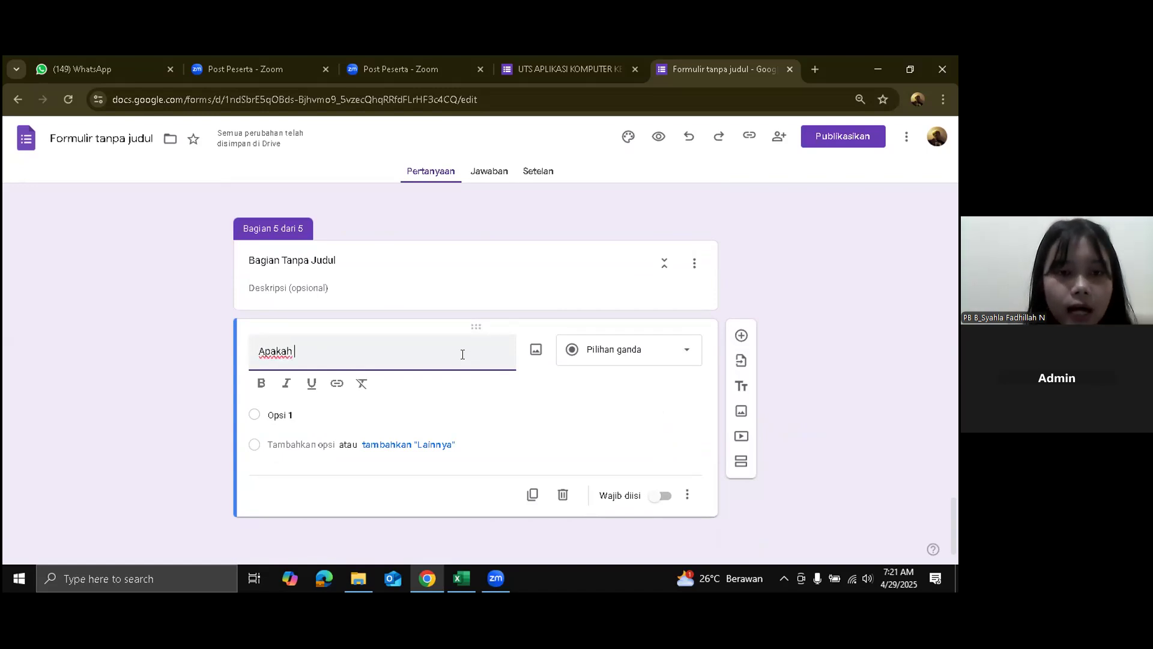
text(jaw)
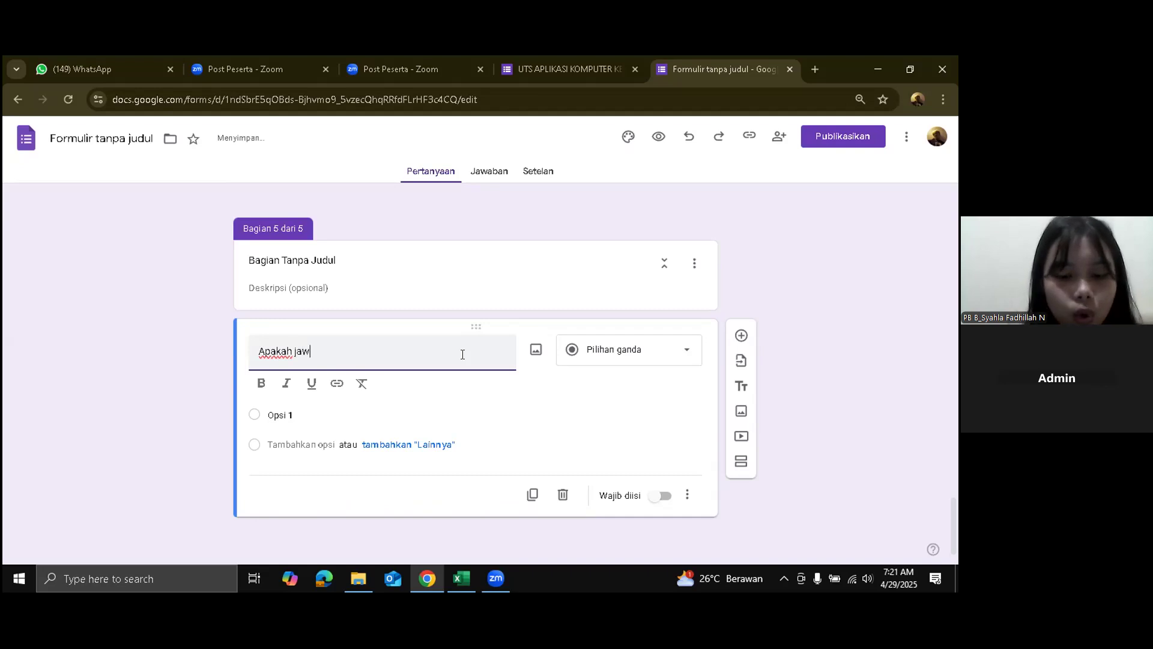
text(aban sudah )
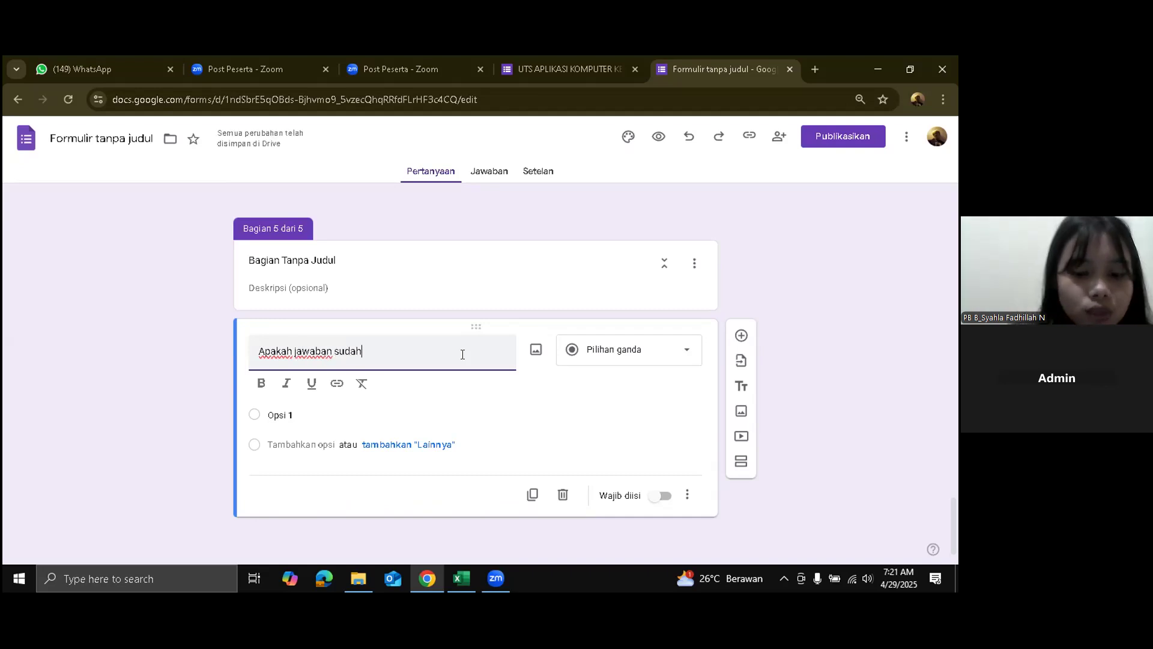
text(sesuai den)
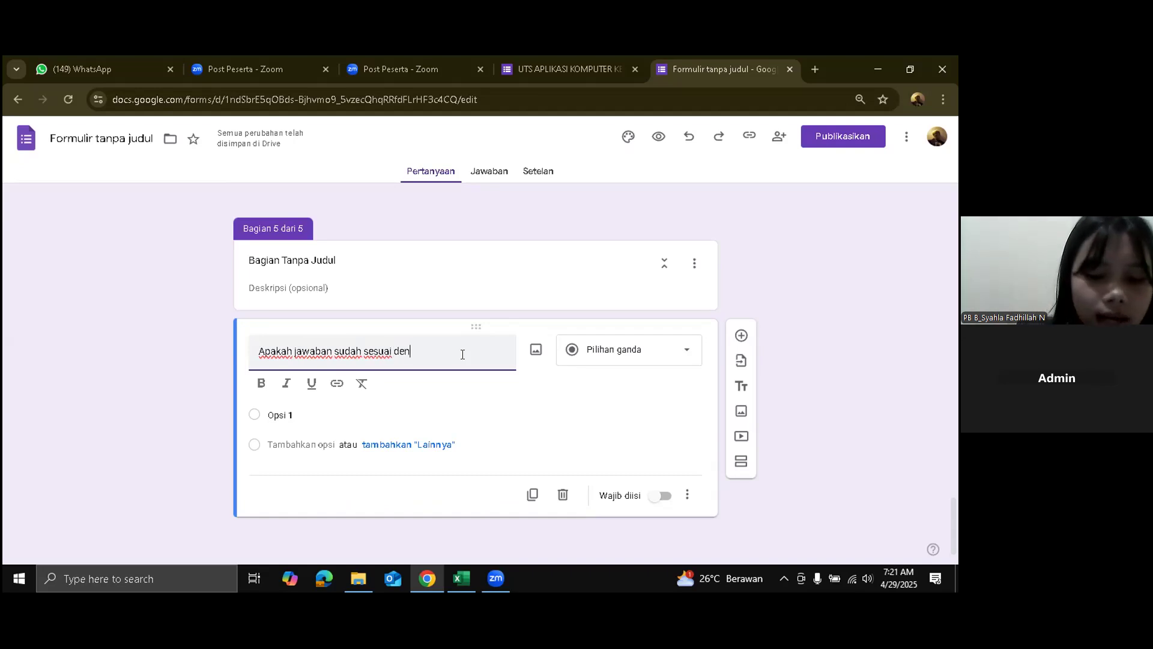
text(gan p)
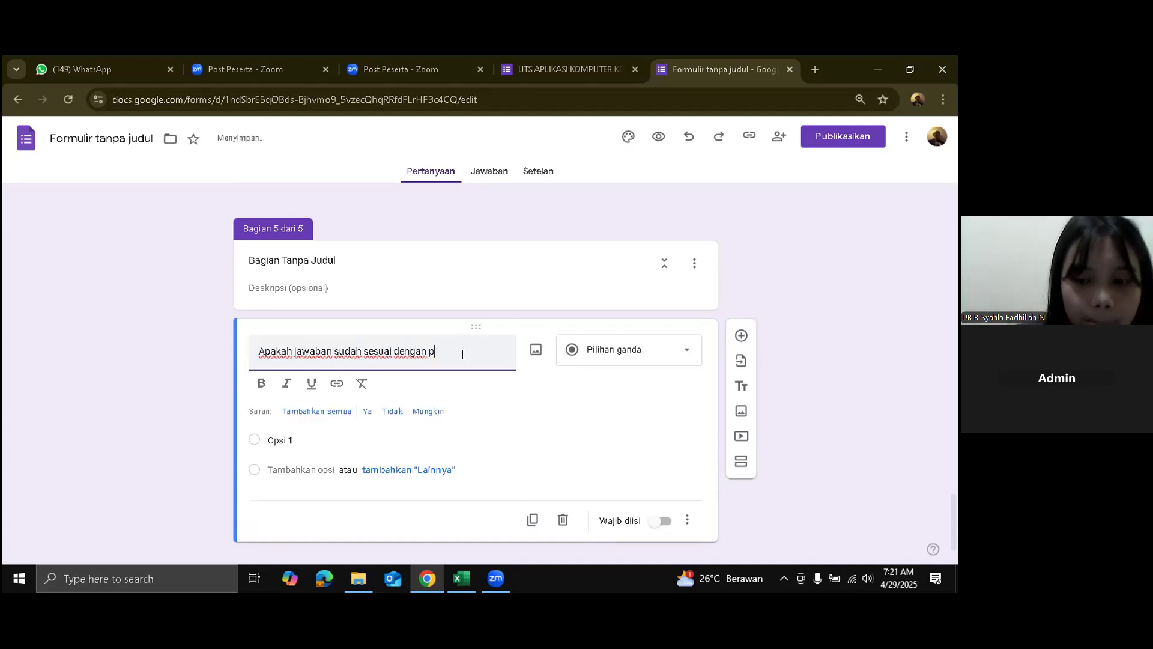
text(engalaman anda)
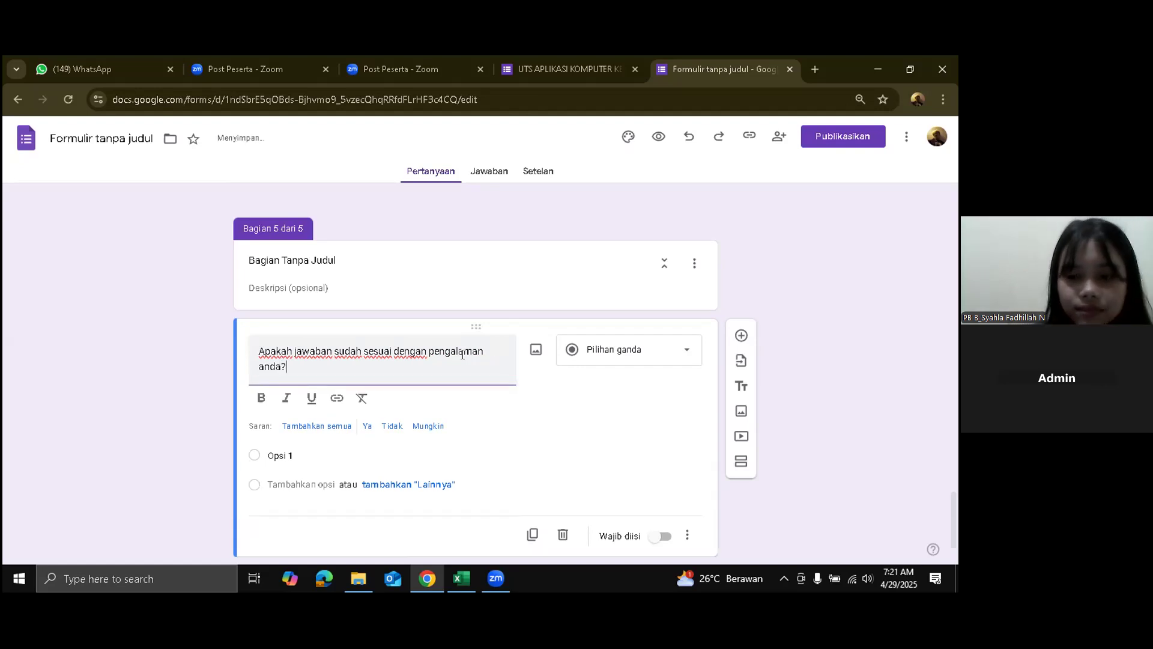
text(?)
- Give the section 5 question the answer options "Ya, sudah" and "Belum"
click(358, 454)
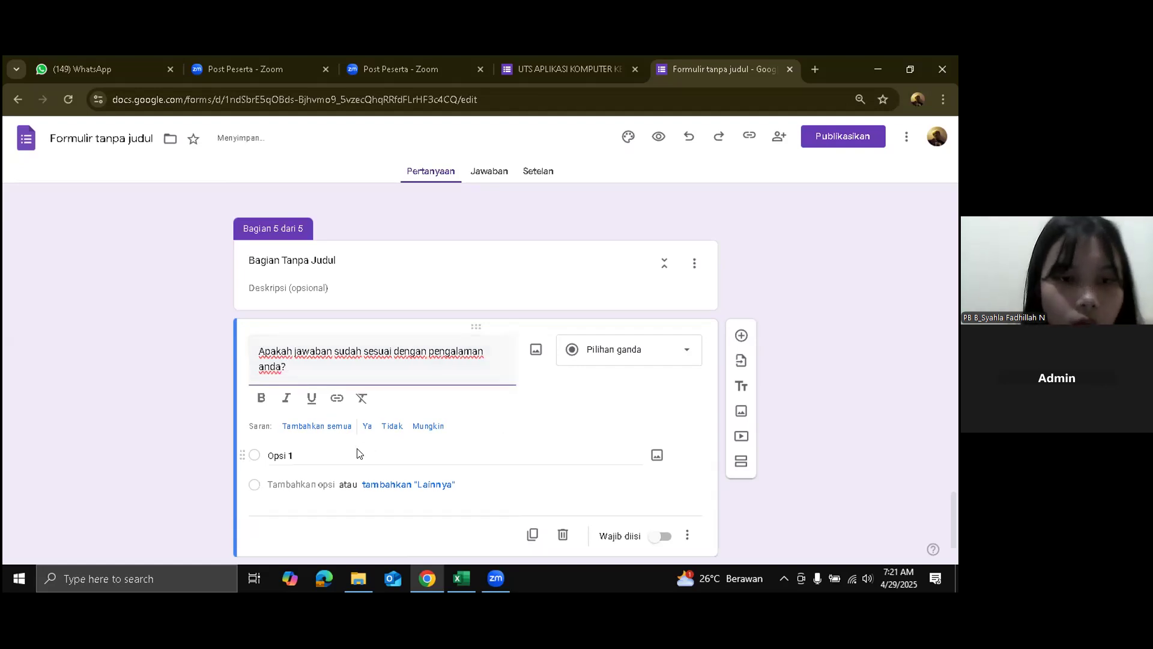
key(BackSpace)
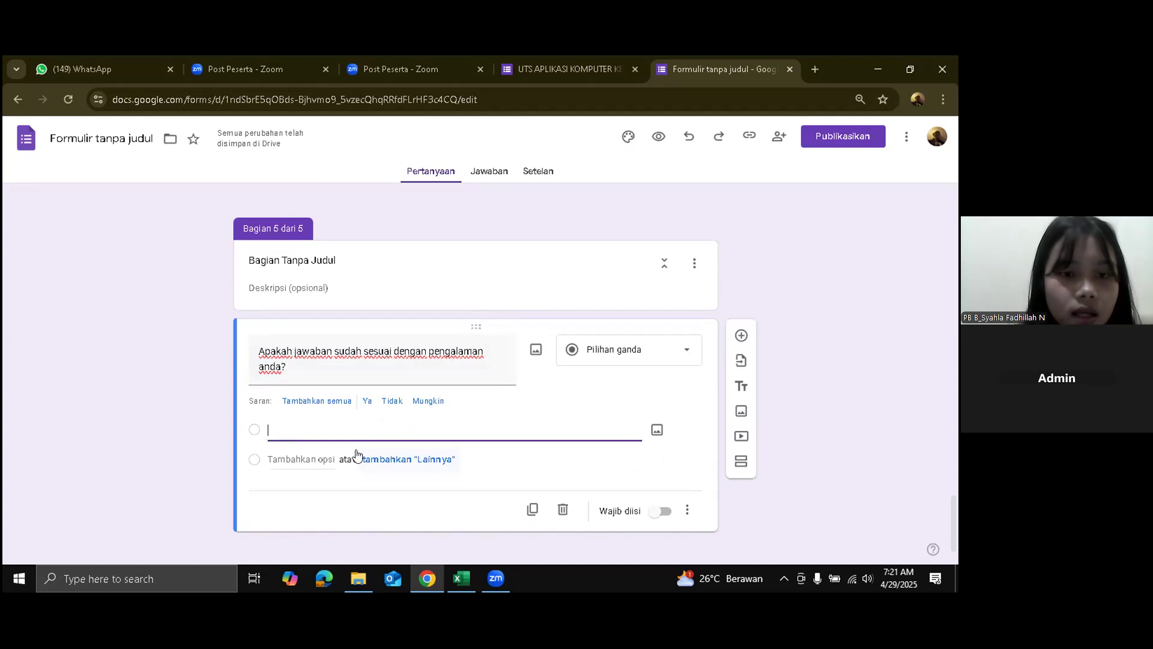
text(Ya, sudah)
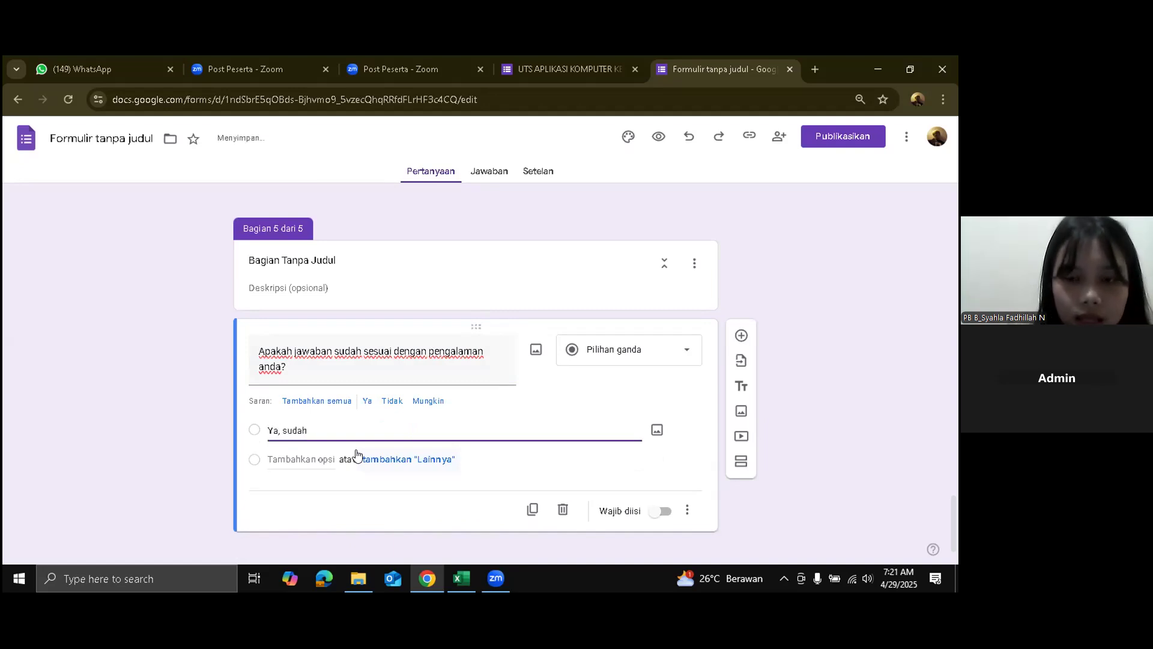
key(Return)
text(Belum)
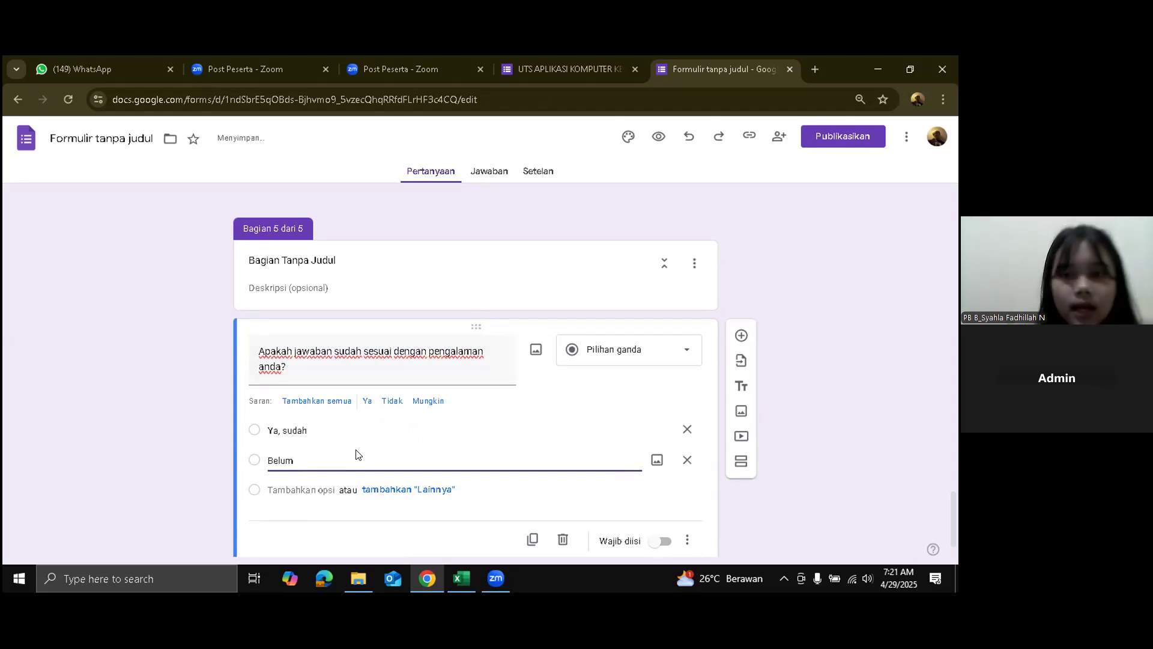
click(867, 452)
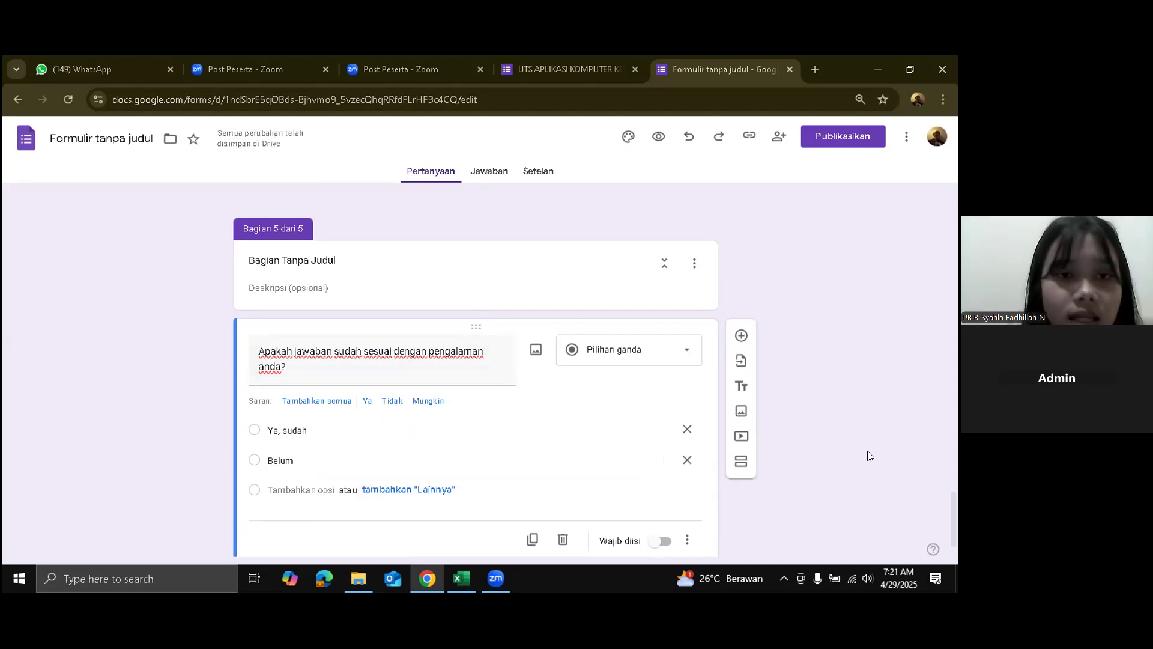
- Following the assignment's Halaman 1 rule, enable answer-based branching on "Apakah Anda pegawai perusahaan X?" and set NO to Kirim formulir
click(585, 56)
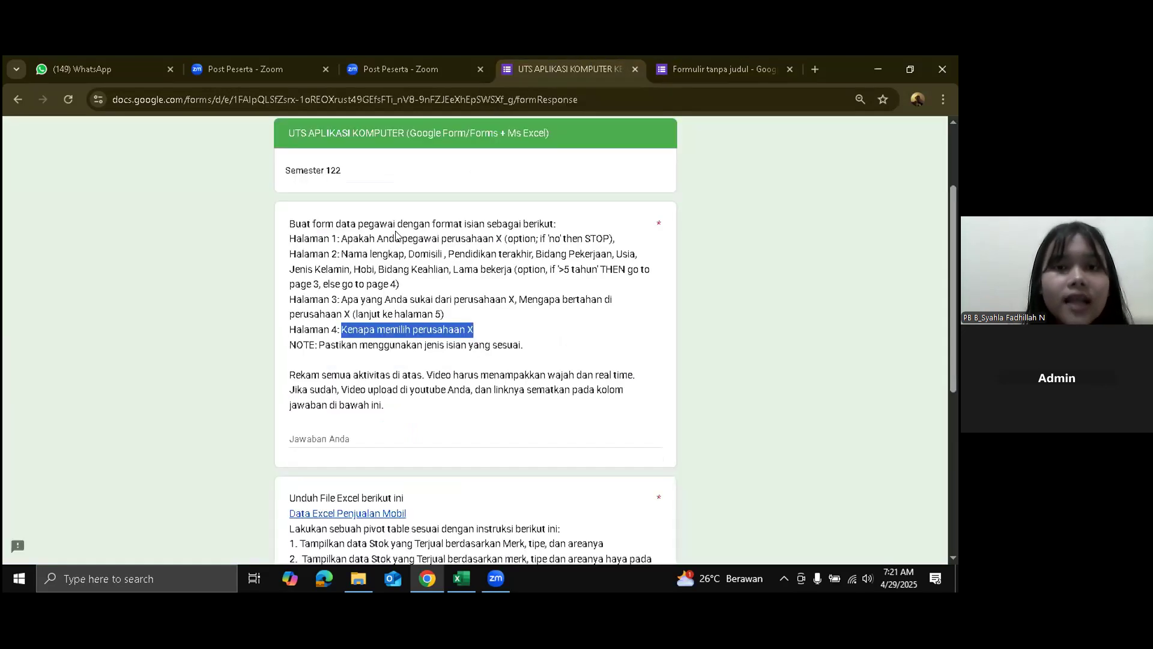
click(435, 270)
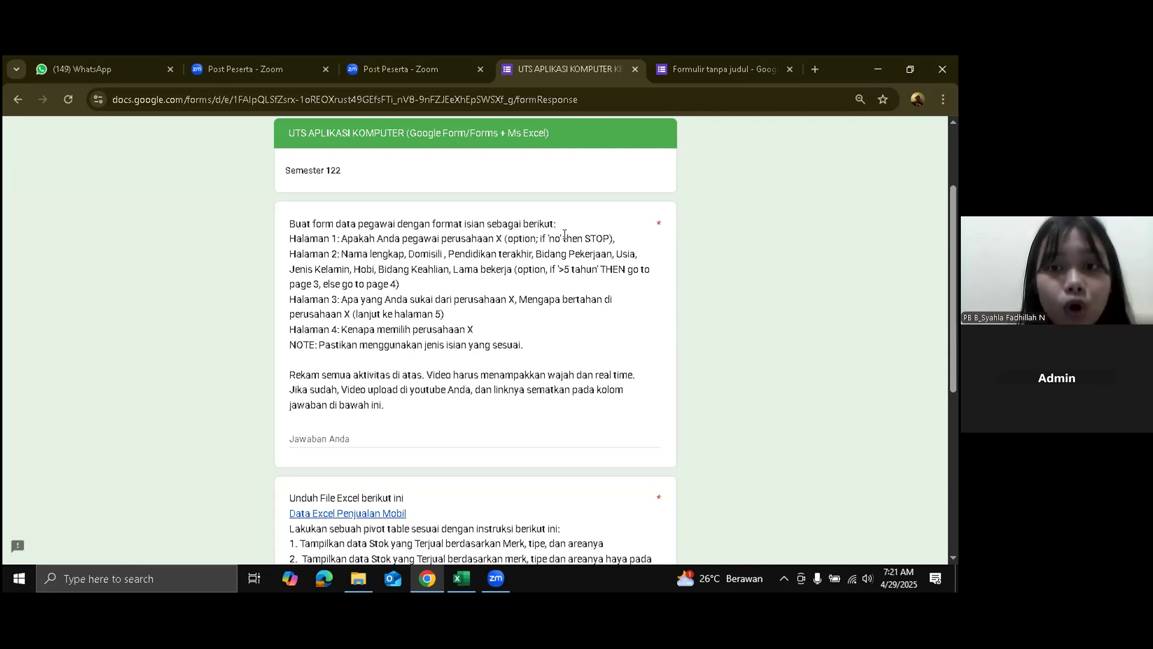
click(680, 57)
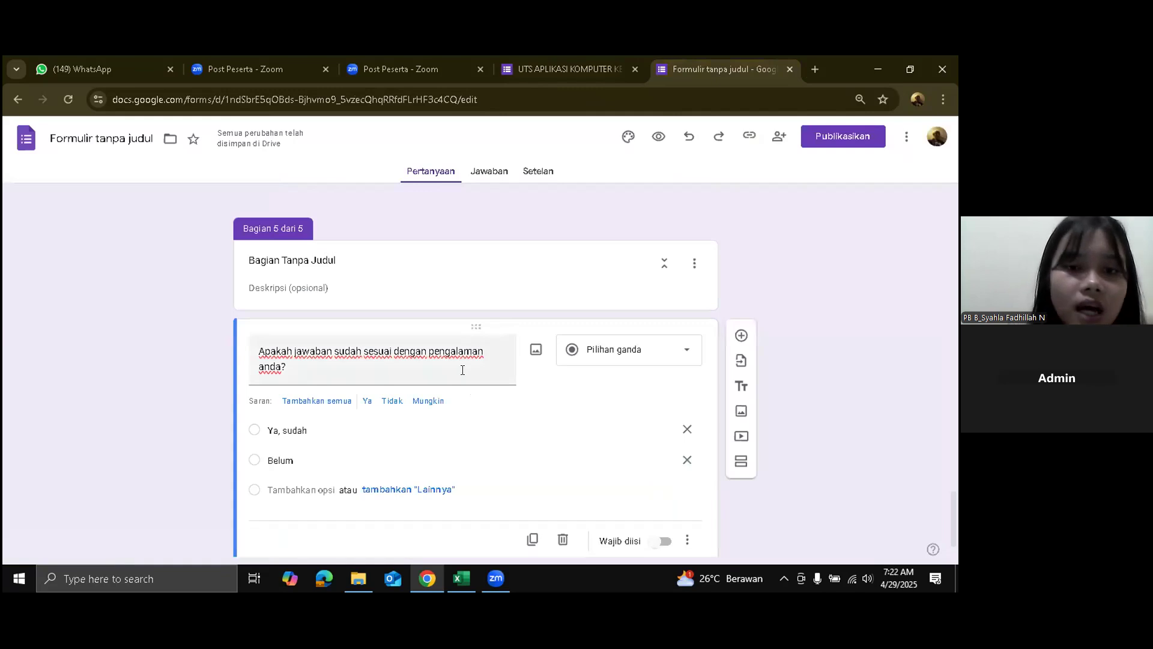
scroll(467, 377, down, 1)
scroll(467, 377, up, 10)
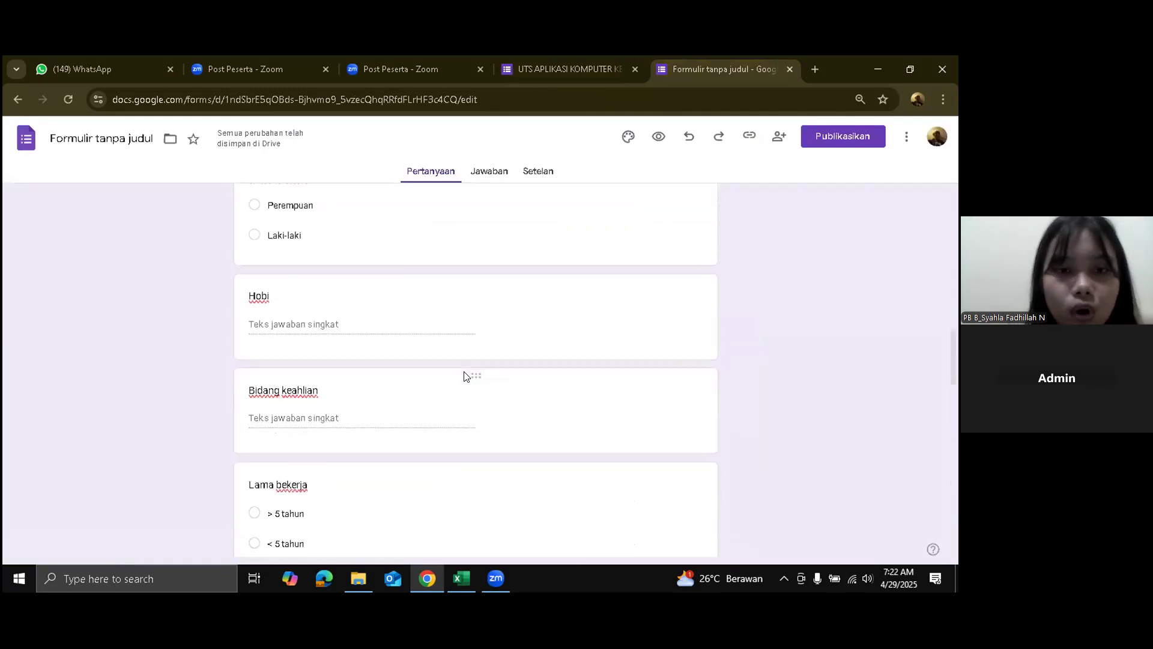
scroll(464, 377, up, 12)
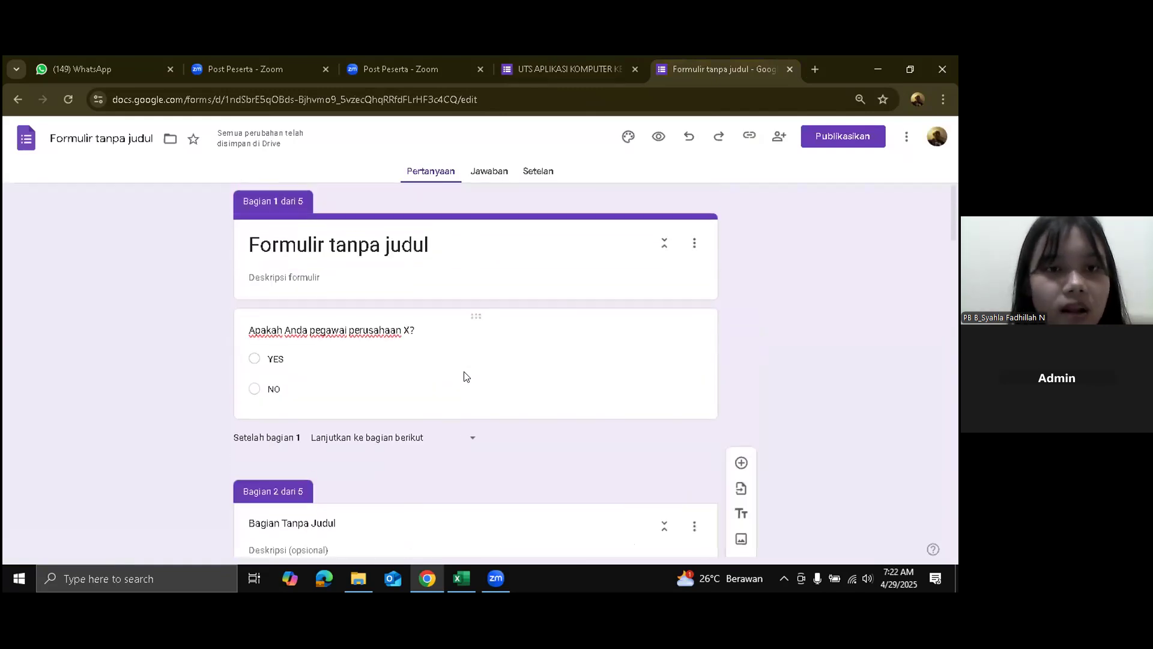
scroll(464, 377, up, 1)
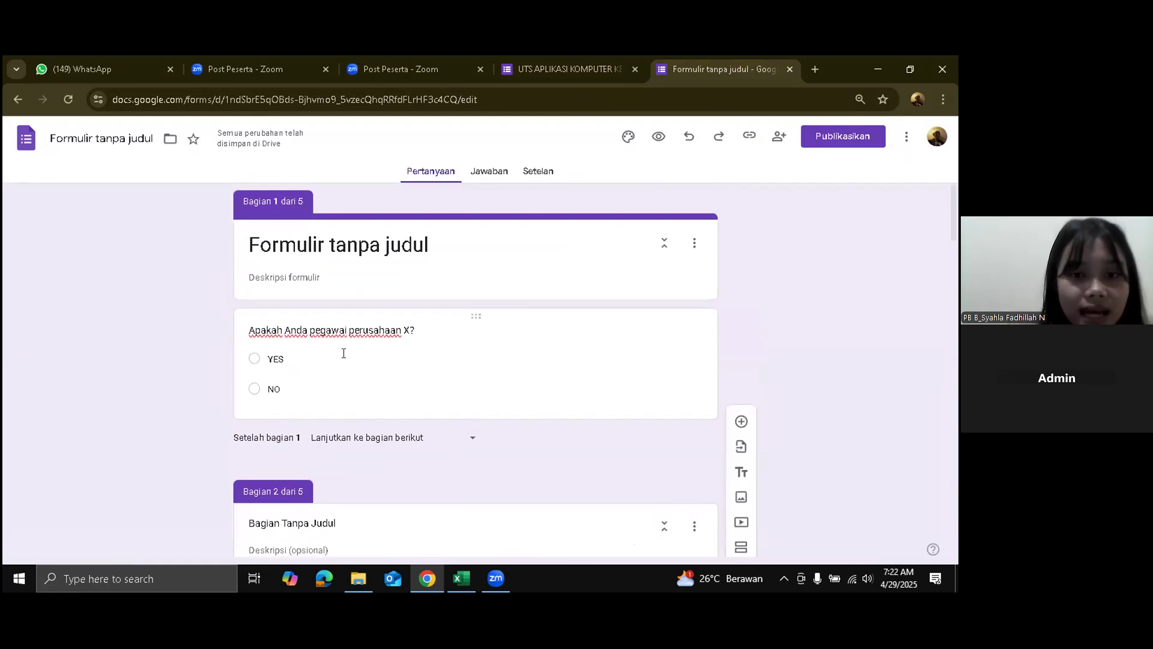
click(492, 381)
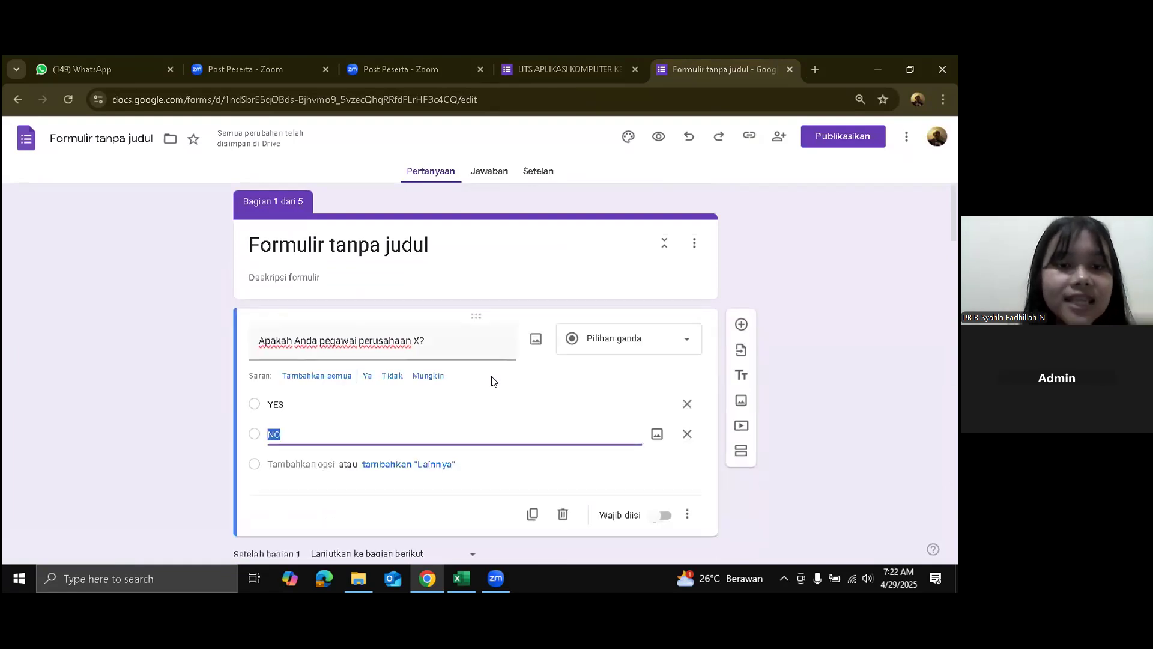
scroll(532, 384, down, 2)
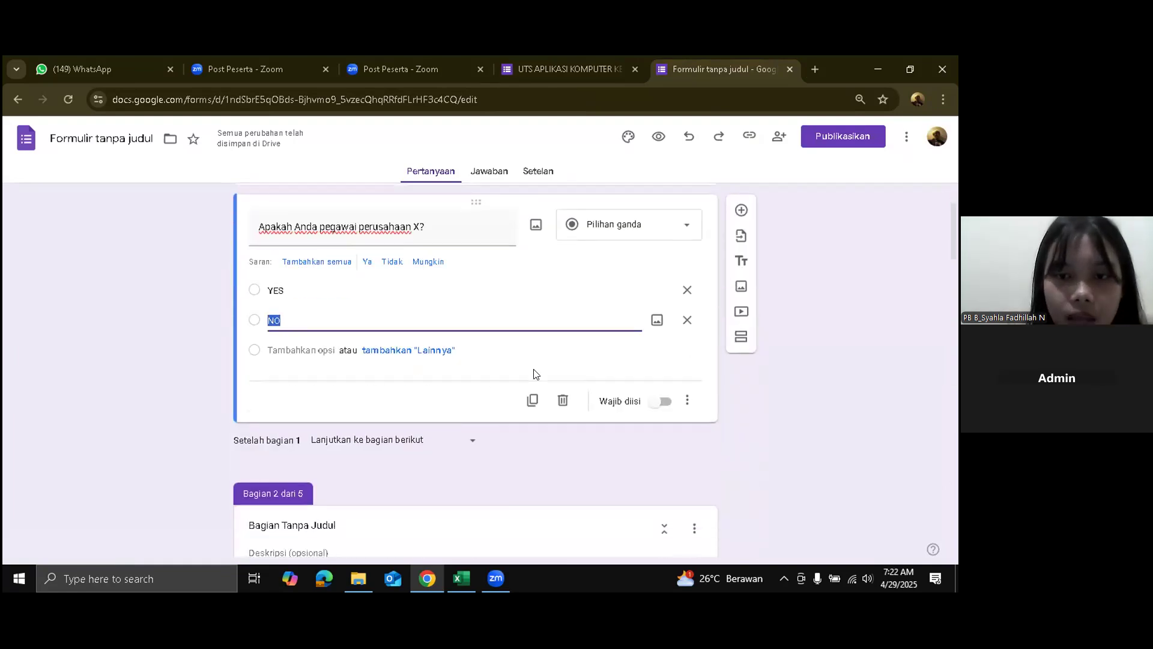
click(687, 399)
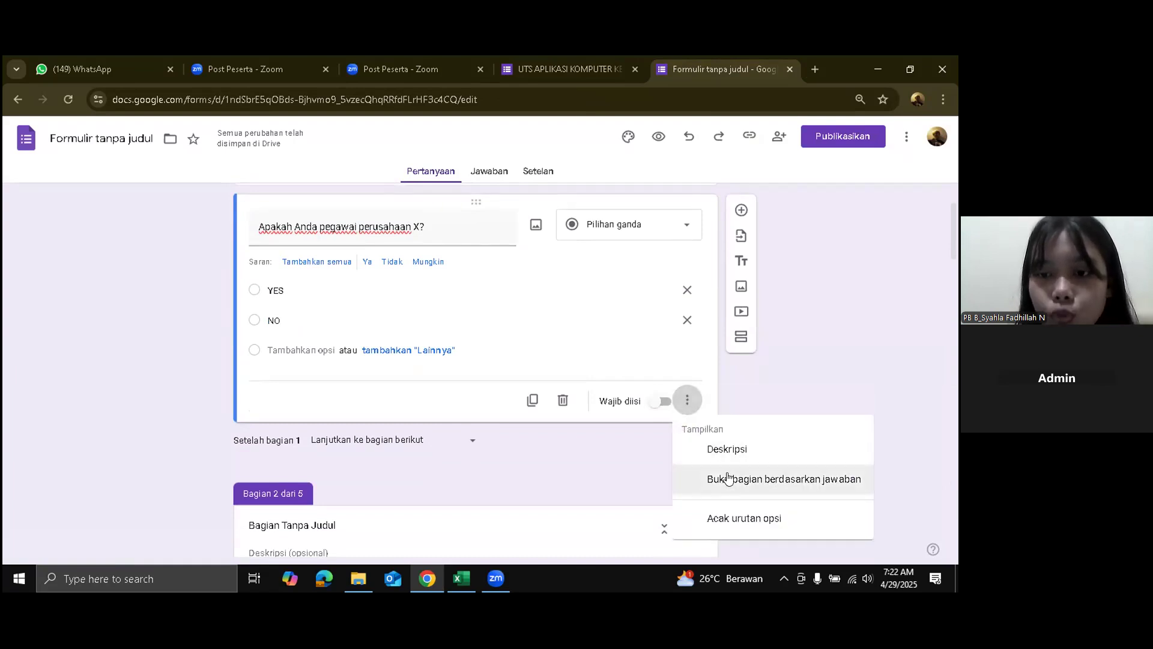
click(728, 480)
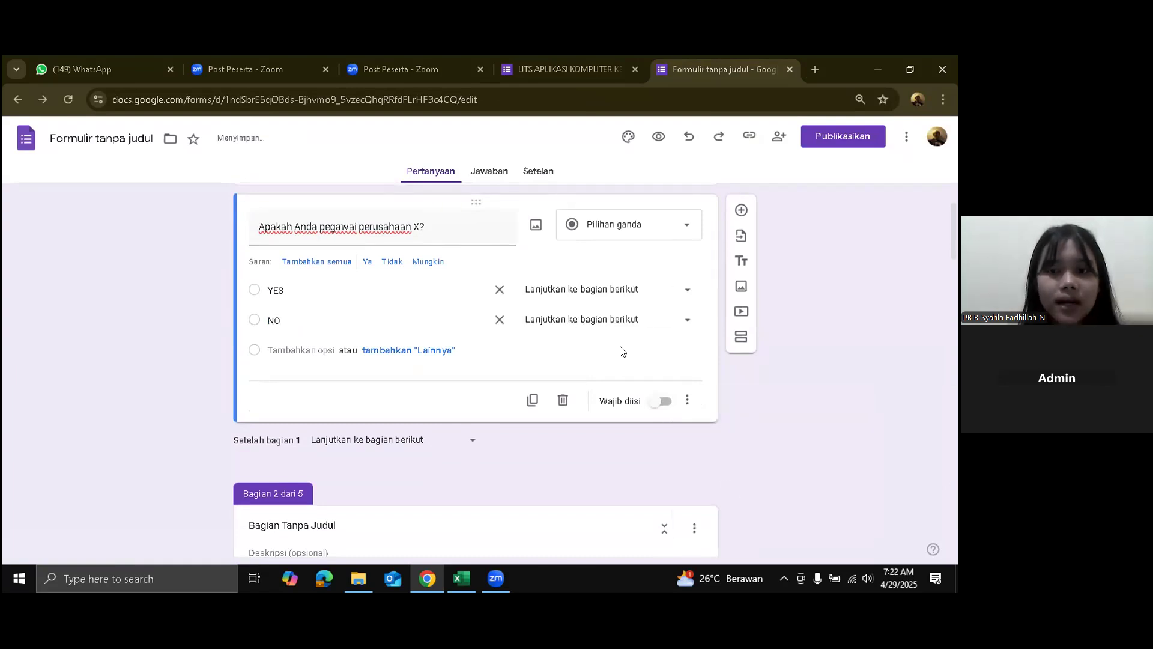
click(599, 322)
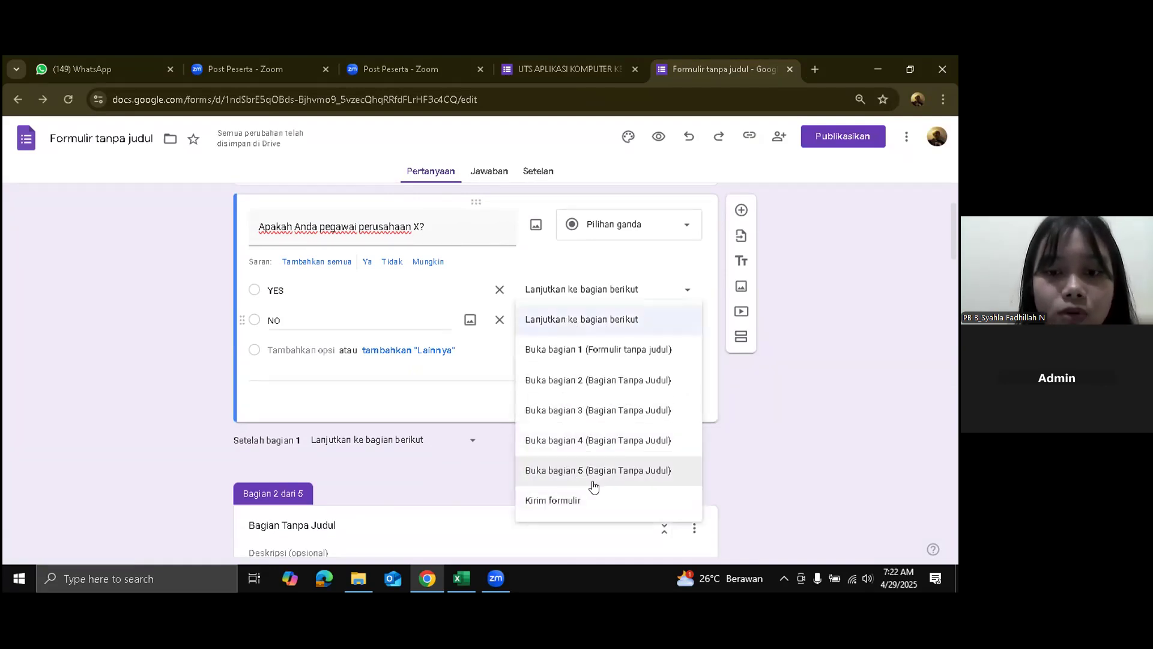
click(619, 501)
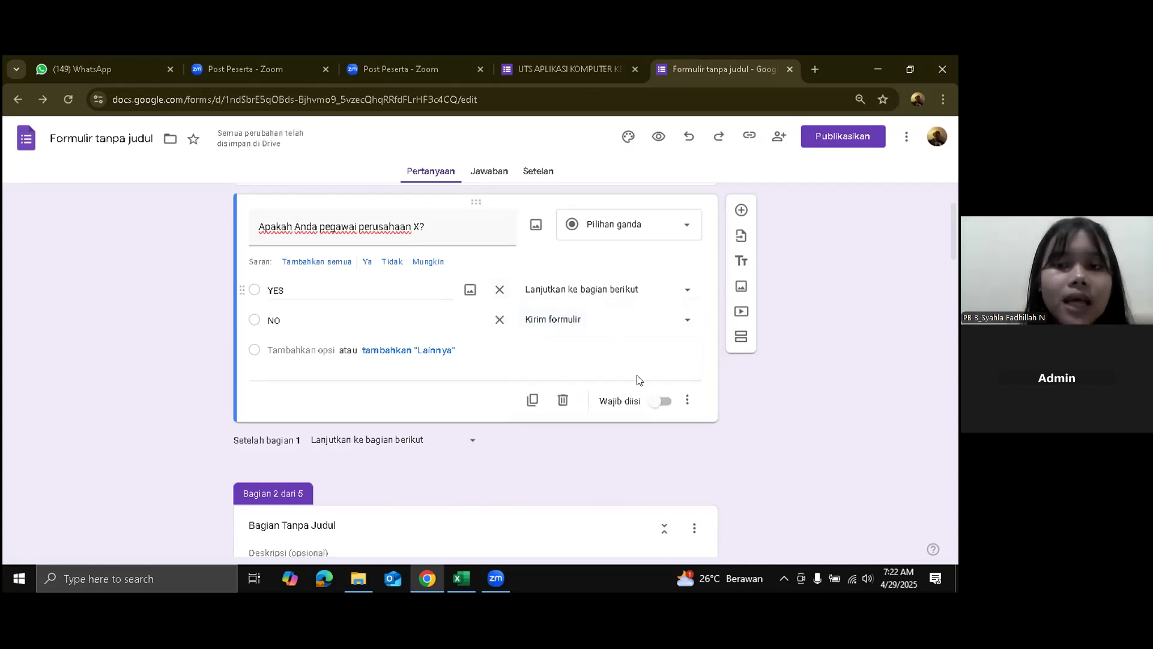
- Check the assignment's Halaman 2 rule, enable answer-based branching on Lama bekerja and route "> 5 tahun" to section 3
scroll(639, 381, down, 2)
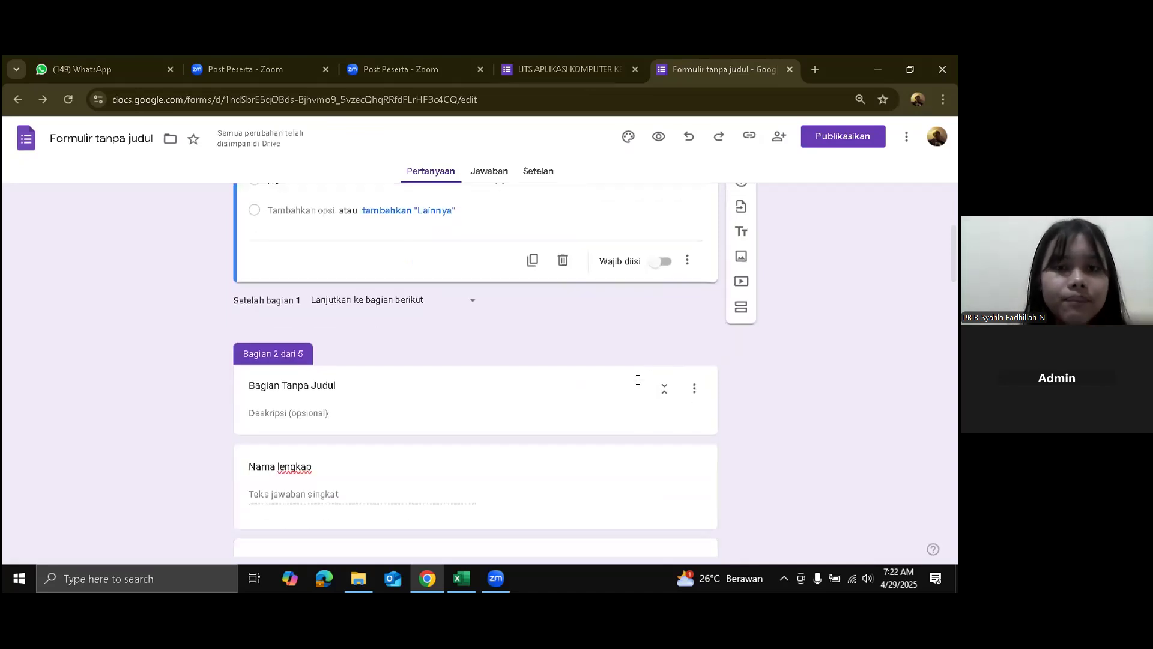
click(580, 68)
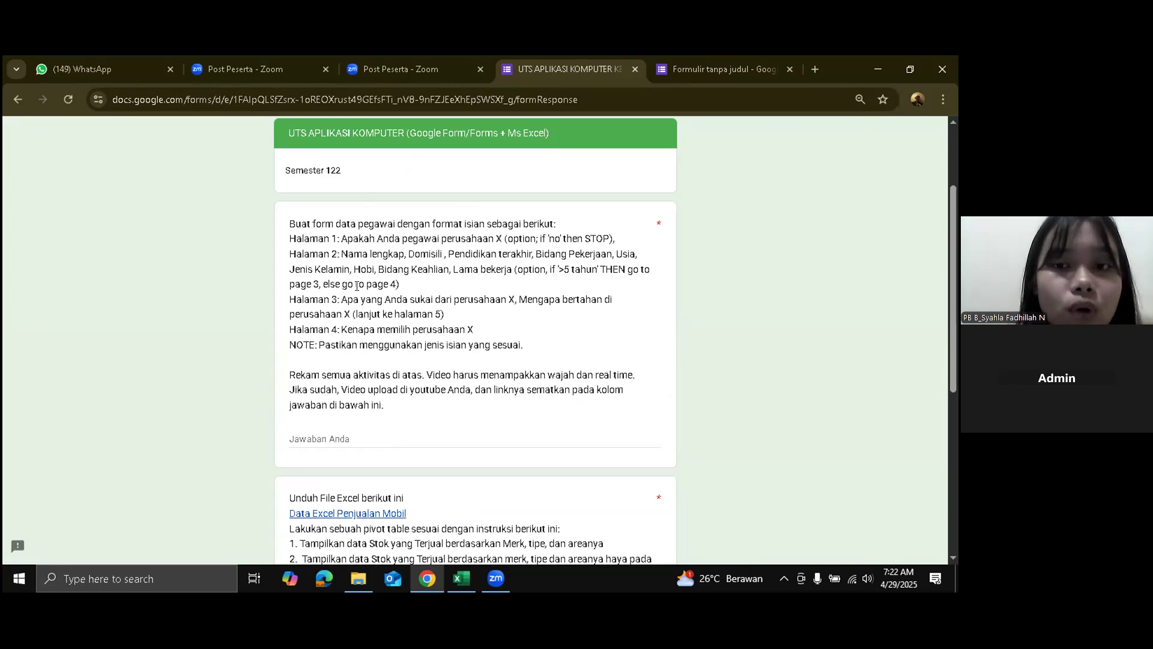
click(677, 57)
scroll(396, 330, down, 5)
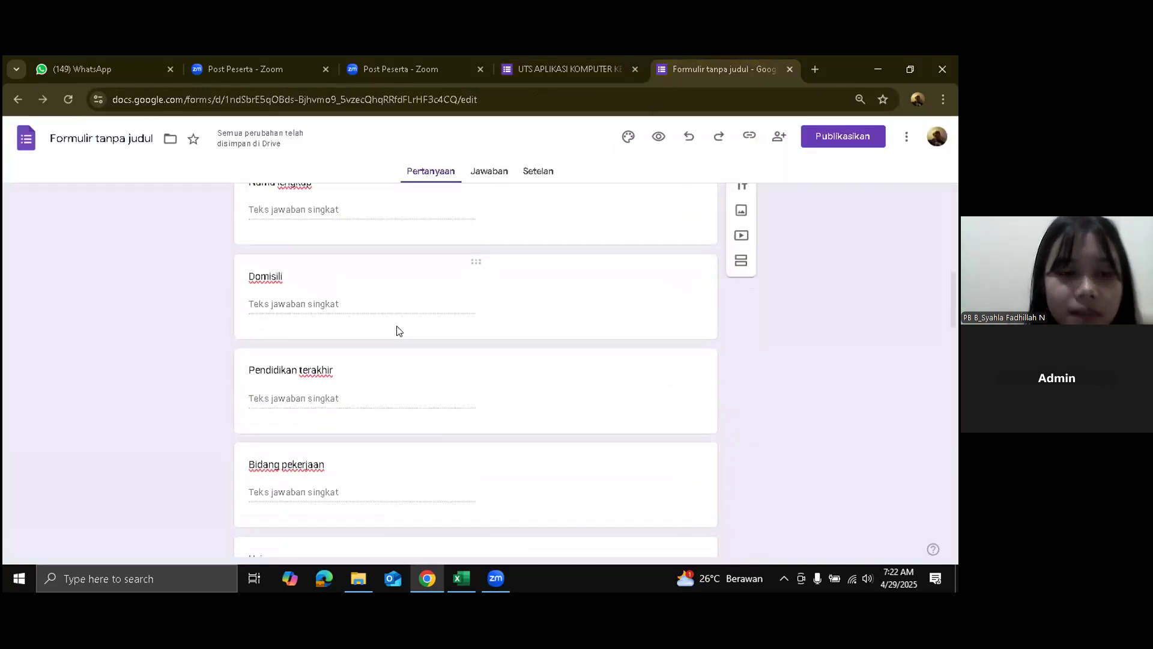
scroll(398, 330, down, 3)
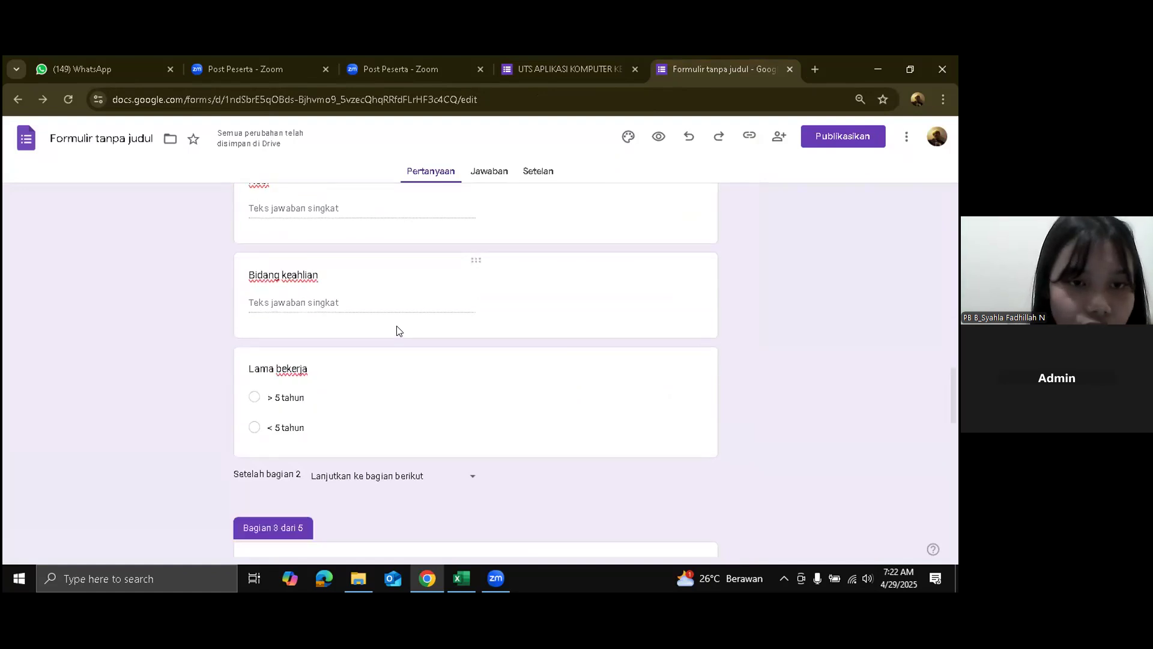
scroll(391, 324, down, 2)
click(377, 317)
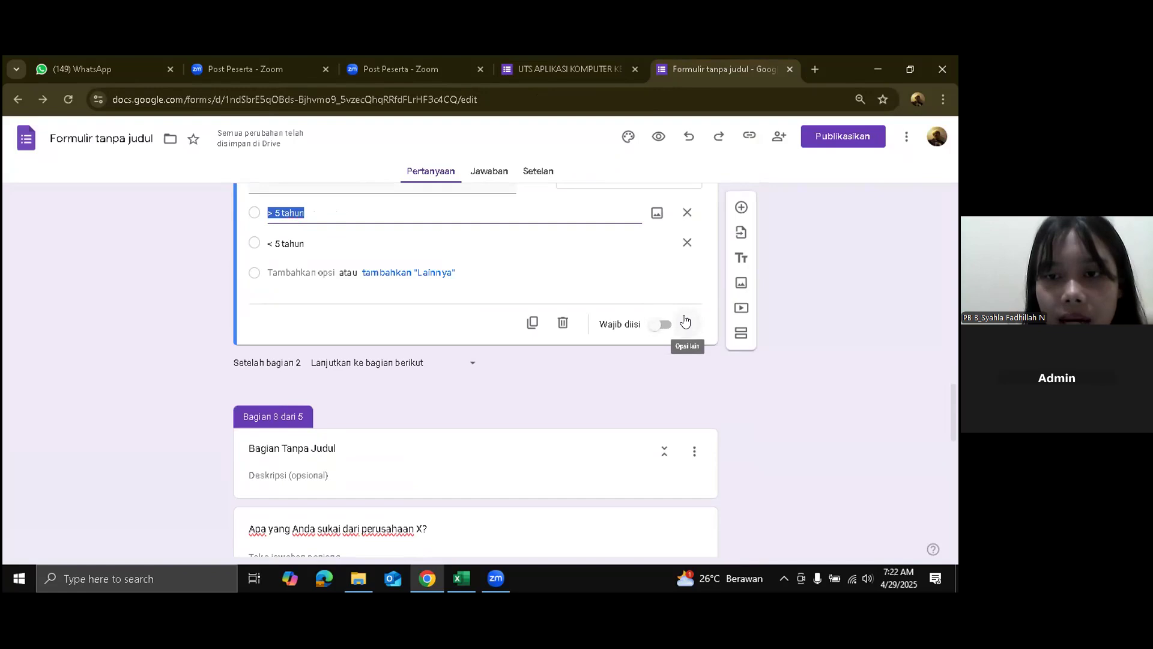
click(687, 322)
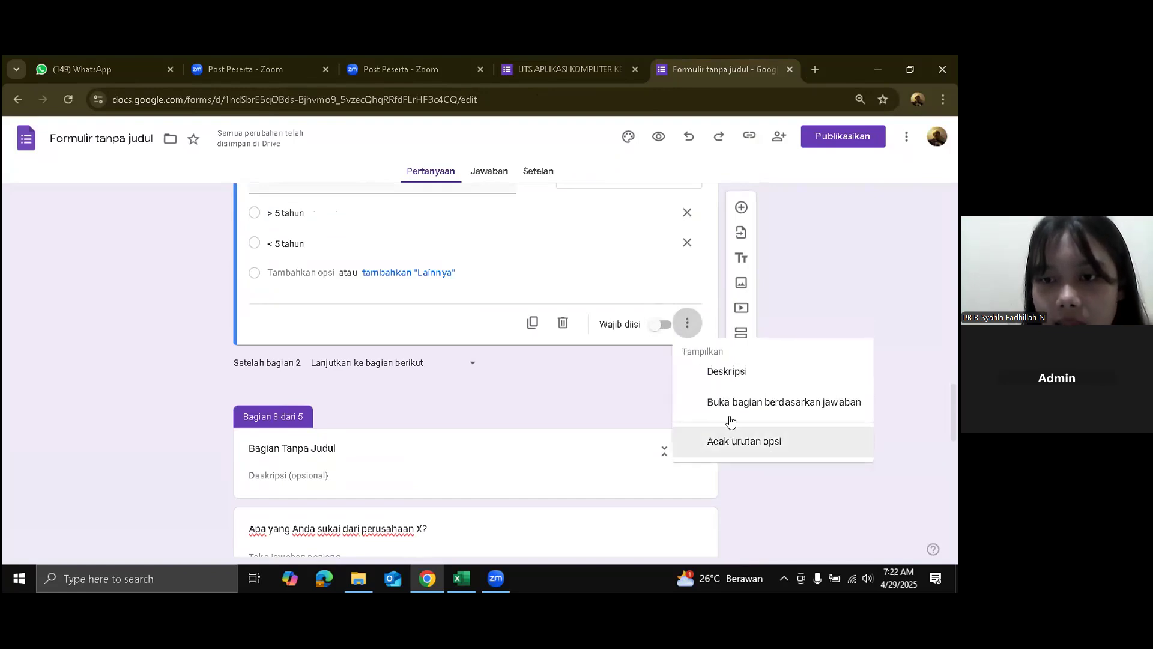
click(726, 404)
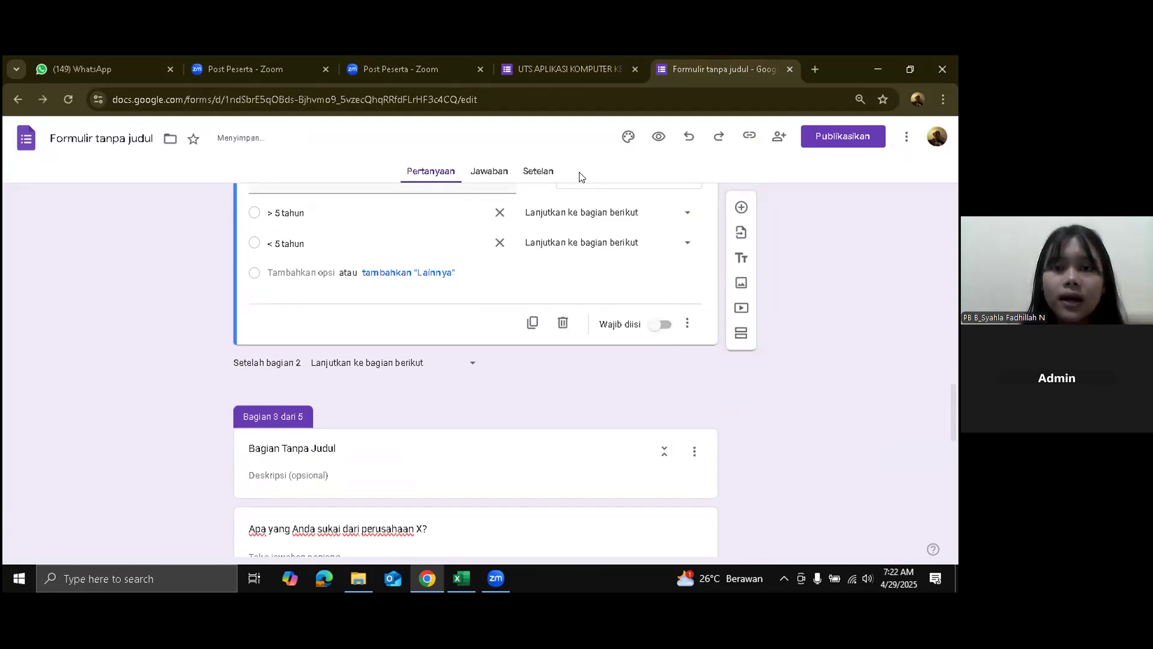
click(644, 218)
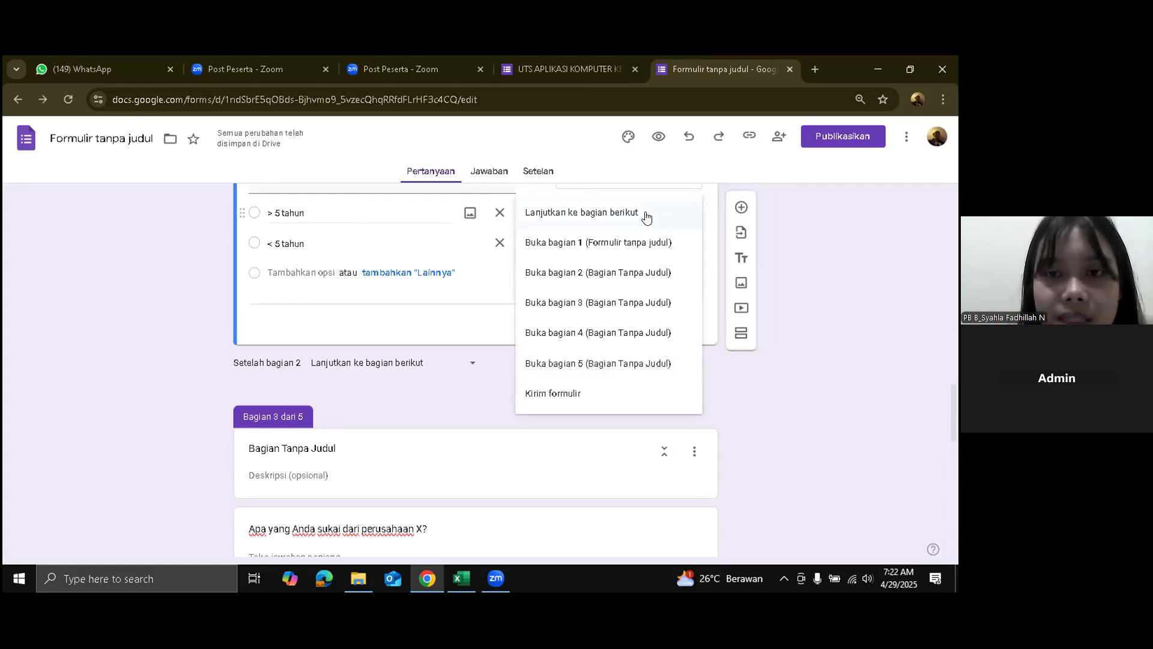
click(613, 306)
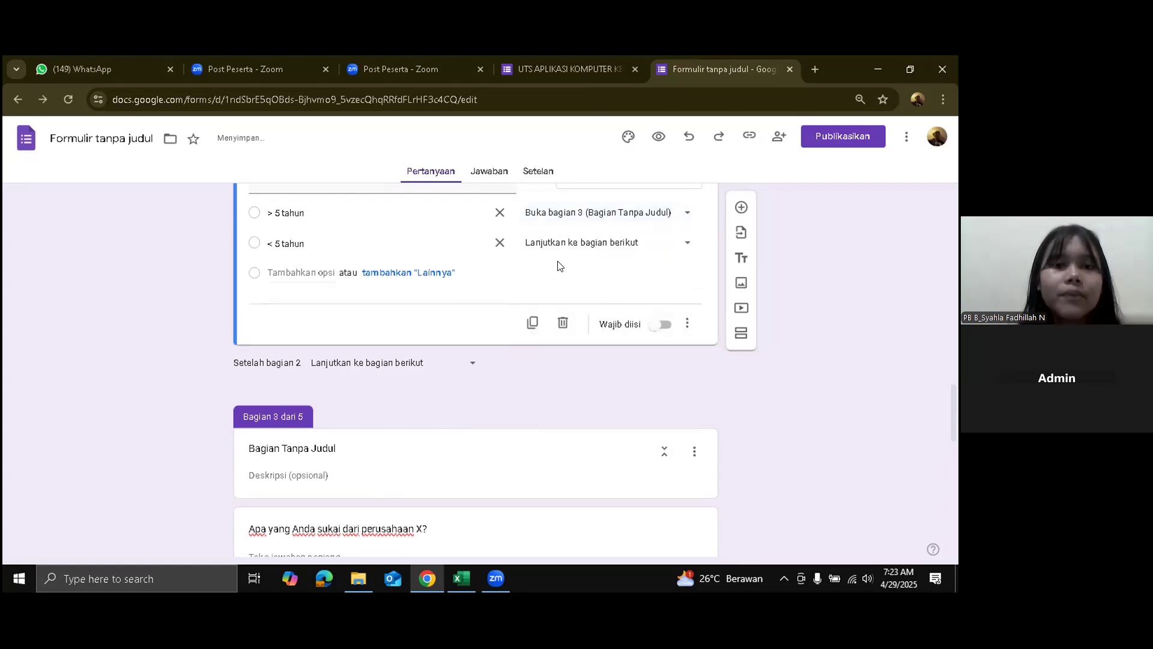
- Route the "< 5 tahun" answer of Lama bekerja to section 4
click(623, 244)
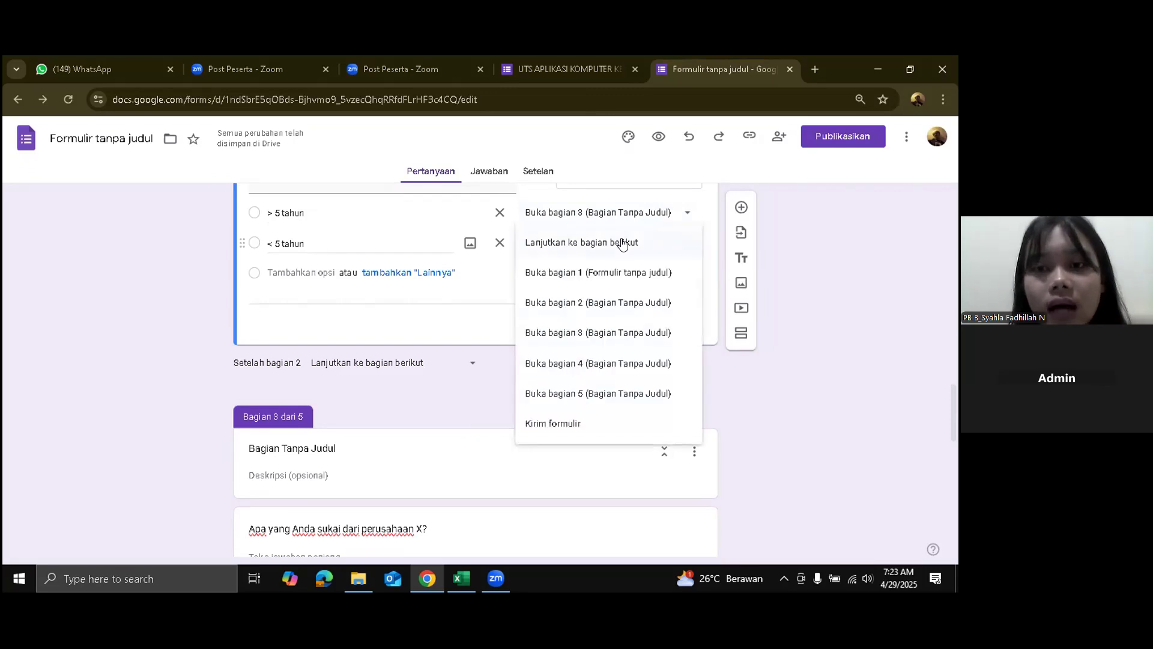
click(595, 364)
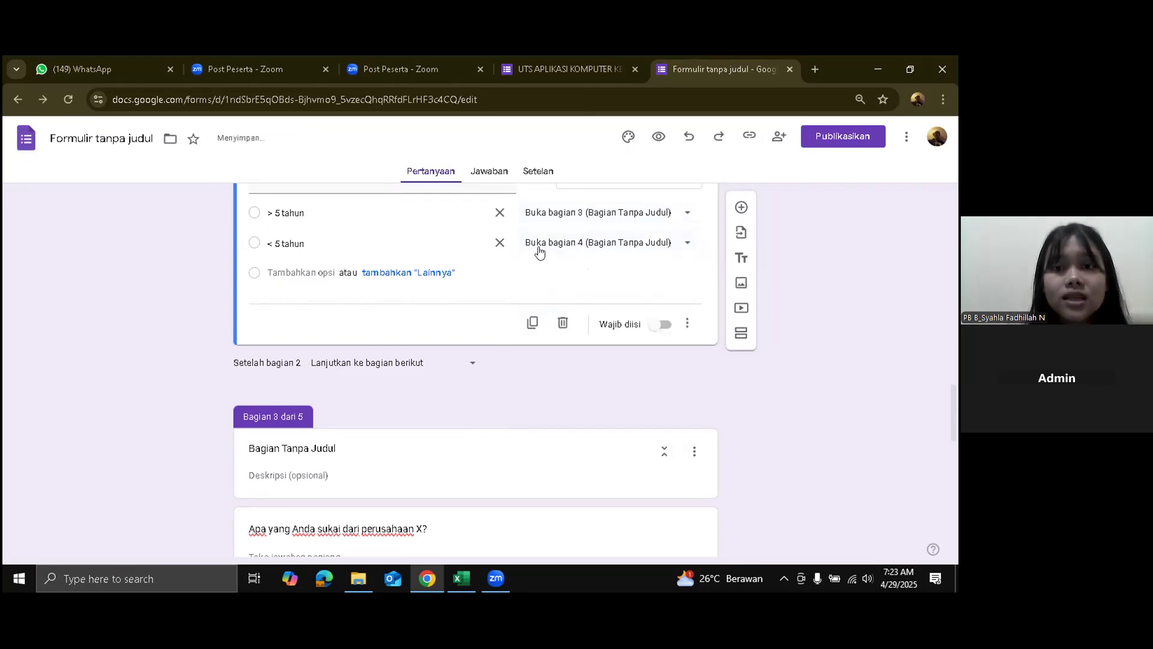
scroll(535, 254, up, 1)
scroll(531, 254, down, 4)
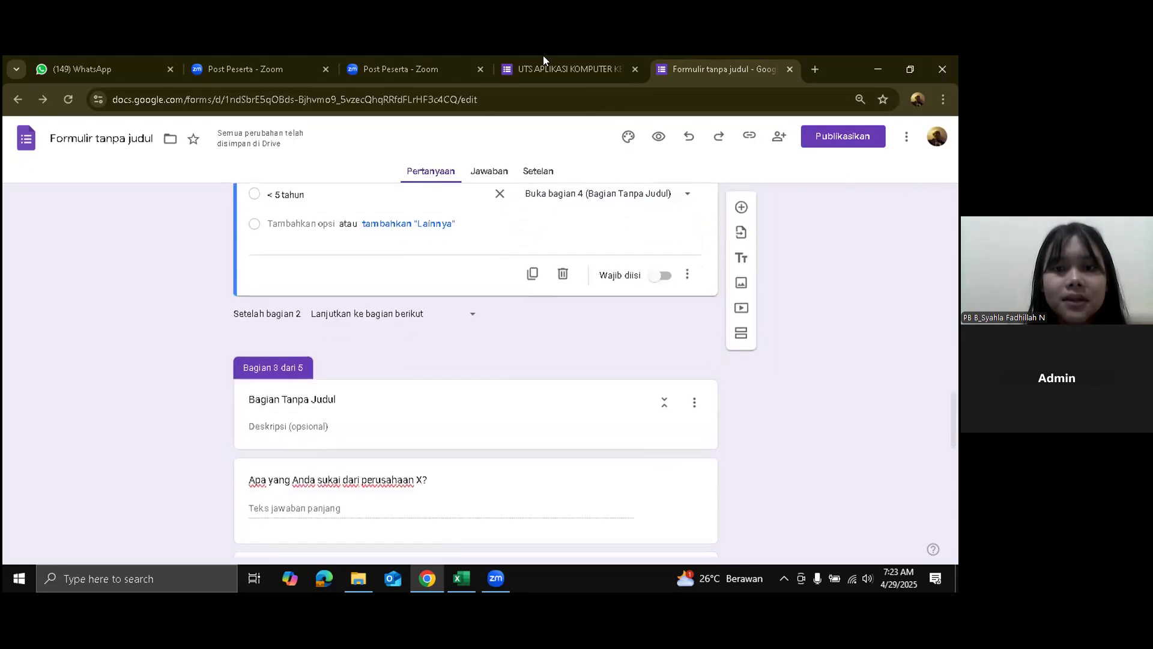
- Following the assignment's Halaman 3 rule, set the form to go to section 5 after section 3
click(541, 57)
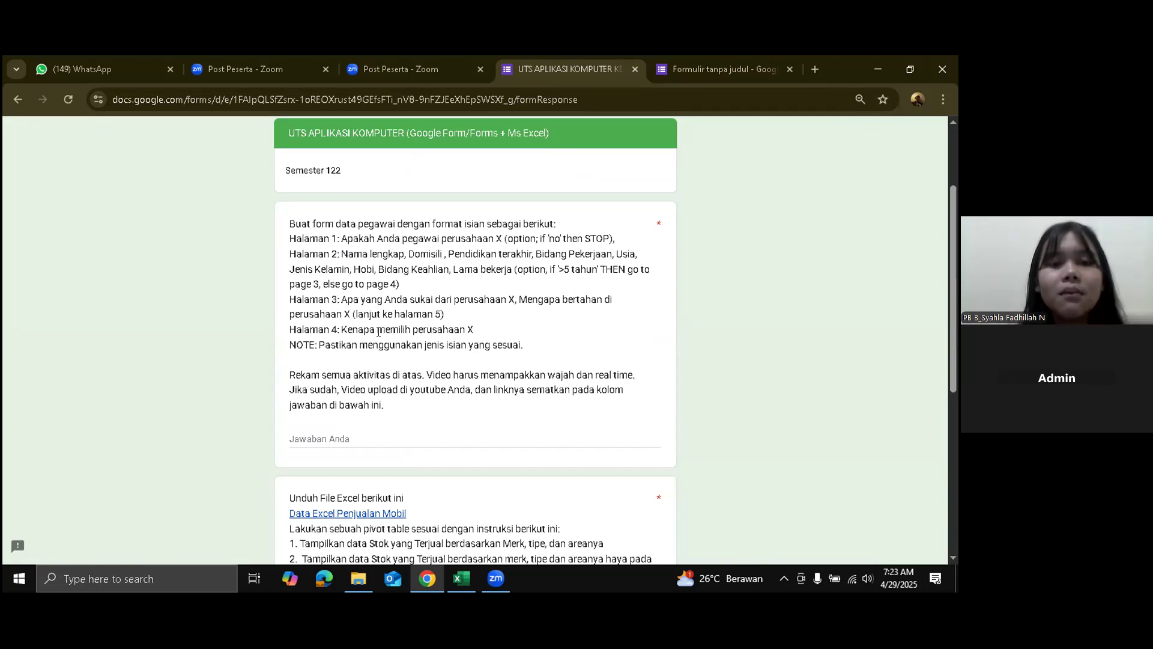
click(681, 55)
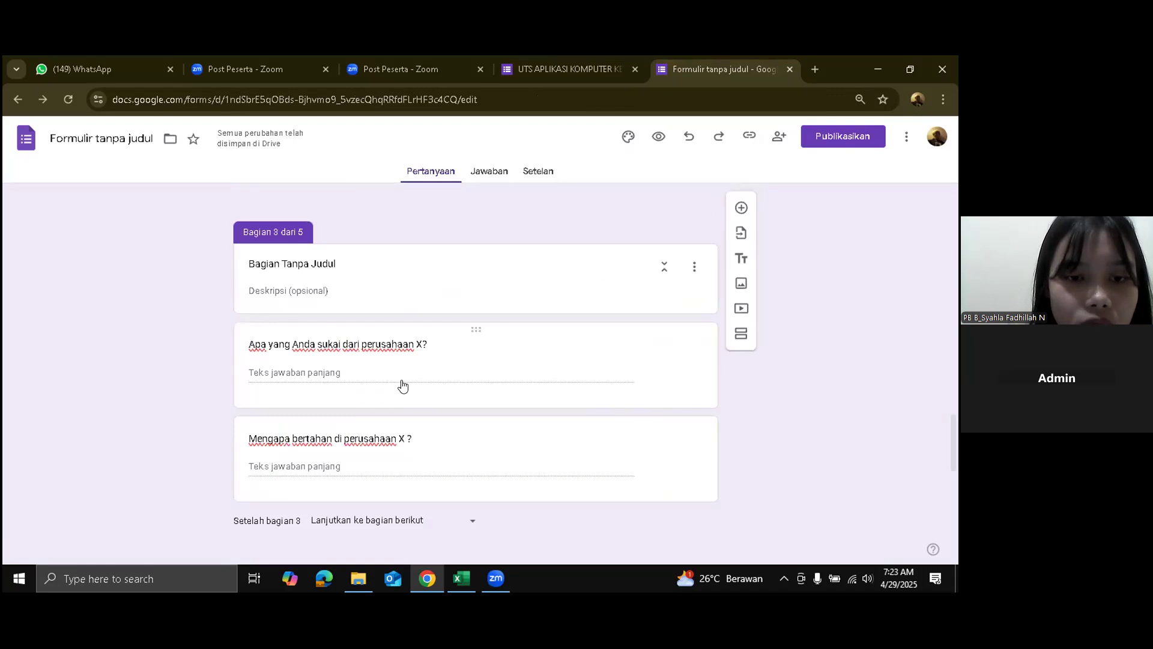
scroll(401, 384, down, 5)
scroll(401, 384, down, 2)
scroll(401, 380, up, 2)
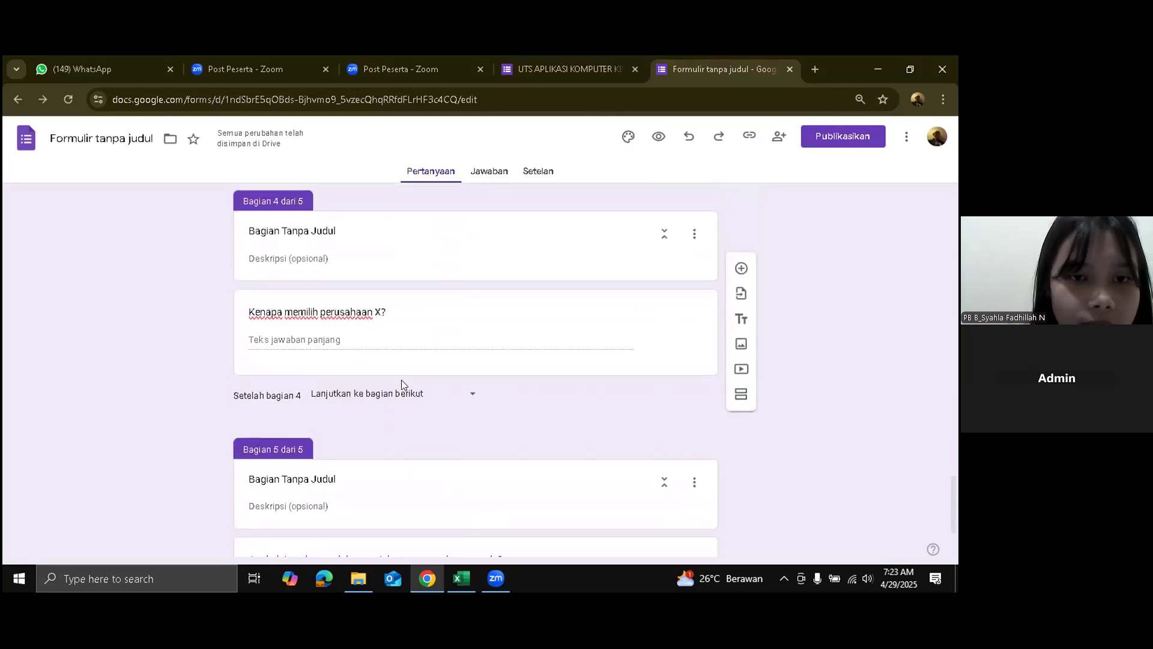
scroll(401, 379, up, 5)
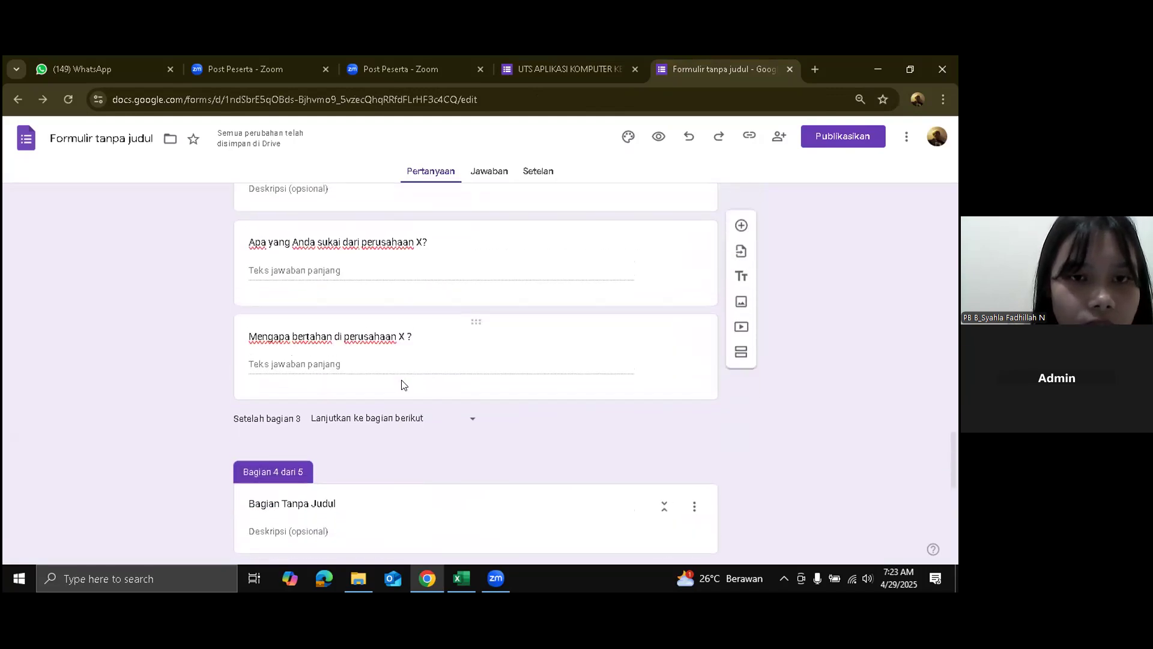
scroll(401, 379, down, 1)
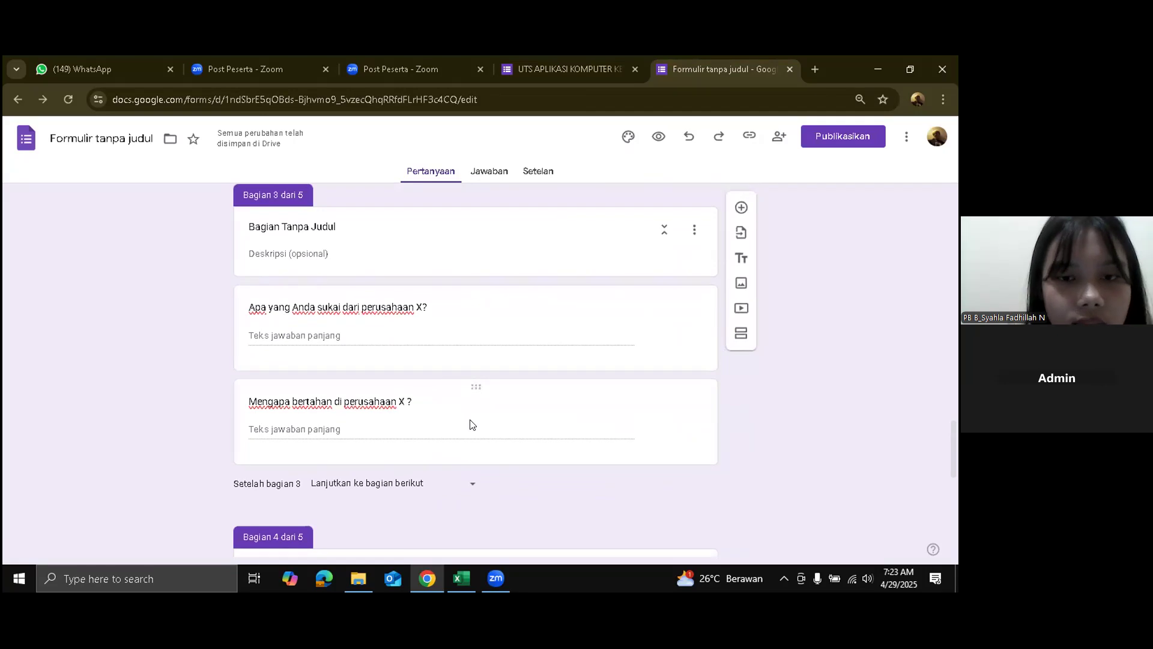
scroll(470, 424, down, 1)
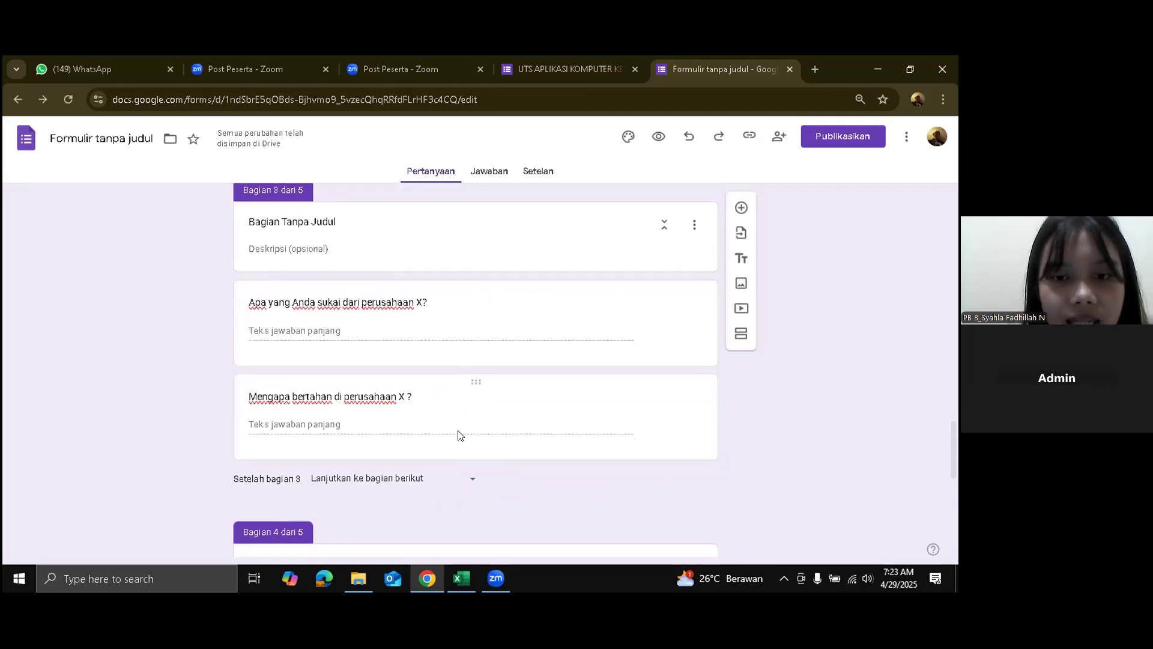
click(470, 479)
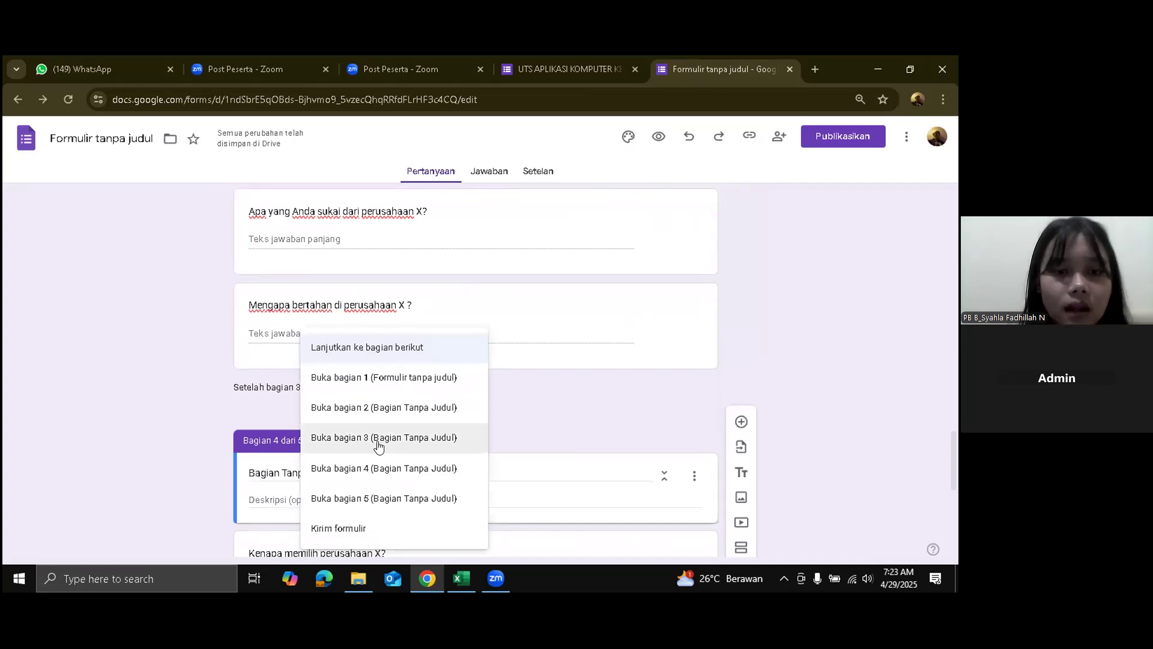
click(322, 499)
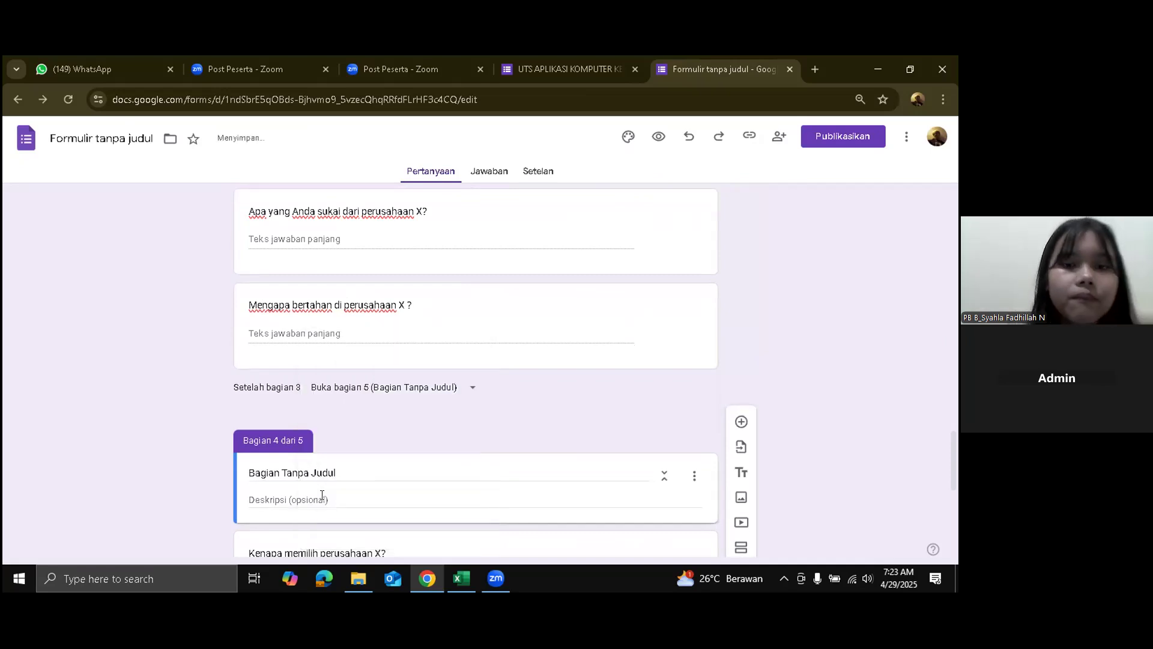
- Check the assignment's Halaman 4 rule and review the form's sections and questions against the brief
click(517, 57)
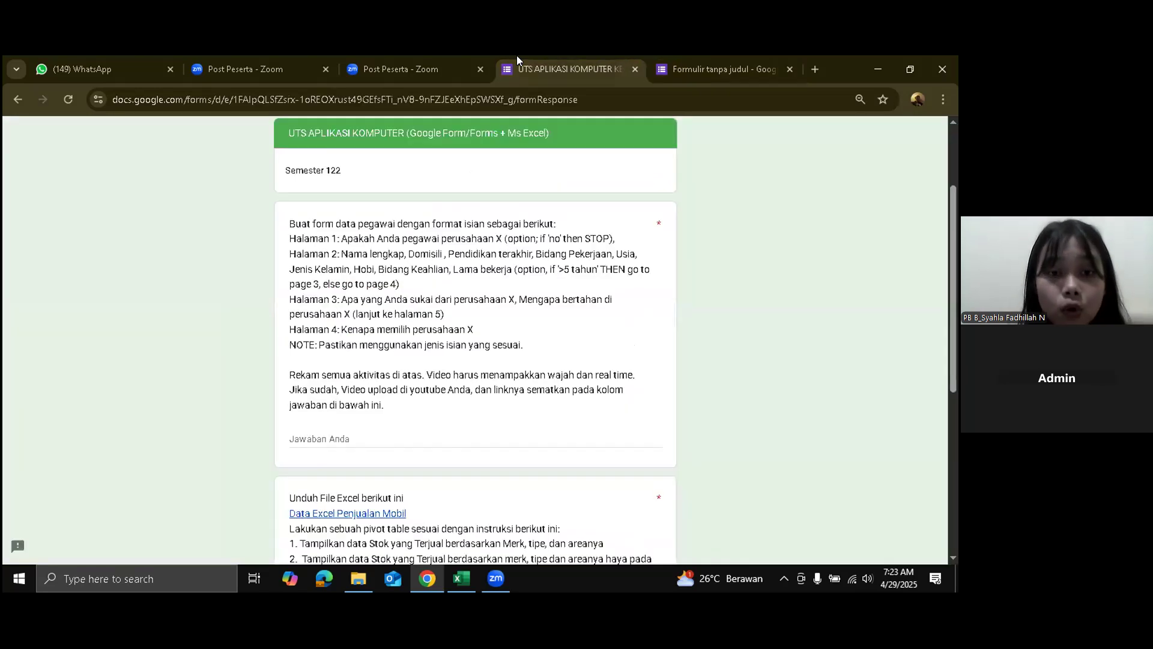
click(653, 58)
scroll(621, 227, down, 6)
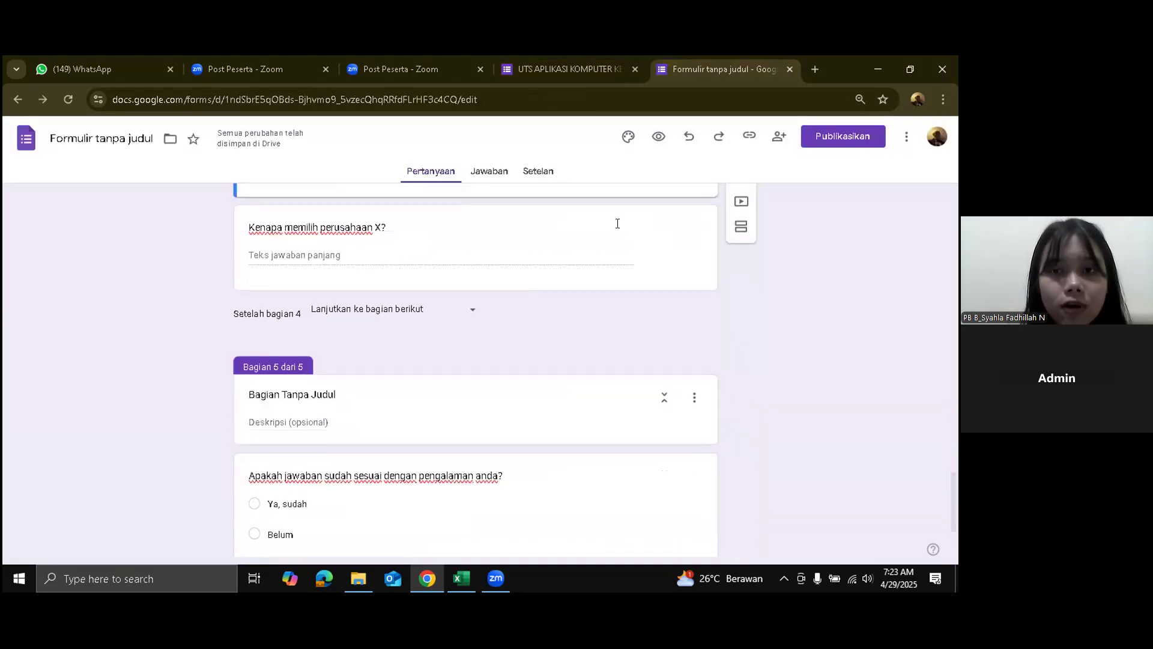
scroll(620, 229, up, 5)
scroll(620, 229, down, 5)
scroll(621, 228, up, 2)
scroll(620, 228, up, 8)
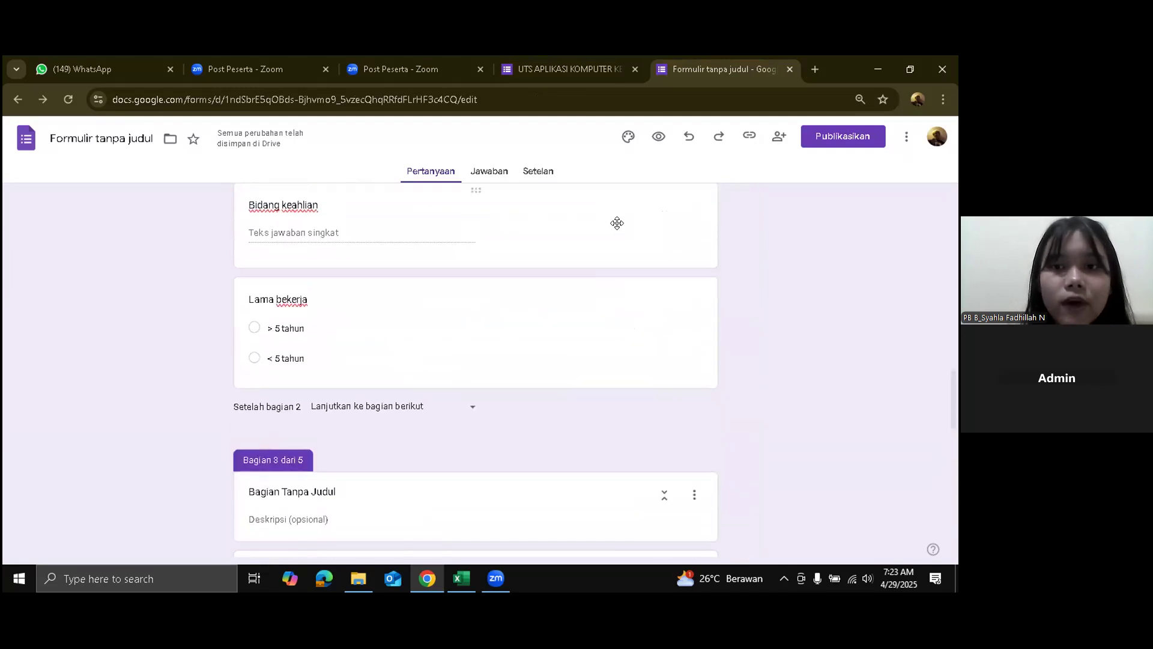
scroll(619, 226, up, 5)
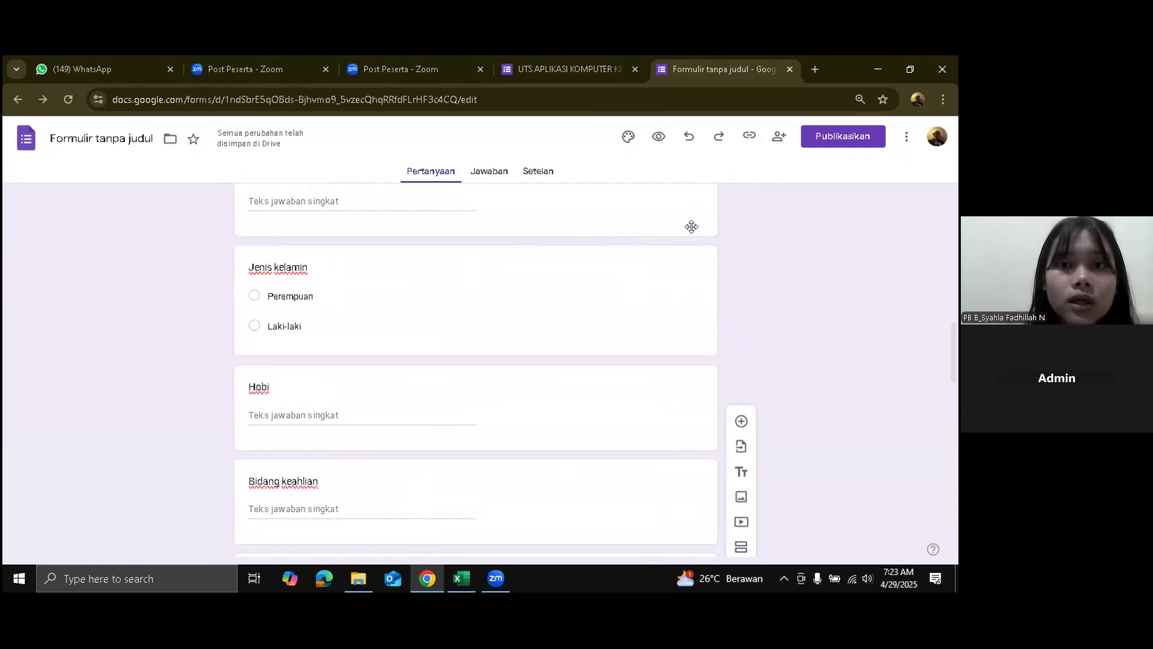
- Publish the form for anyone with the link
click(815, 142)
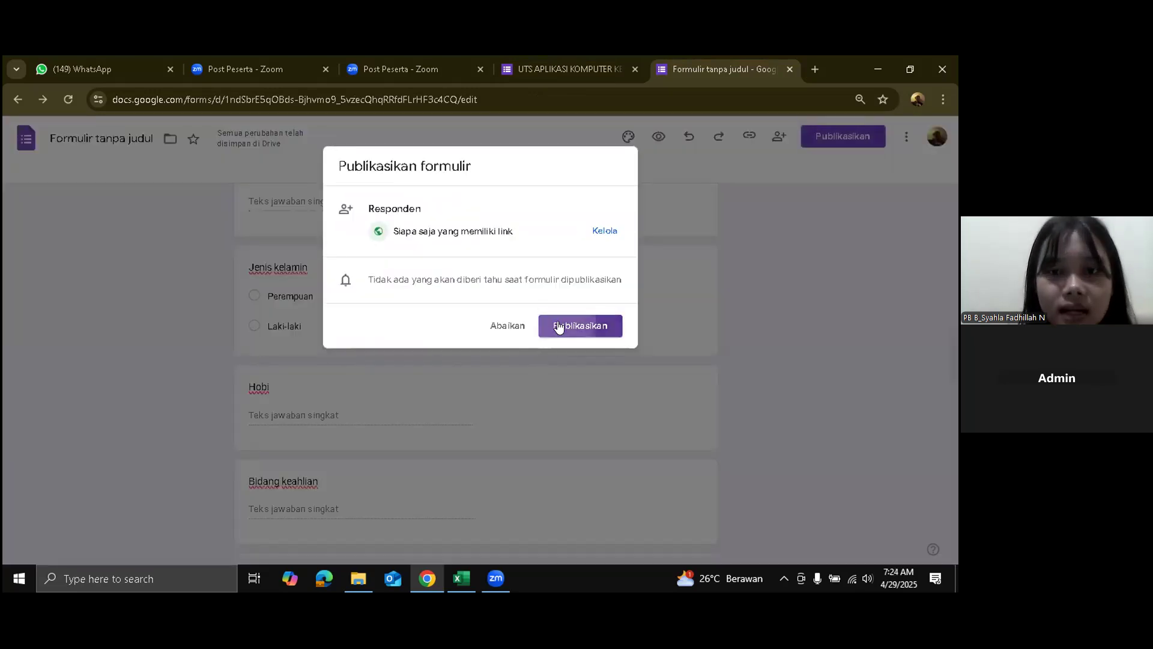
click(558, 326)
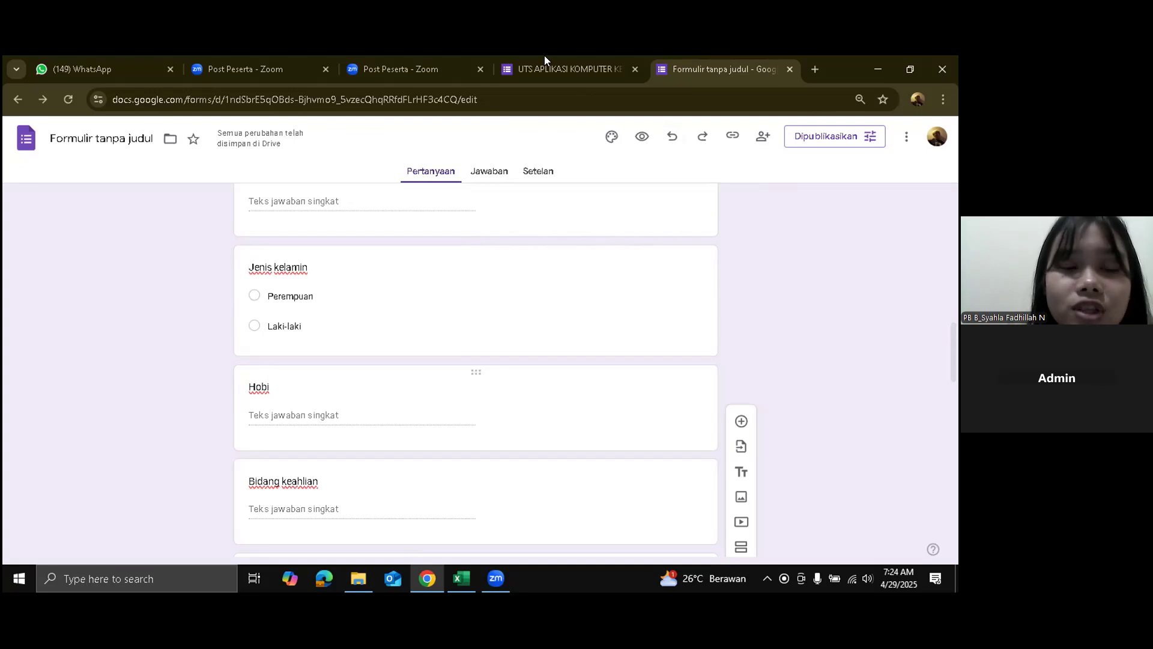
- Read the assignment's pivot table instructions, switch to the Book1 workbook in Excel and dismiss the open PivotTable dialog
key(ctrl+shift+Tab)
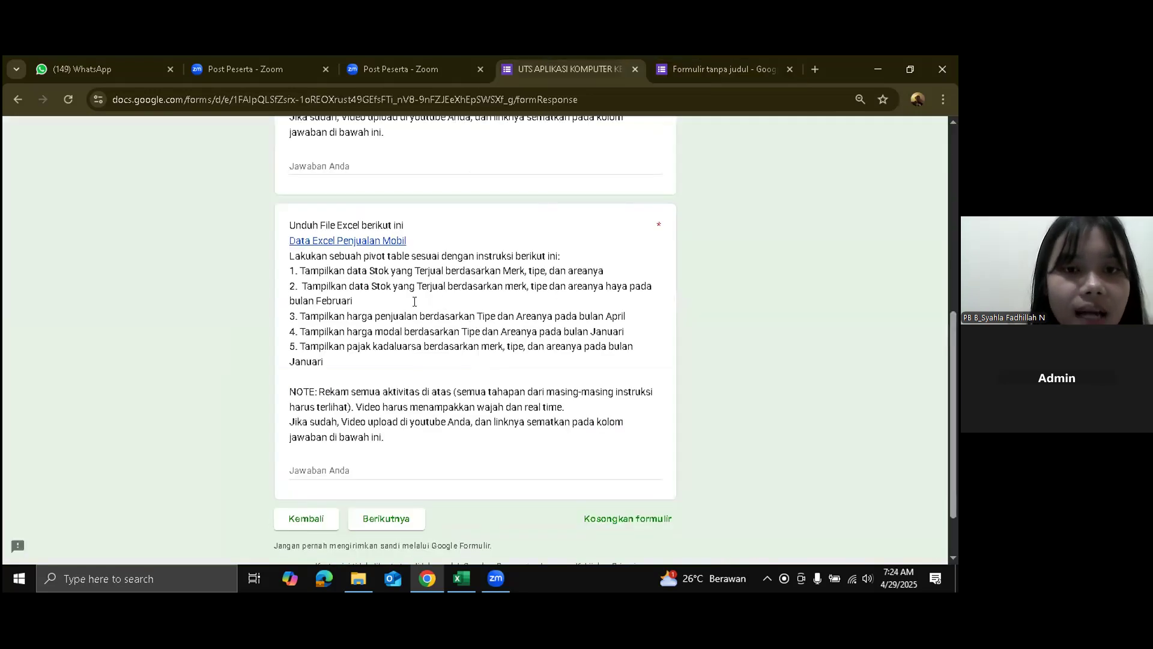
mouse_move(426, 580)
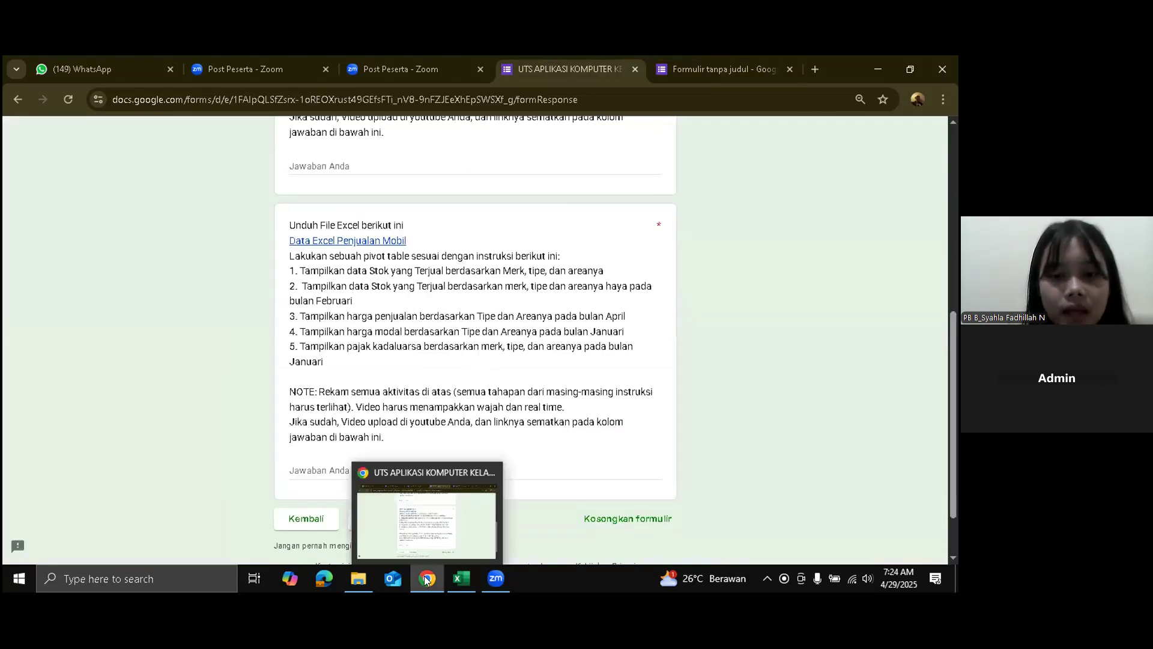
click(461, 574)
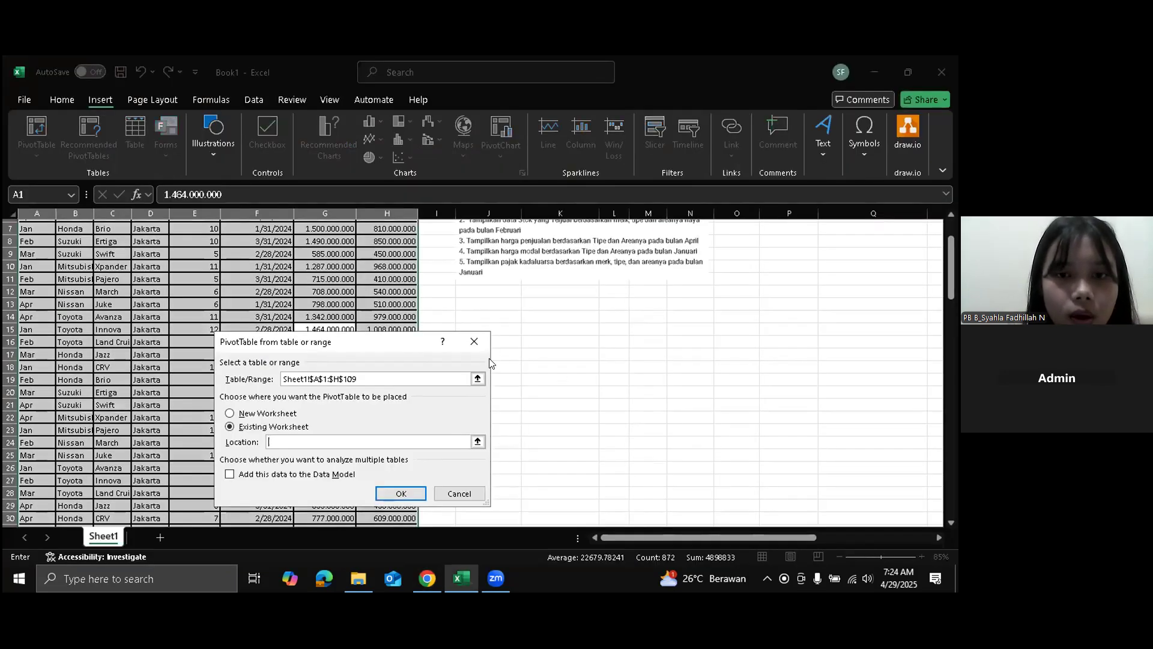
click(473, 342)
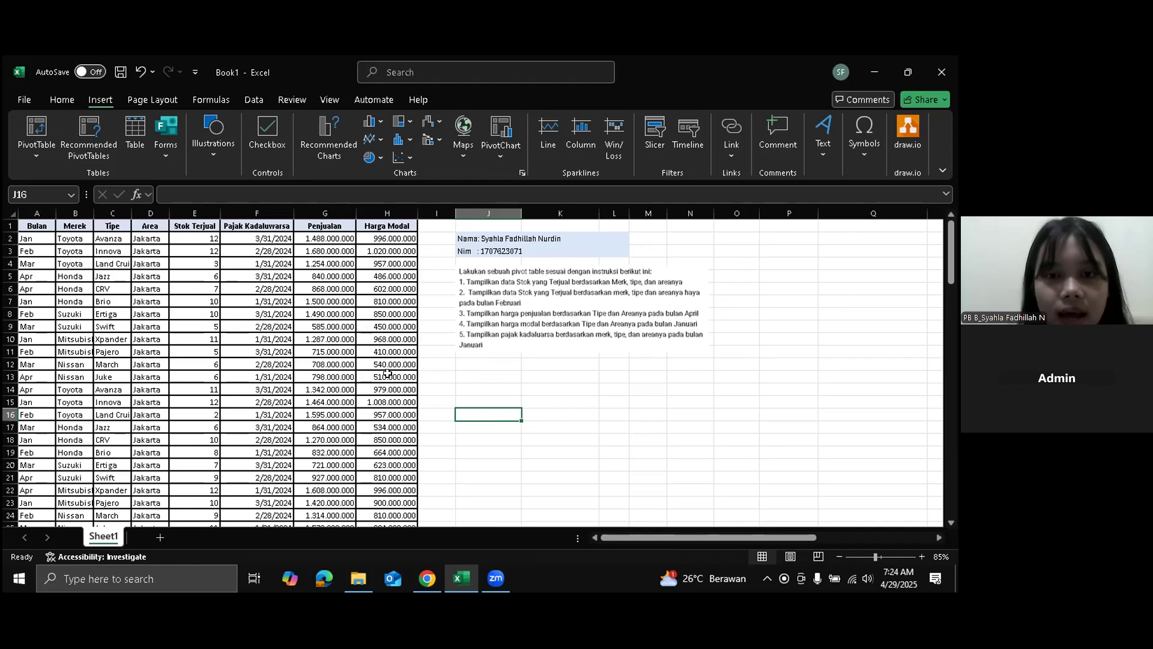
- Create a PivotTable from the car sales data in Sheet1 A1:H109, placed on the existing worksheet at J15
click(323, 380)
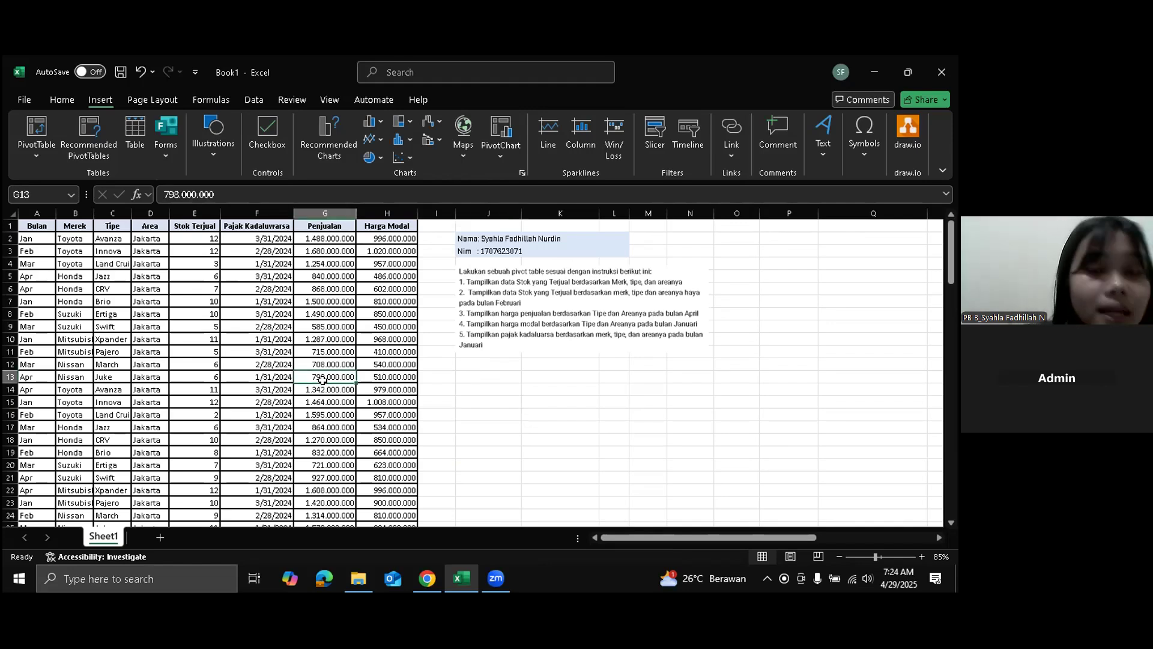
key(ctrl+a)
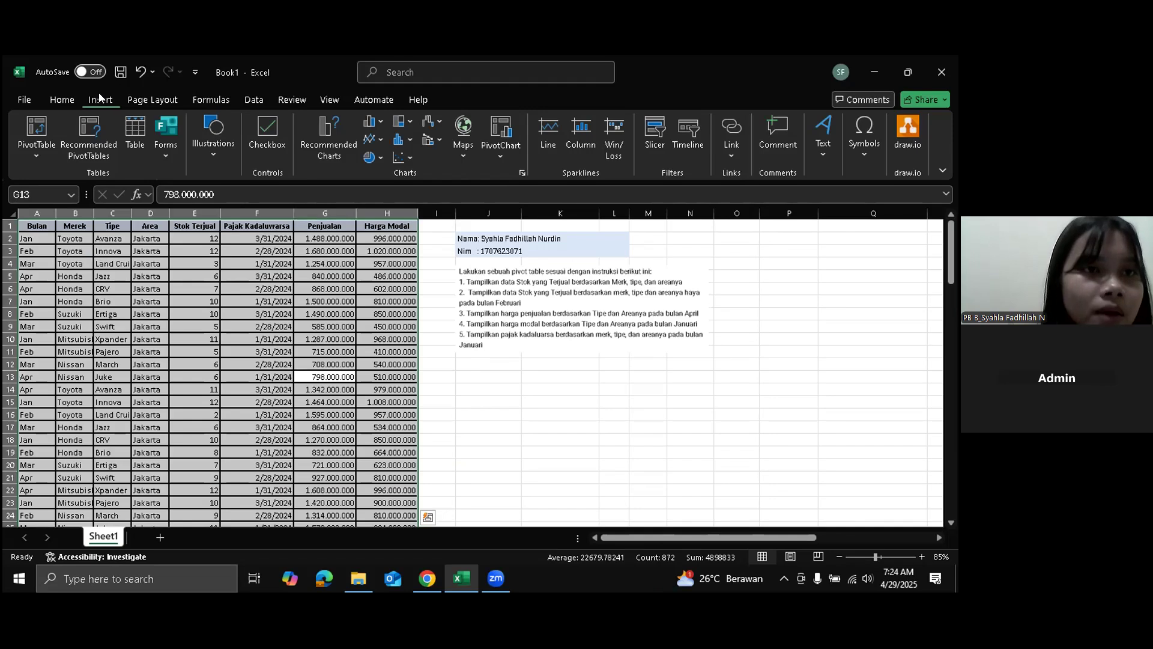
click(33, 157)
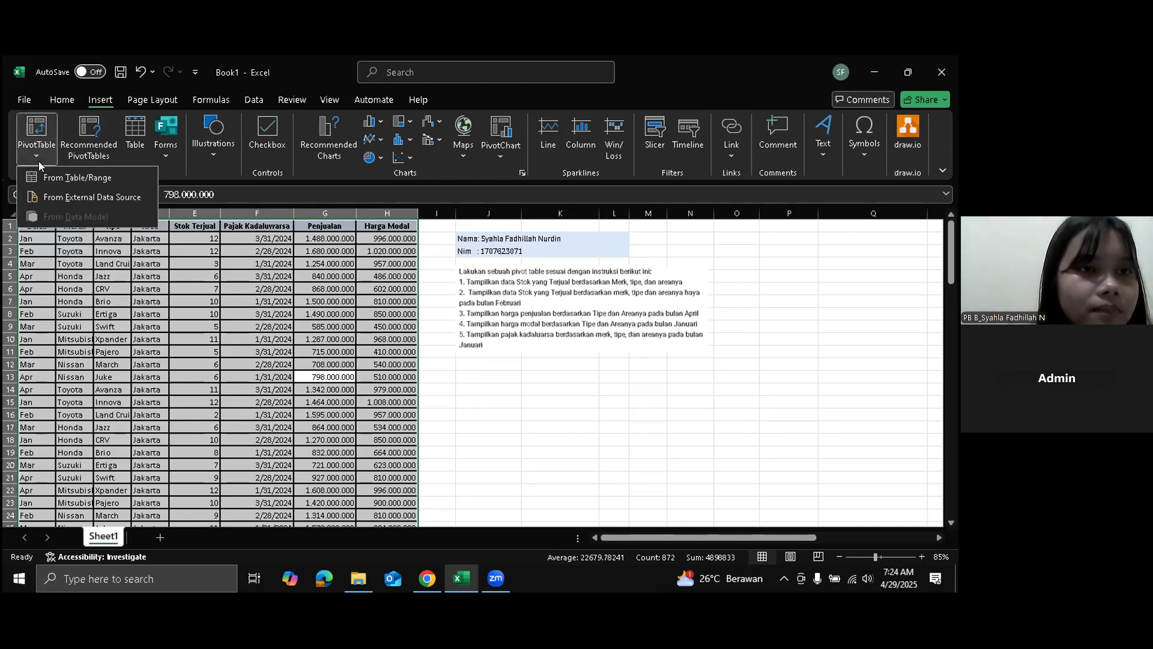
click(57, 178)
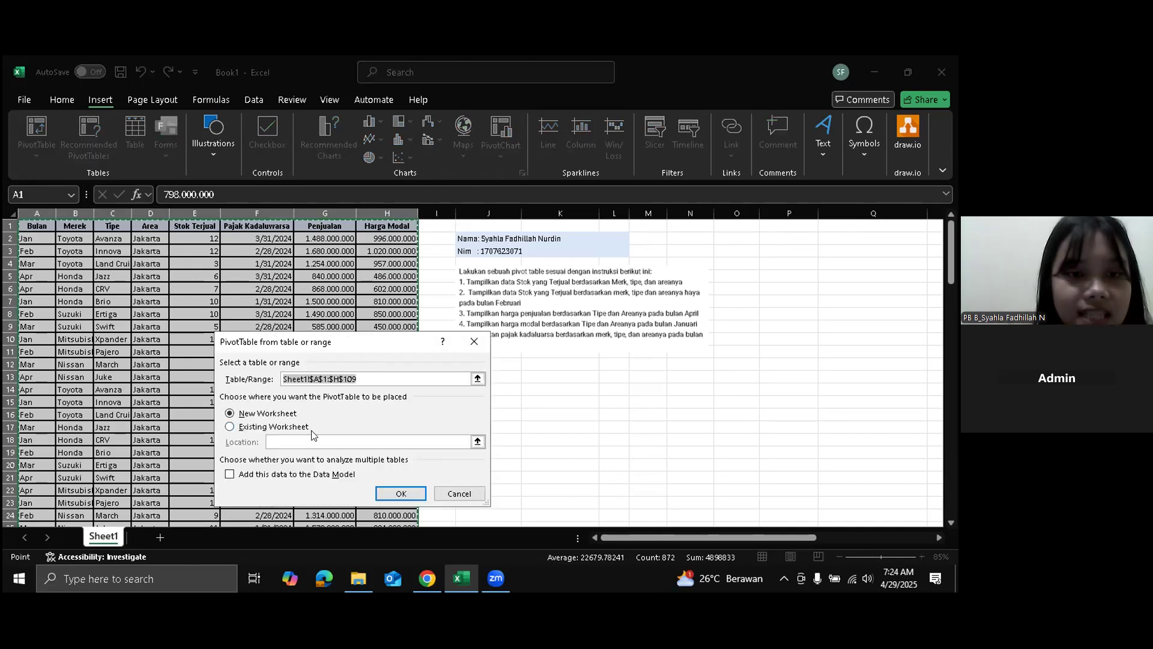
click(230, 428)
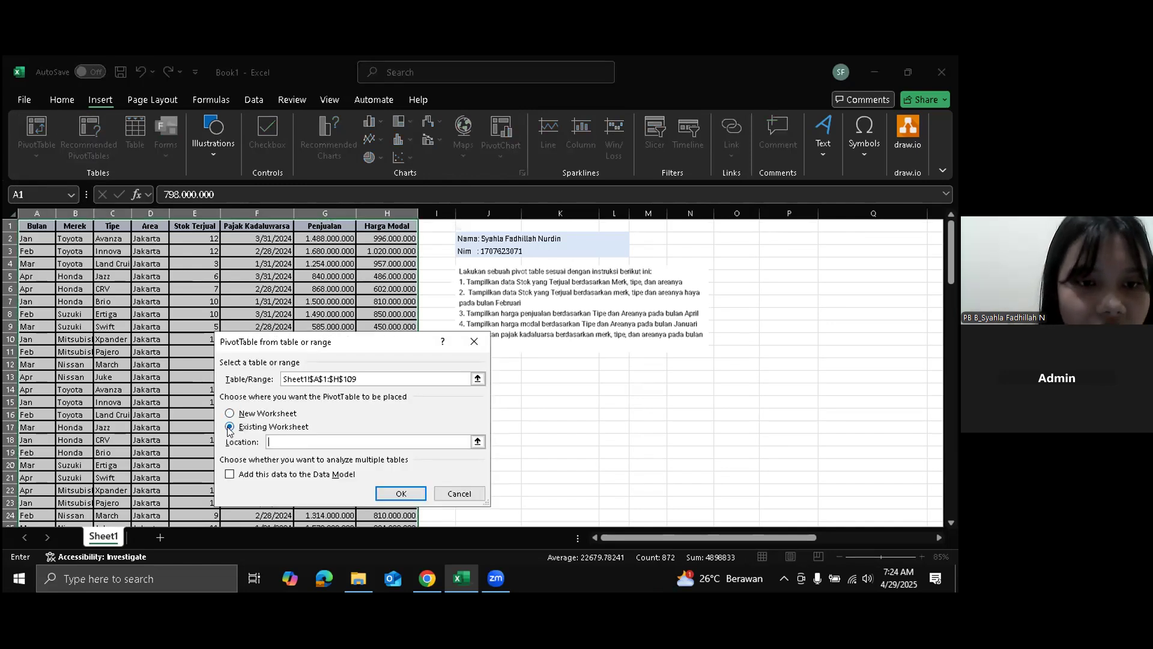
scroll(568, 461, down, 3)
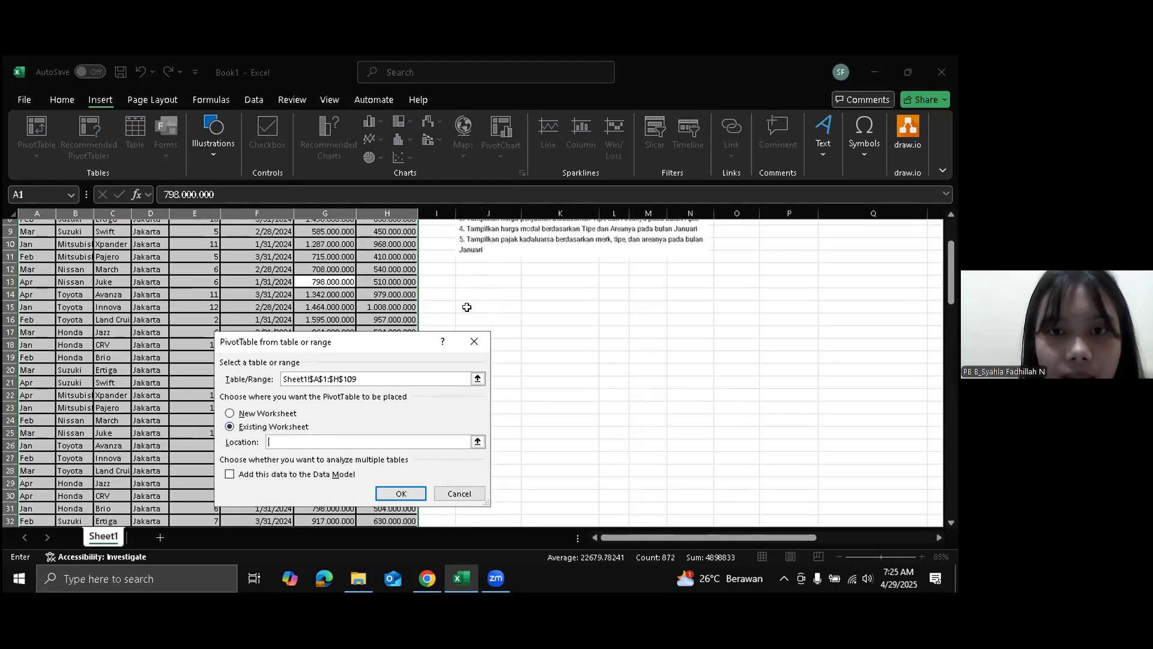
click(467, 305)
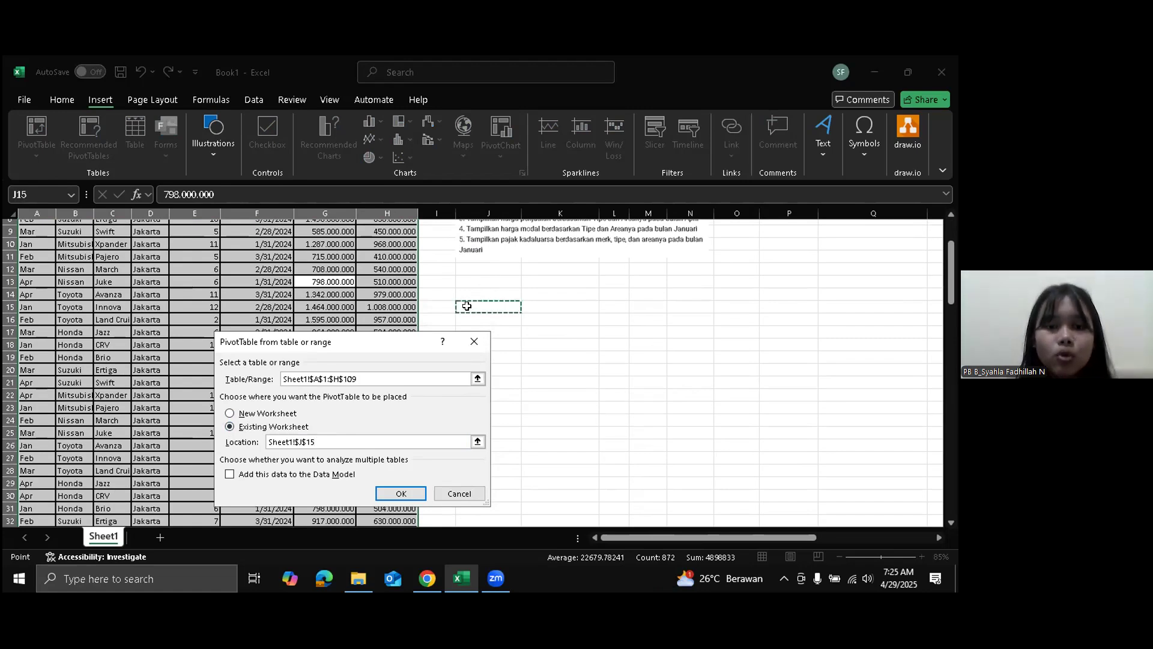
click(400, 494)
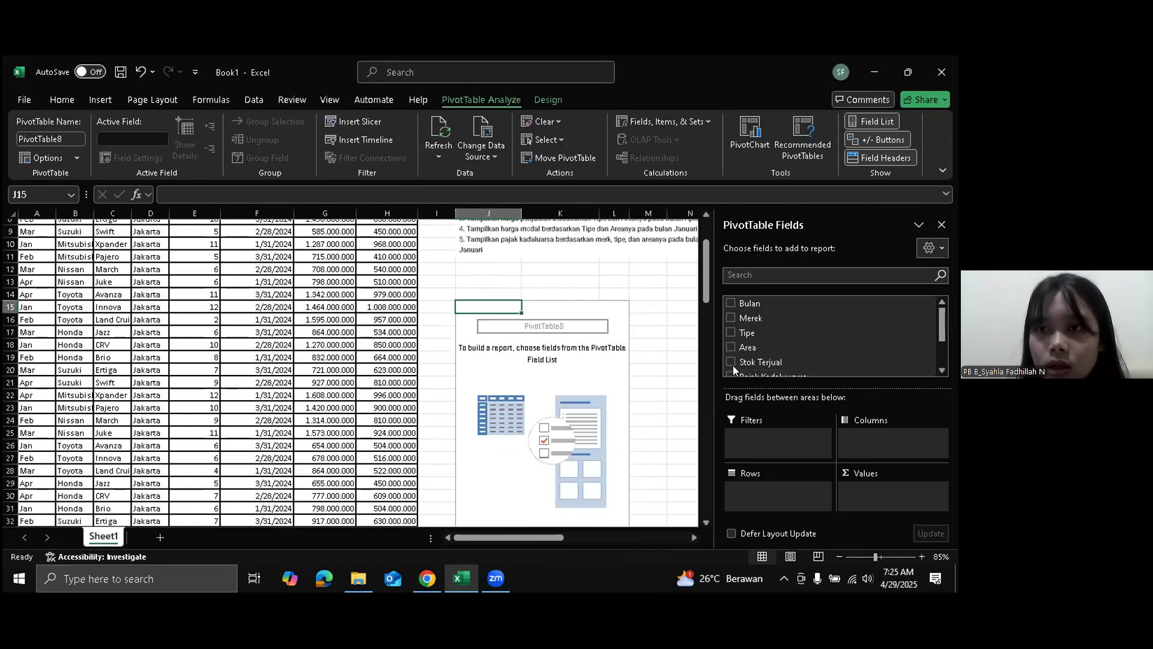
- Lay out the PivotTable at J15 with Area as columns, Stok Terjual as summed values, and Merek and Tipe as rows
scroll(622, 290, up, 2)
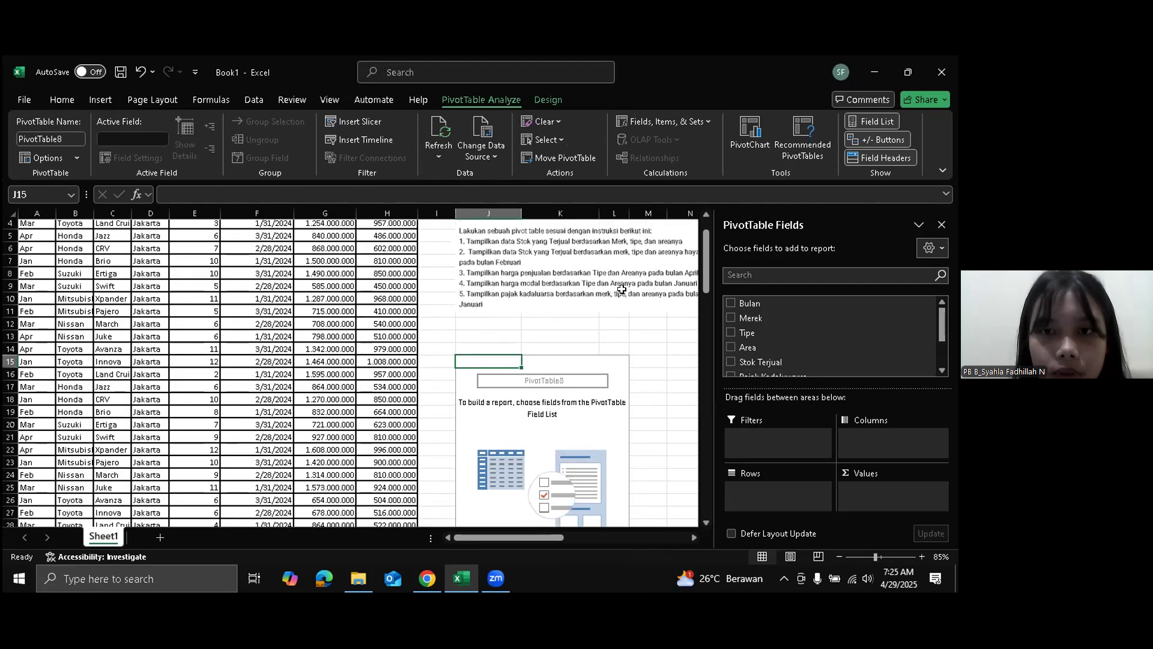
scroll(622, 289, up, 1)
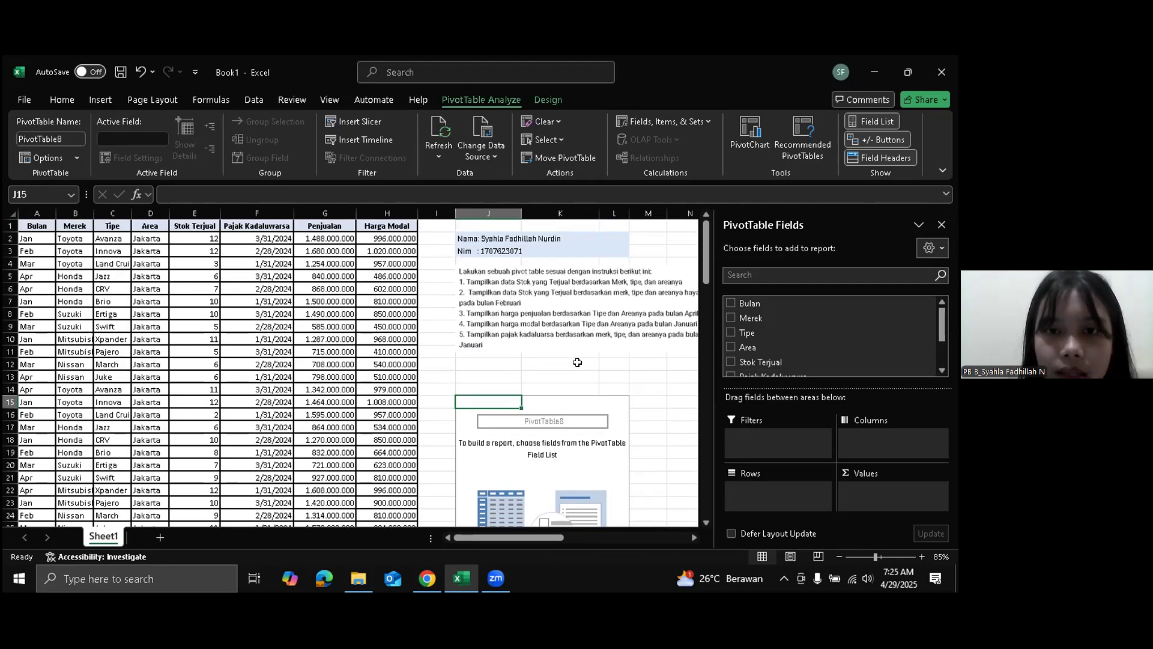
scroll(577, 362, right, 2)
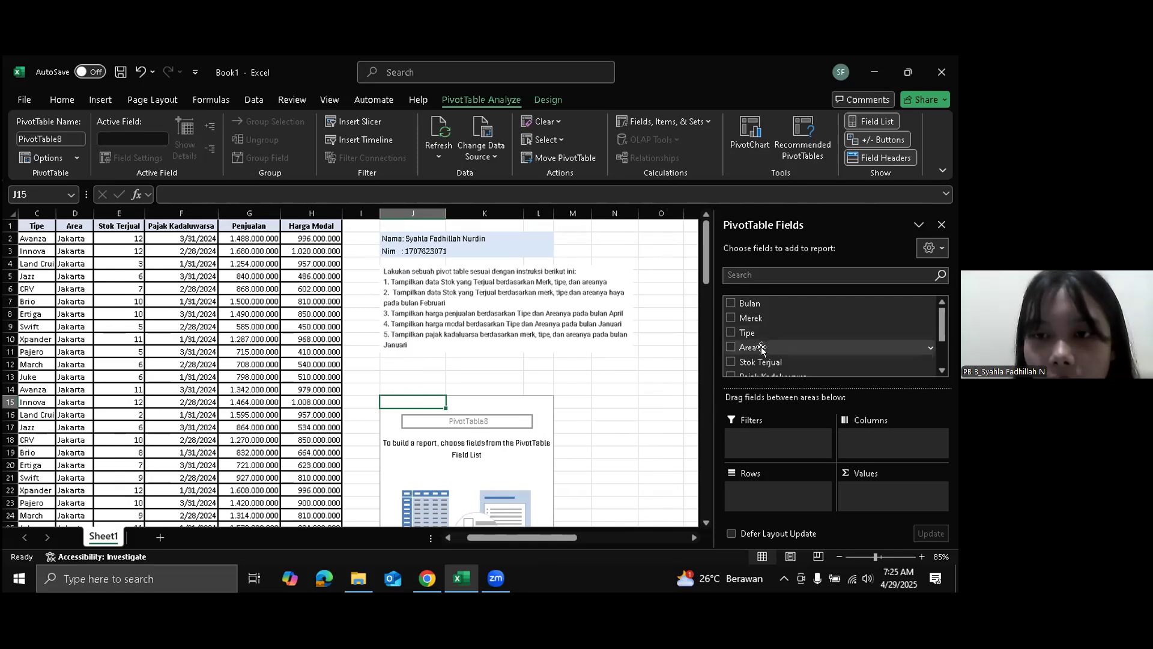
drag(761, 349, 865, 445)
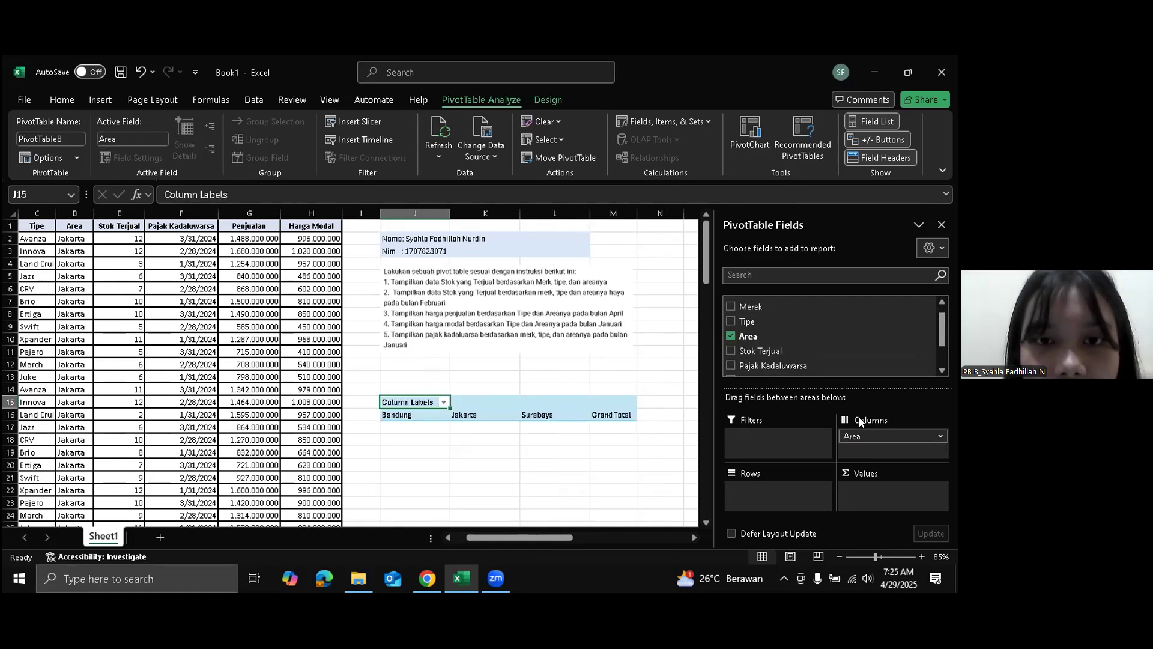
drag(836, 352, 881, 485)
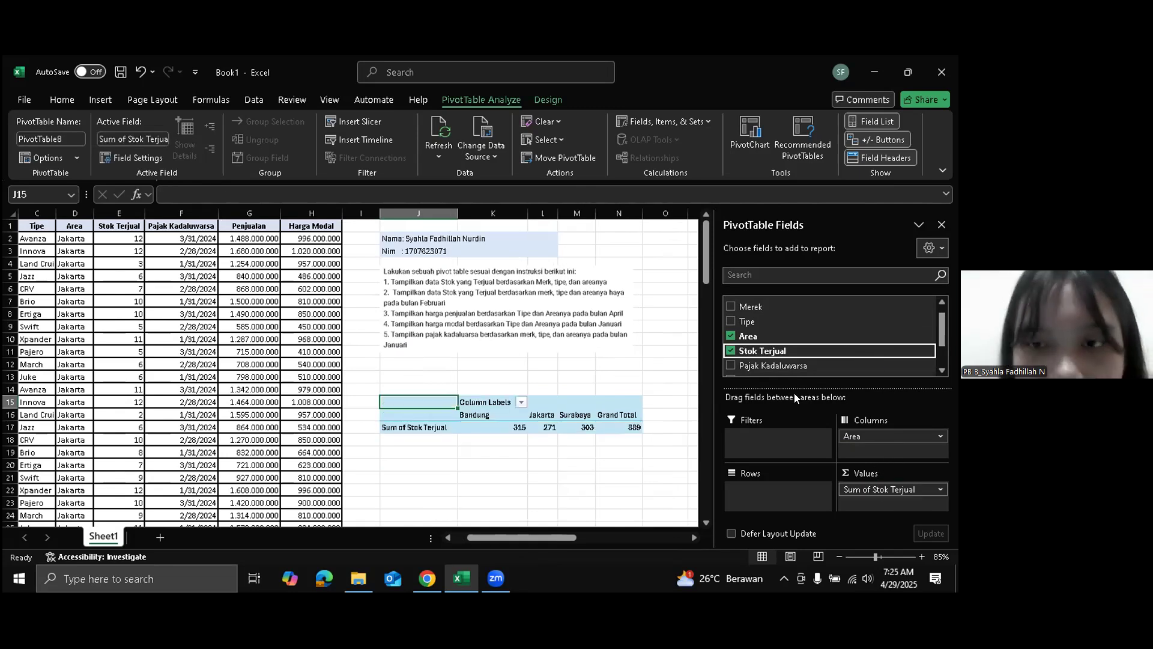
drag(751, 307, 755, 499)
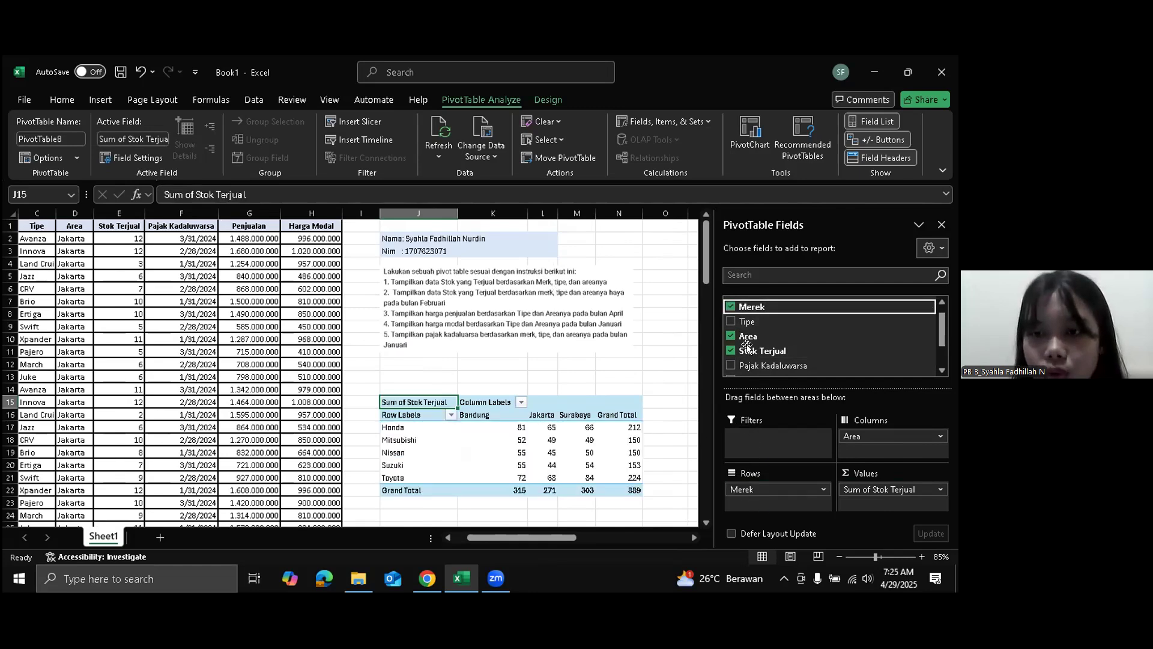
drag(747, 322, 757, 497)
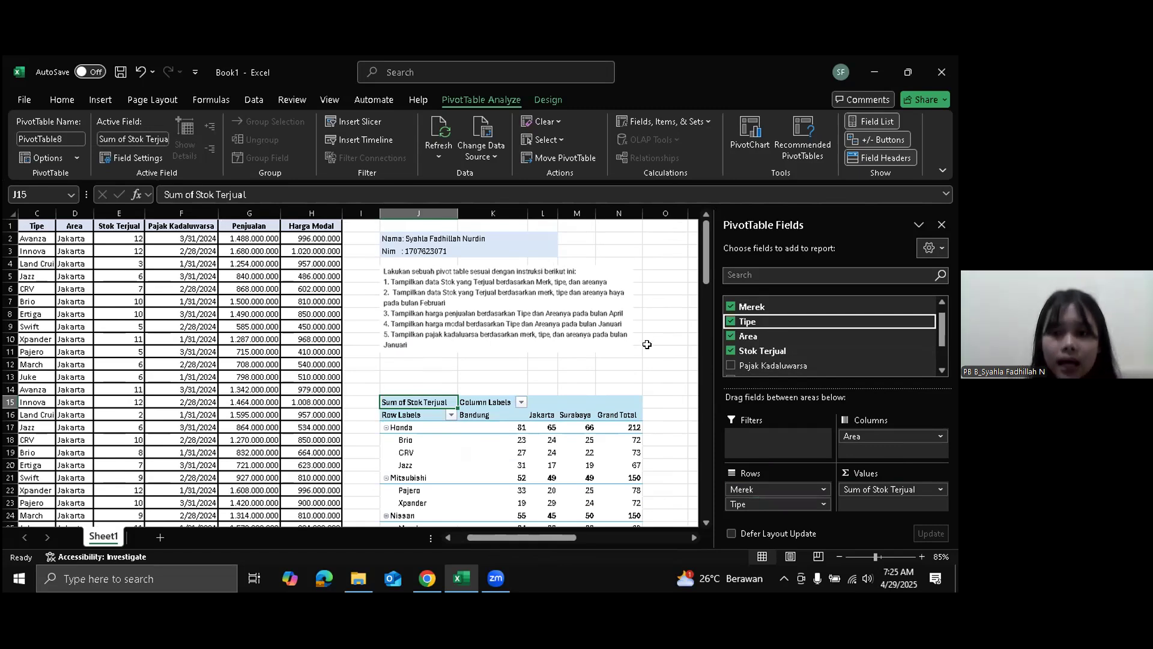
scroll(648, 348, down, 3)
scroll(653, 356, down, 2)
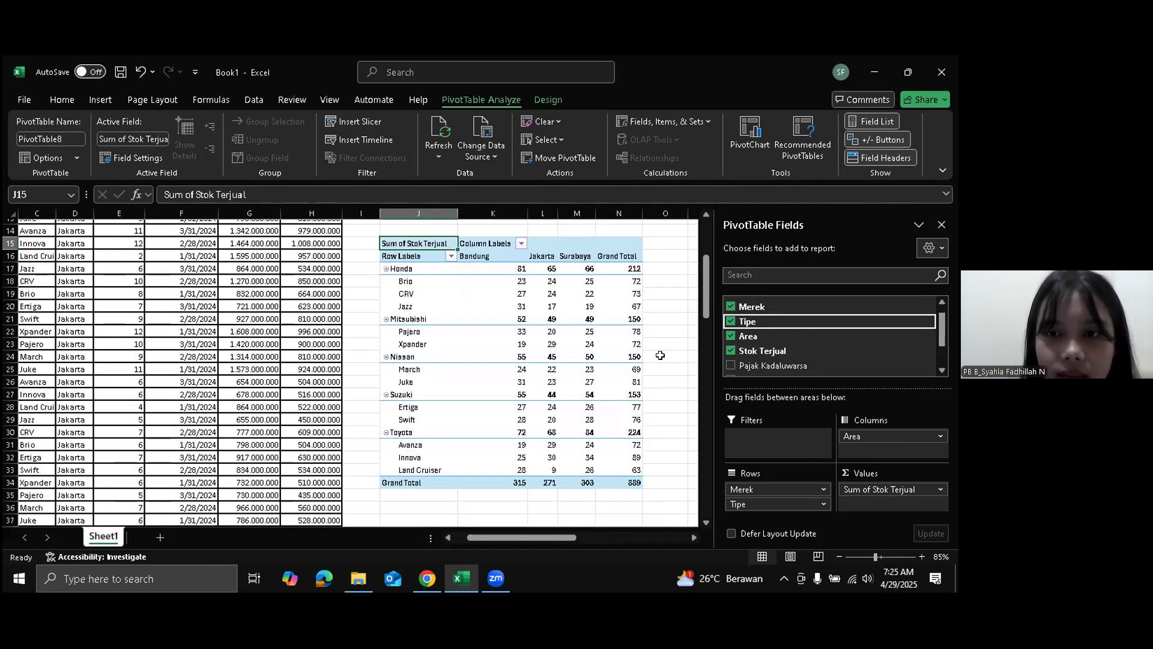
click(660, 356)
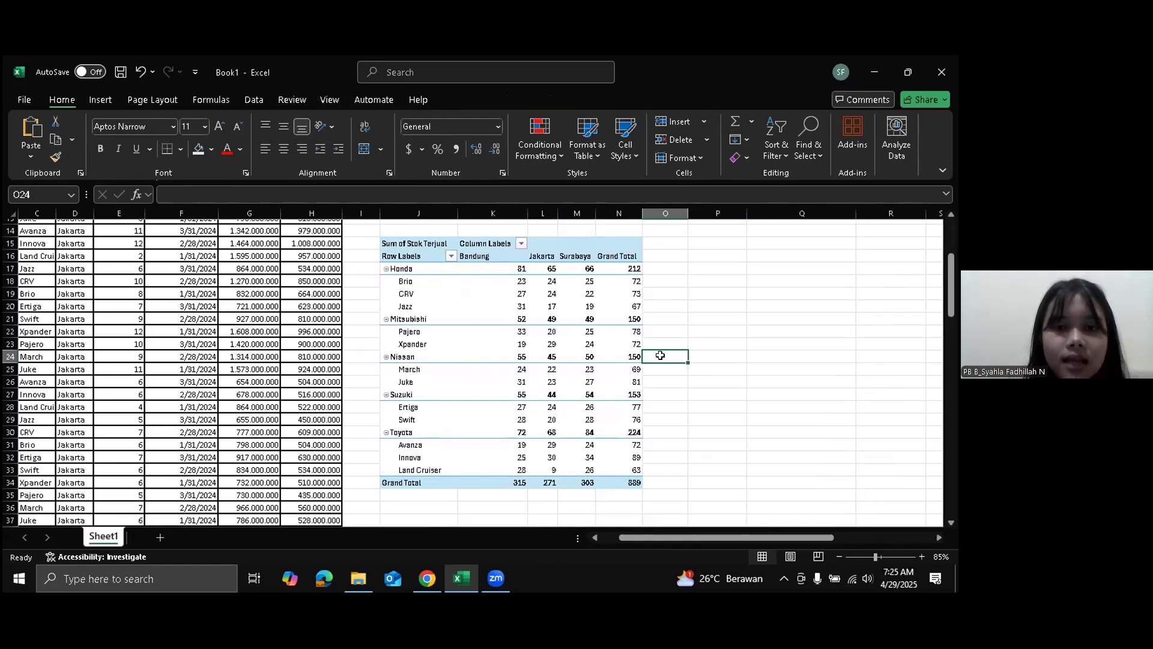
- Create a second PivotTable from the car sales data in Sheet1 A1:H109, placed on the existing worksheet at J37
scroll(660, 355, down, 1)
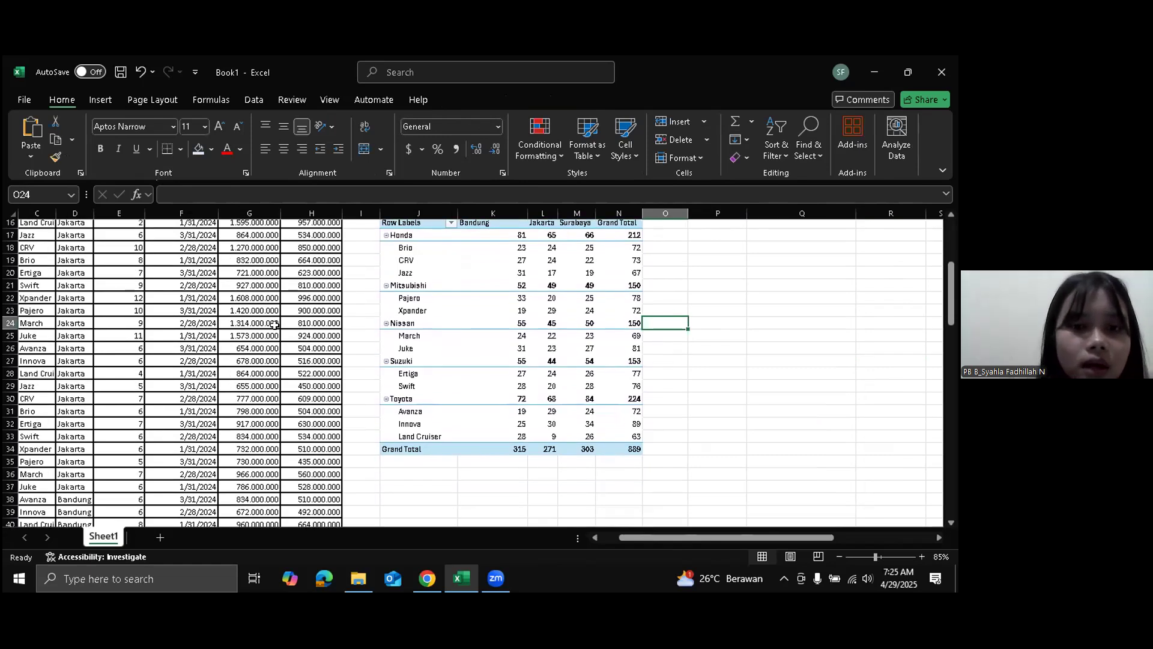
click(274, 325)
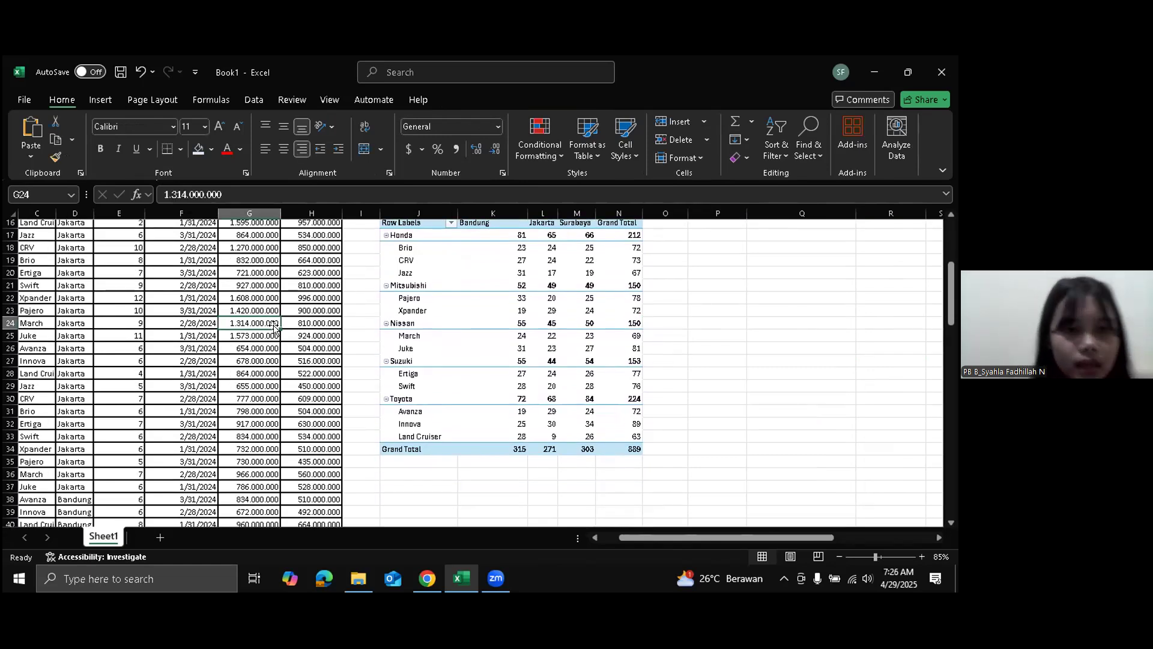
key(ctrl+a)
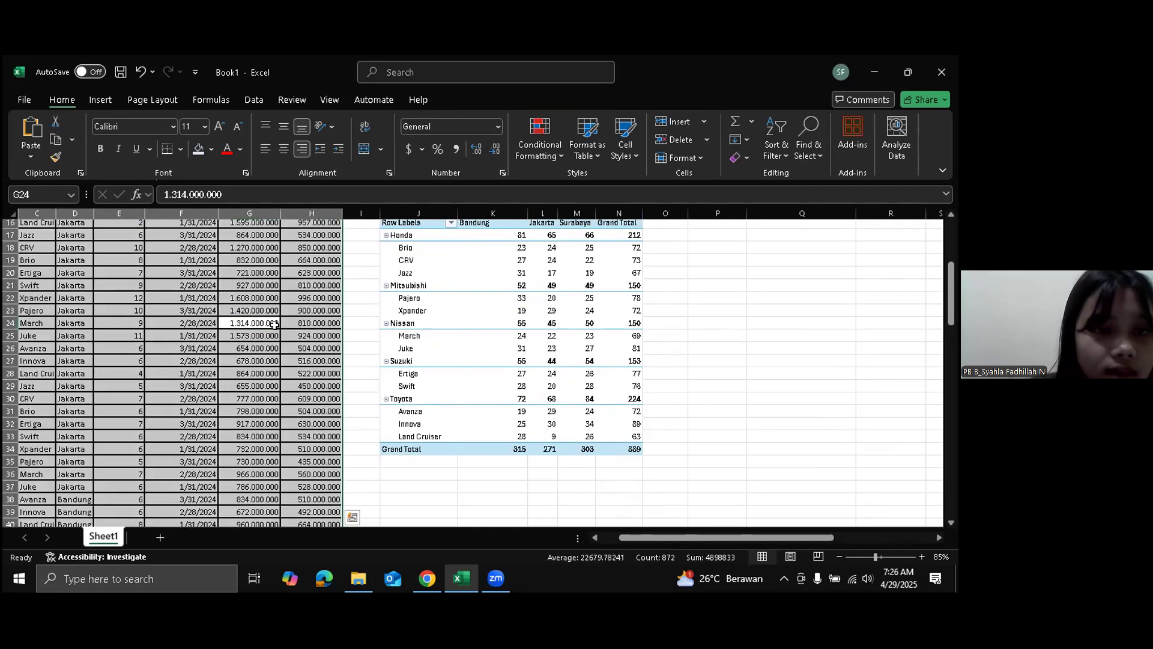
scroll(275, 324, down, 1)
scroll(274, 325, up, 2)
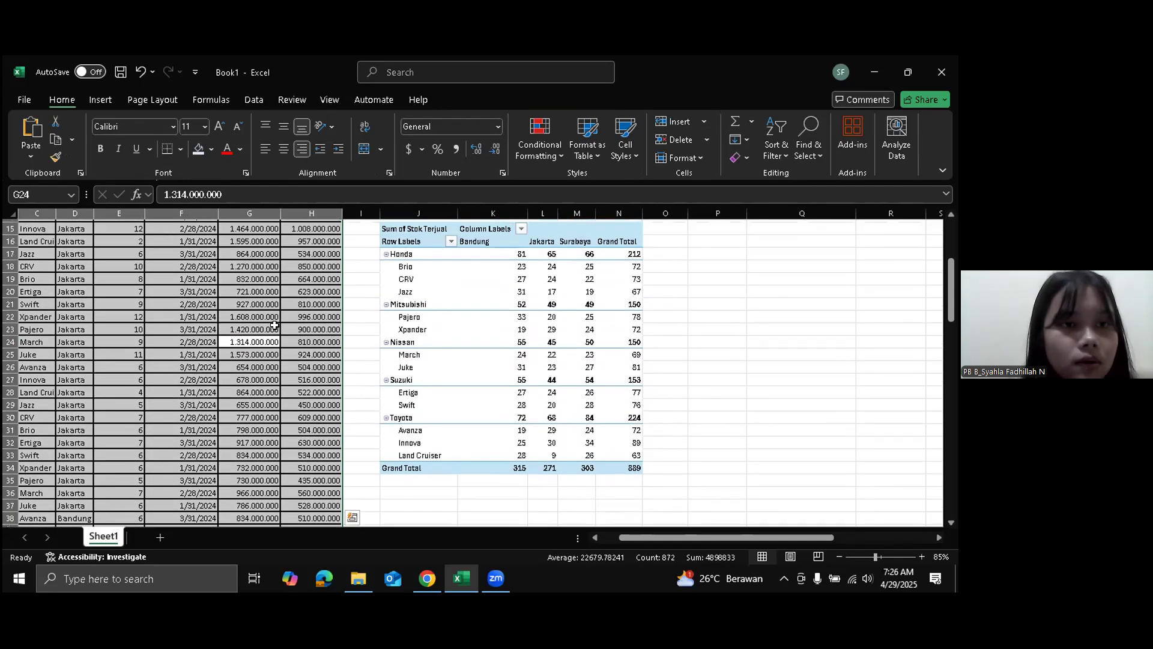
click(101, 100)
click(39, 149)
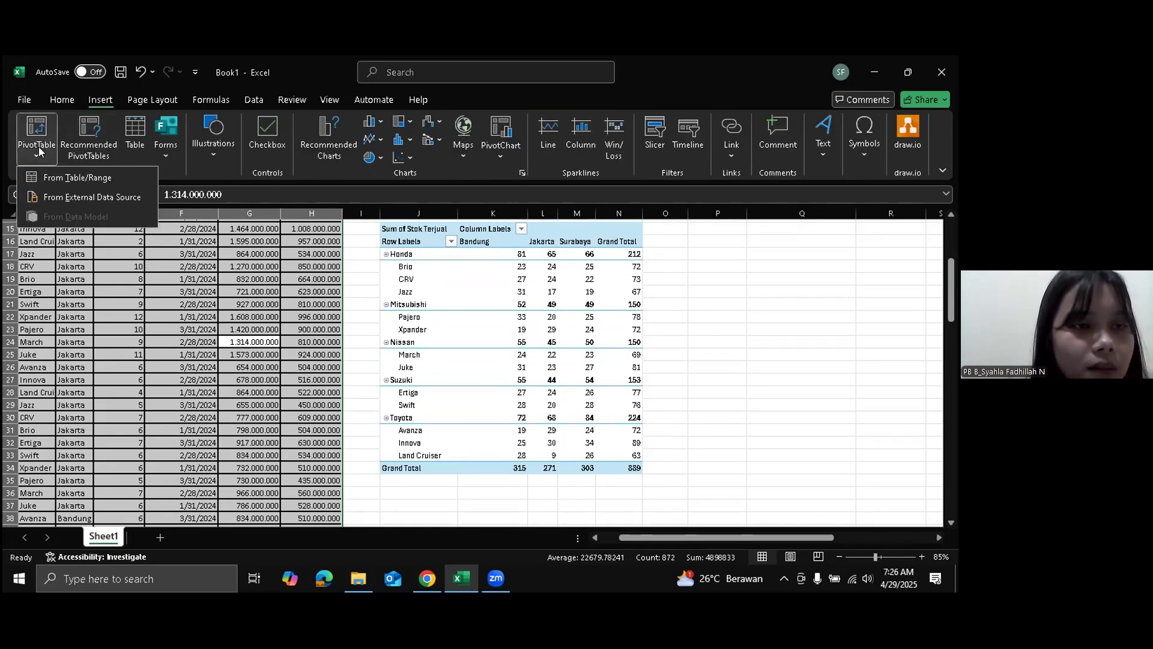
click(47, 176)
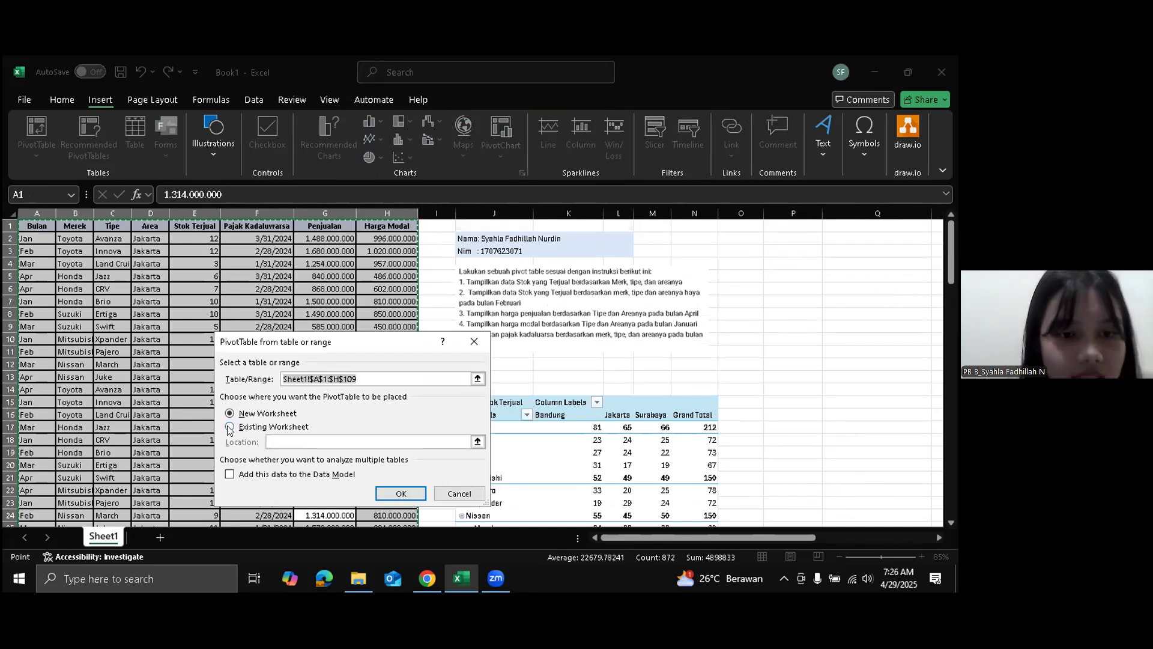
click(229, 427)
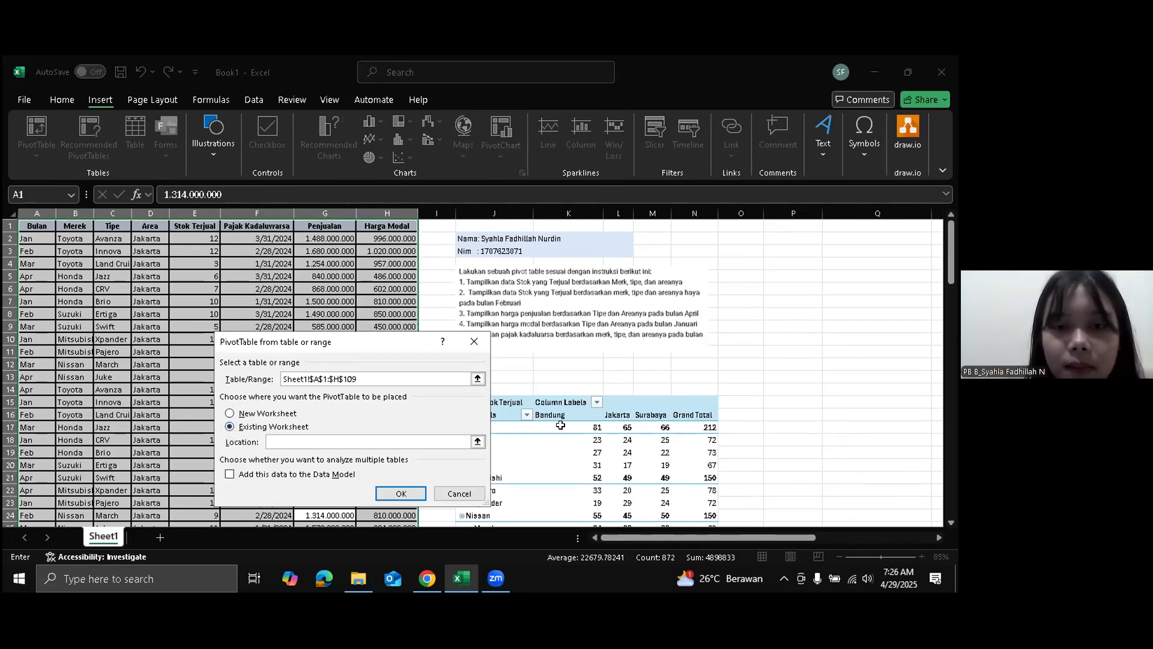
scroll(560, 426, down, 5)
scroll(560, 425, down, 5)
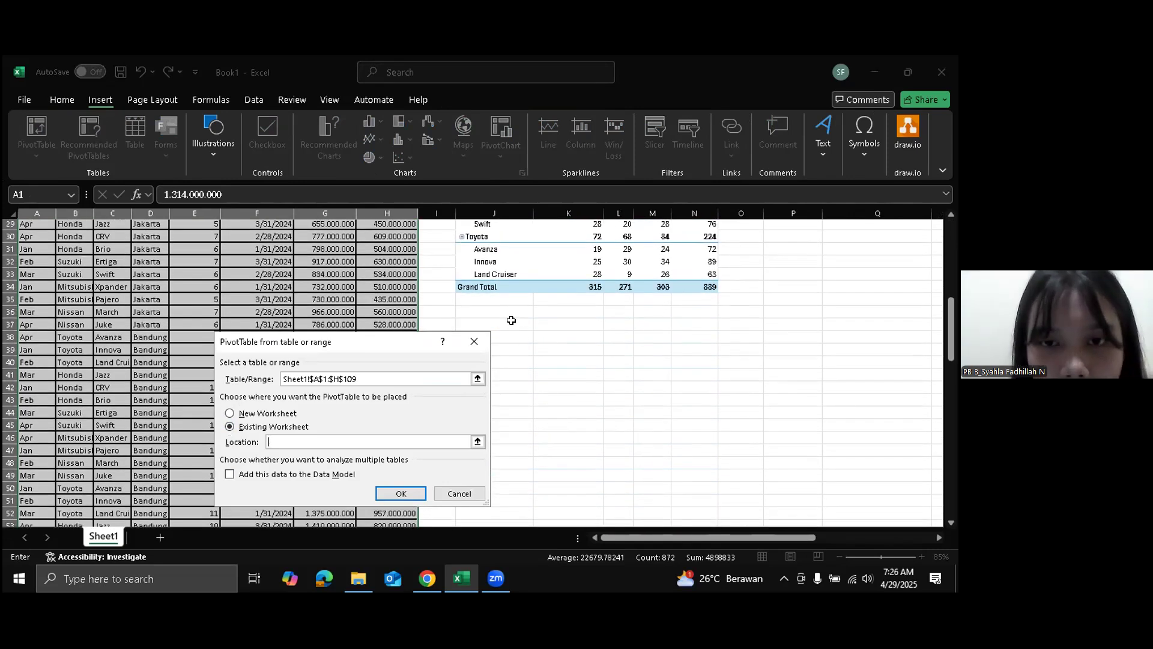
click(510, 324)
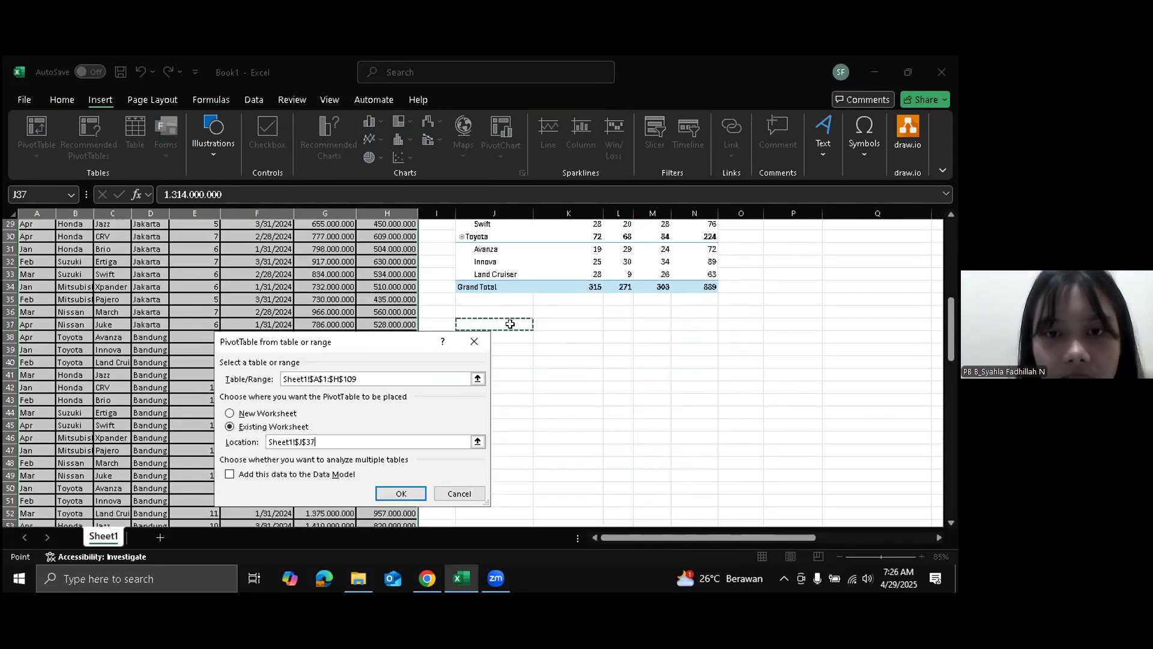
click(387, 497)
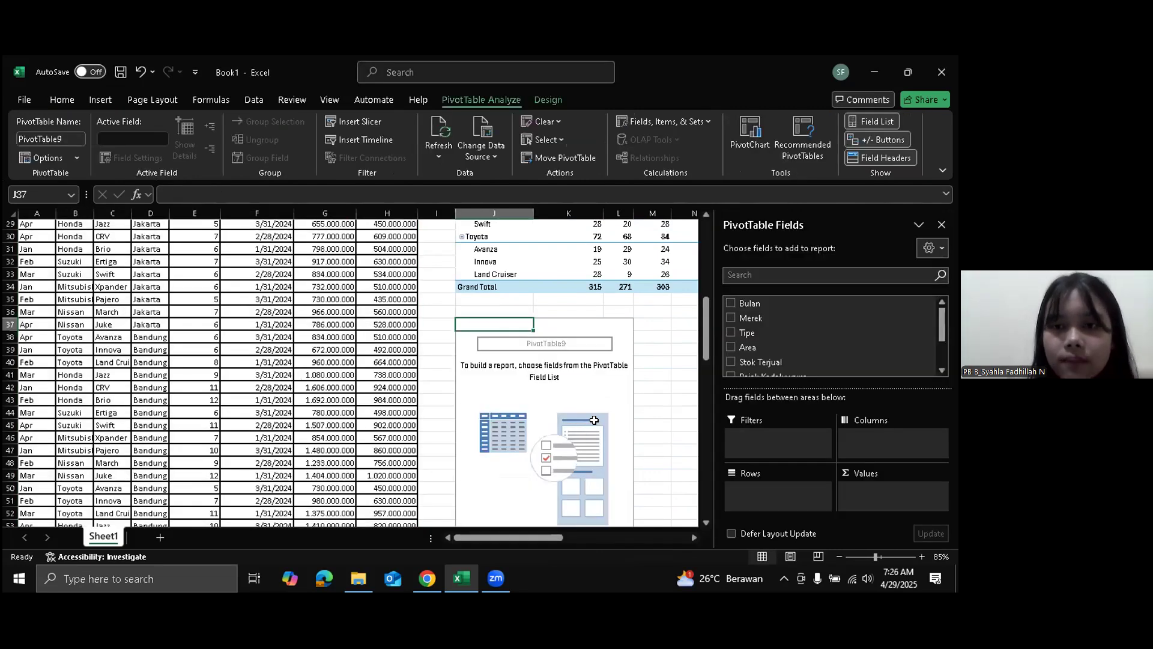
- Set up the PivotTable at J37 with Stok Terjual as summed values, Merek and Tipe as rows, and Area as columns
scroll(594, 420, up, 9)
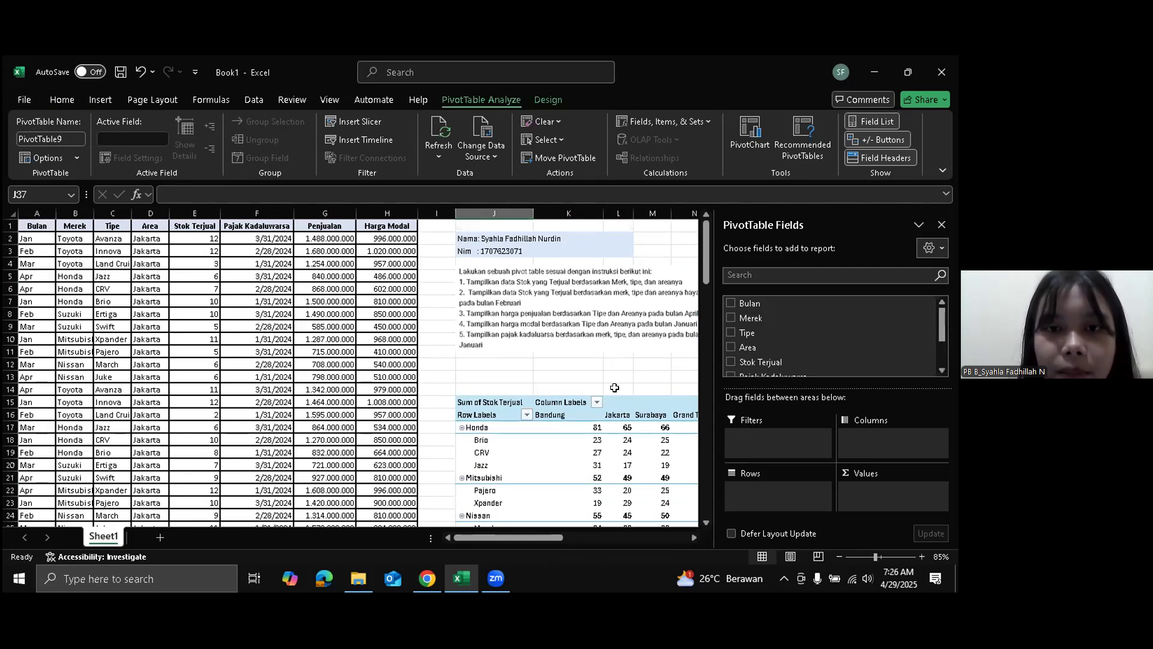
scroll(614, 387, right, 1)
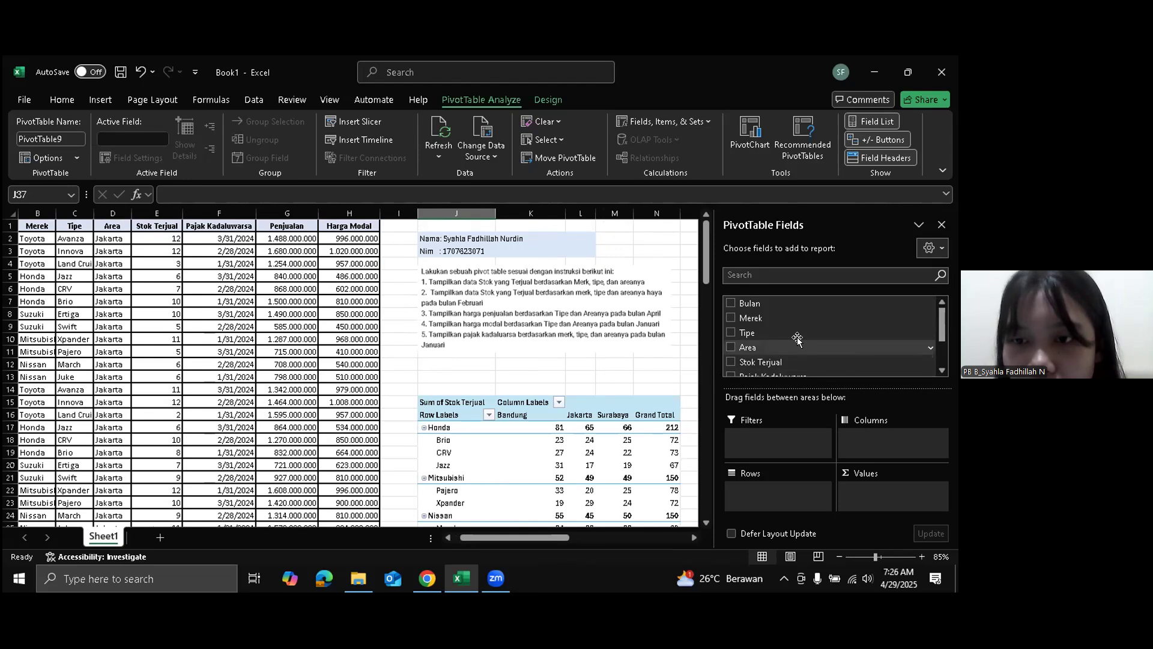
scroll(797, 339, down, 1)
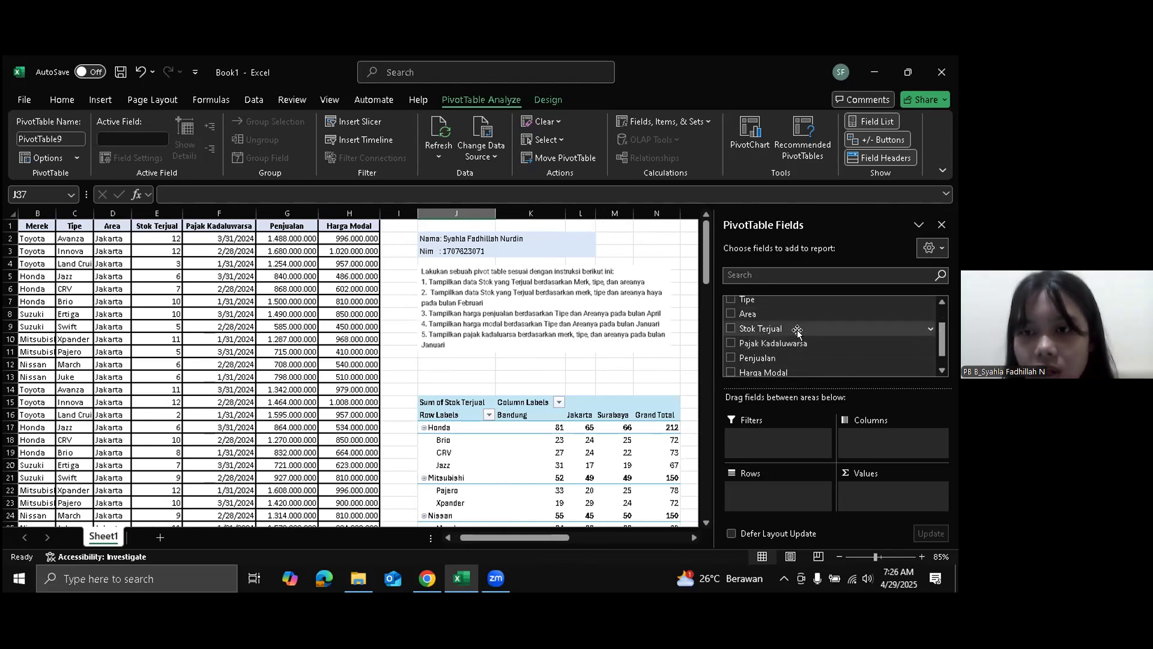
drag(797, 332, 869, 499)
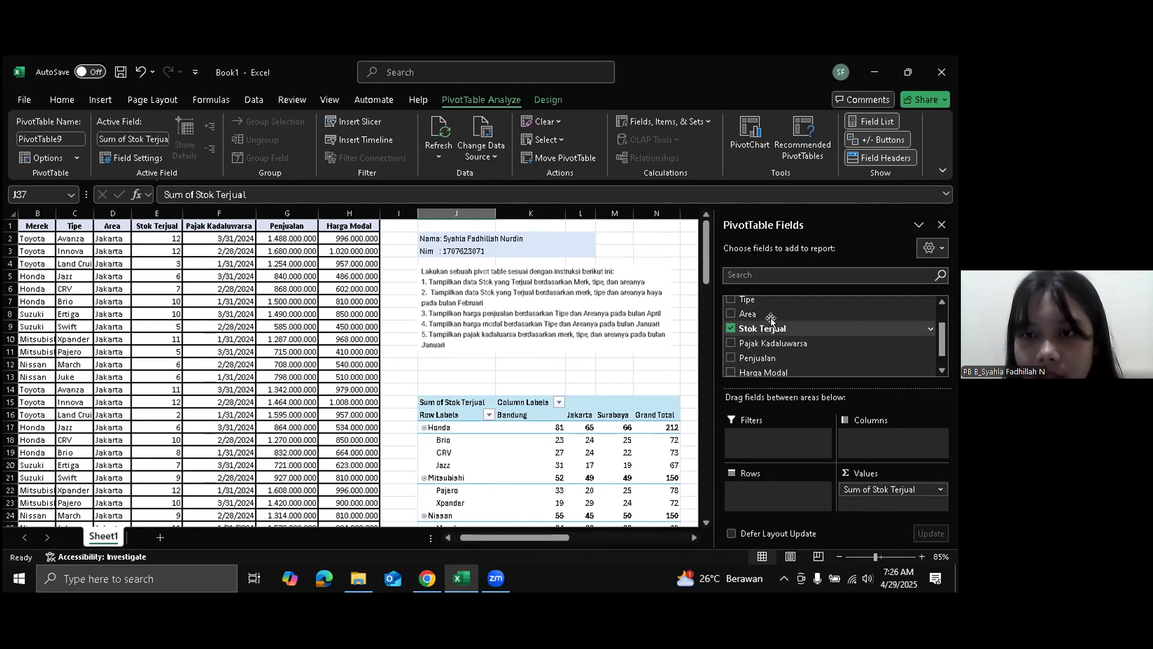
scroll(772, 321, up, 1)
drag(774, 321, 751, 494)
drag(773, 332, 763, 496)
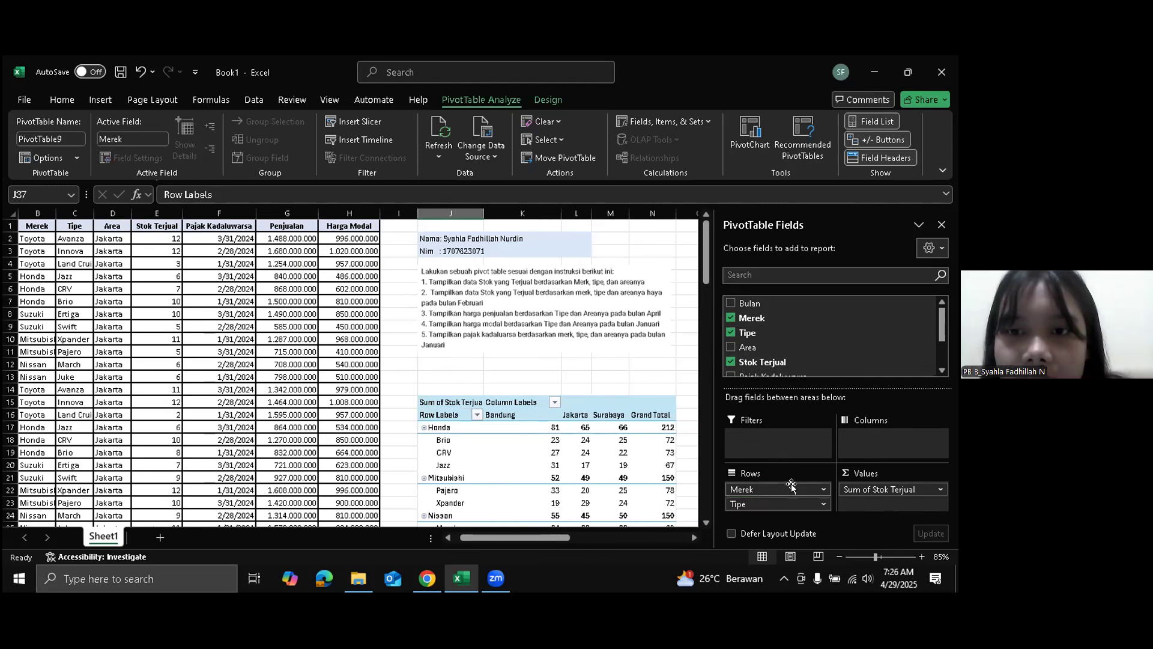
drag(814, 347, 861, 441)
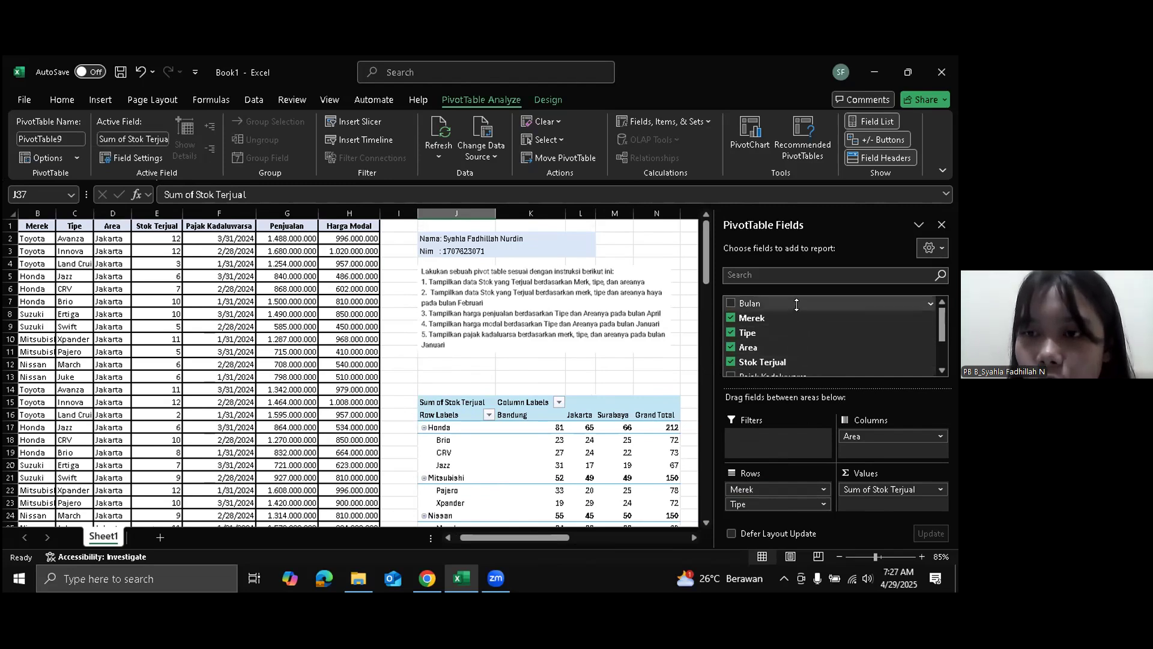
- Restrict Bulan to Feb, add it as the report filter of the PivotTable at J37, and check the filtered table
click(928, 303)
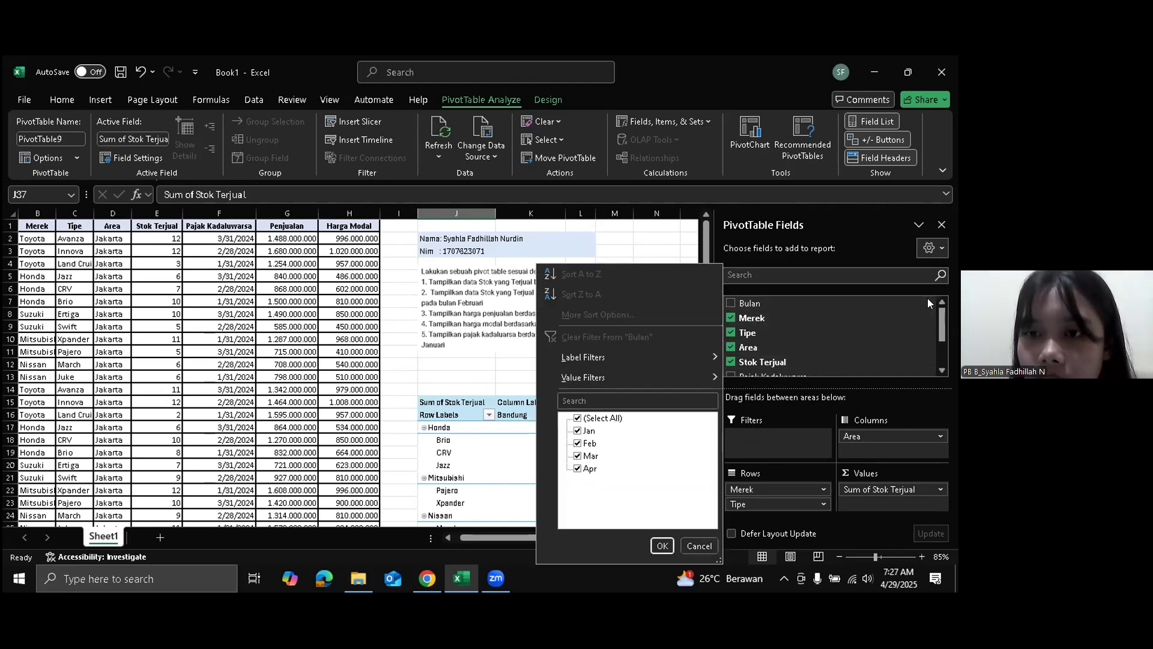
click(577, 431)
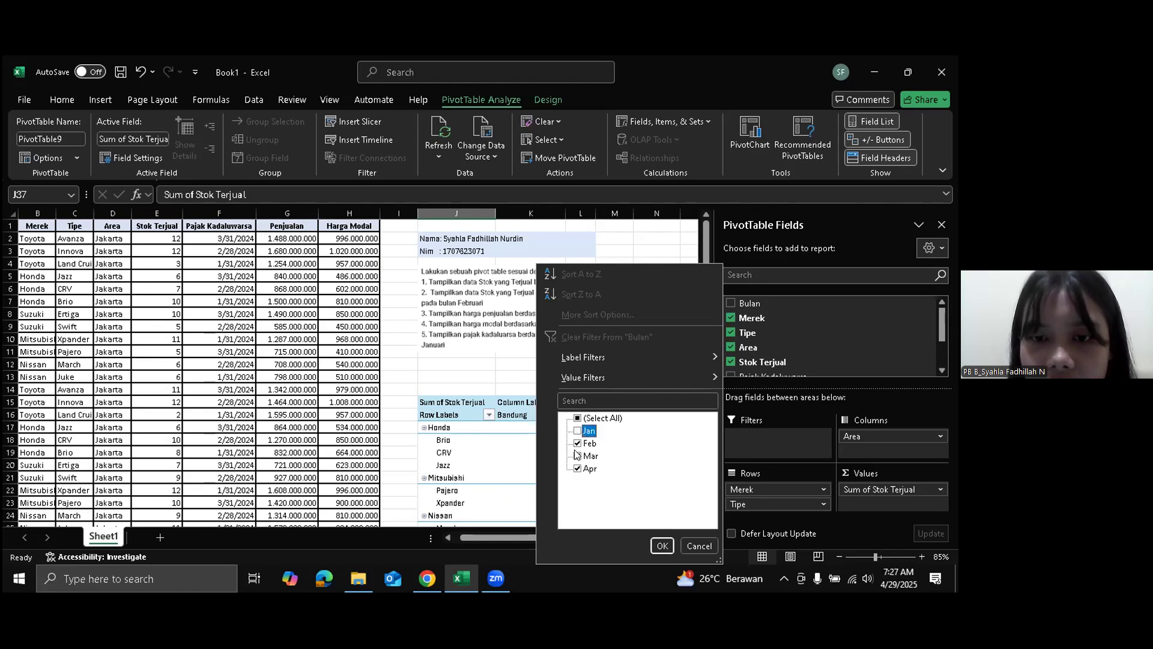
click(578, 456)
click(577, 469)
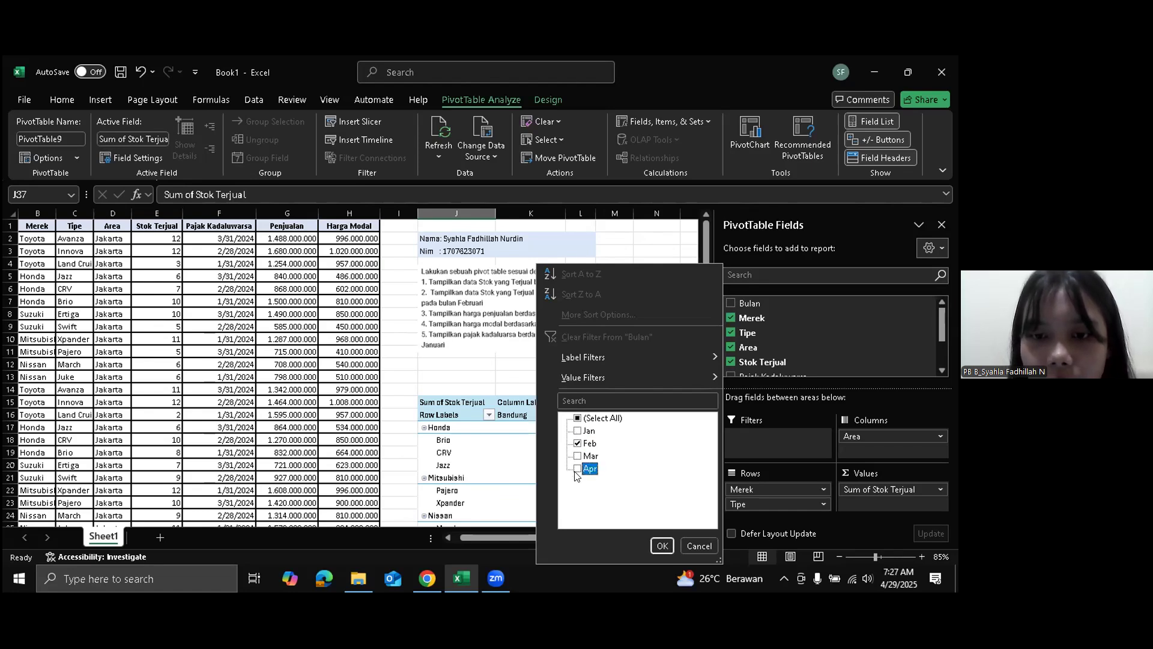
click(662, 544)
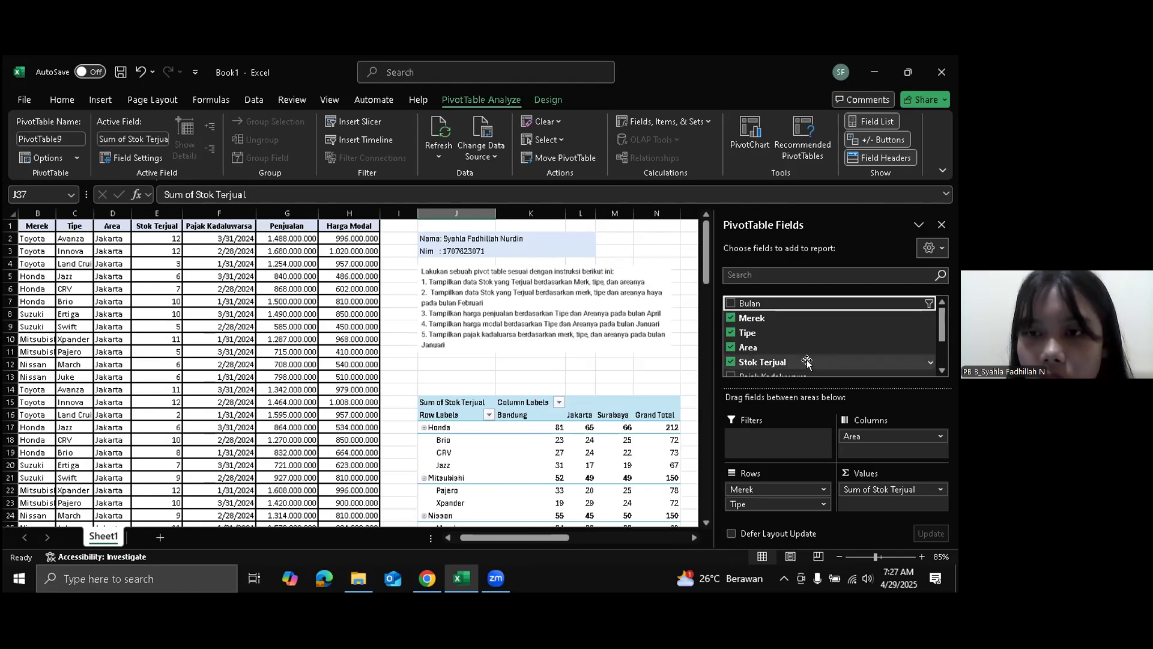
drag(804, 303, 769, 447)
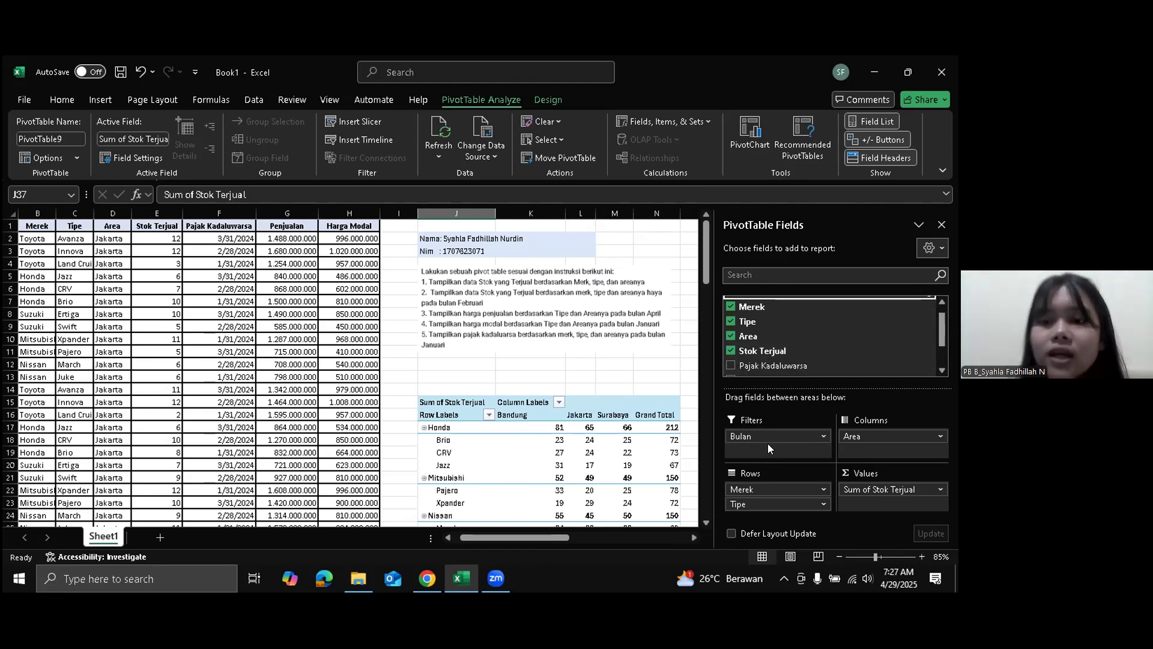
click(632, 377)
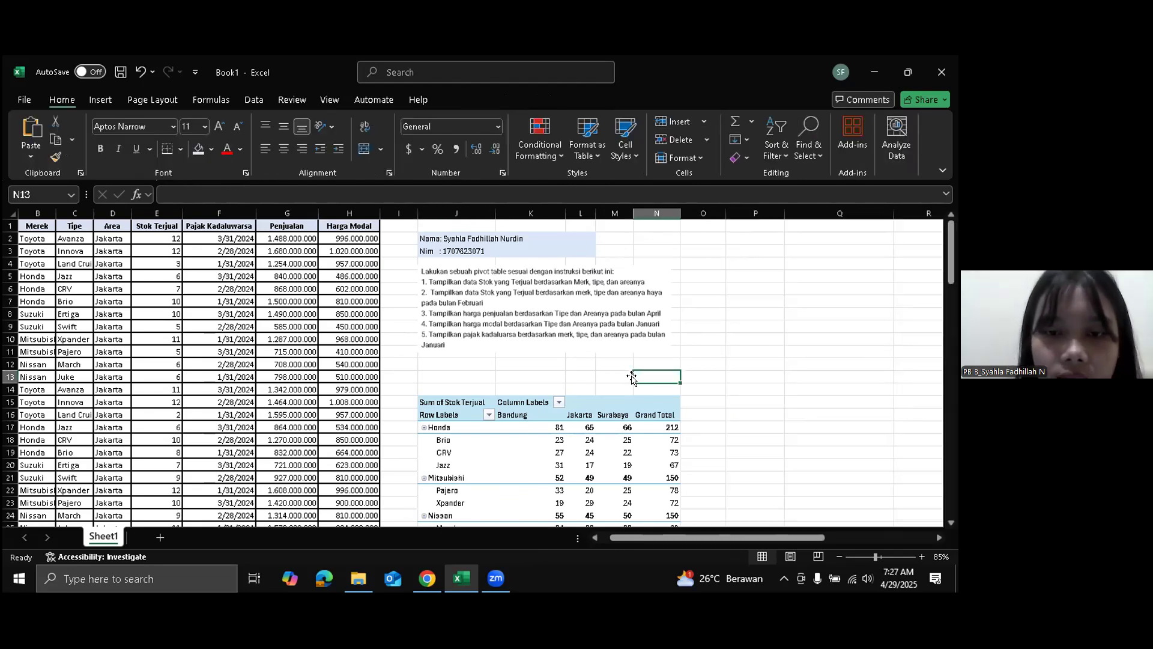
scroll(632, 377, down, 10)
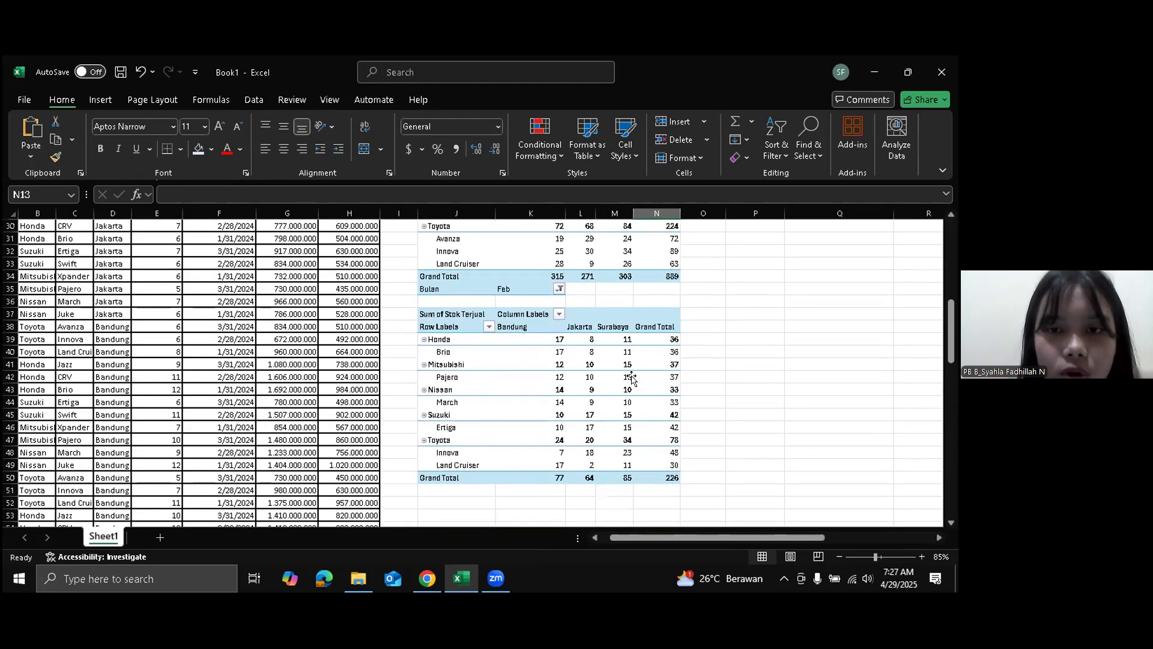
scroll(627, 372, down, 1)
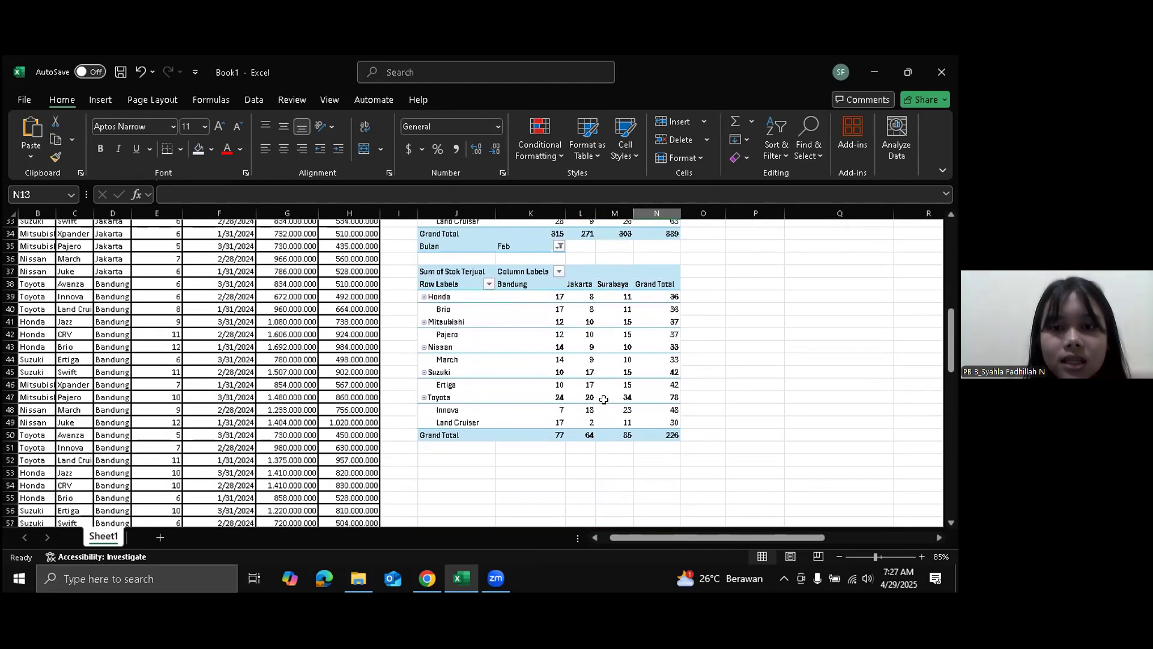
mouse_move(618, 363)
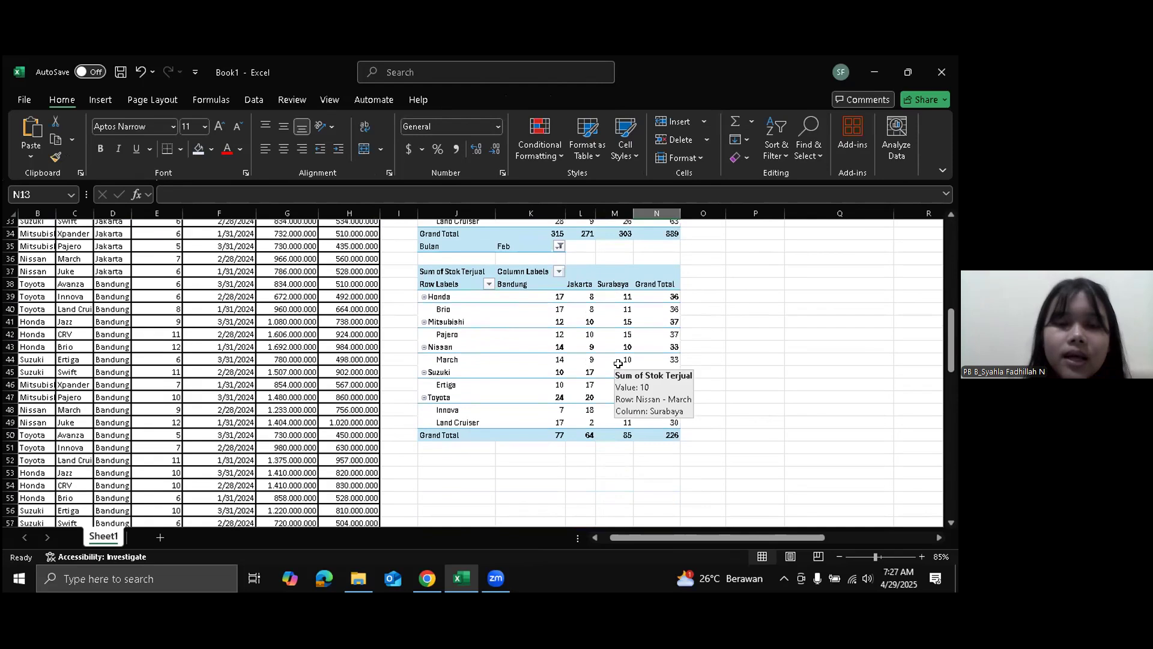
scroll(618, 364, down, 1)
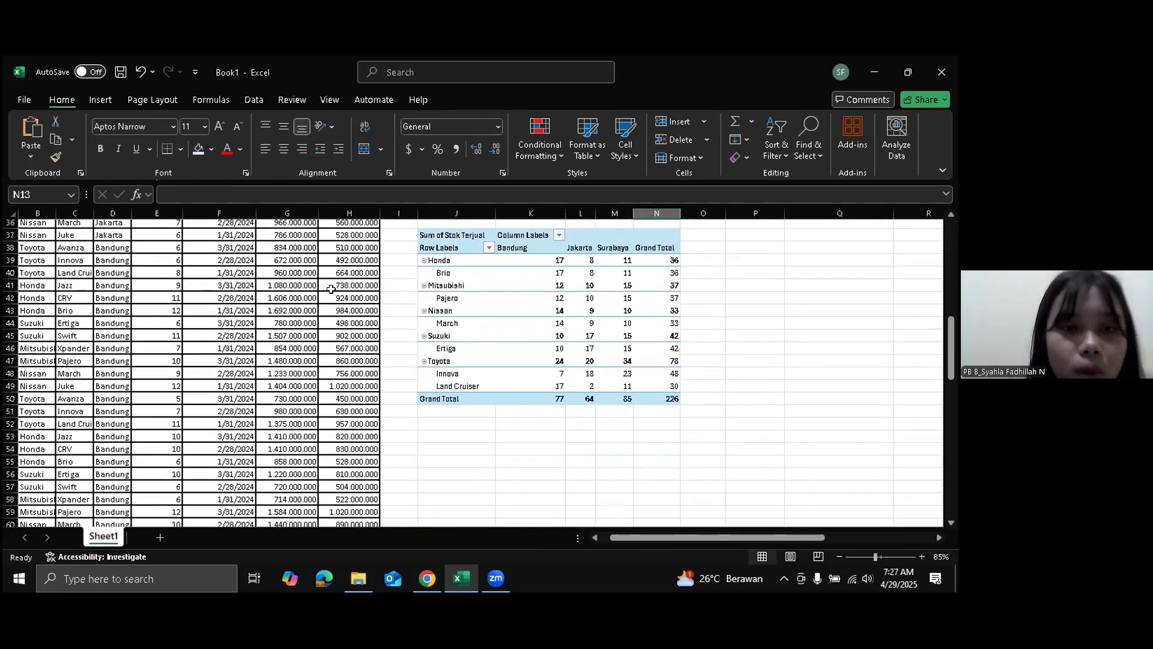
- Create a third PivotTable from the car sales data in Sheet1 A1:H109, placed on the existing worksheet at J53
click(329, 294)
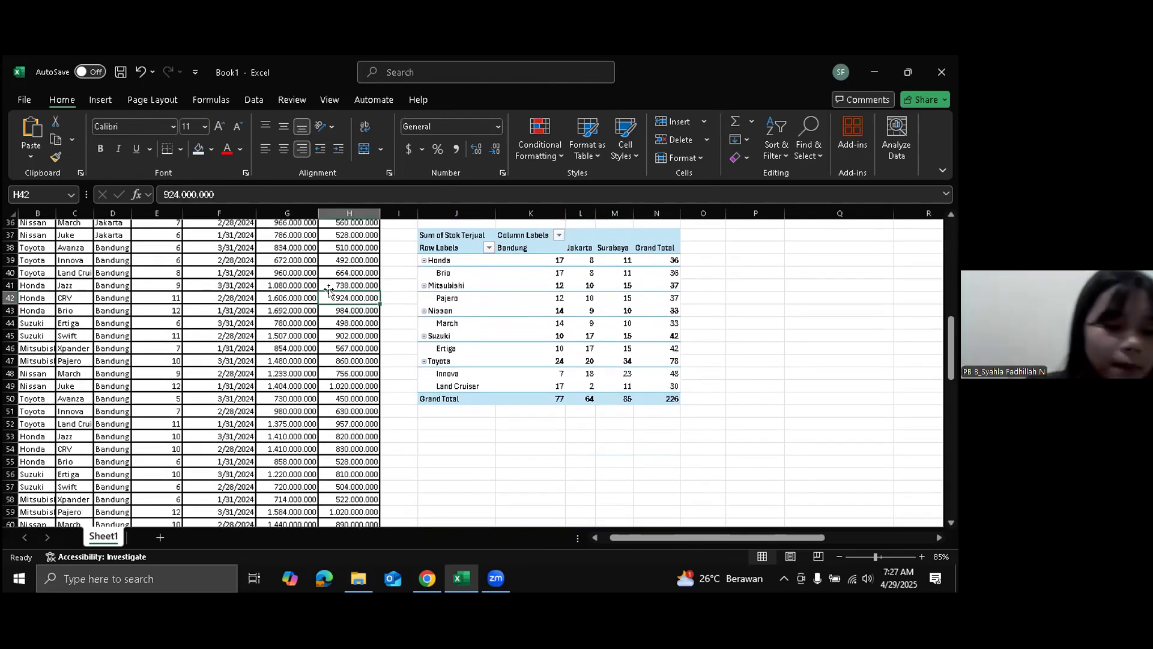
key(ctrl+a)
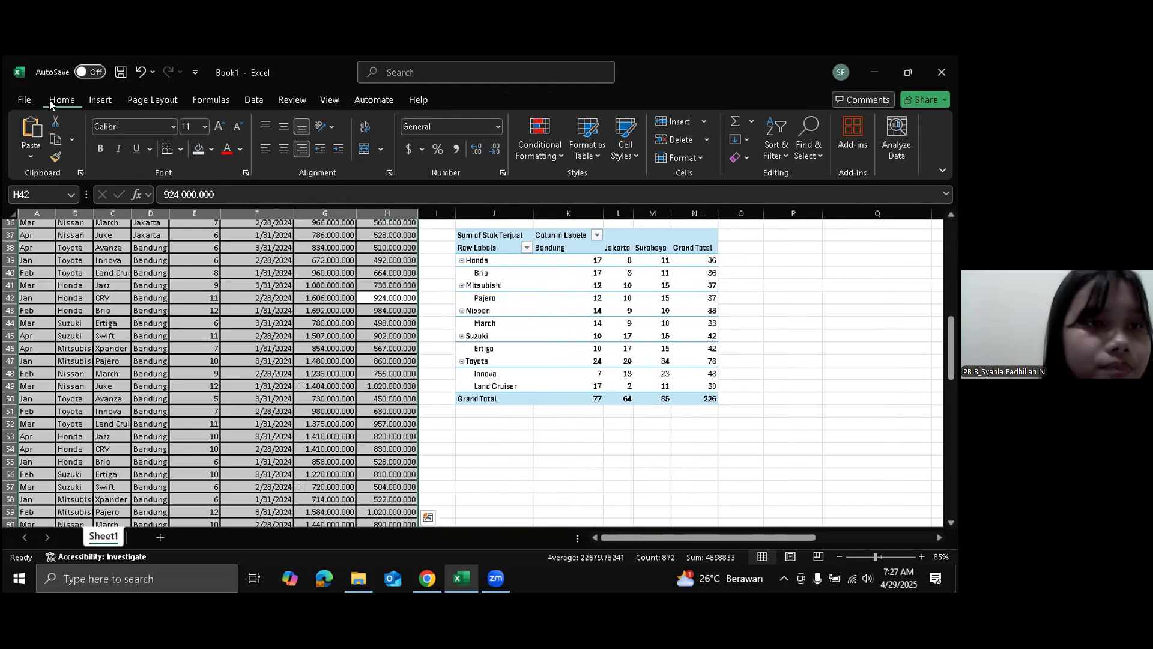
click(101, 100)
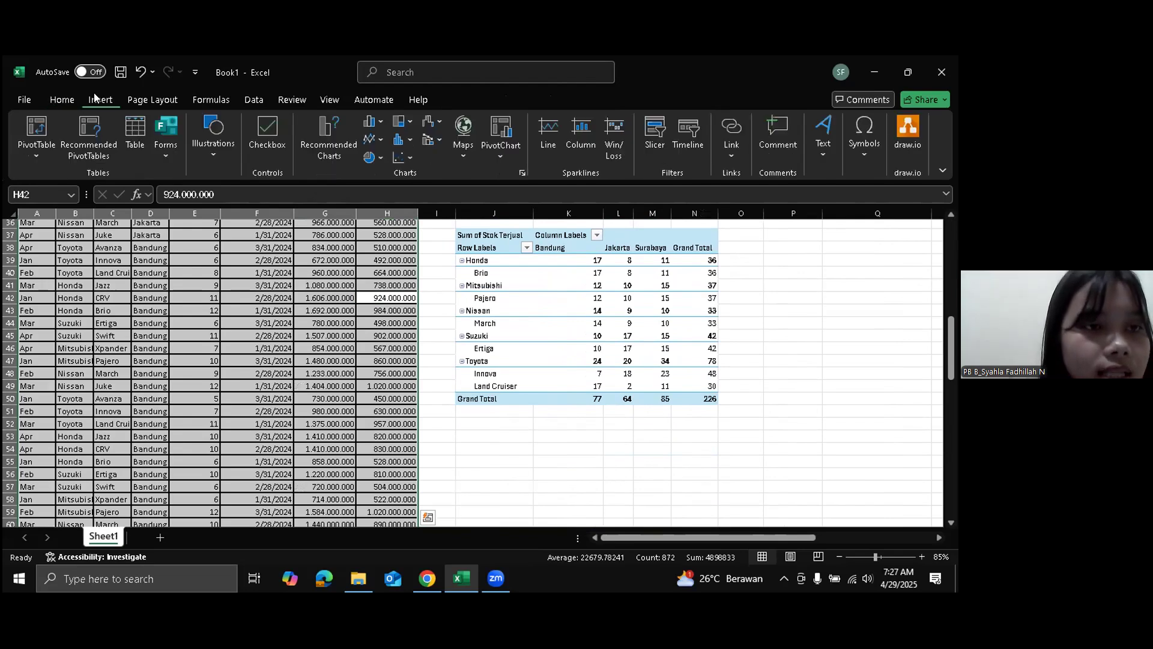
click(38, 154)
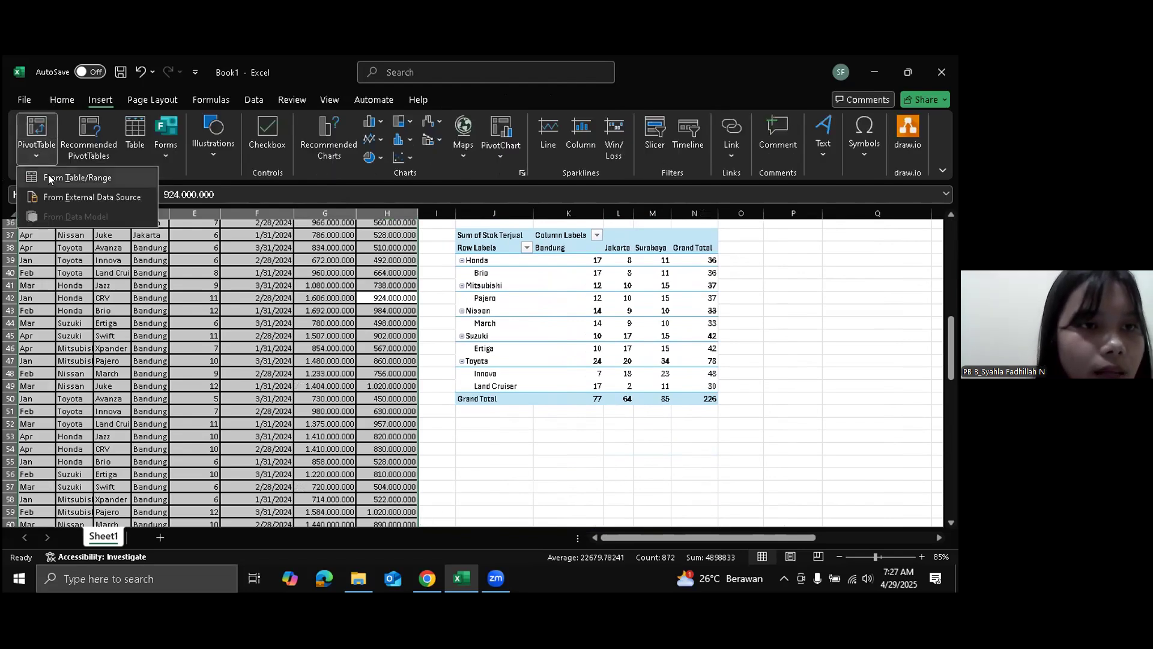
click(48, 178)
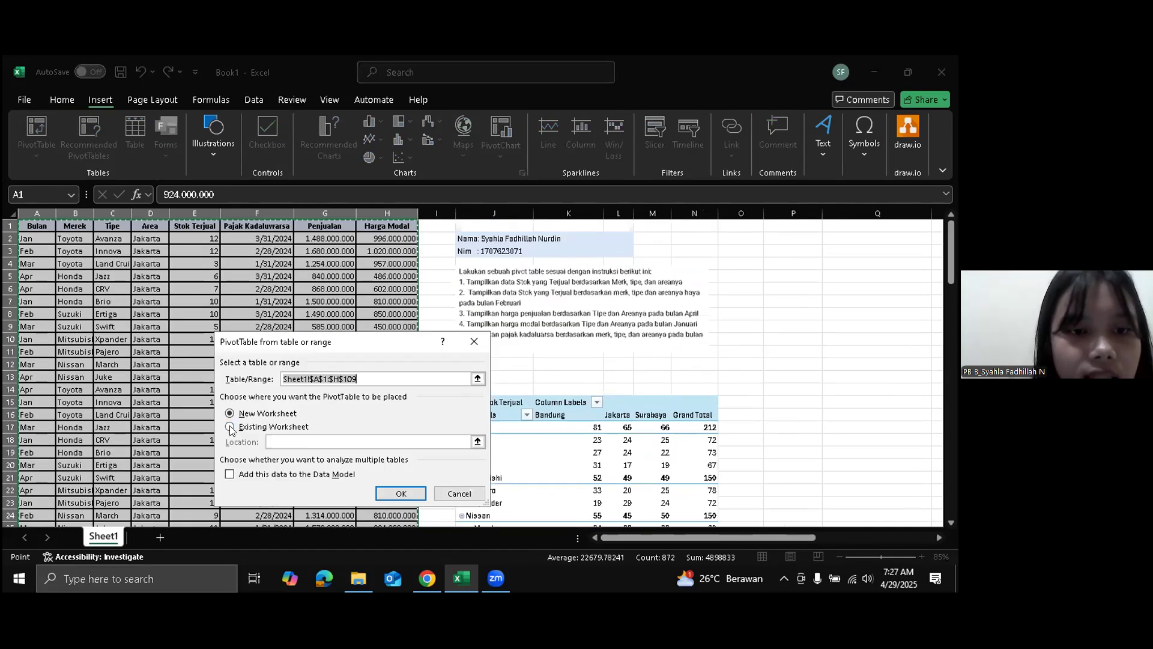
click(230, 428)
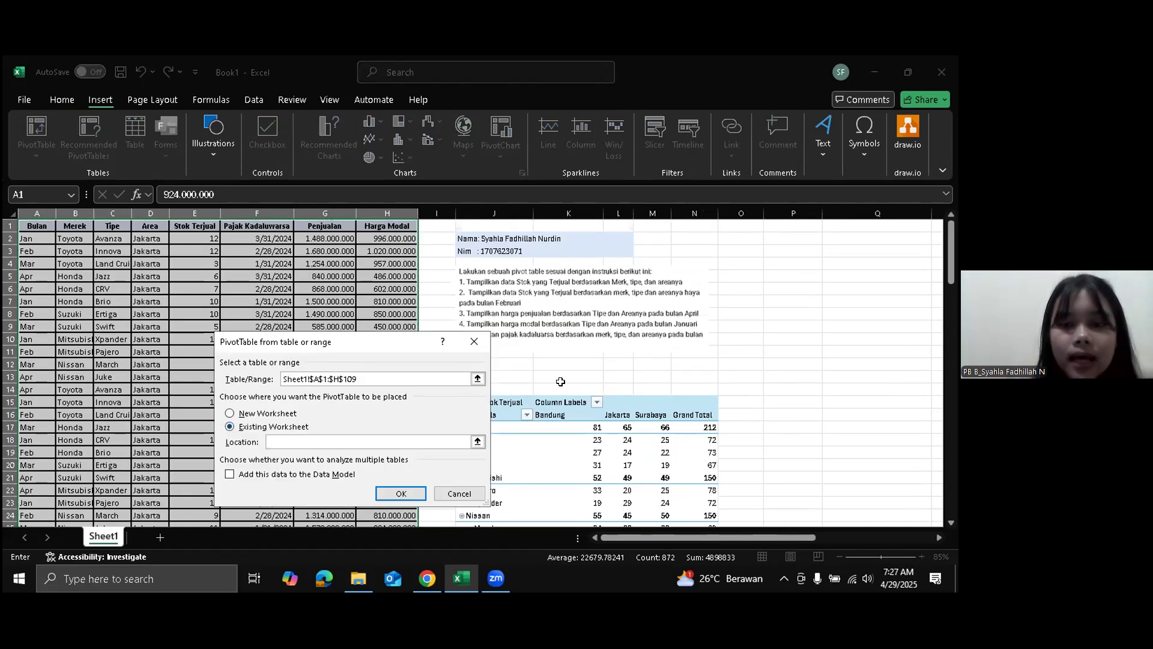
scroll(561, 382, down, 5)
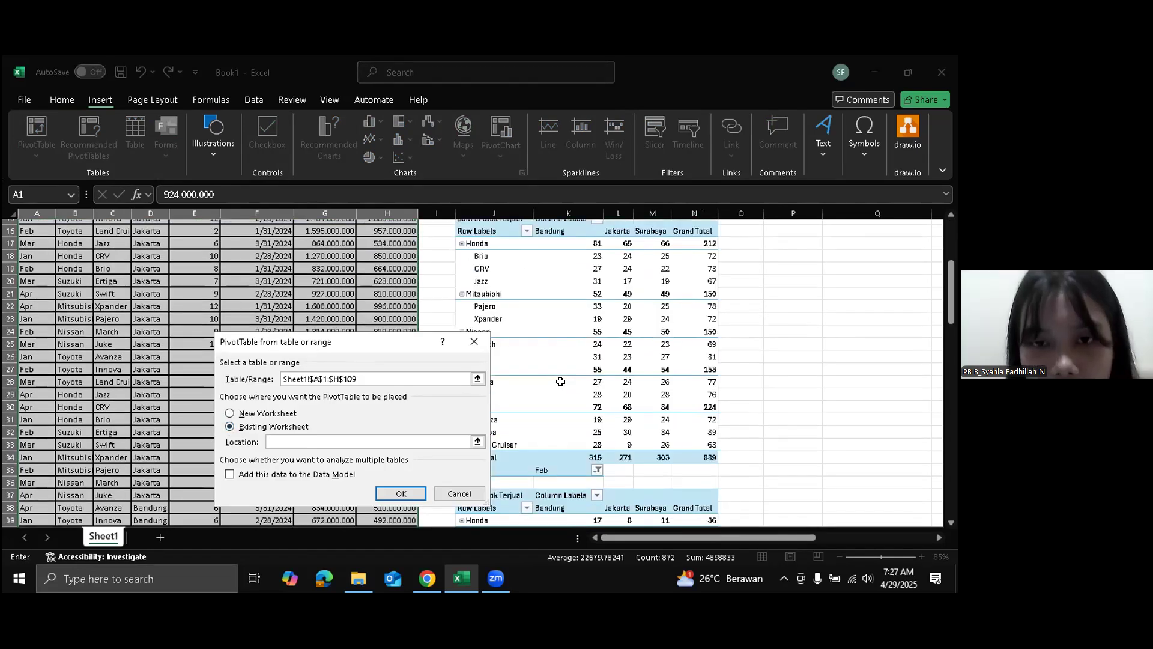
scroll(560, 382, down, 10)
click(495, 299)
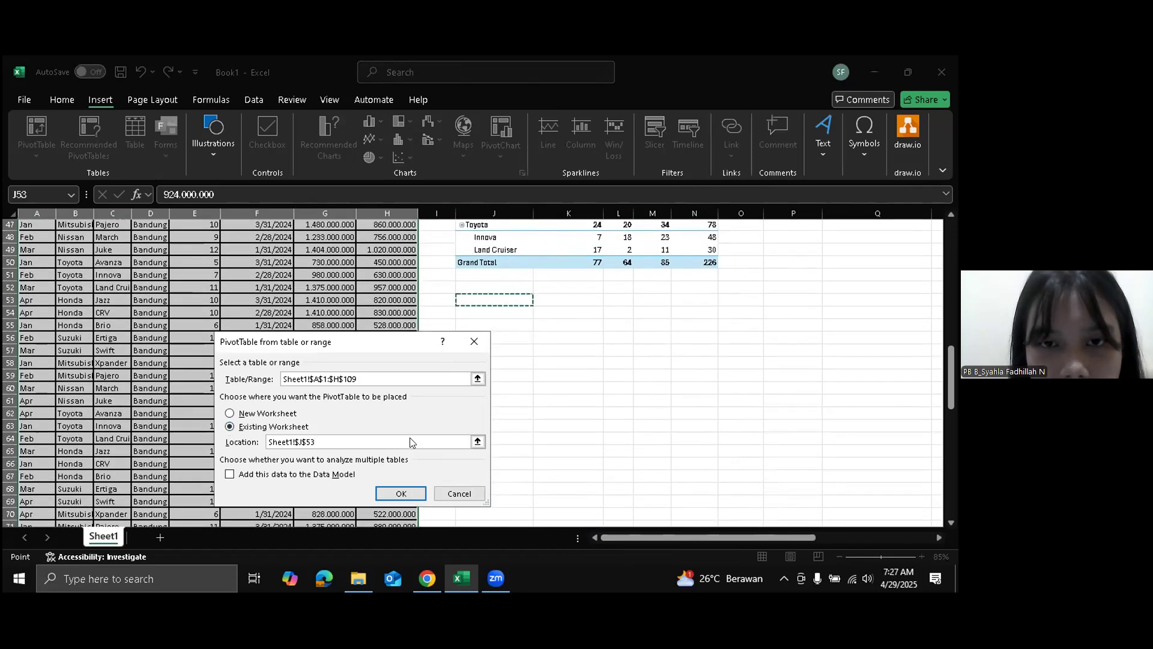
click(391, 494)
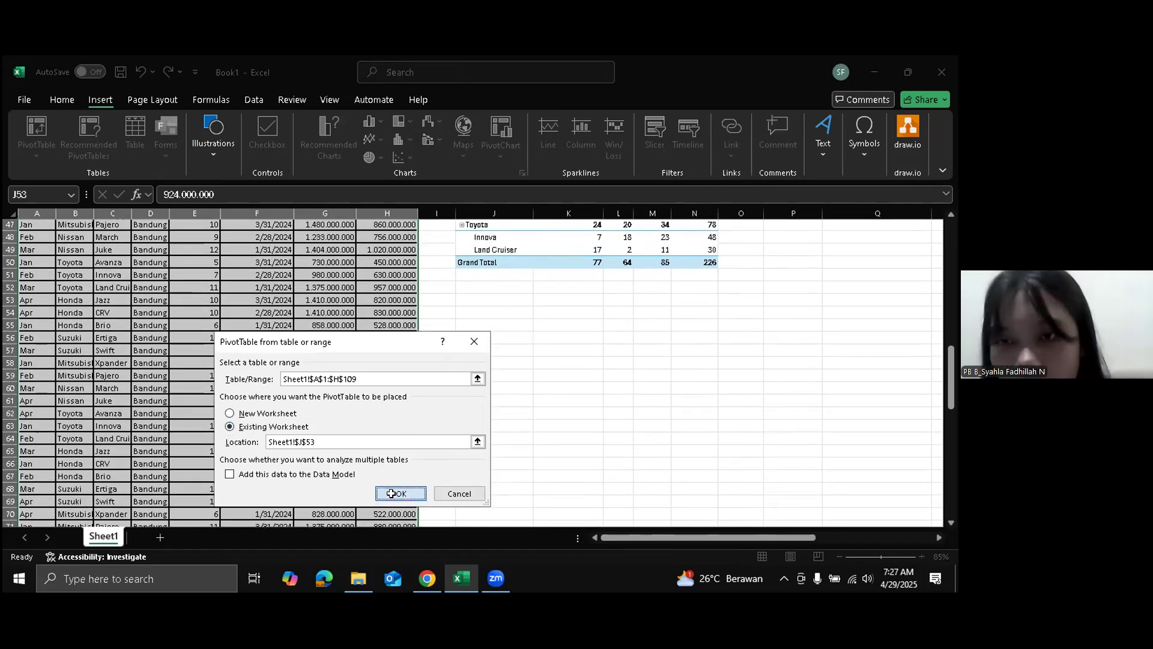
- Lay out the PivotTable at J53 with Penjualan as counted values, Tipe as rows, and Area as columns
scroll(646, 343, up, 15)
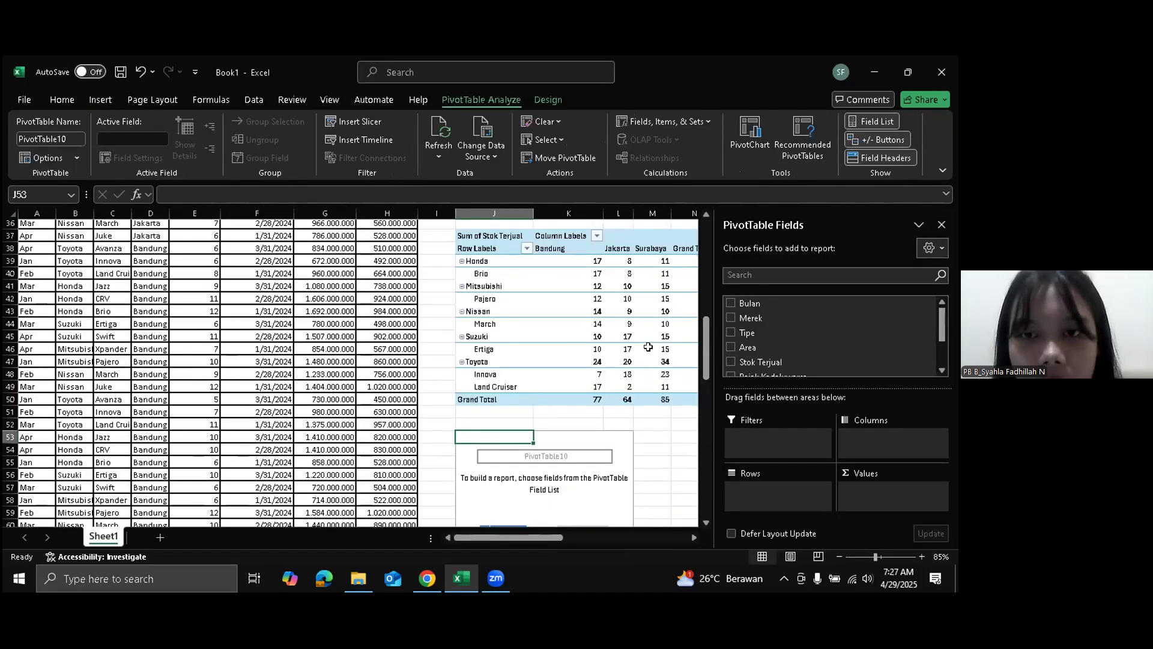
scroll(648, 348, up, 1)
scroll(648, 348, right, 1)
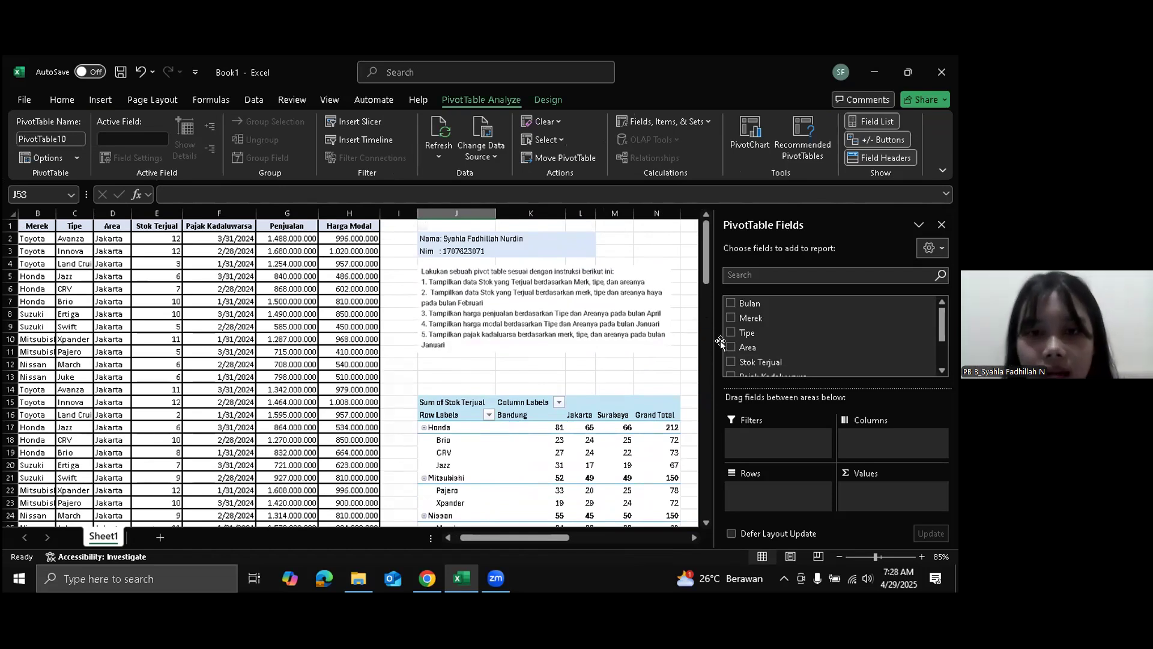
scroll(778, 339, down, 1)
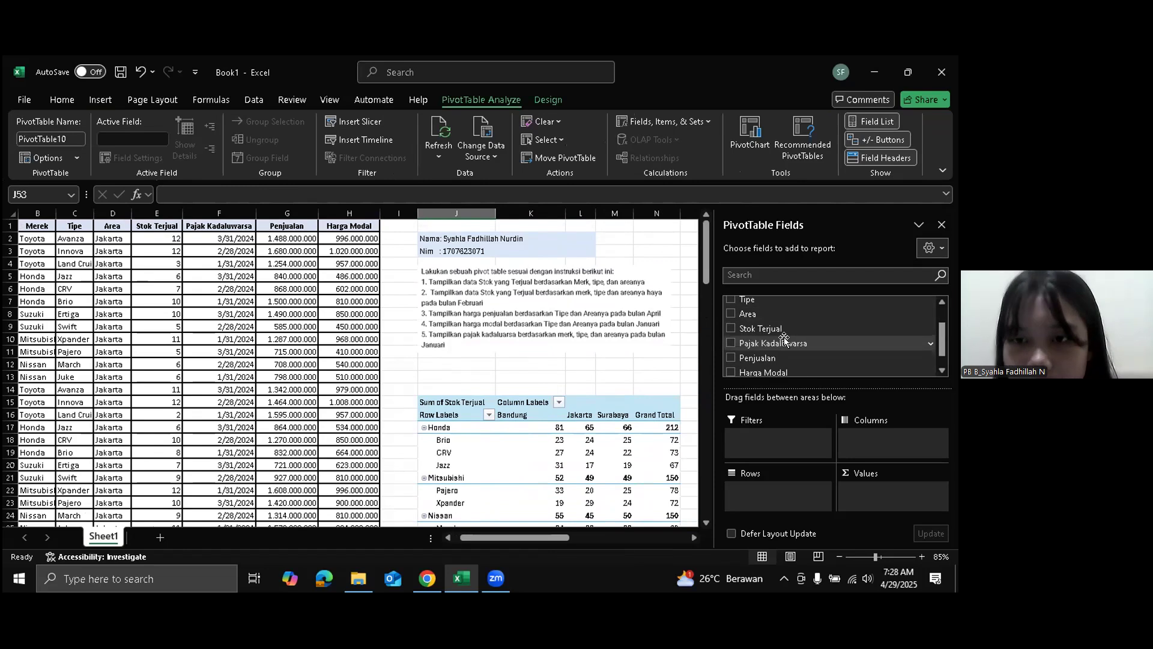
scroll(787, 347, down, 1)
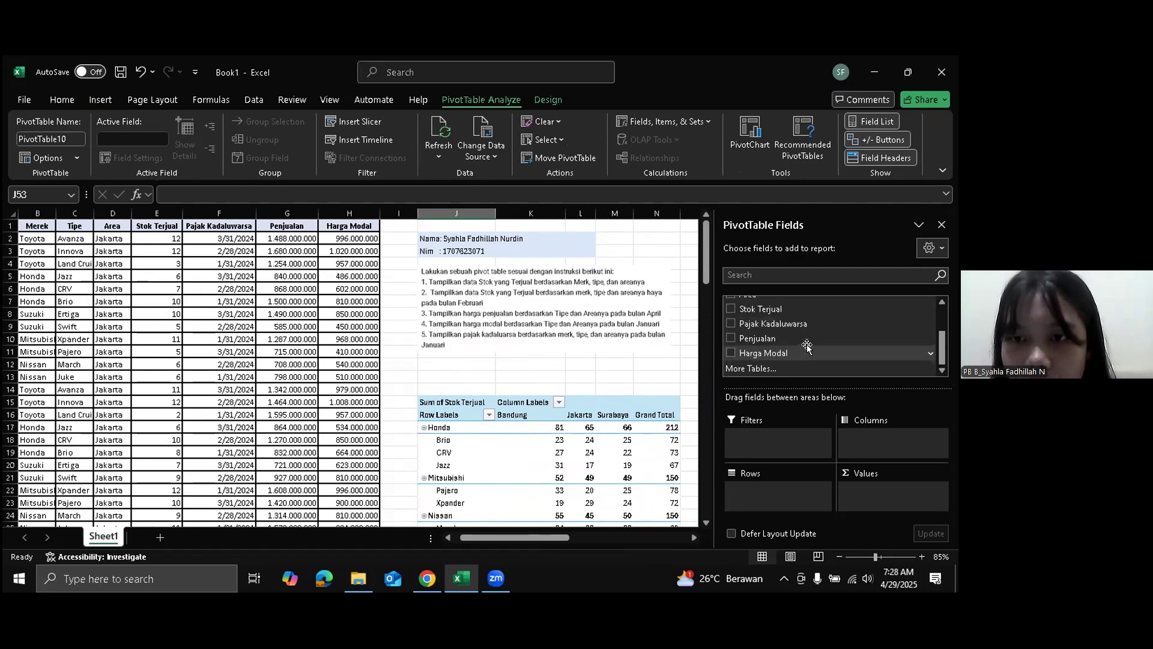
drag(809, 340, 868, 492)
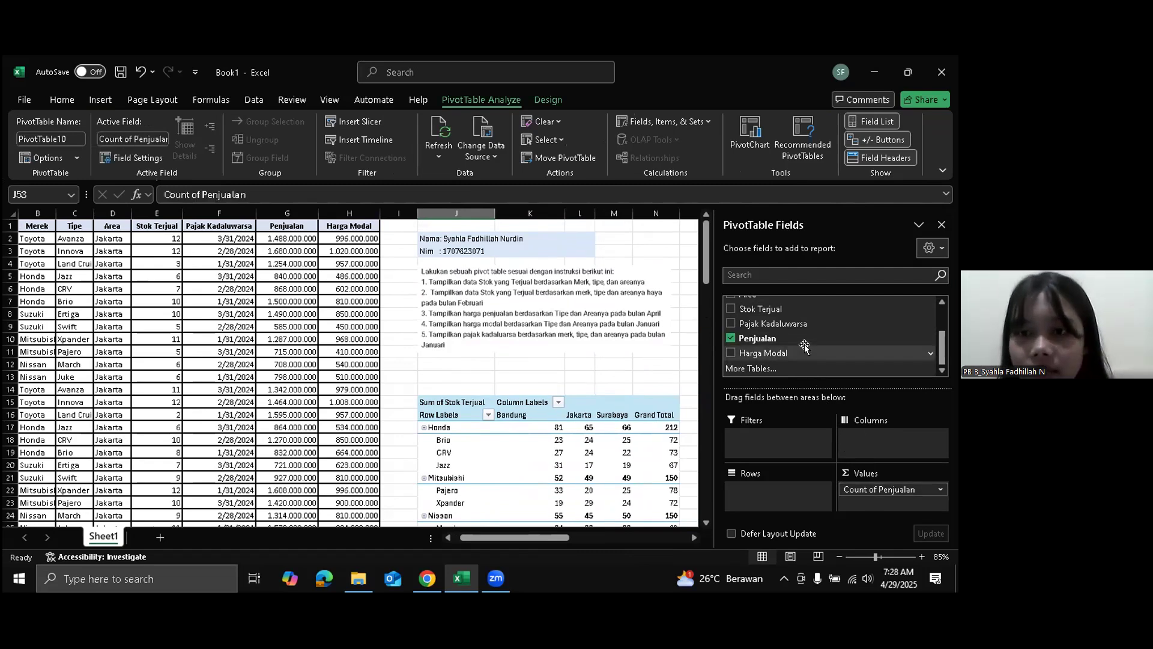
scroll(805, 347, up, 2)
drag(802, 333, 766, 491)
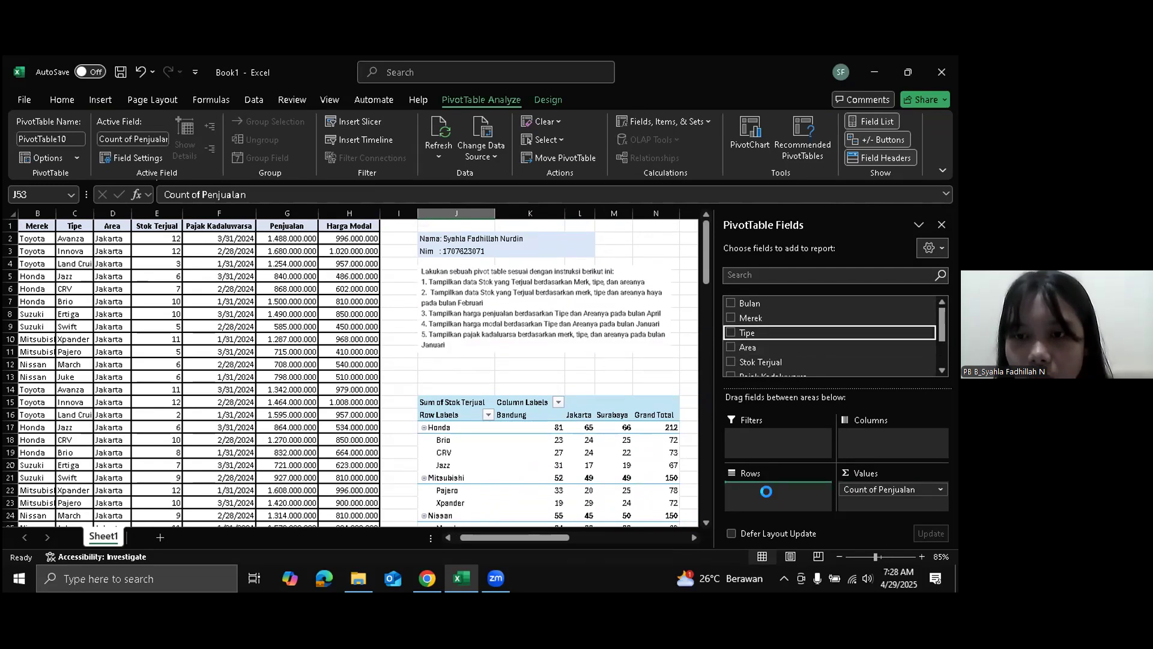
drag(751, 347, 877, 441)
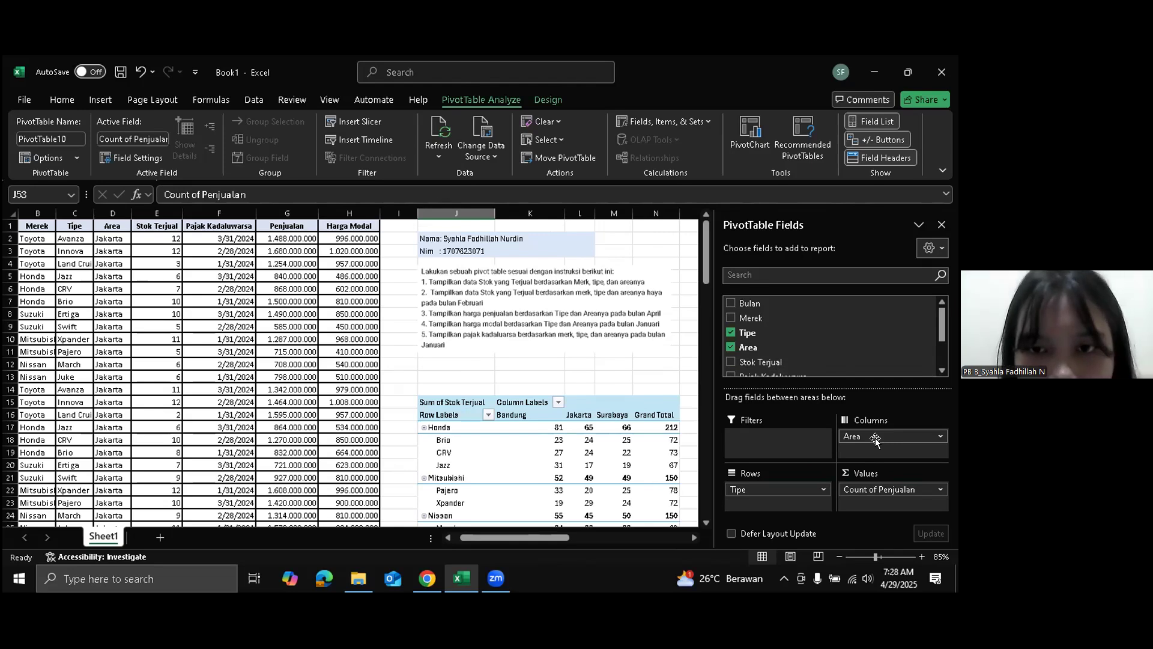
- Restrict Bulan to Apr, add it as the report filter of the PivotTable at J53, and check the filtered table
click(859, 306)
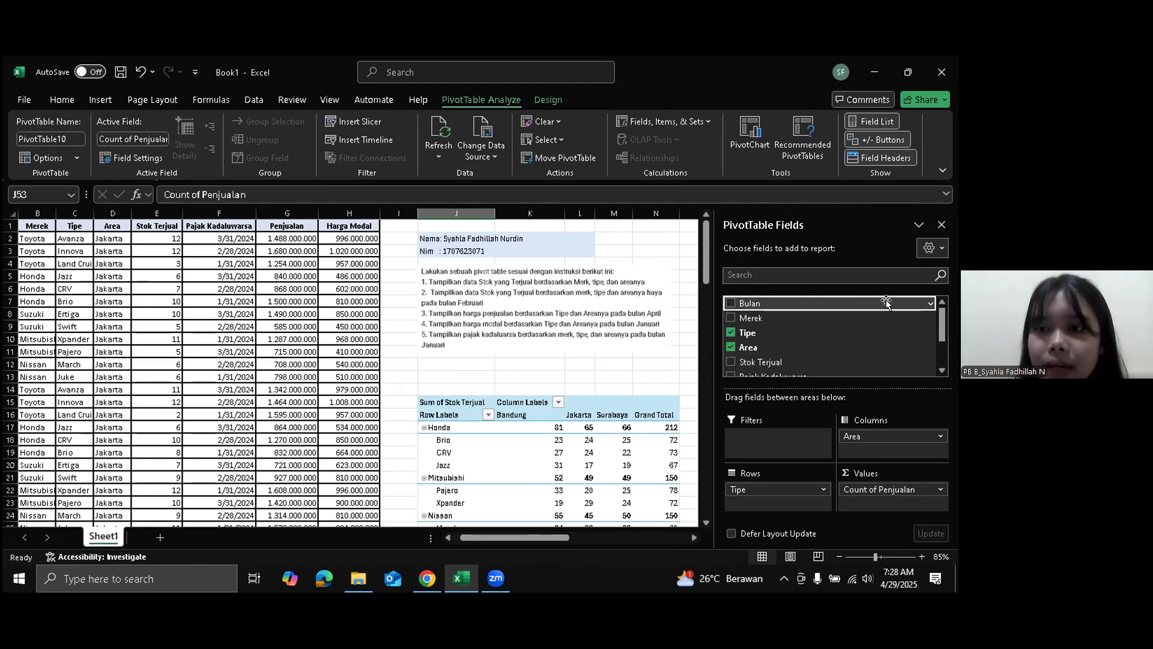
click(928, 302)
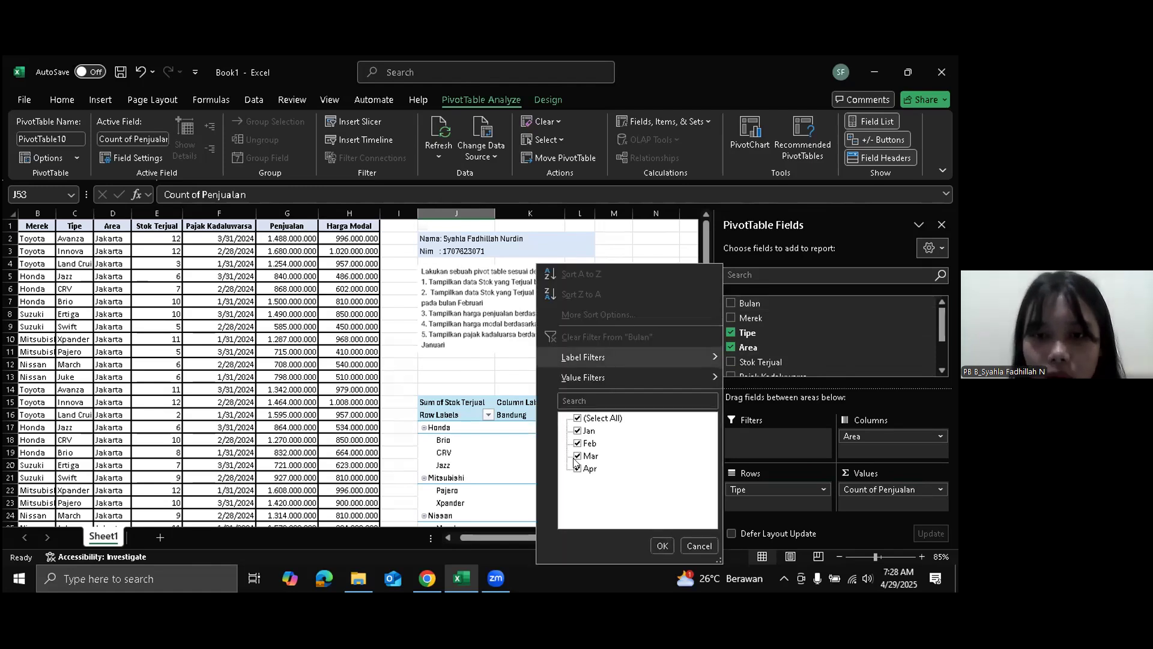
click(577, 455)
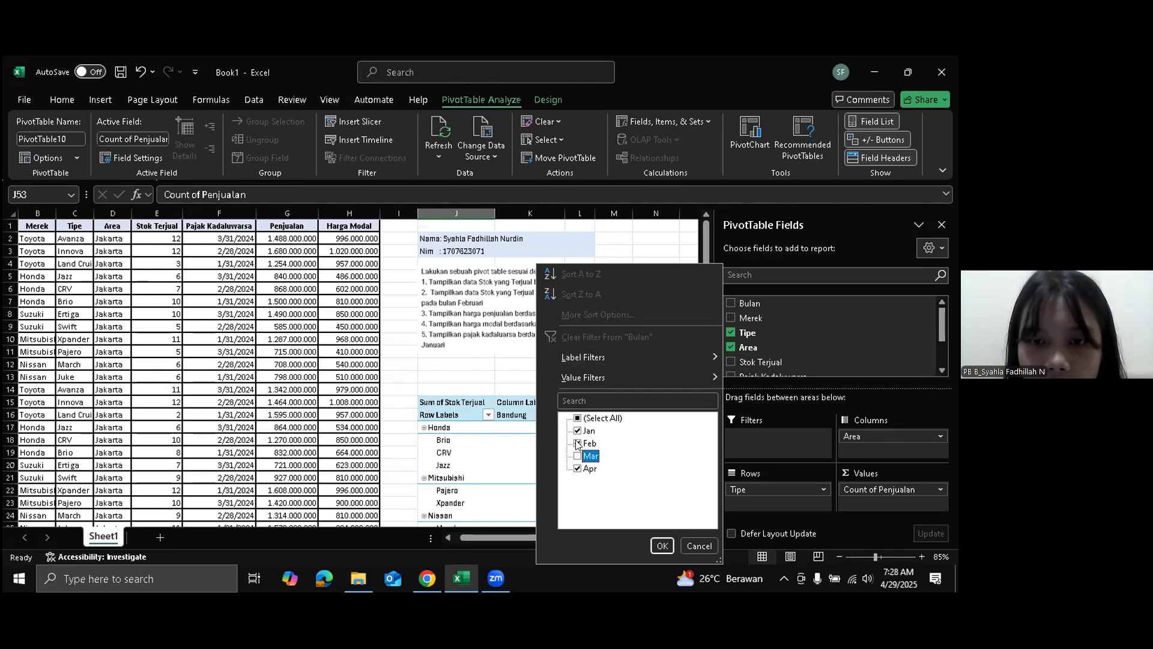
click(577, 443)
click(577, 431)
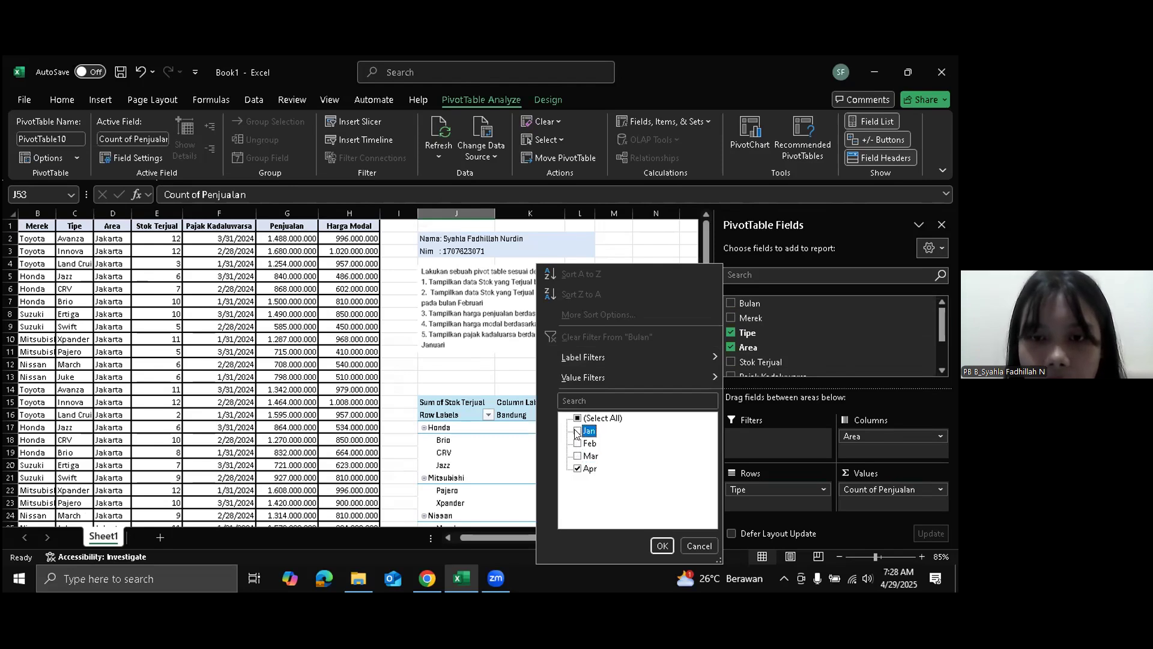
click(661, 546)
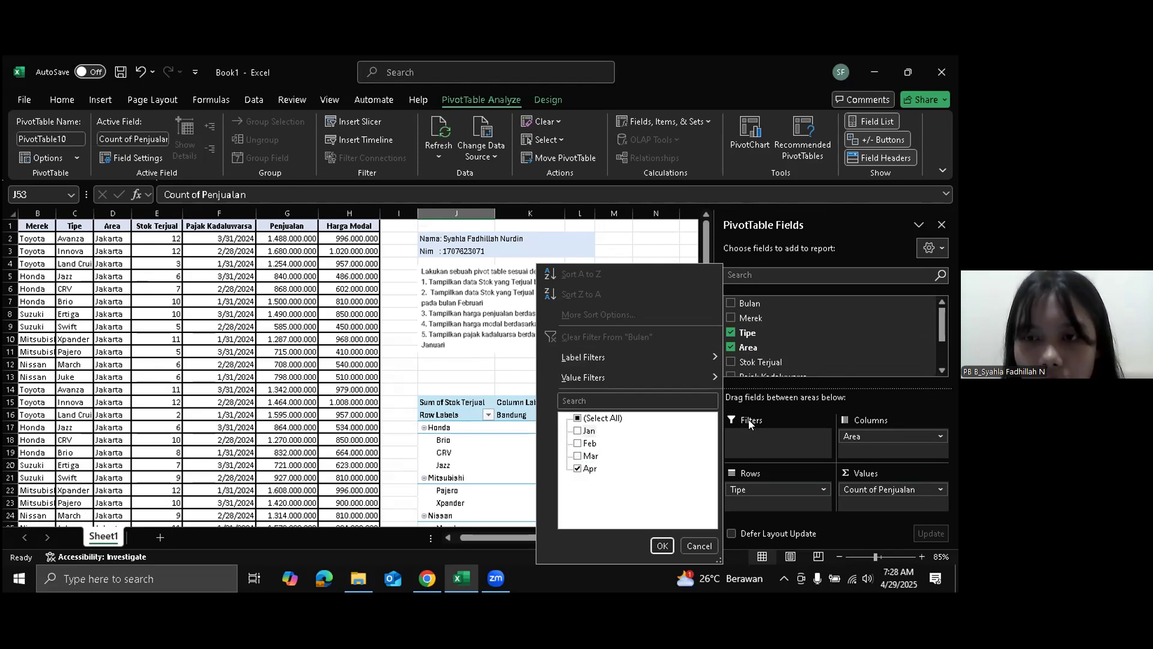
drag(818, 300, 781, 441)
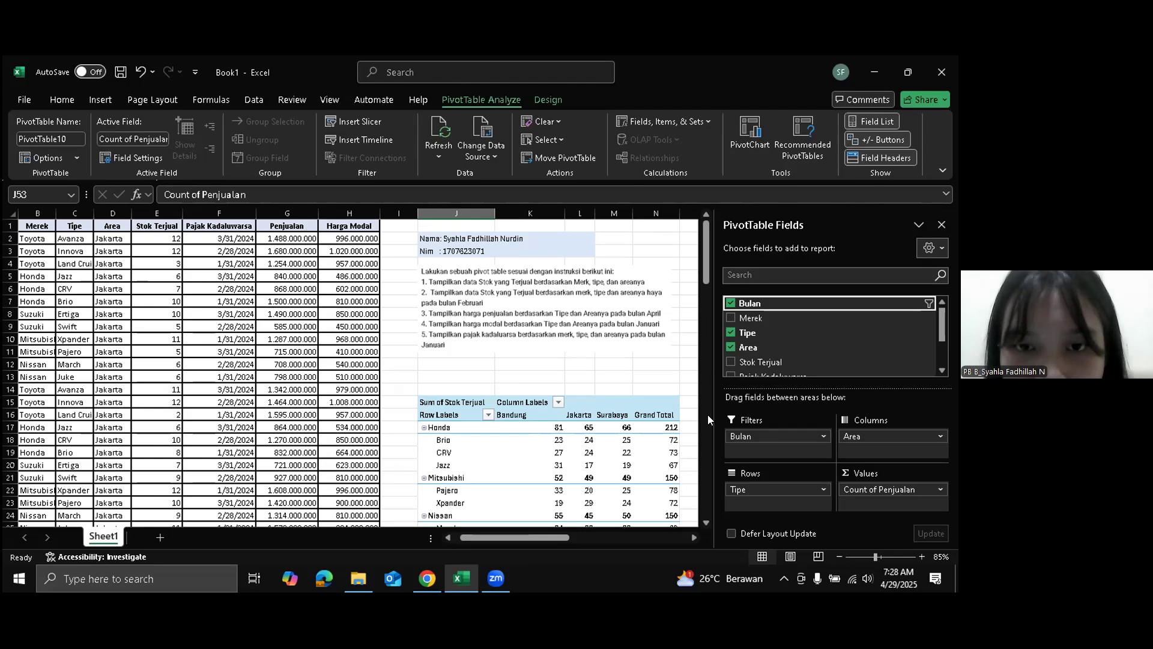
click(668, 377)
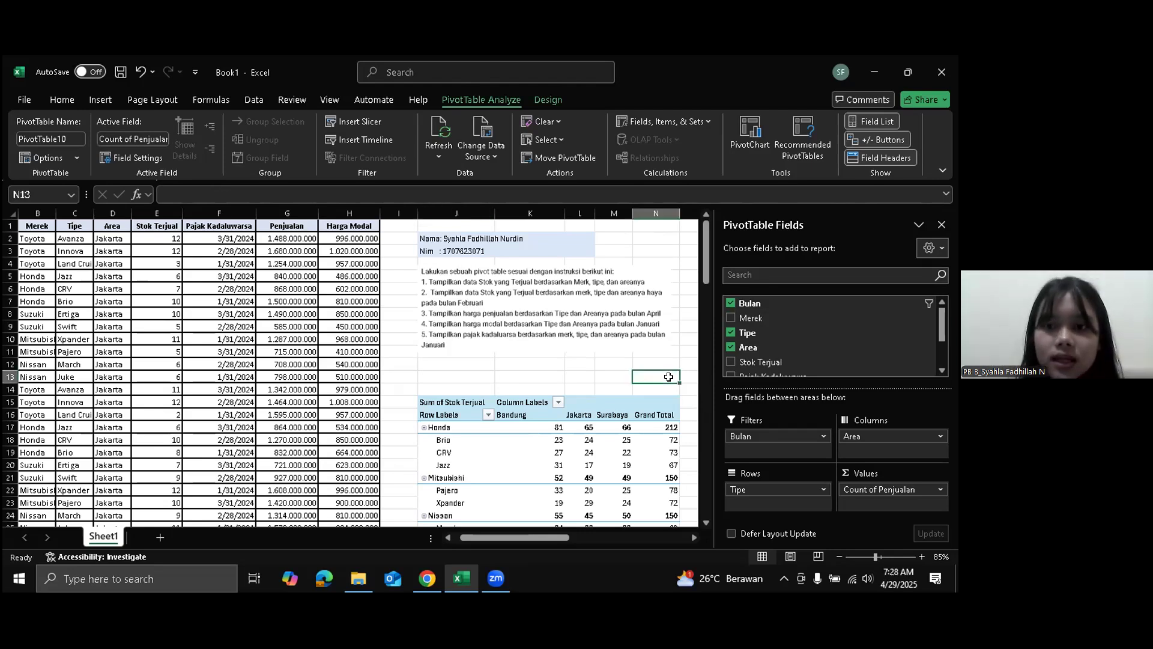
scroll(805, 419, down, 14)
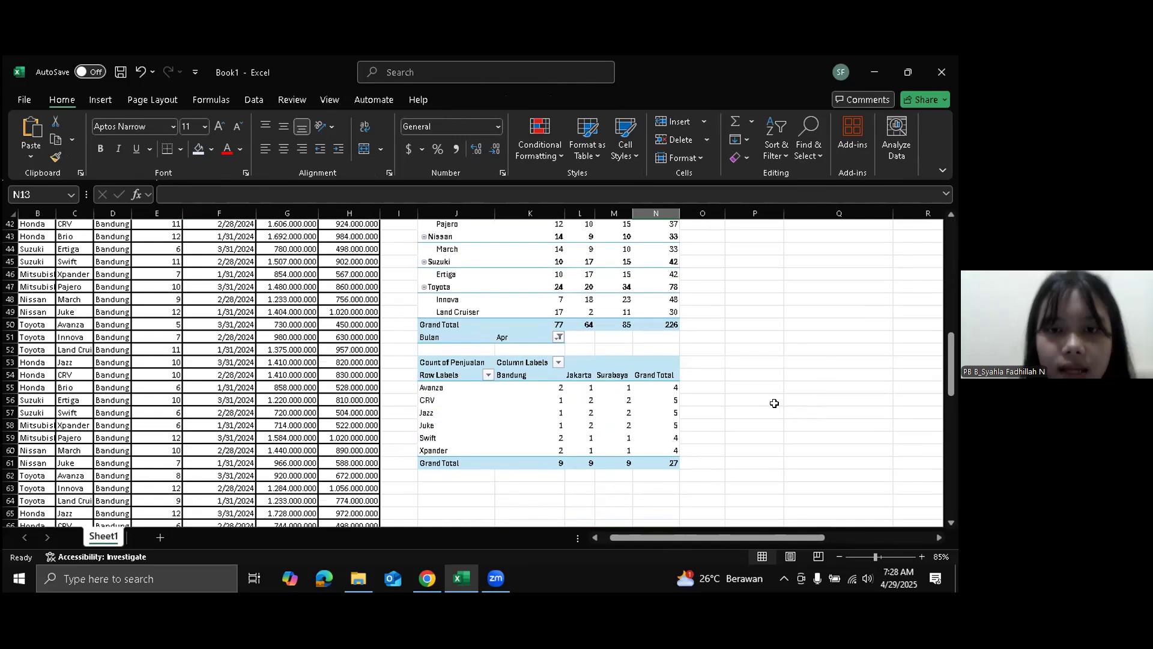
scroll(775, 403, down, 2)
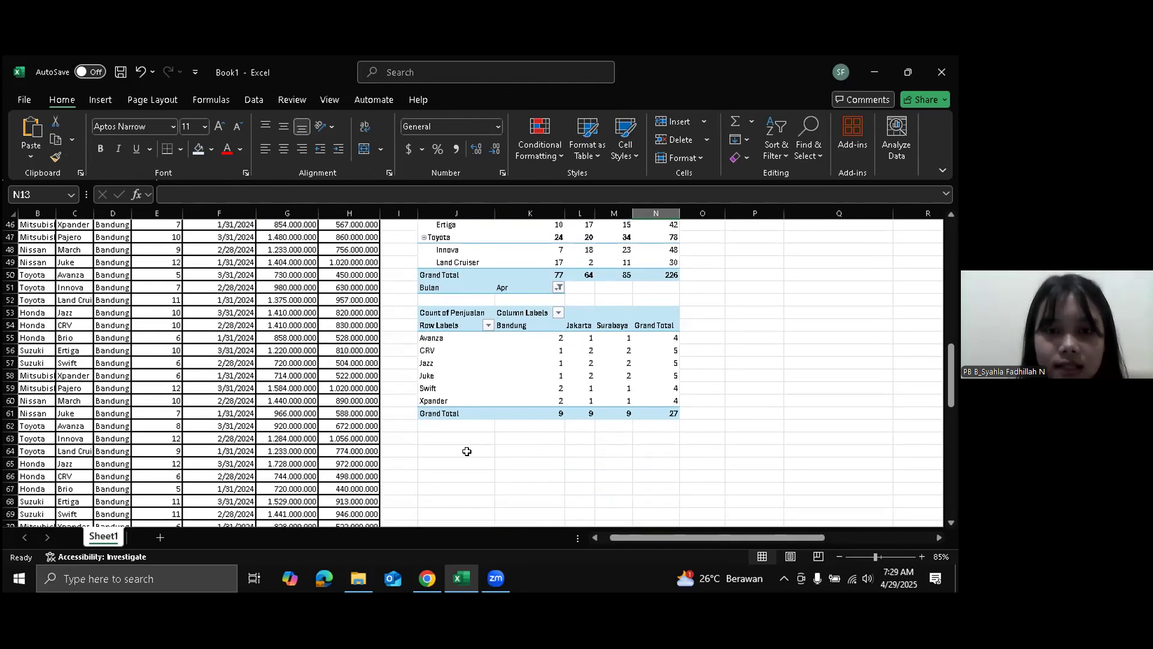
- Create a fourth PivotTable from the car sales data in Sheet1 A1:H109, placed on the existing worksheet at P15
click(343, 421)
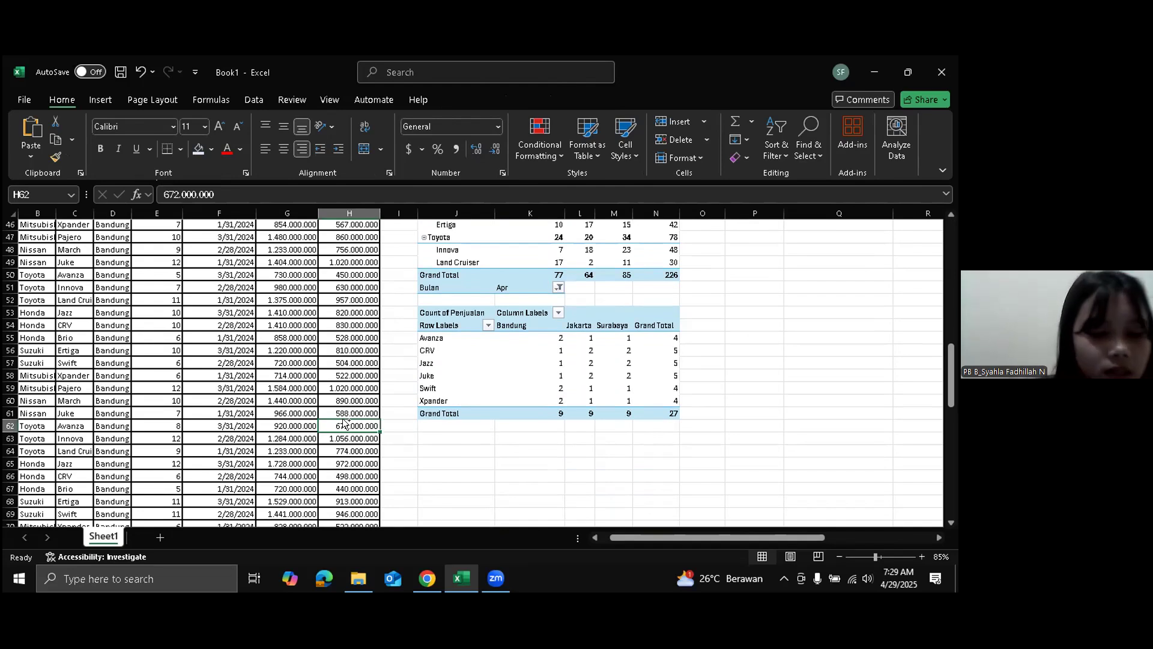
key(ctrl+a)
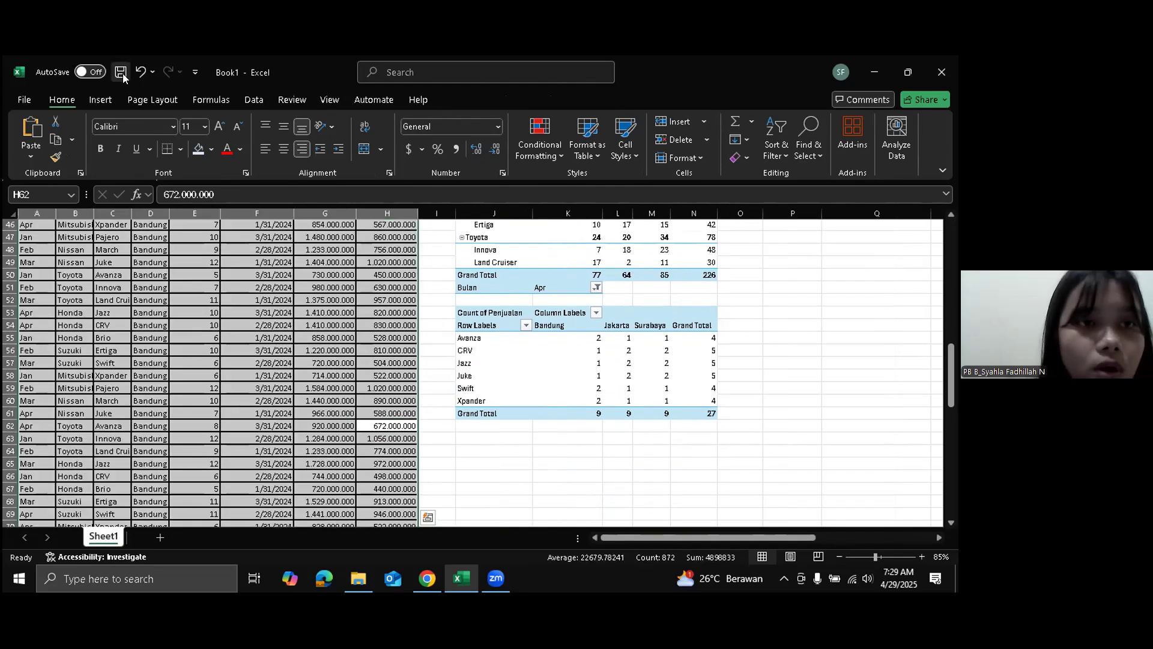
click(100, 99)
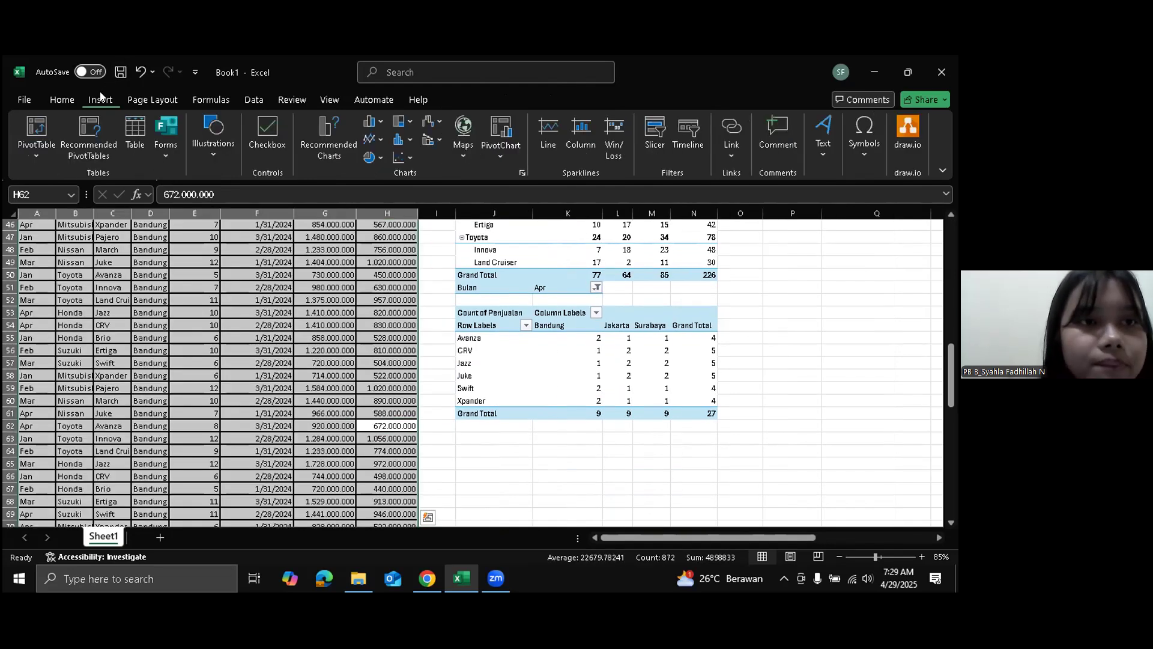
click(37, 152)
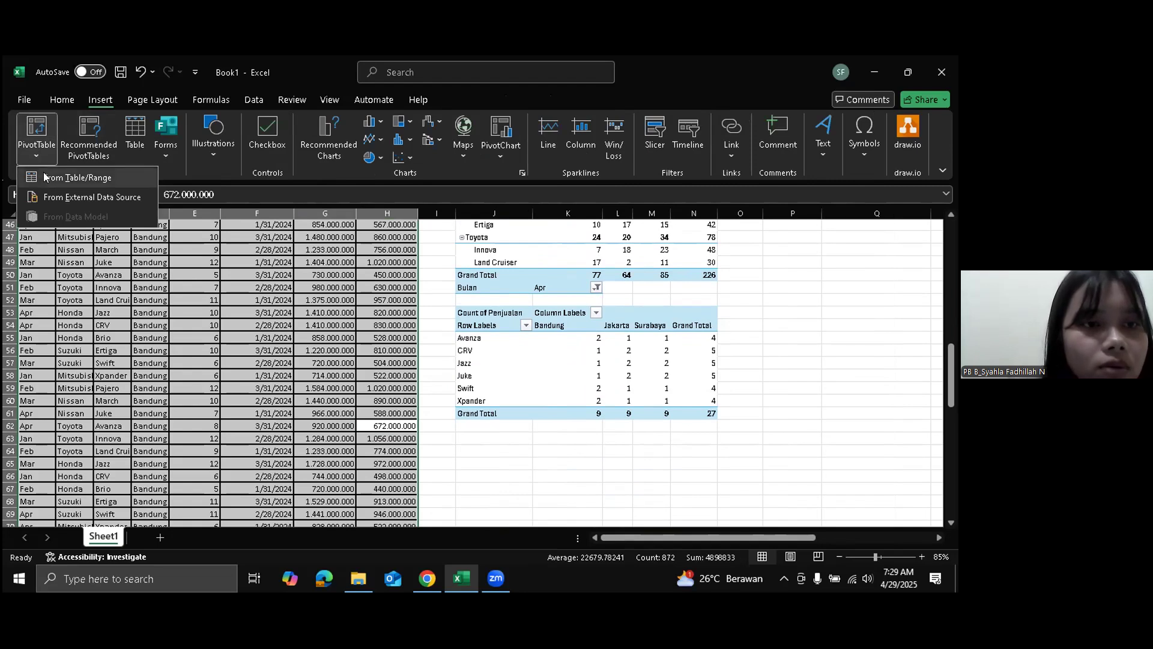
click(77, 177)
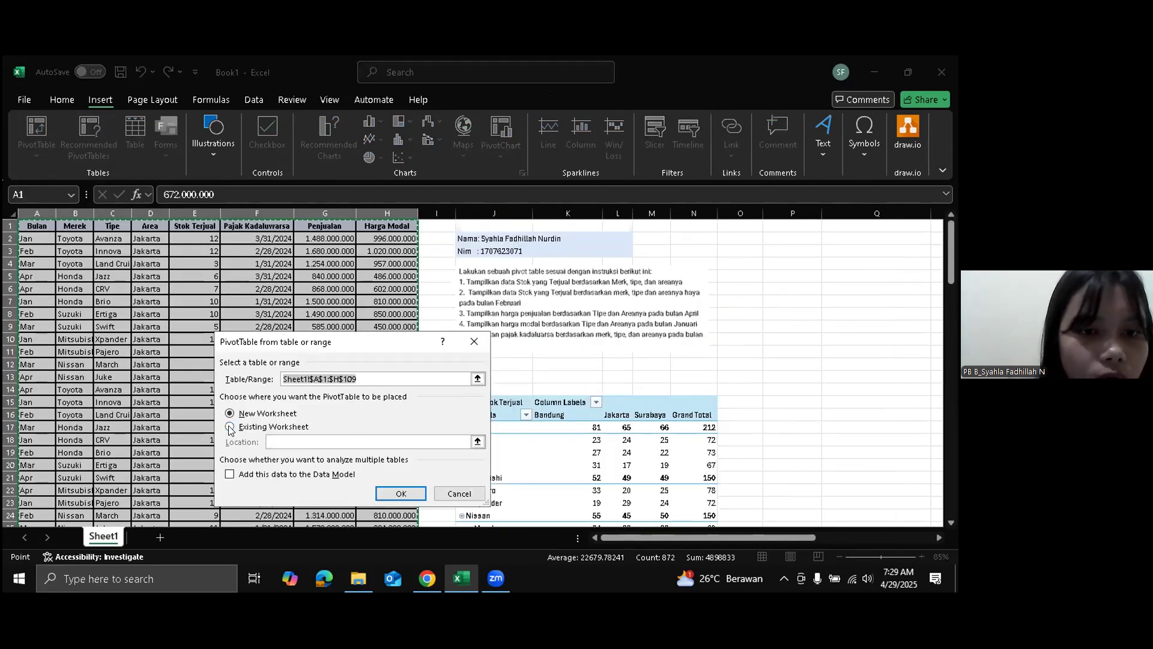
click(231, 427)
scroll(666, 425, down, 6)
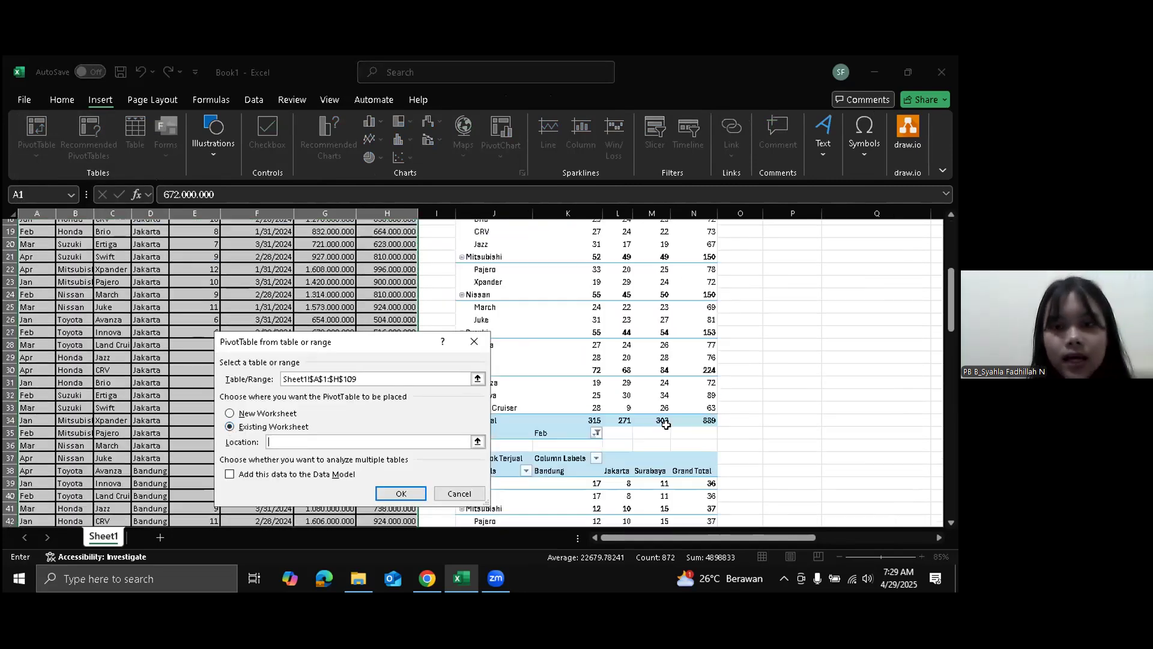
scroll(667, 425, down, 4)
scroll(666, 425, up, 5)
scroll(666, 425, down, 6)
scroll(667, 425, up, 7)
scroll(666, 426, up, 4)
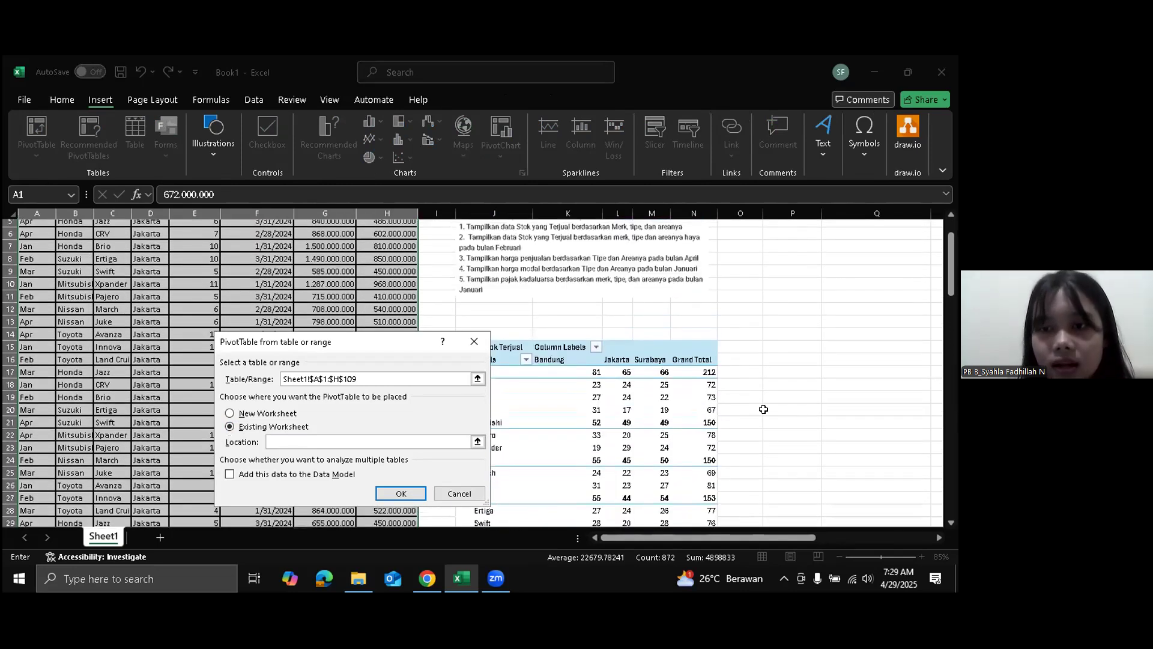
scroll(726, 363, right, 2)
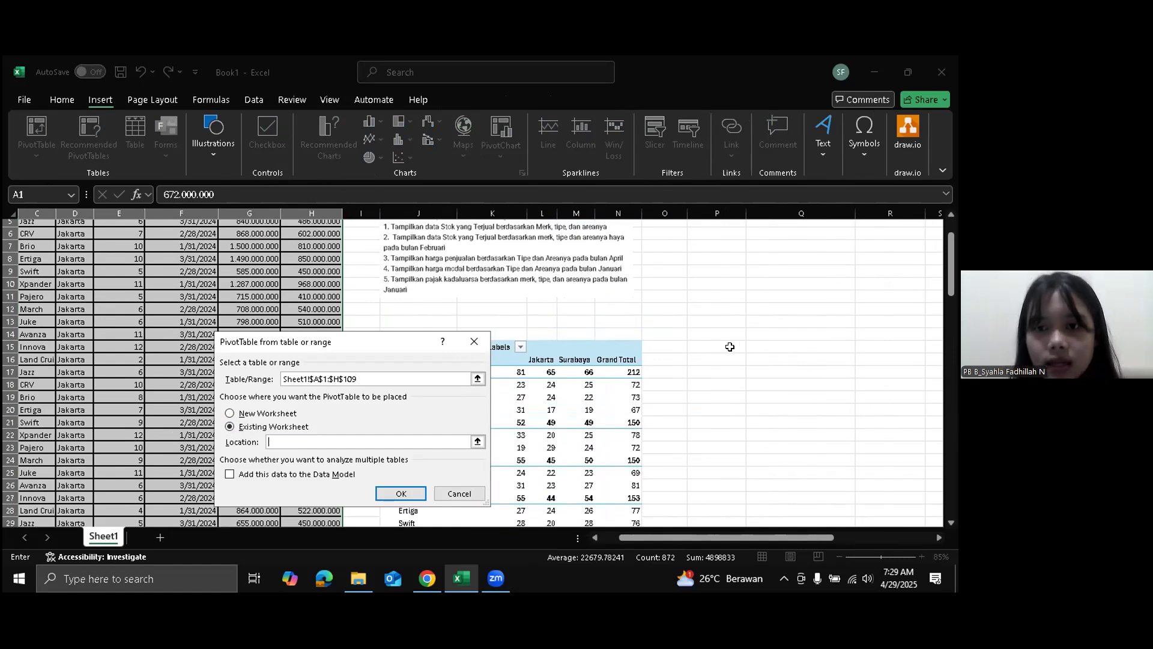
click(729, 347)
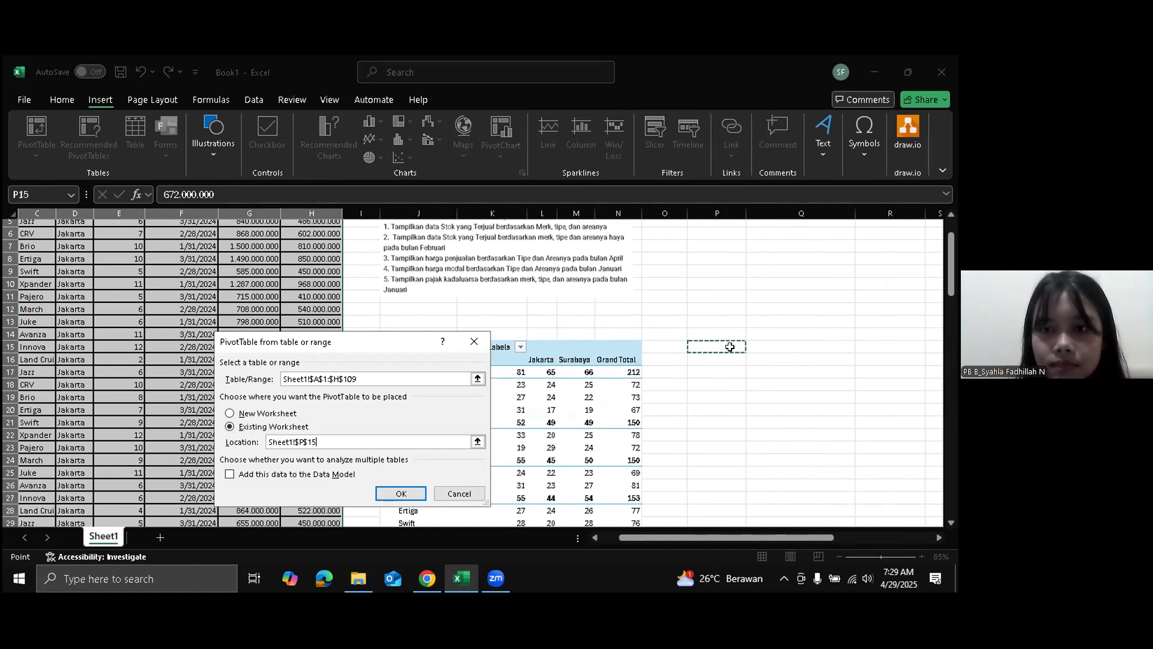
click(401, 494)
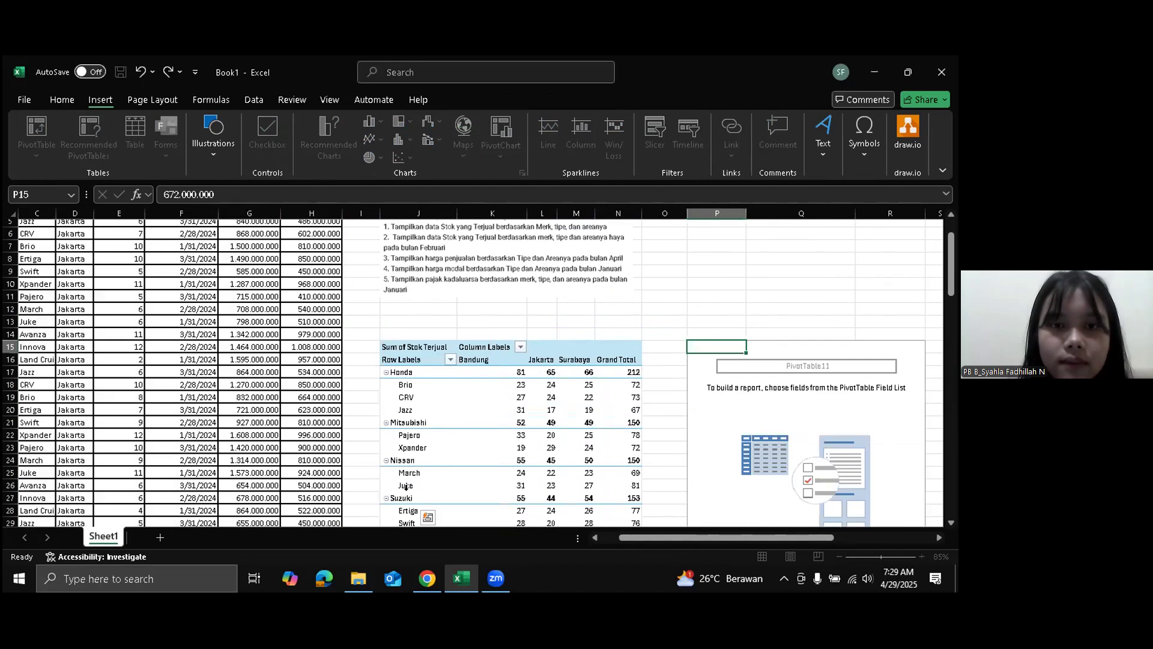
- Lay out the PivotTable at P15 with Harga Modal as counted values, Tipe as rows, and Area as columns
scroll(556, 382, right, 2)
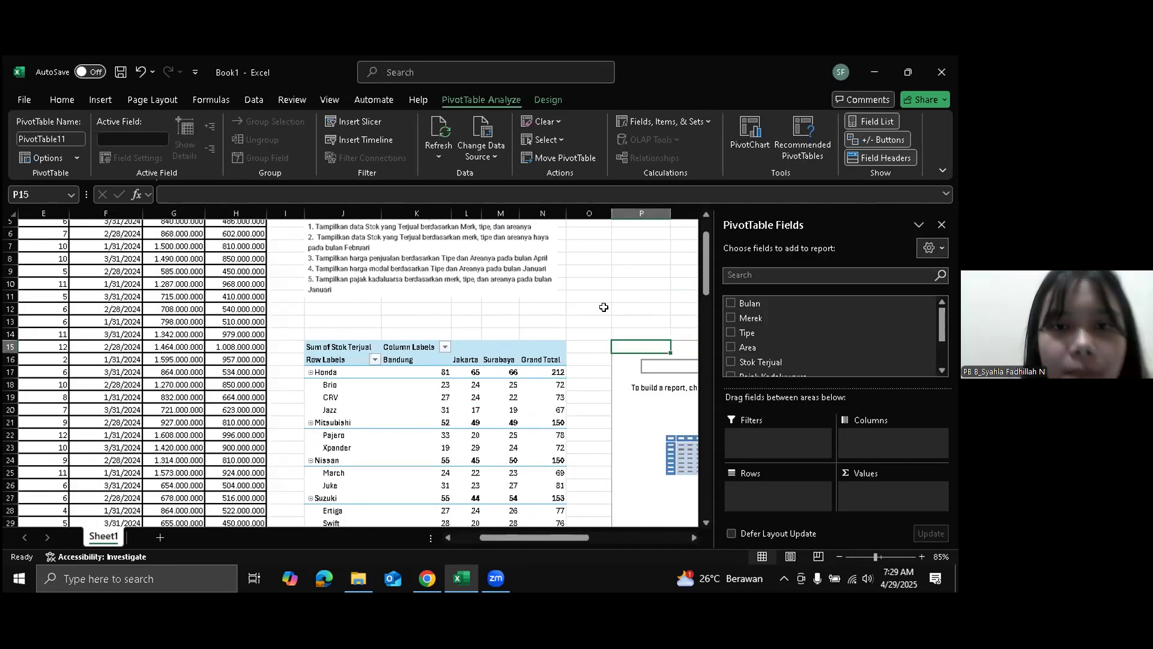
scroll(766, 348, down, 1)
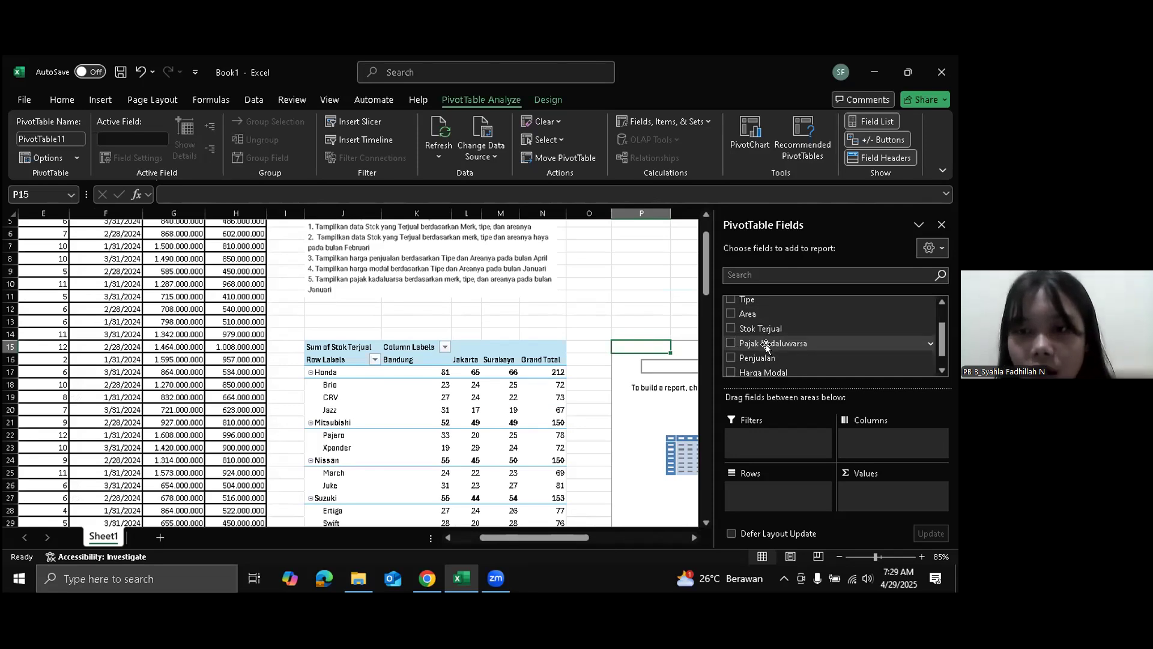
scroll(766, 348, down, 1)
drag(770, 351, 861, 489)
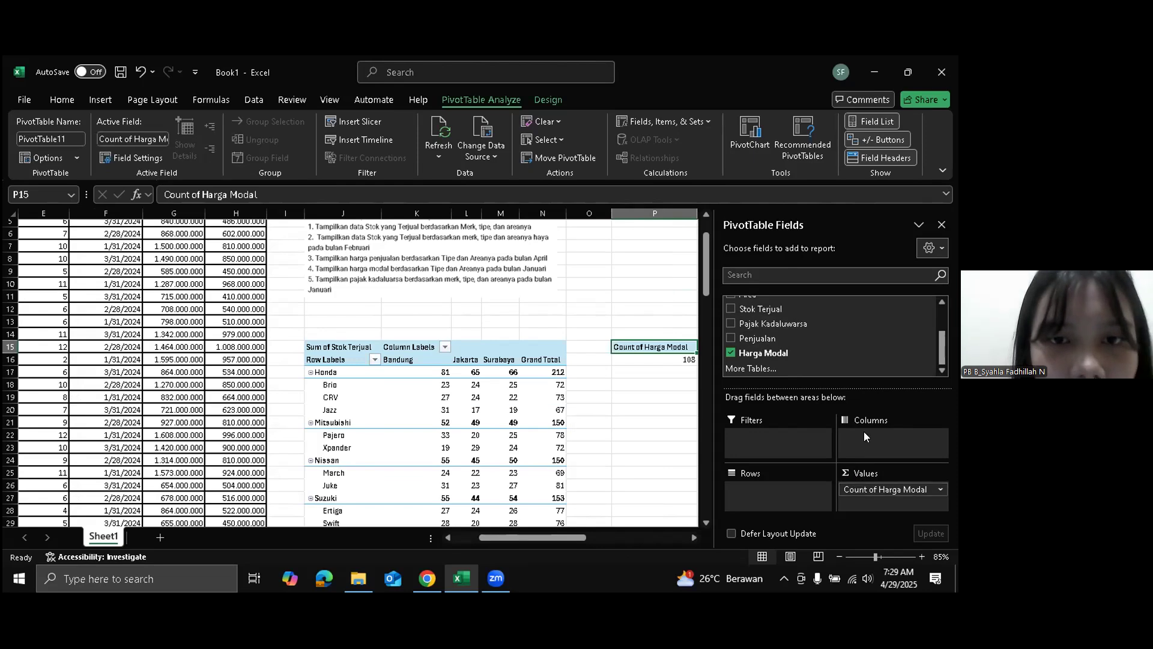
scroll(840, 354, up, 2)
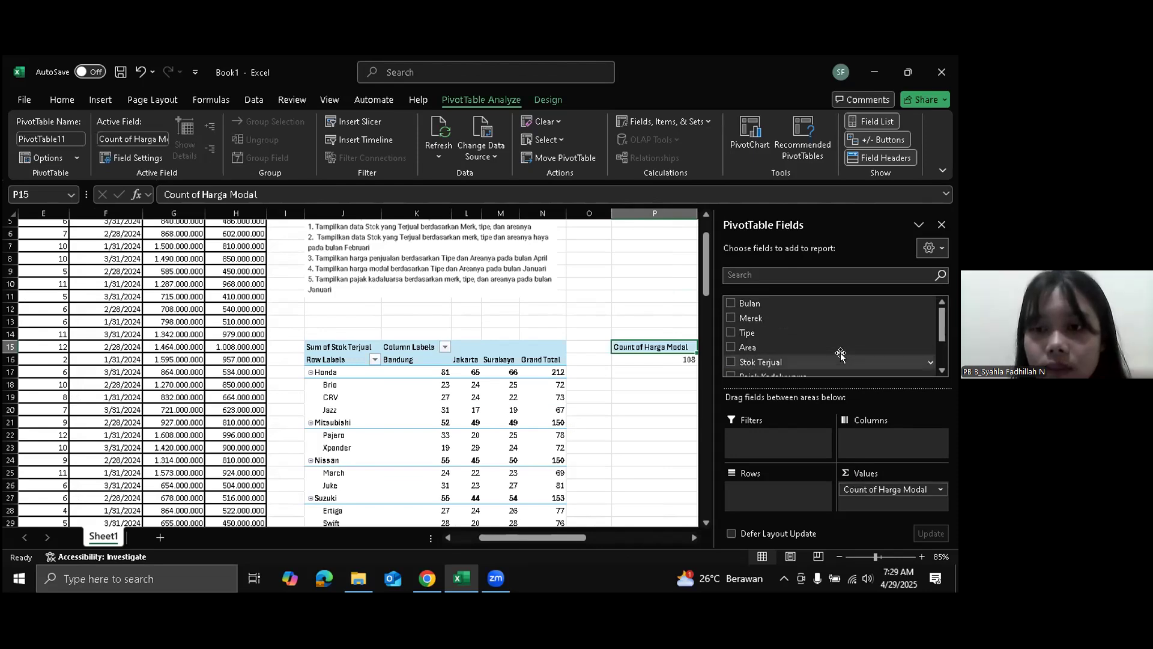
drag(822, 334, 785, 497)
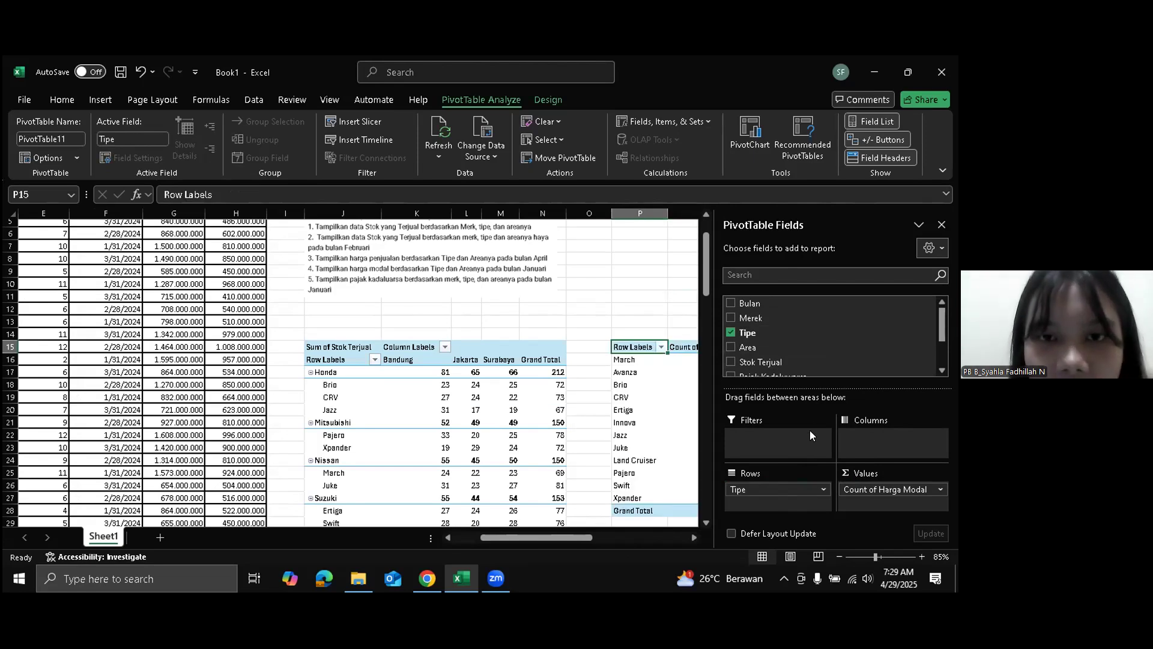
drag(813, 349, 872, 443)
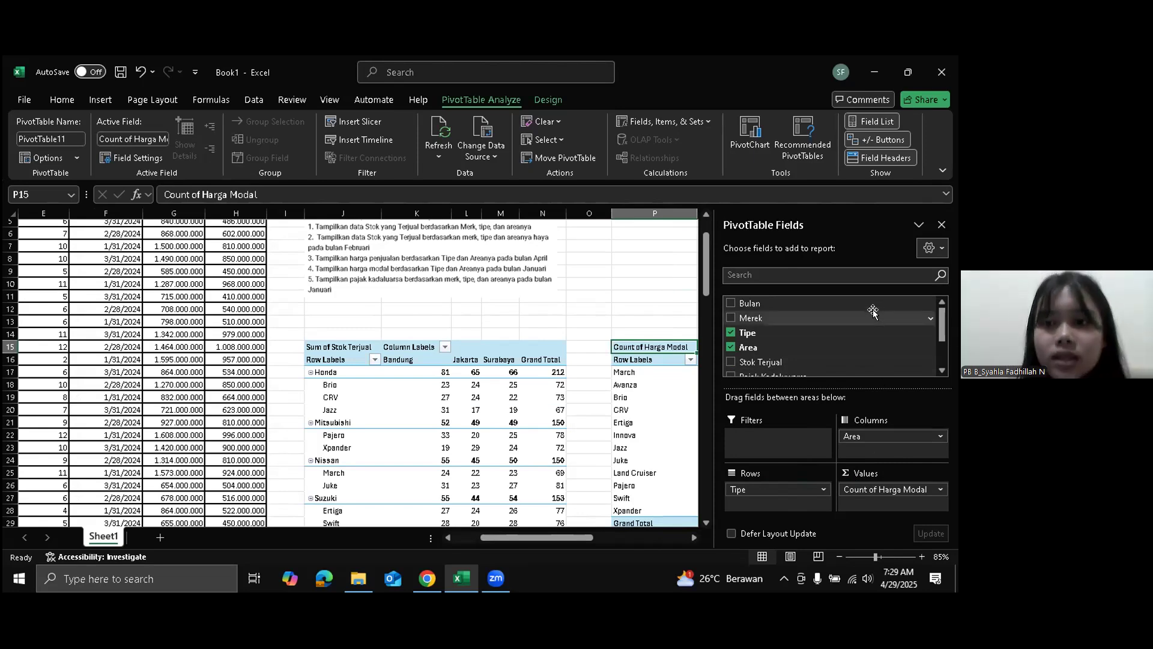
- Restrict Bulan to Jan, add it as the report filter of the PivotTable at P15, and check the filtered table
drag(873, 304, 873, 304)
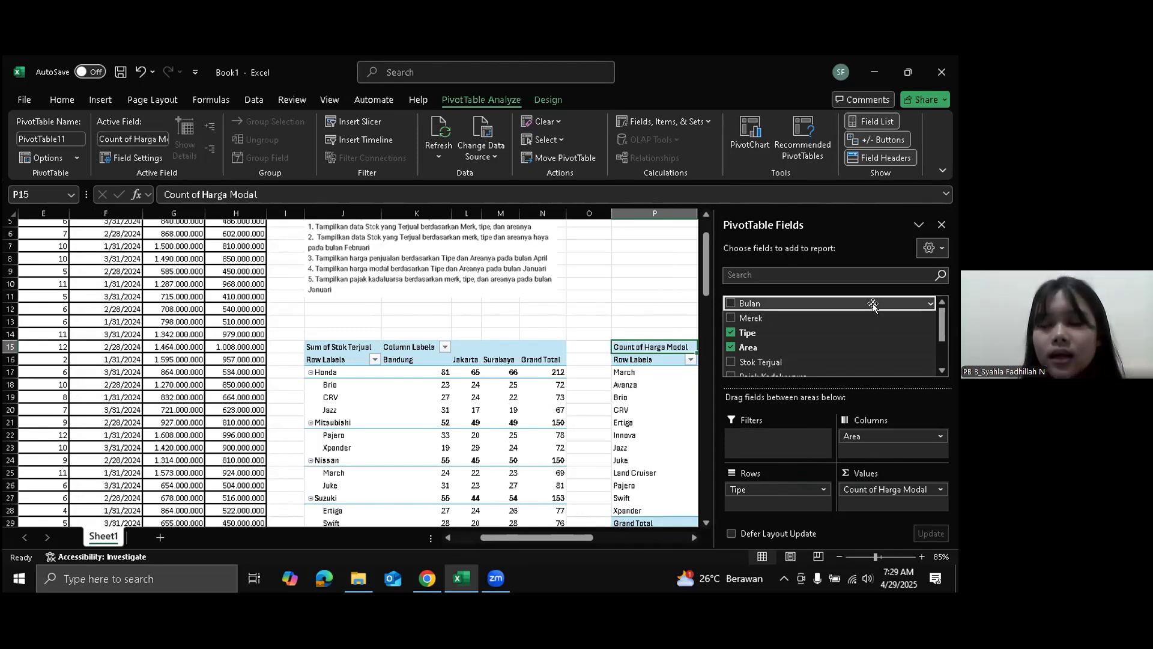
click(930, 303)
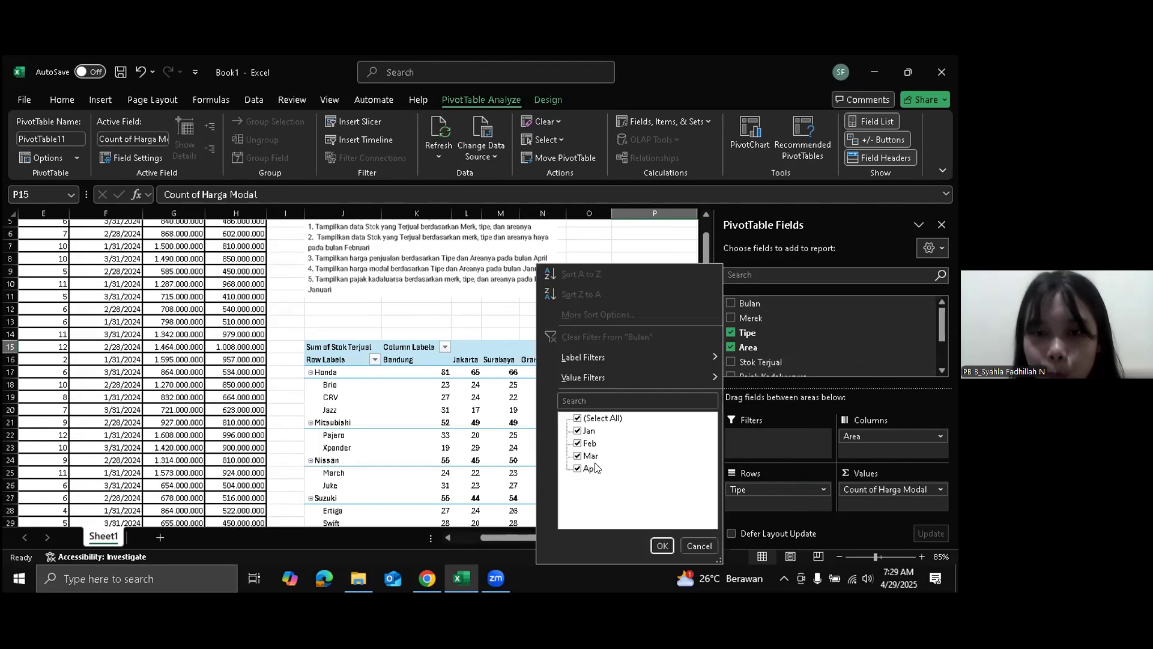
click(578, 468)
click(577, 456)
click(578, 444)
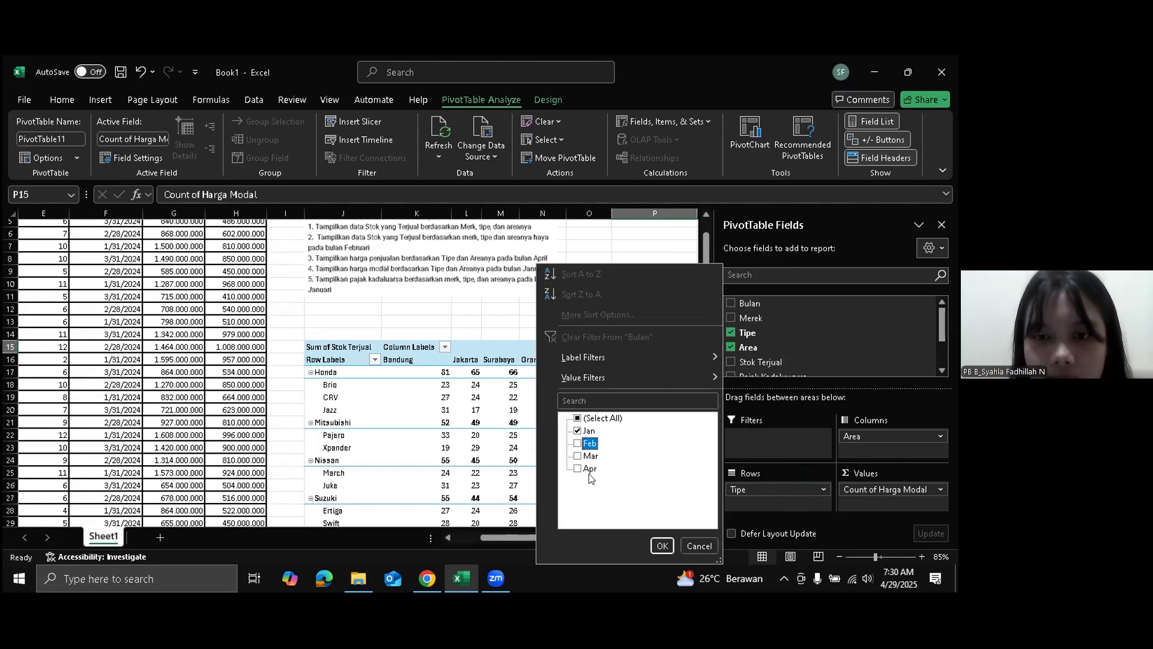
click(662, 546)
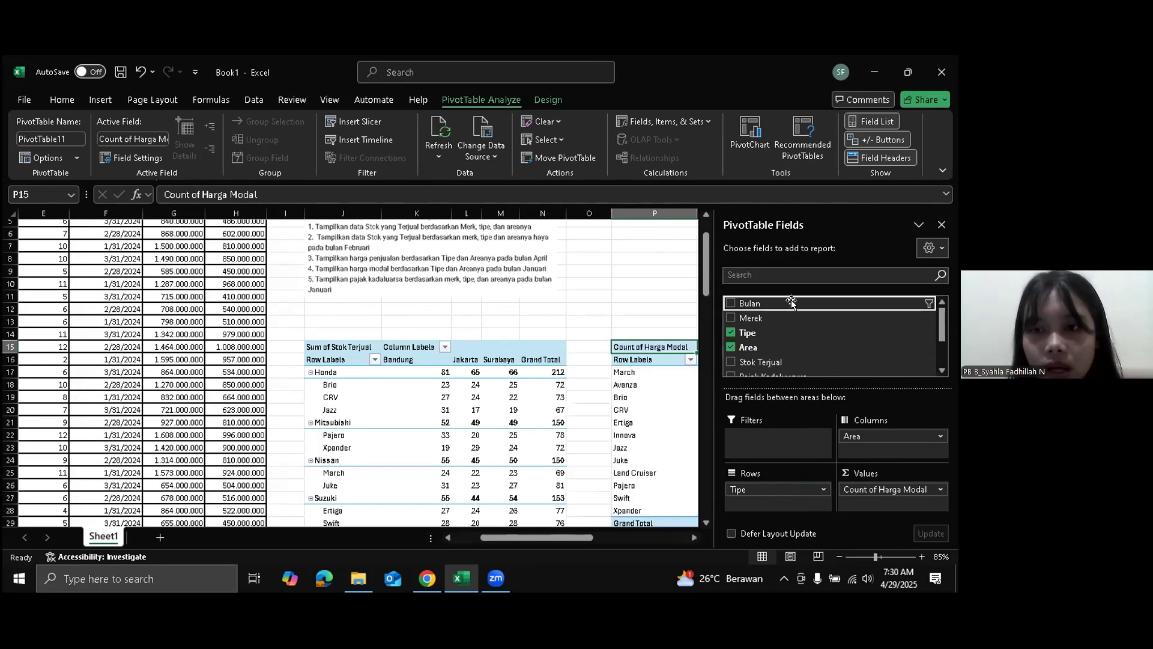
drag(789, 309, 783, 436)
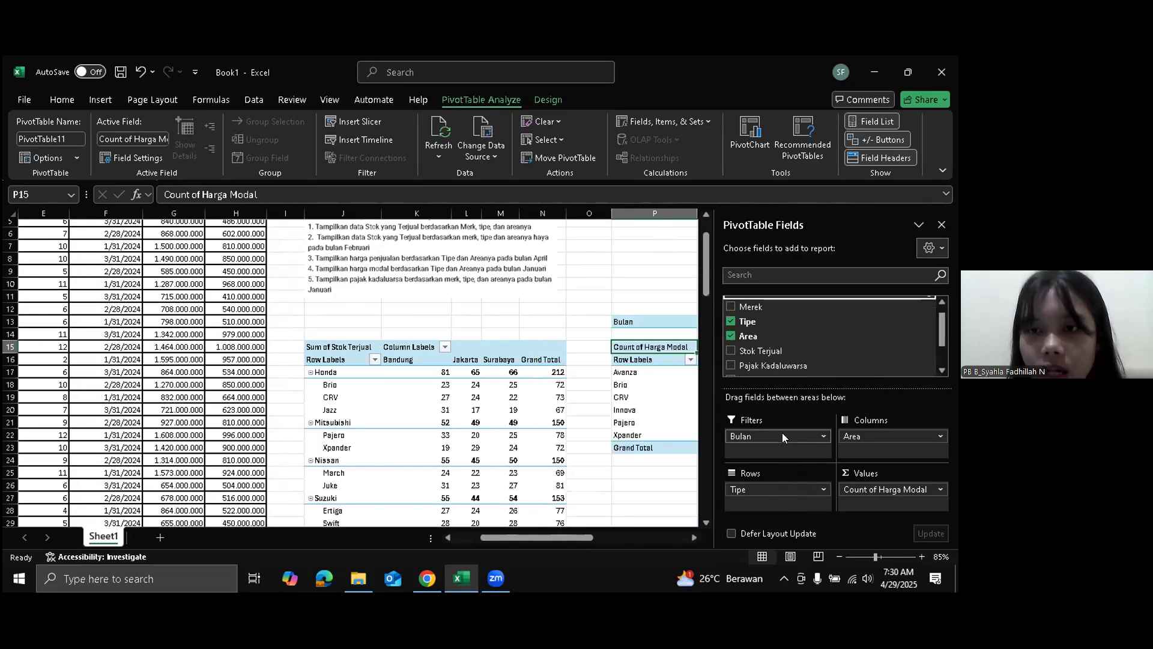
click(649, 486)
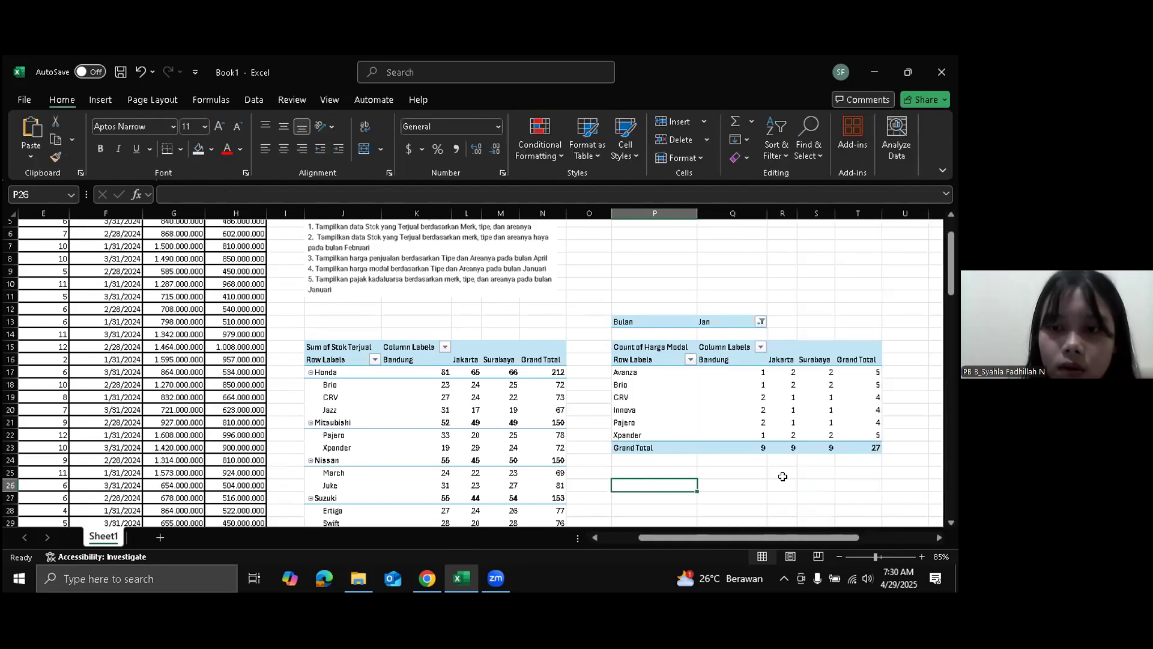
scroll(783, 477, down, 1)
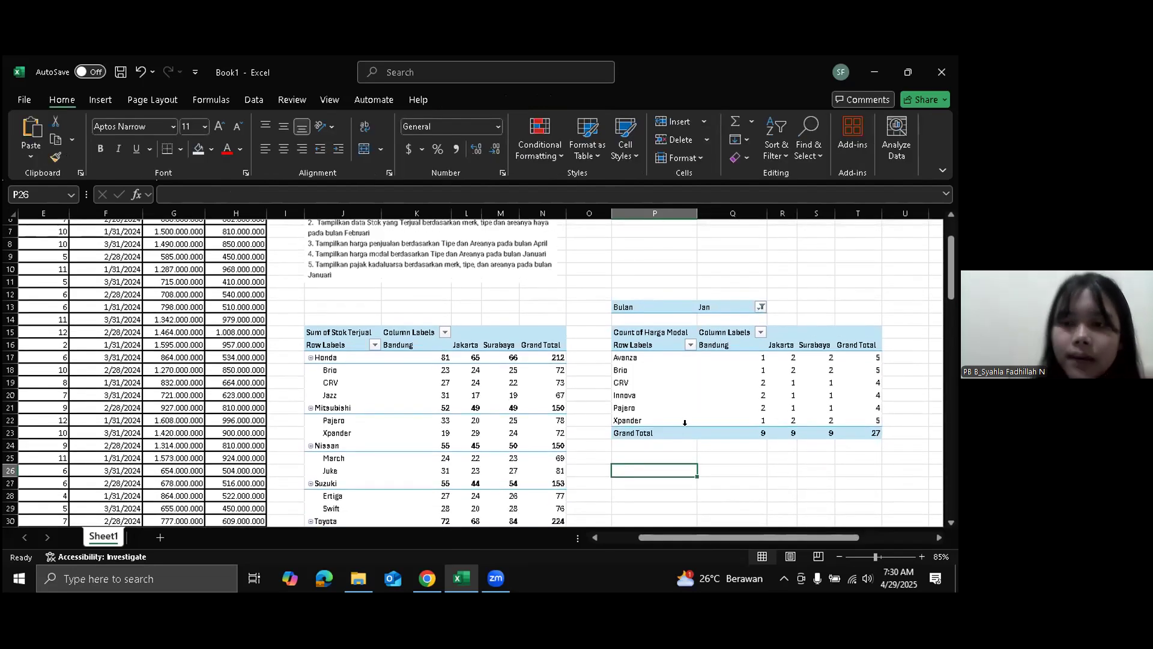
- Create a fifth PivotTable from the car sales data in Sheet1 A1:H109, placed on the existing worksheet at P26
click(183, 354)
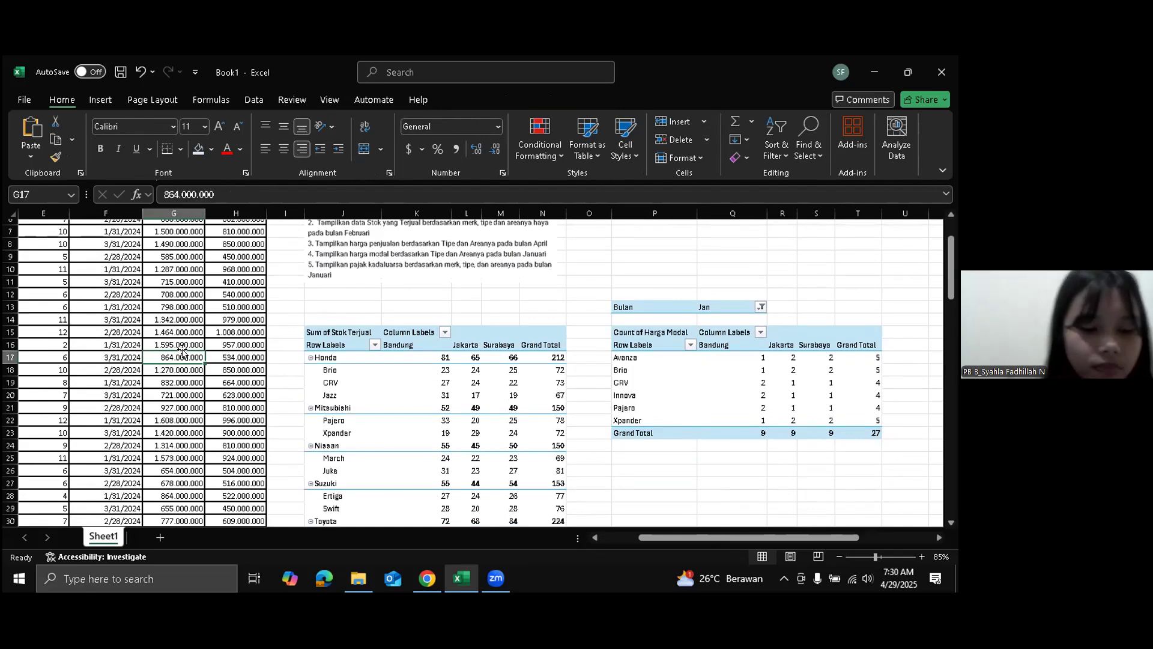
key(ctrl+a)
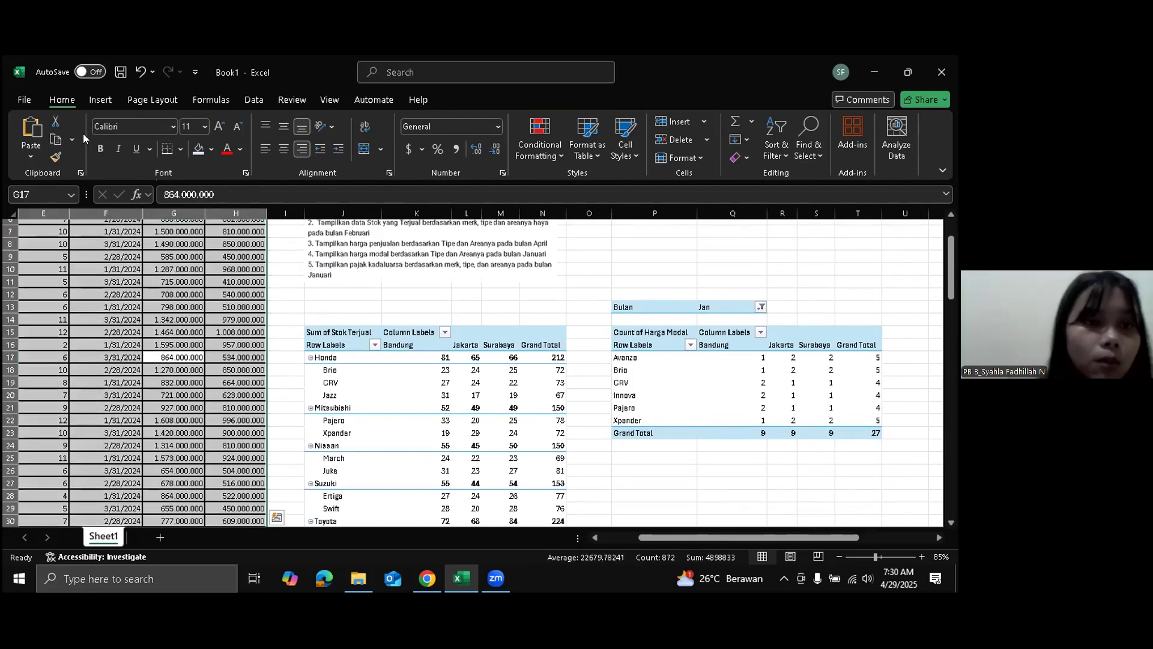
click(100, 99)
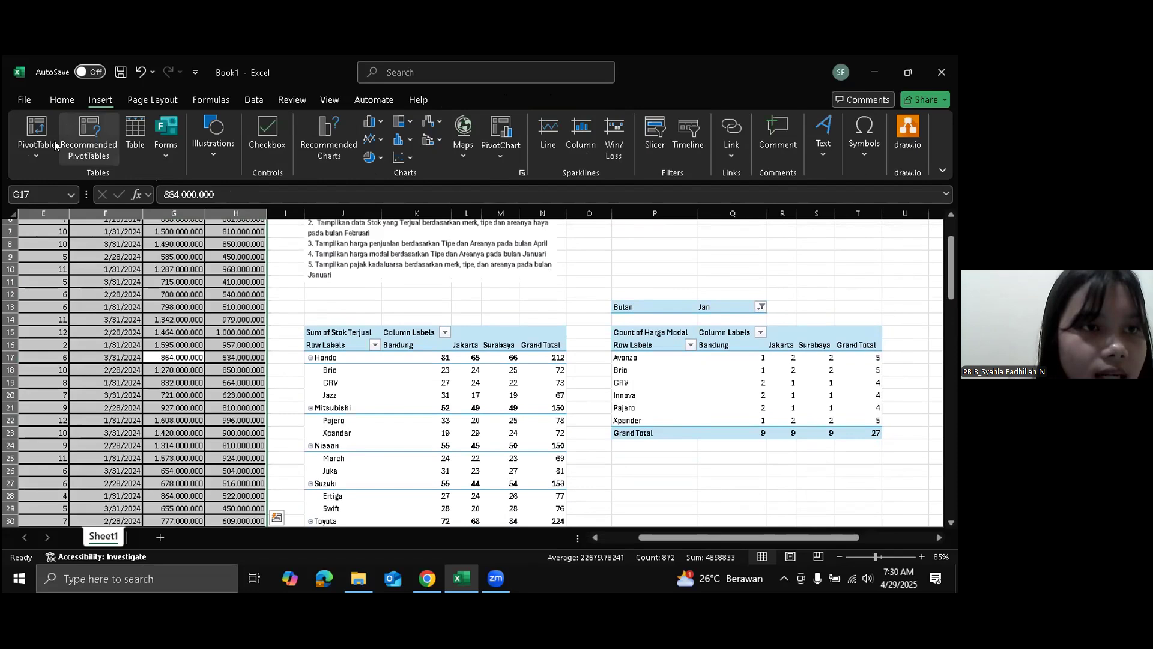
click(36, 138)
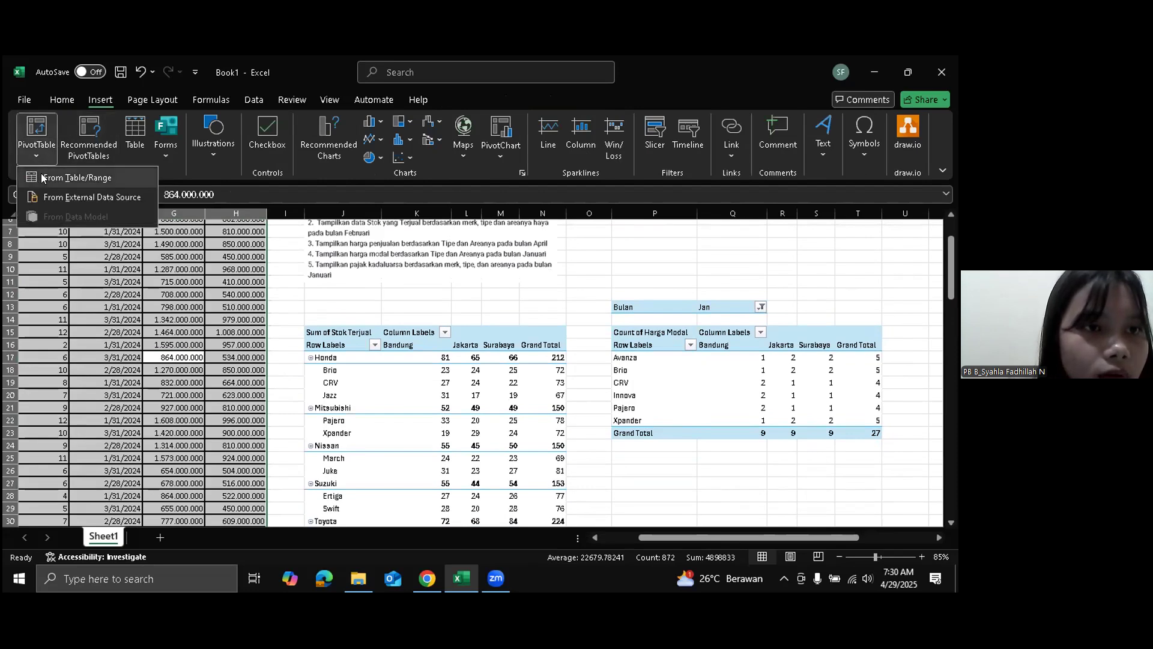
click(41, 177)
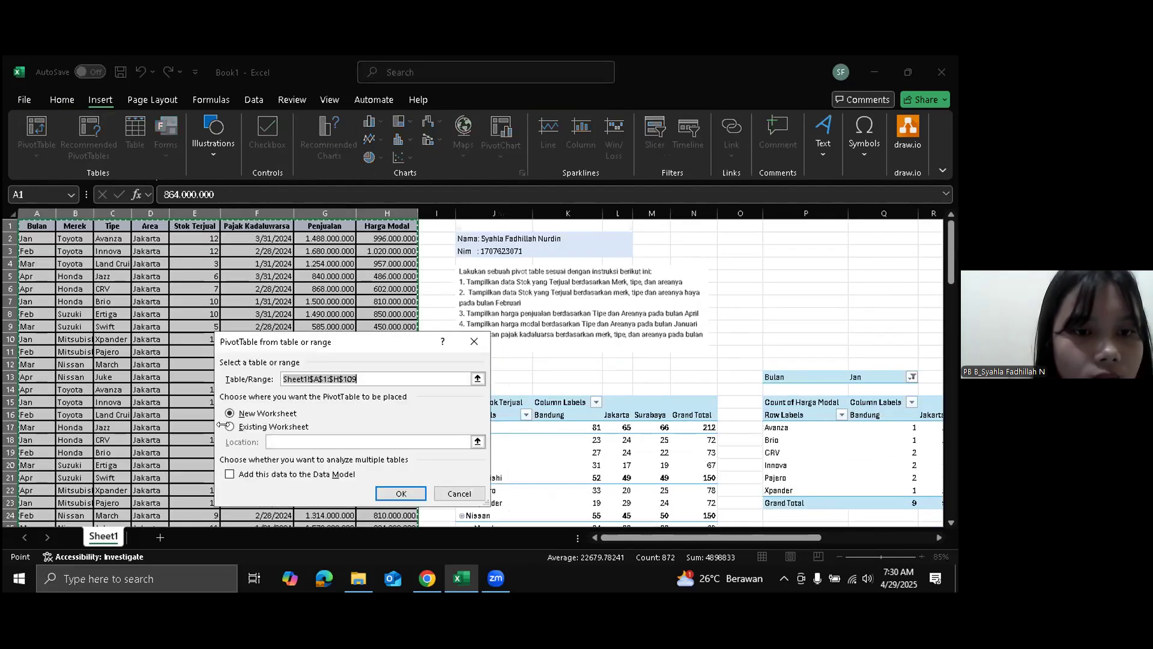
click(230, 427)
click(397, 495)
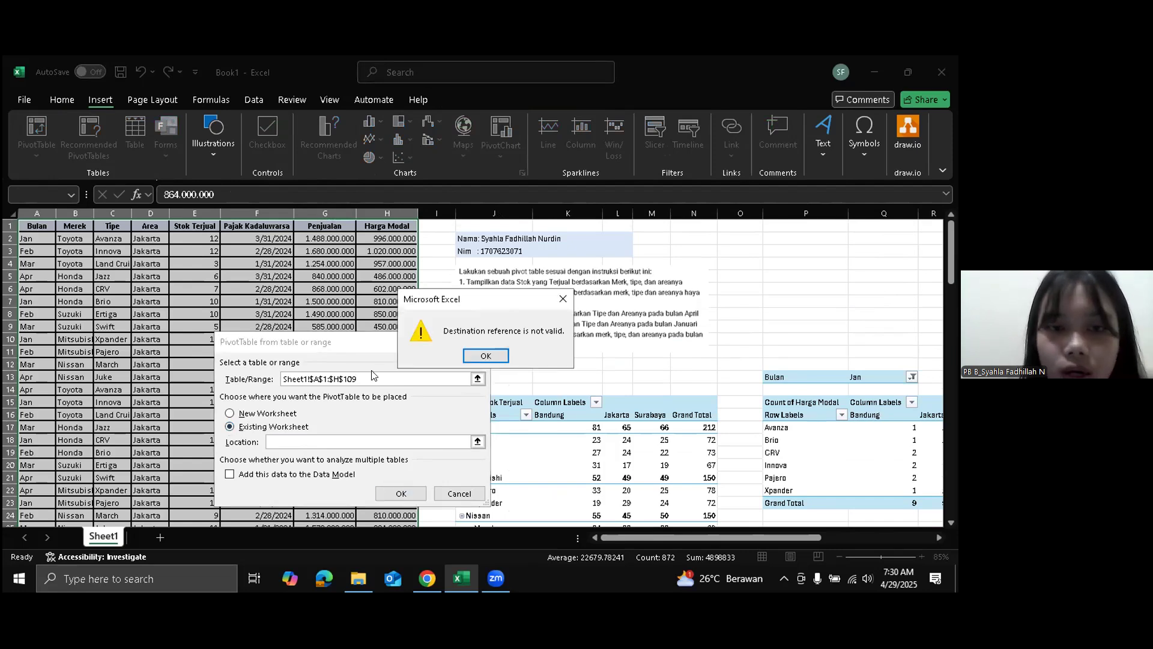
click(487, 355)
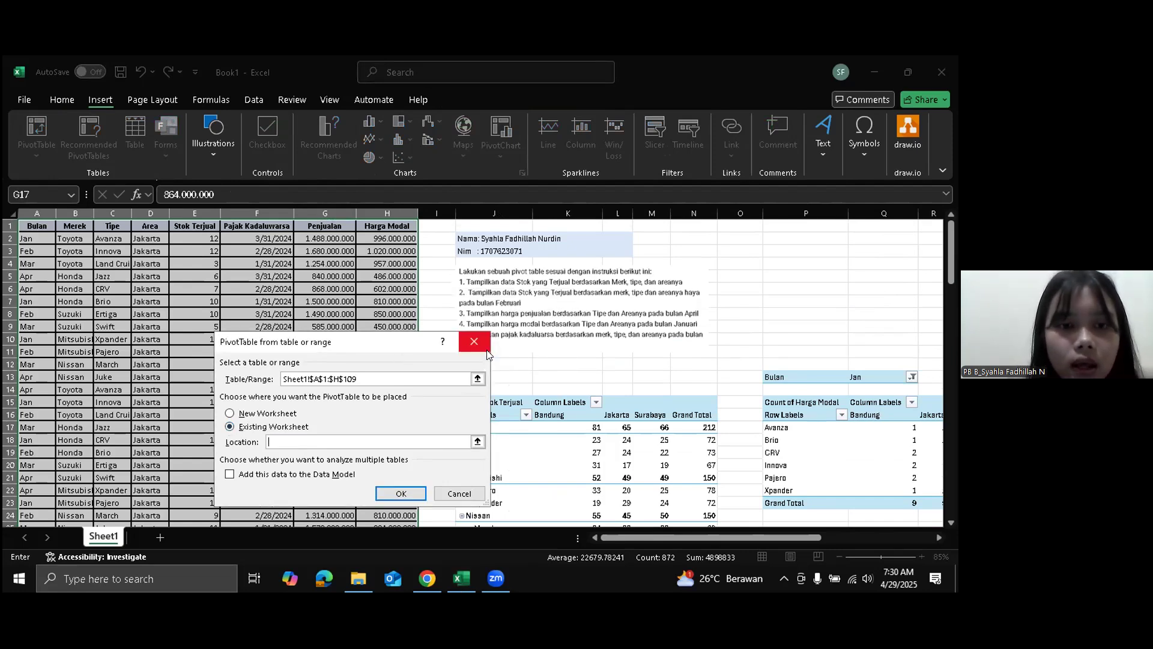
scroll(624, 427, down, 3)
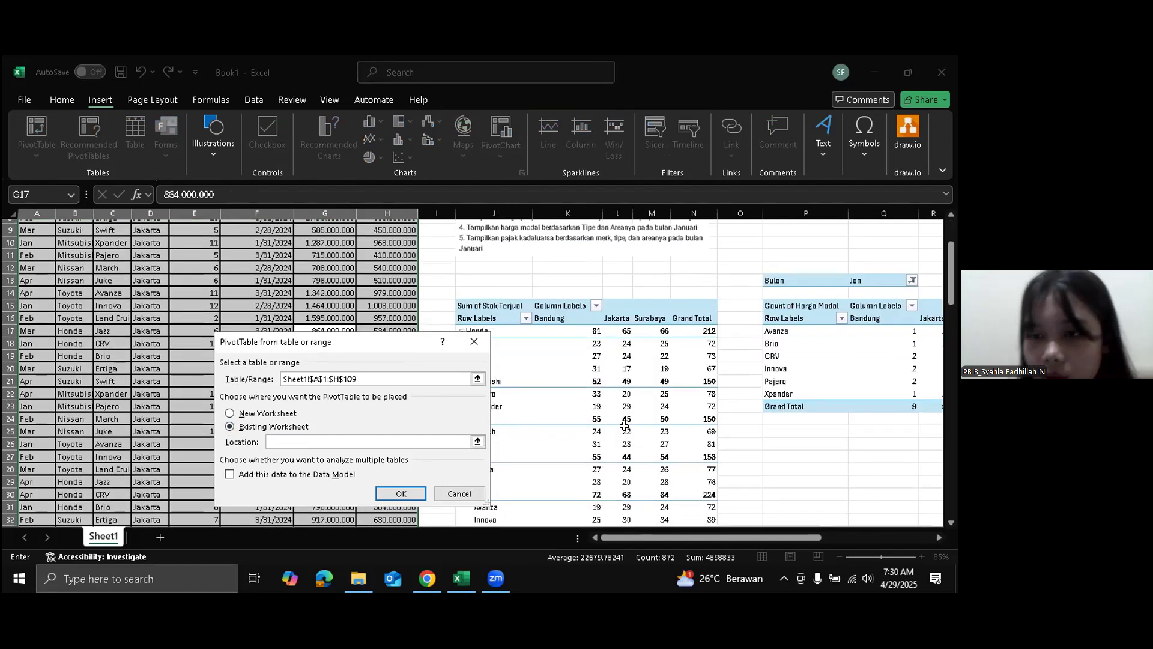
click(786, 447)
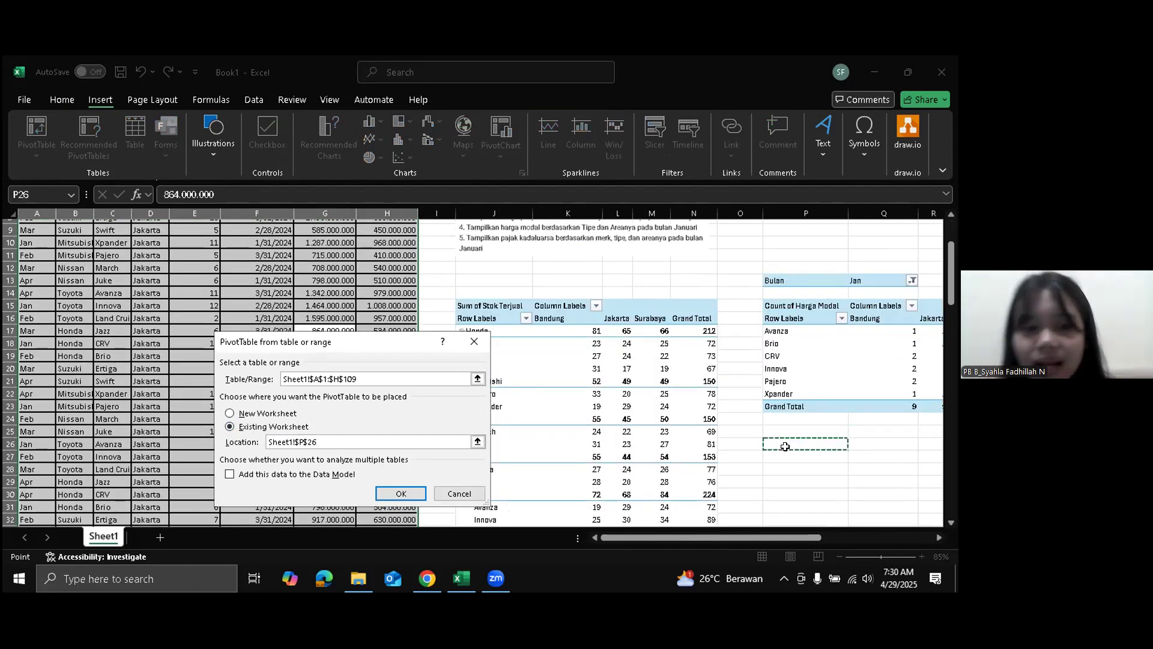
click(397, 497)
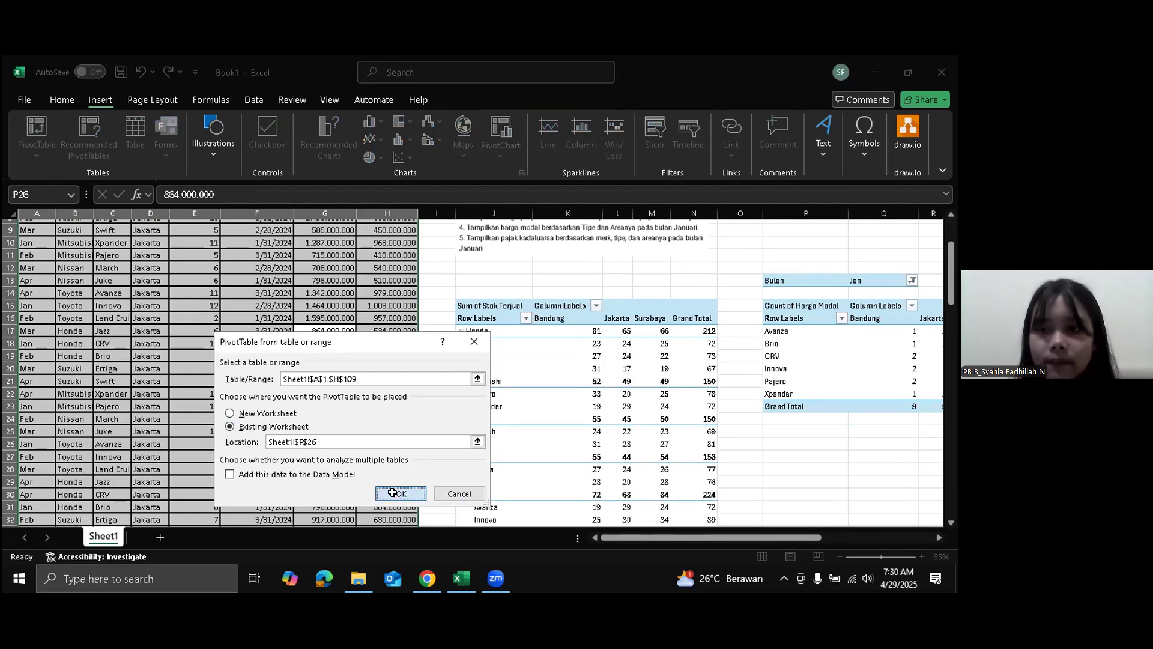
- Lay out the PivotTable at P26 with Pajak Kadaluwarsa as counted values, Merek and Tipe as rows, and Area as columns
scroll(572, 310, right, 1)
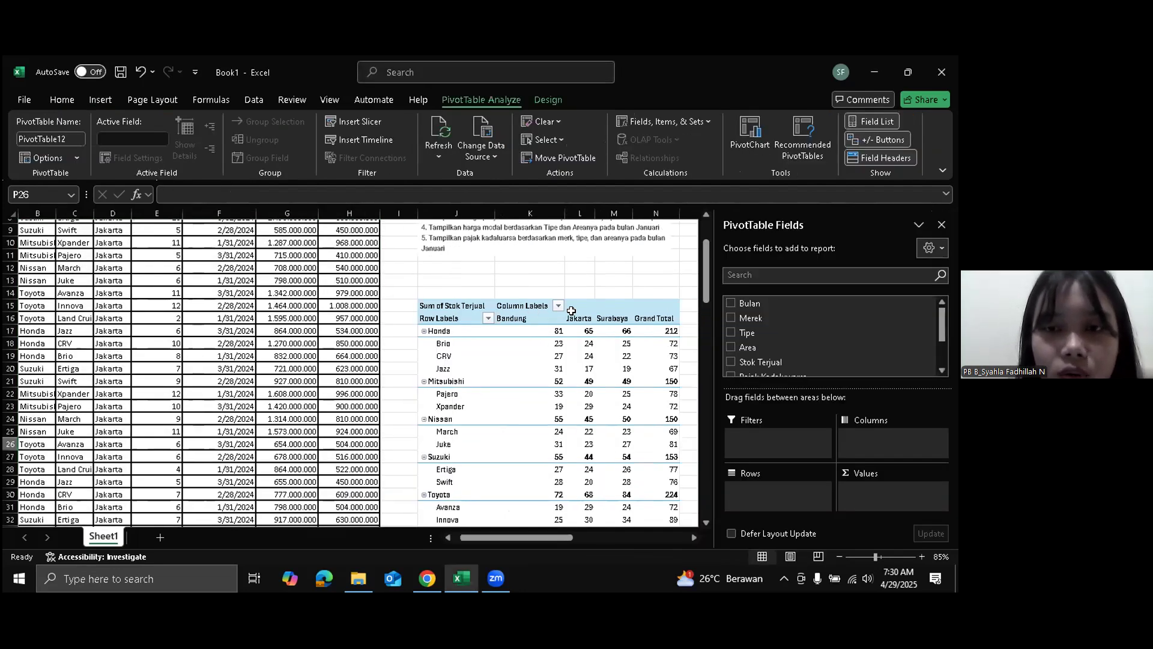
scroll(572, 311, right, 2)
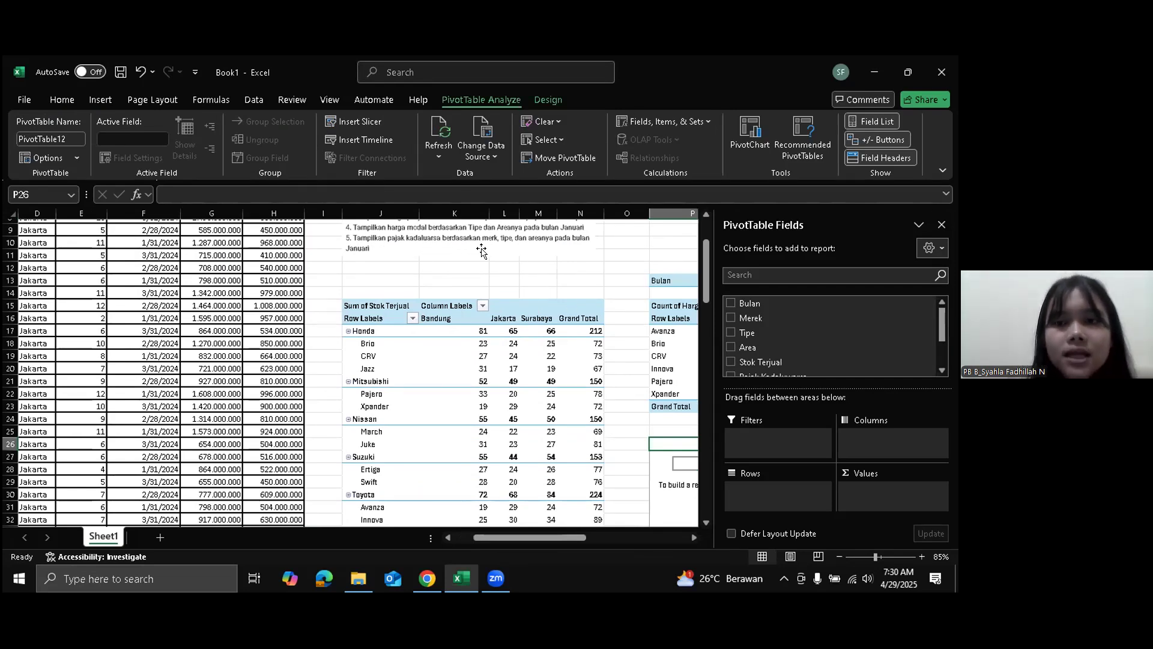
scroll(748, 339, down, 1)
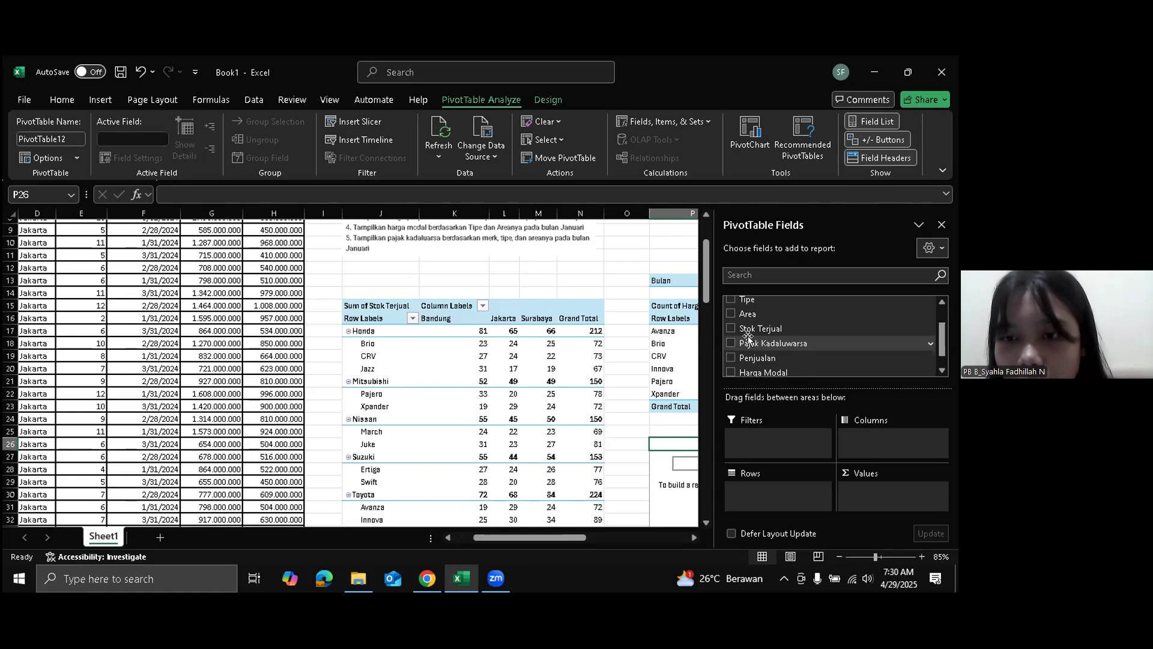
drag(784, 347, 866, 498)
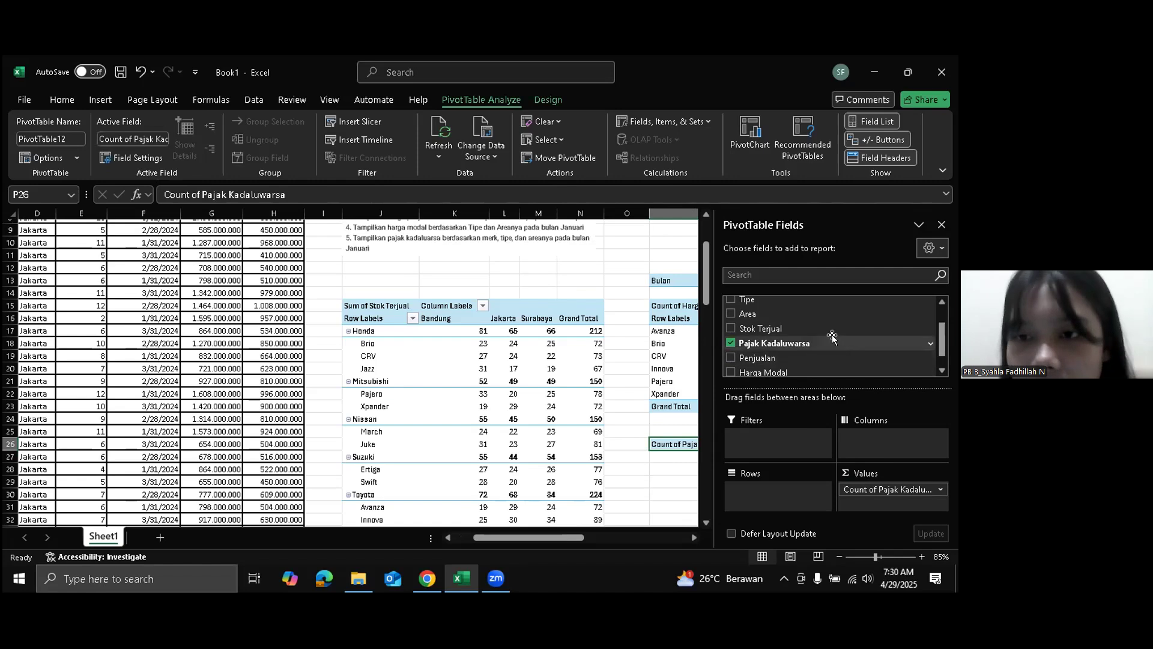
scroll(831, 335, up, 1)
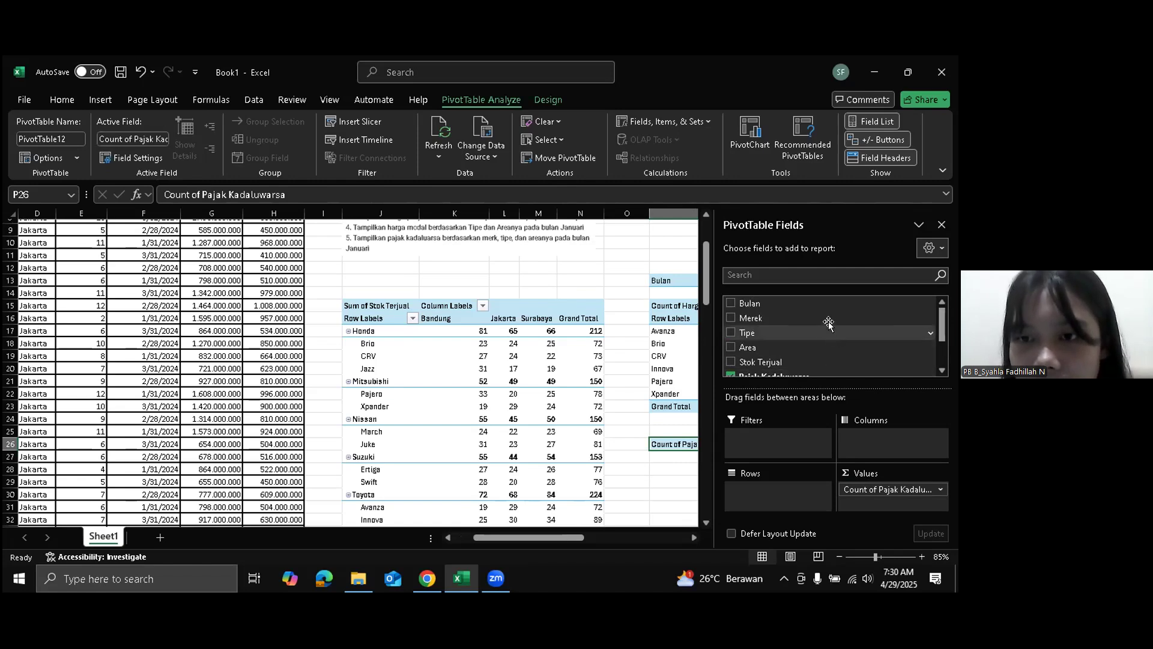
drag(828, 318, 786, 492)
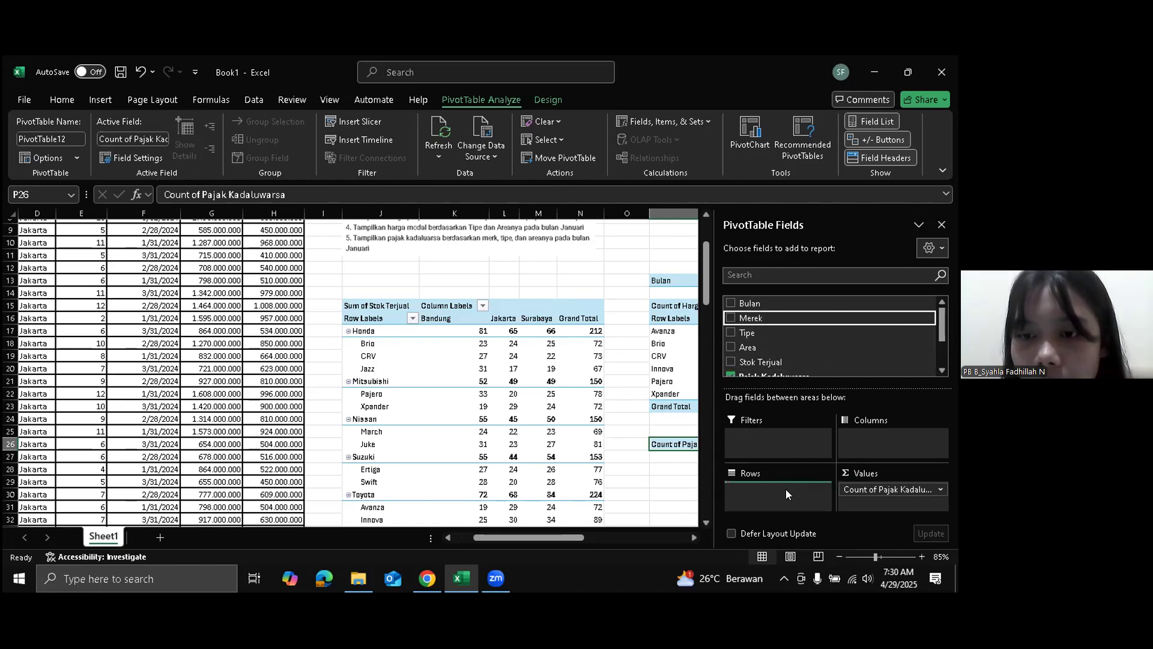
drag(805, 344, 784, 492)
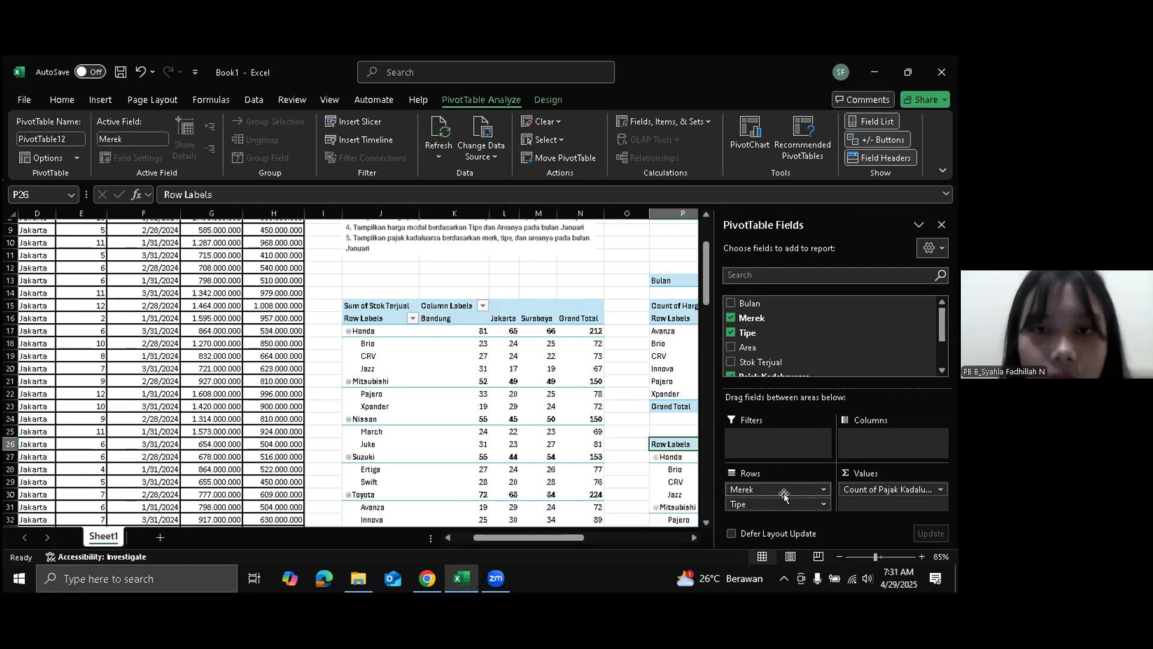
drag(788, 348, 866, 453)
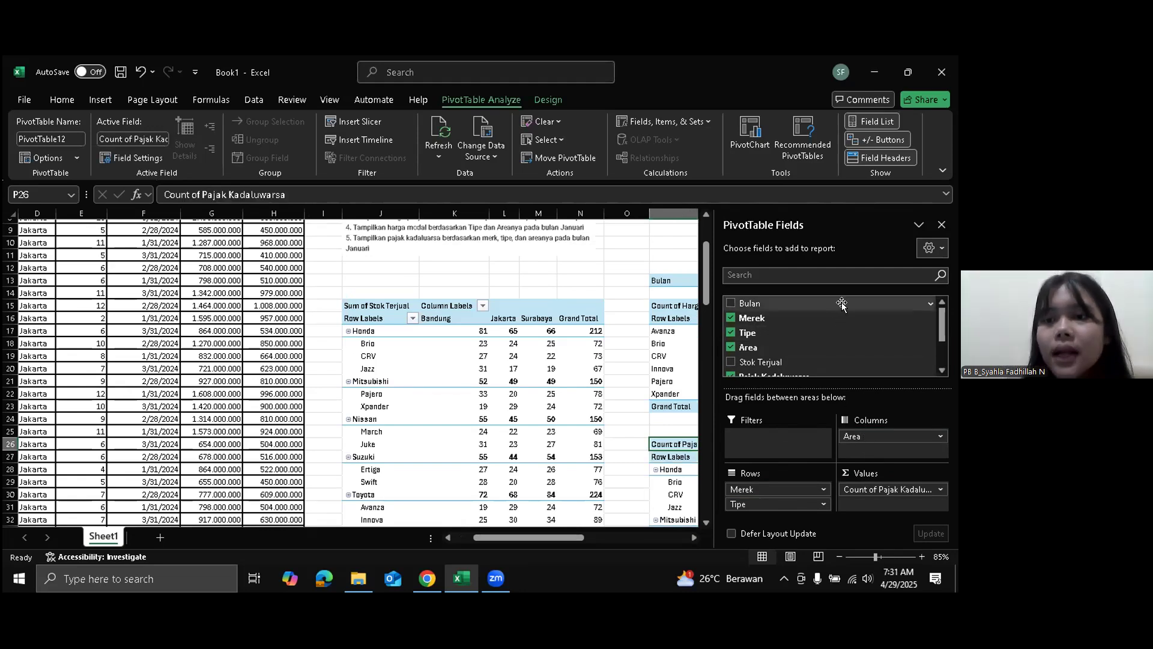
- Restrict Bulan to Jan, add it as the report filter of the PivotTable at P26, and check the filtered table
click(929, 305)
click(577, 445)
click(578, 443)
click(578, 456)
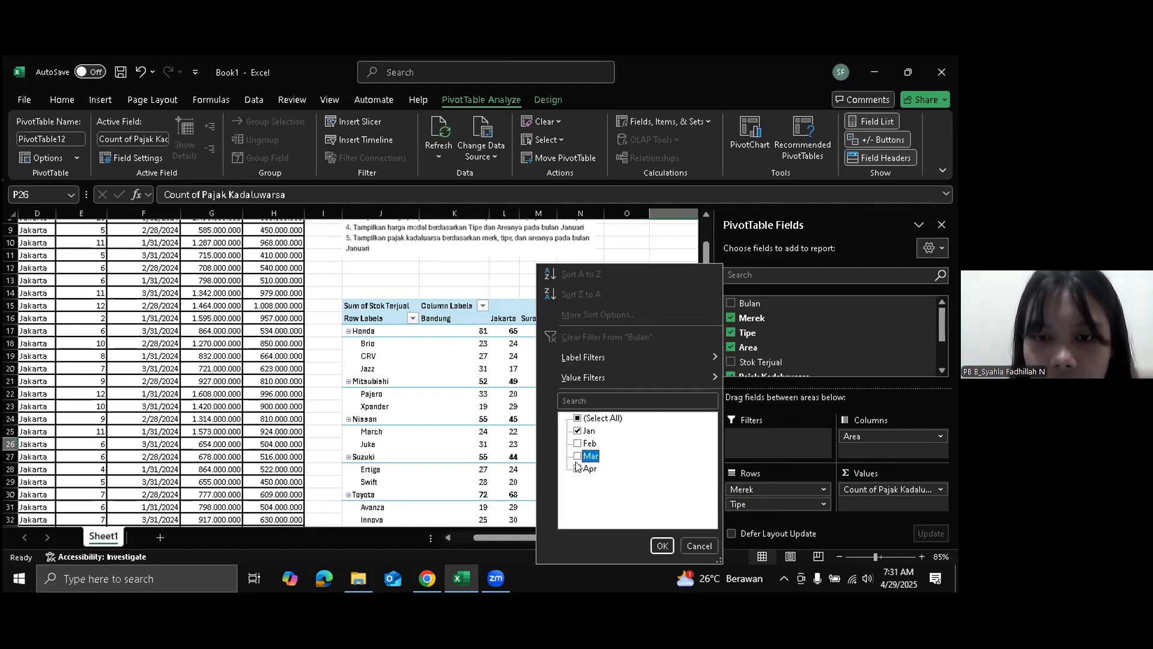
click(577, 469)
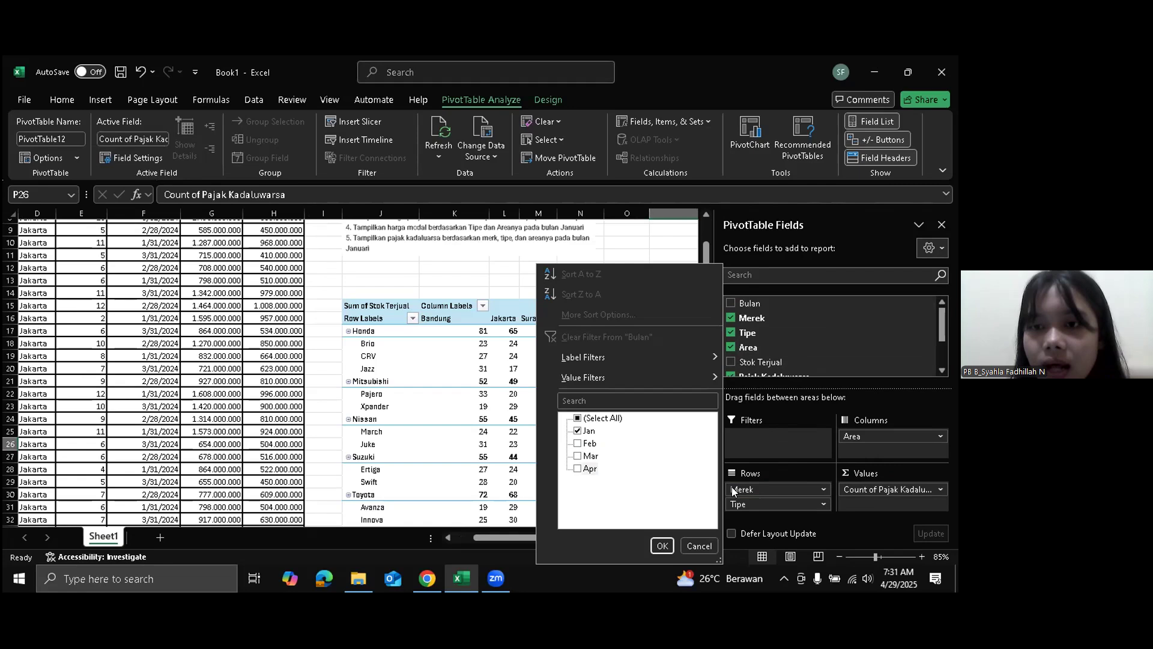
click(660, 546)
drag(759, 377, 768, 444)
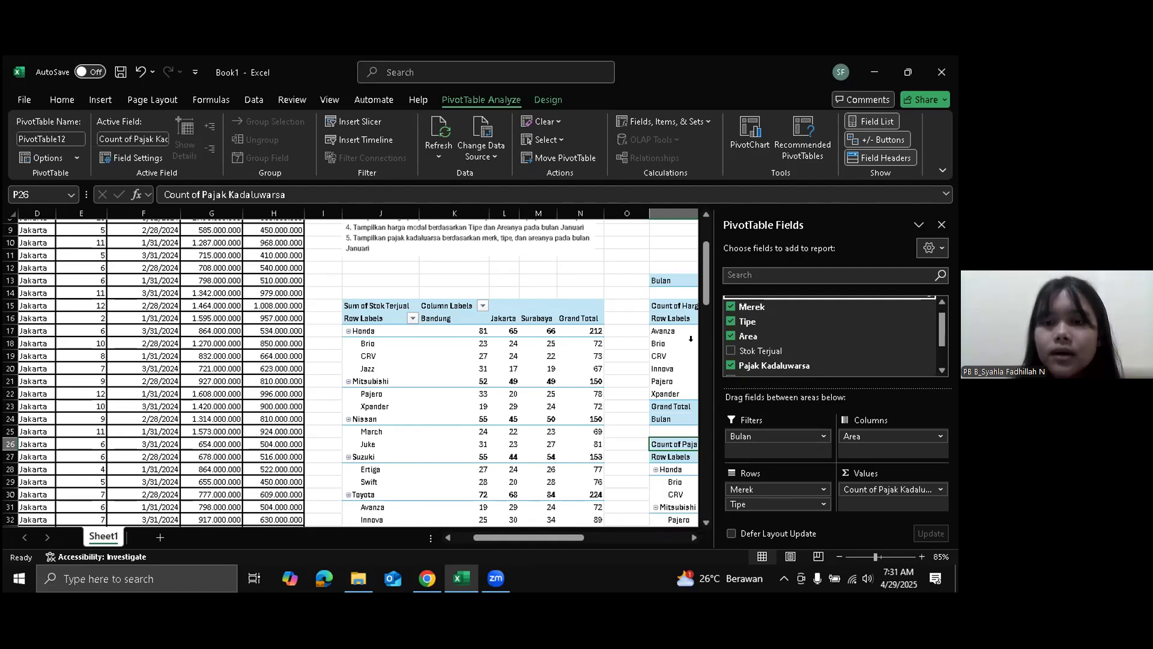
click(635, 307)
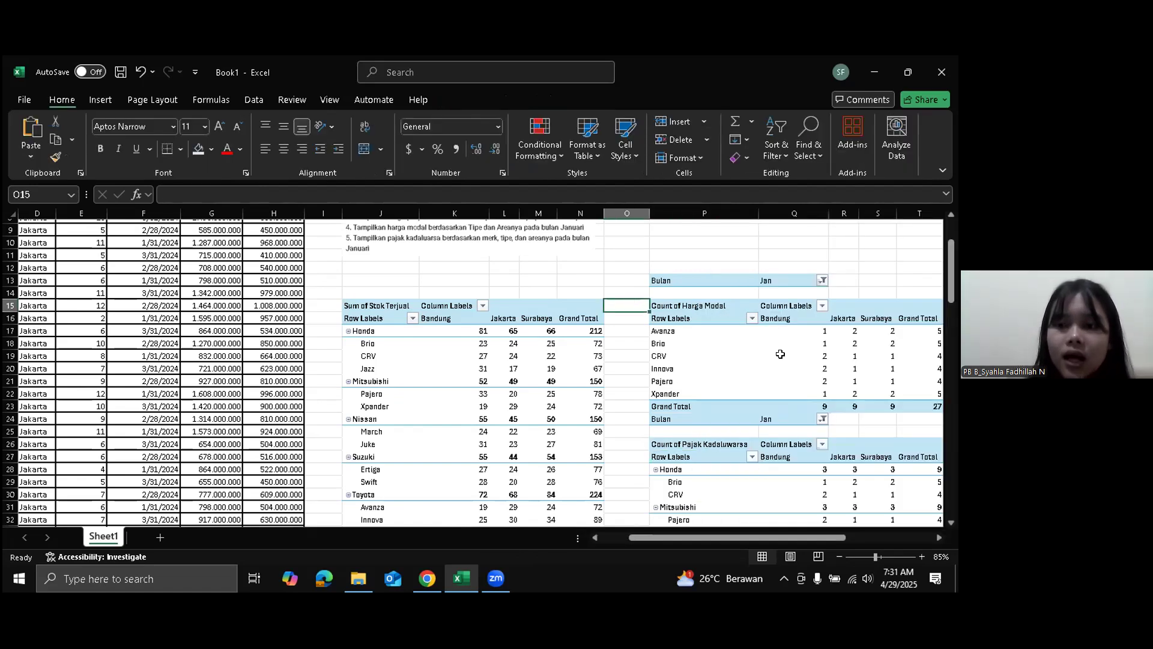
- Review the five finished PivotTables on Sheet1 against the numbered assignment instructions and the car sales source data
scroll(781, 354, down, 3)
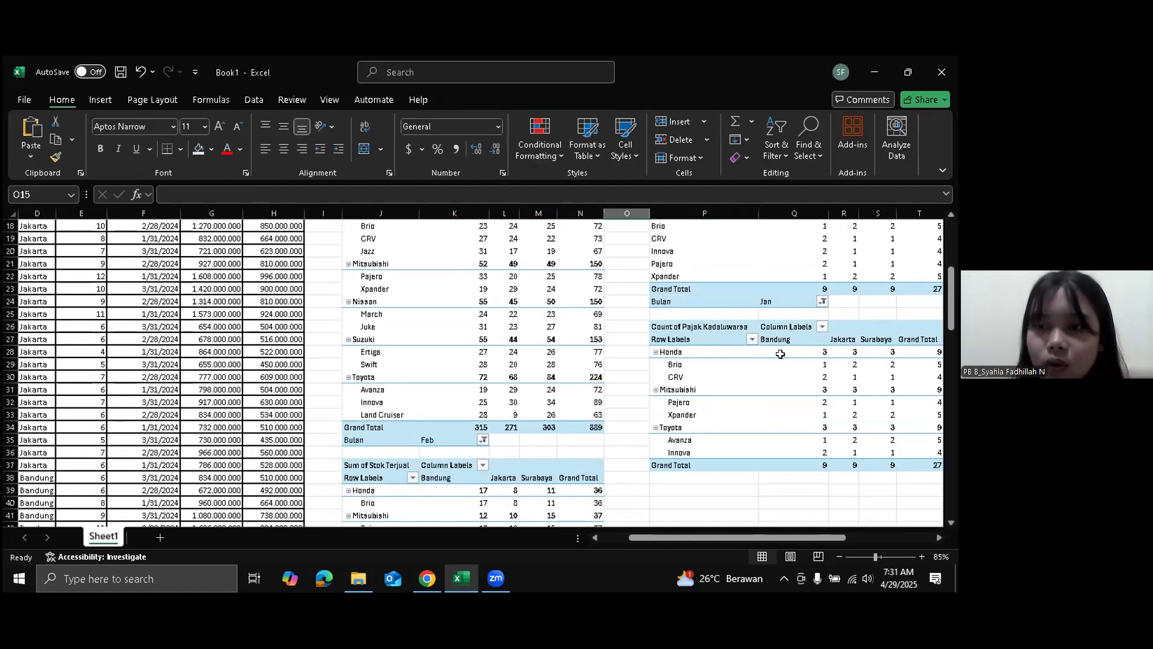
scroll(780, 355, right, 4)
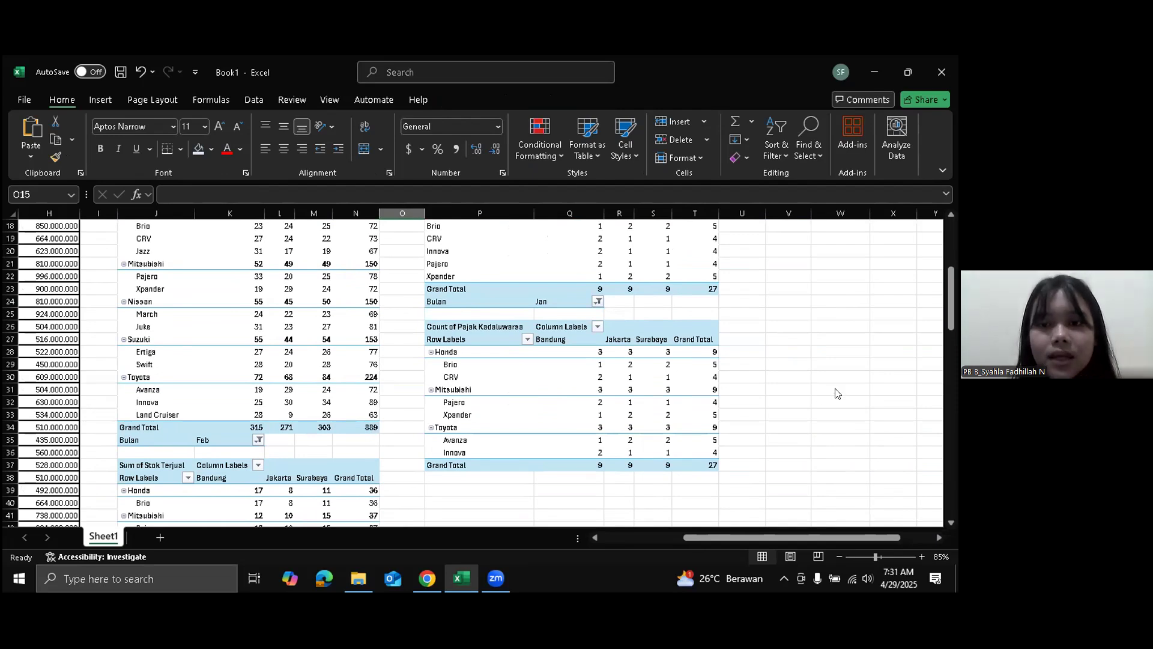
scroll(833, 395, up, 4)
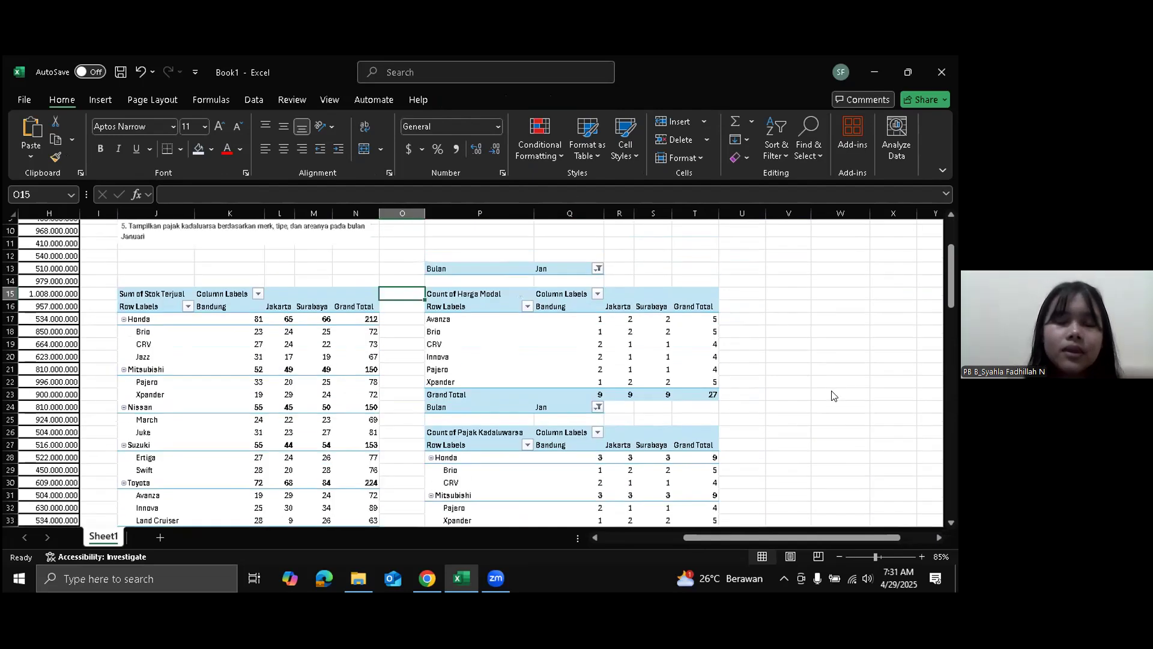
scroll(834, 395, down, 8)
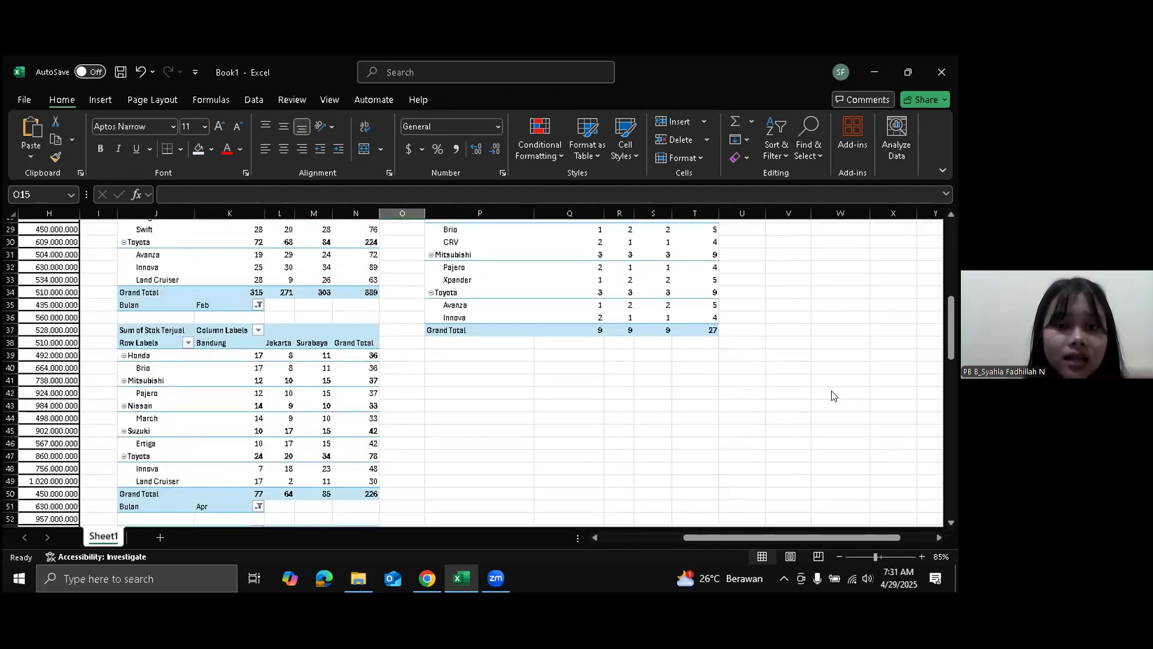
scroll(833, 395, down, 6)
scroll(834, 395, up, 12)
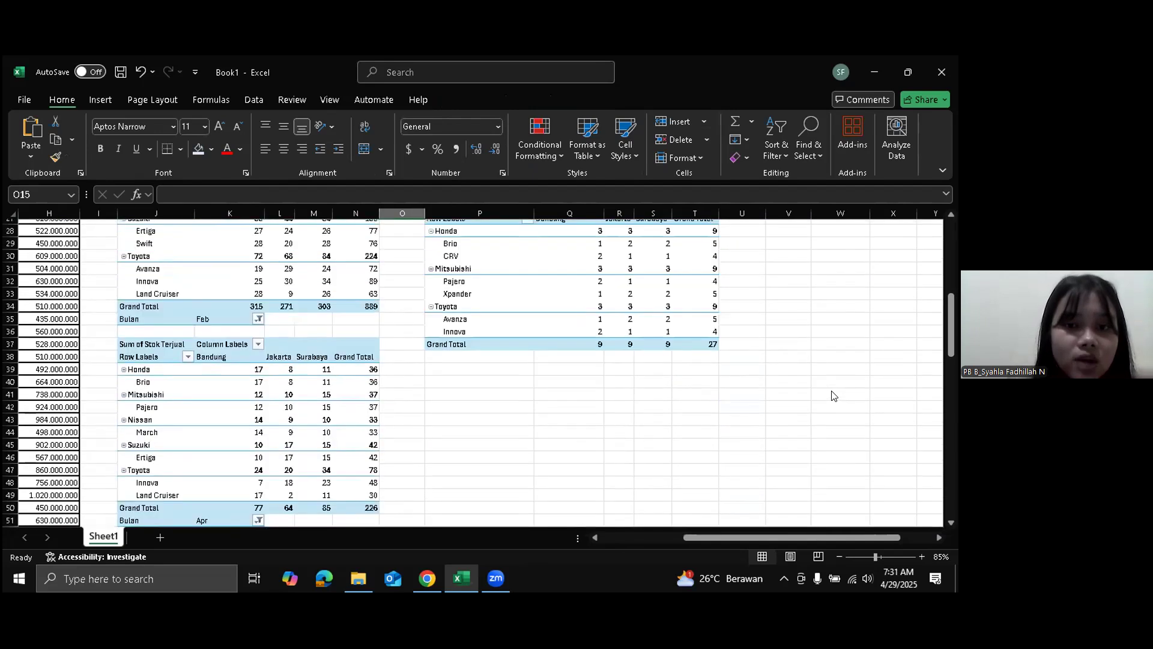
scroll(834, 395, up, 3)
scroll(834, 395, left, 2)
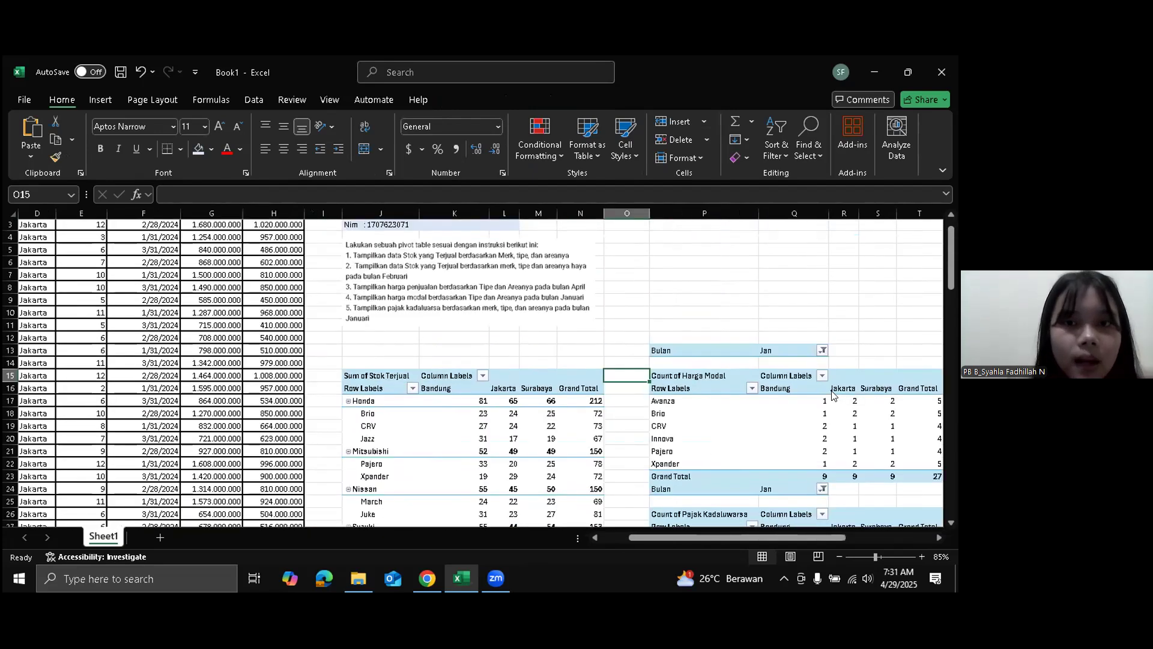
scroll(834, 395, up, 1)
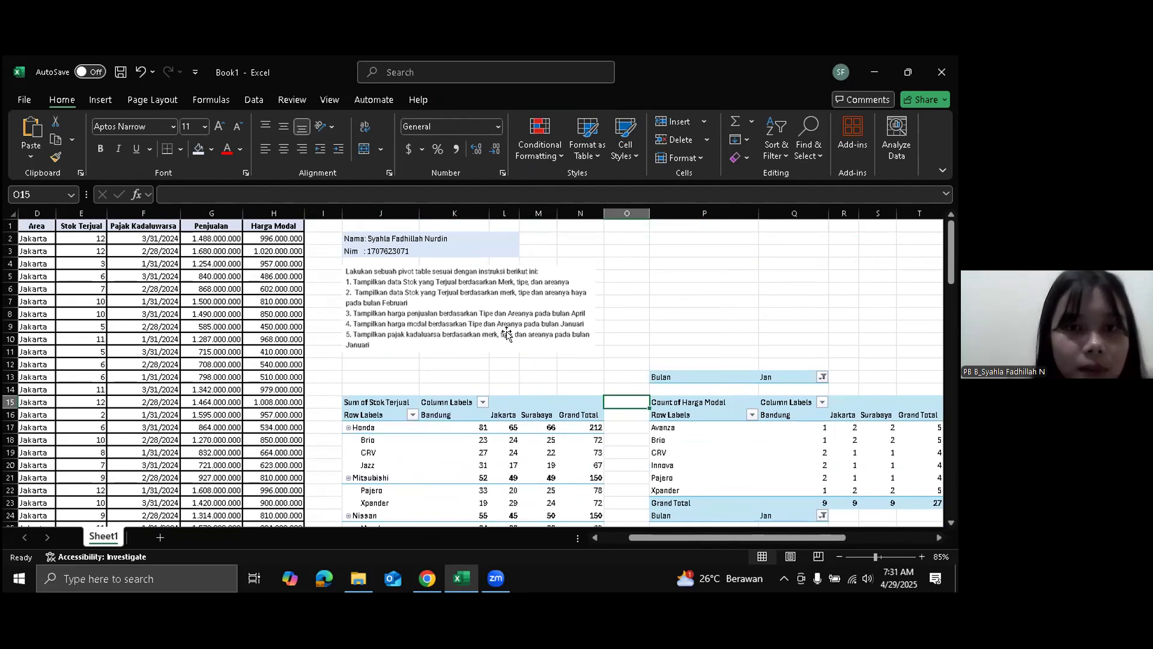
scroll(541, 328, left, 2)
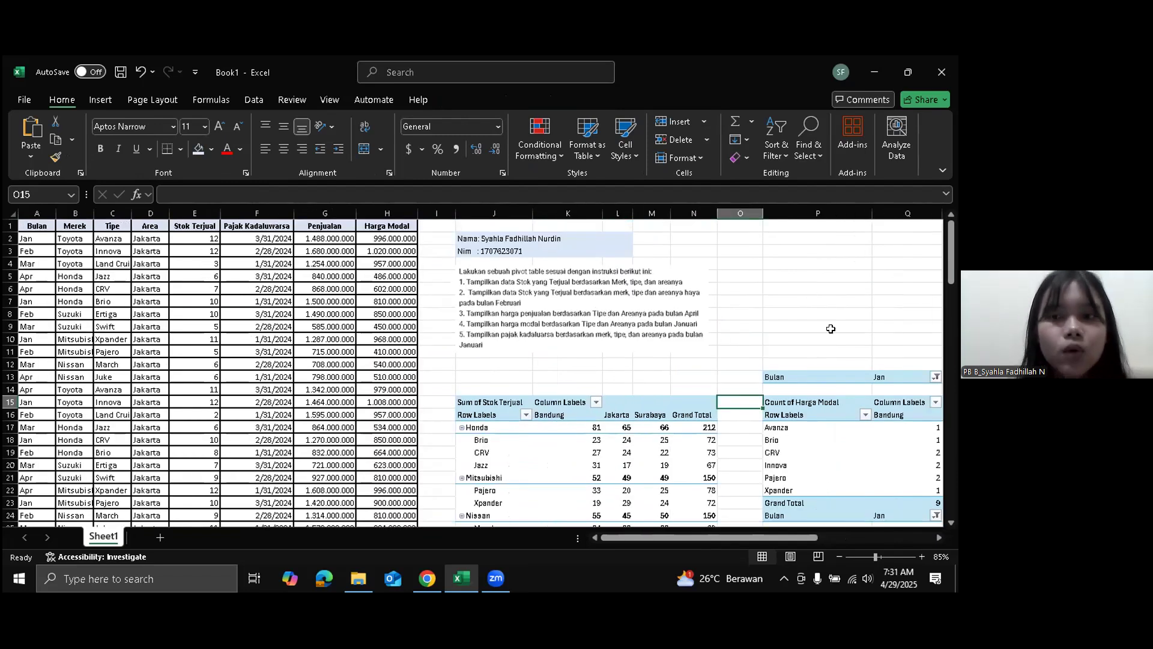